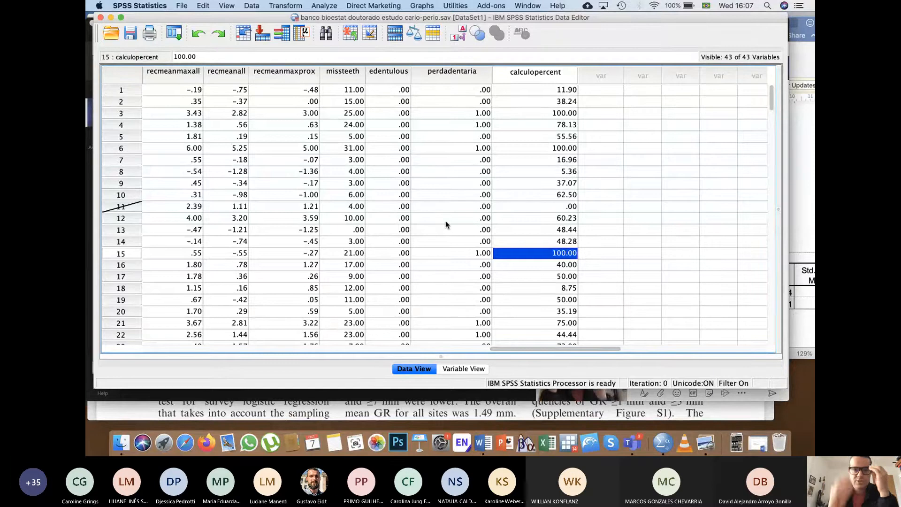
- Run a Frequencies analysis on the perdadentaria variable
click(456, 73)
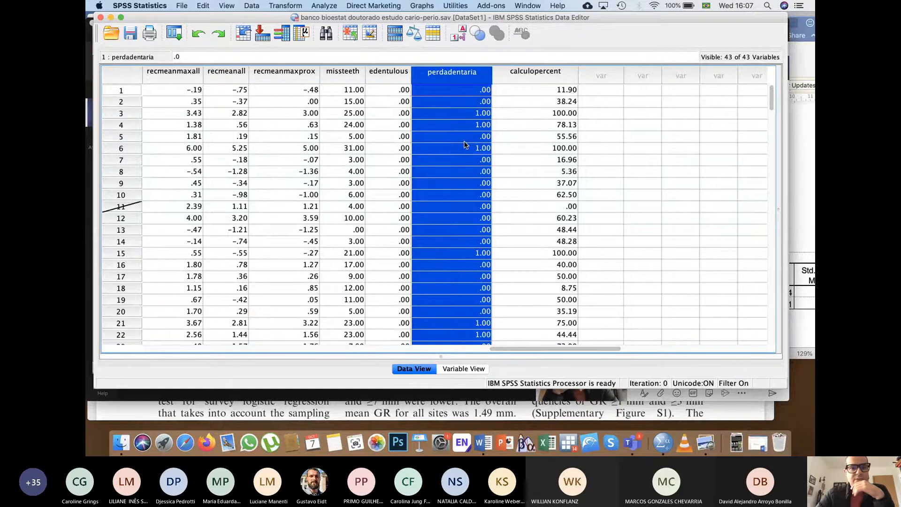
click(329, 8)
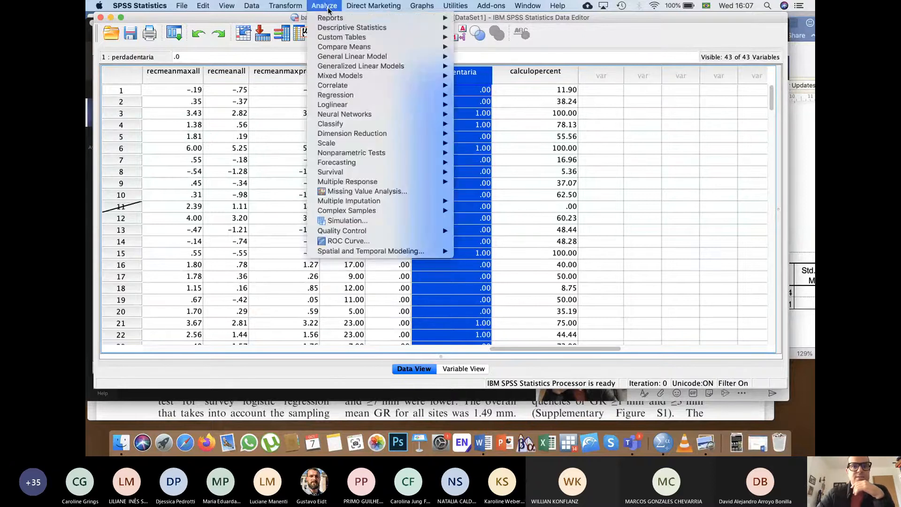
mouse_move(356, 28)
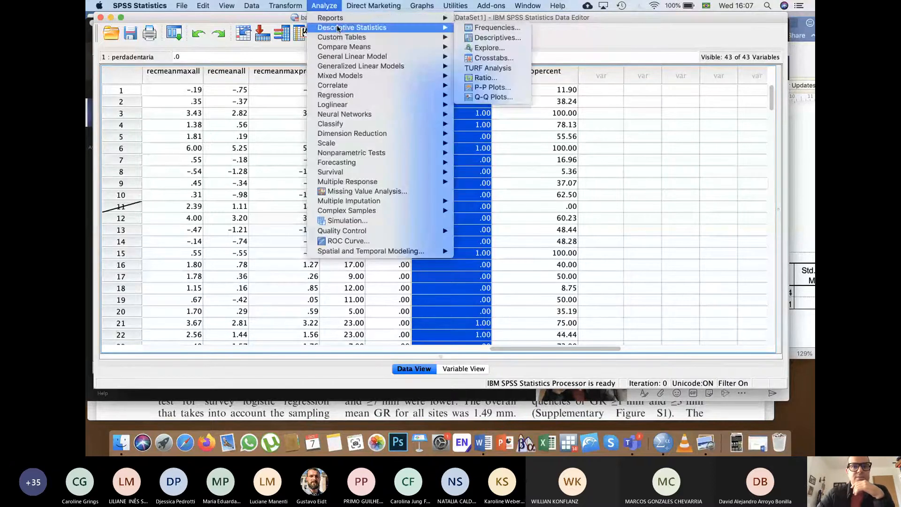
click(480, 28)
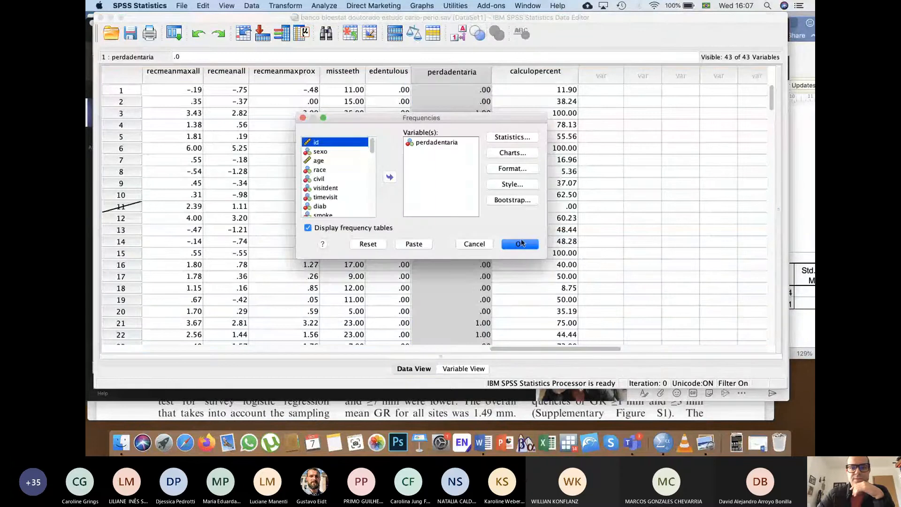
click(520, 244)
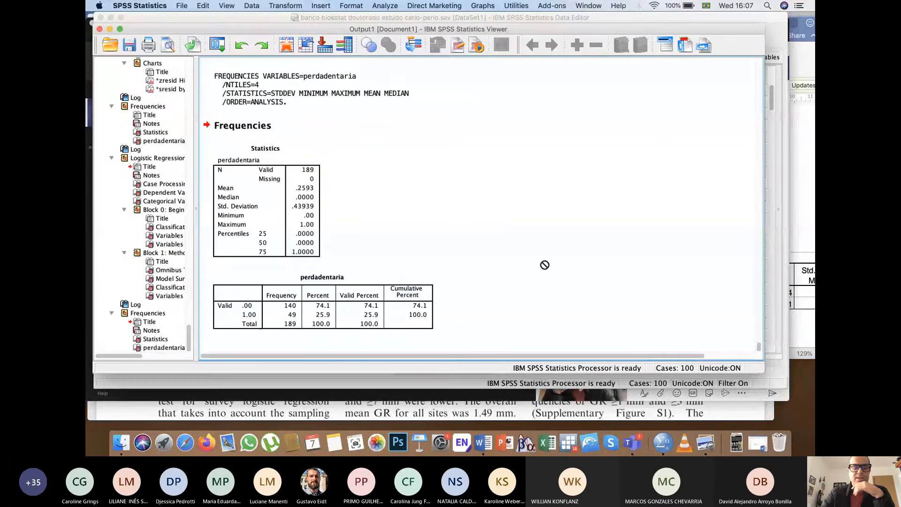
click(246, 310)
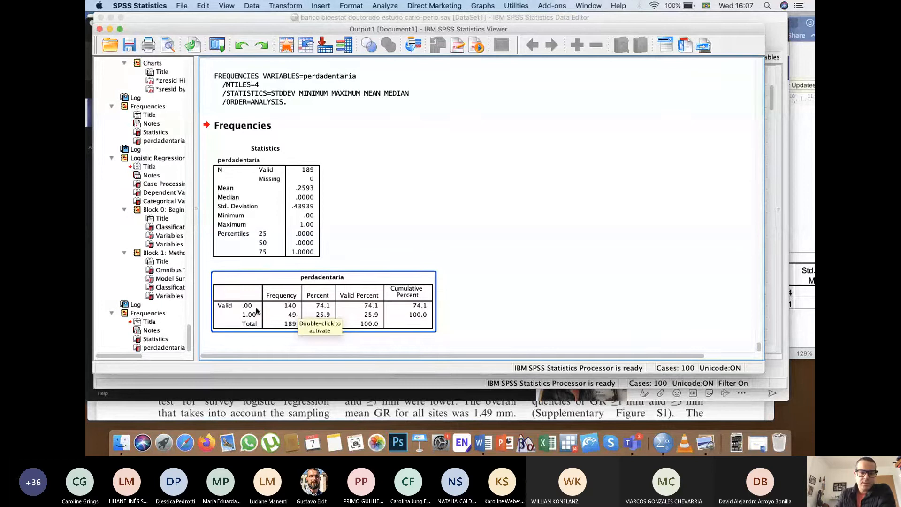
drag(247, 311, 415, 347)
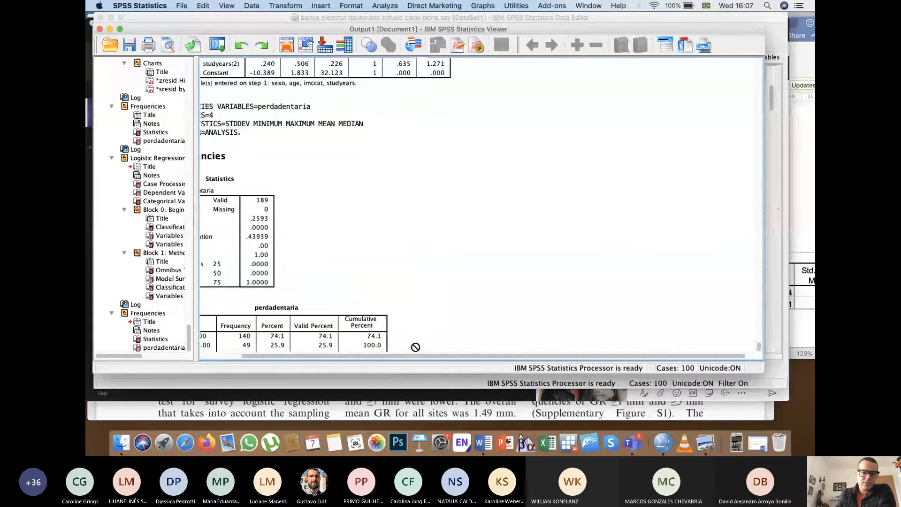
scroll(415, 348, up, 1)
scroll(416, 347, down, 3)
scroll(415, 347, left, 3)
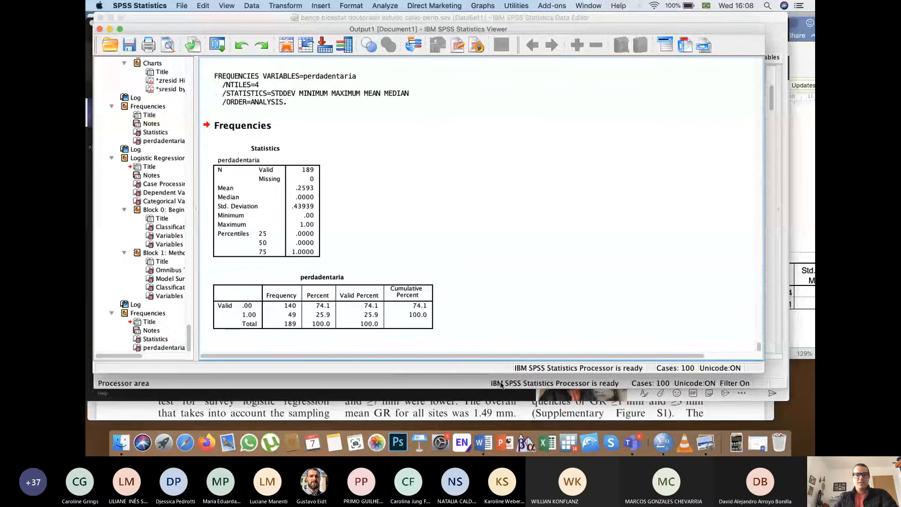
- Switch to the Word document and add the line "VAR DEP: perda dentária" below the Group Statistics table
click(486, 452)
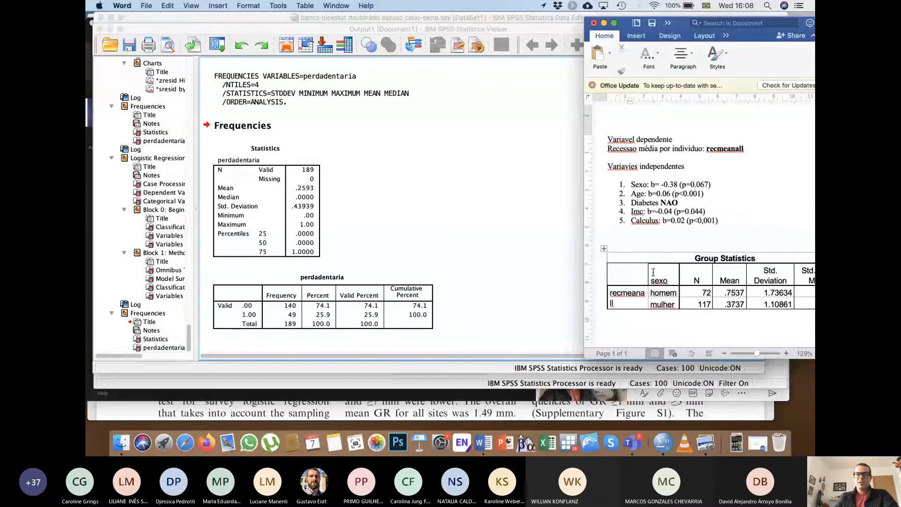
scroll(662, 217, down, 6)
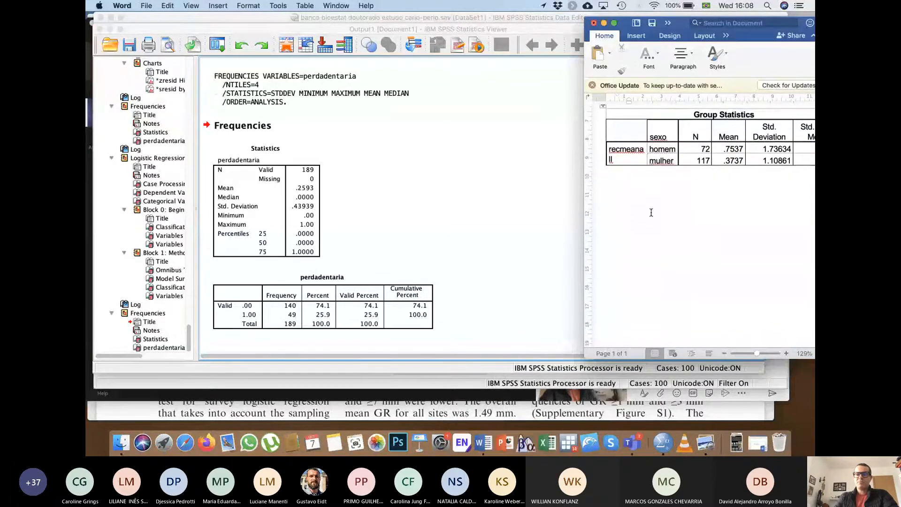
click(650, 211)
key(Return)
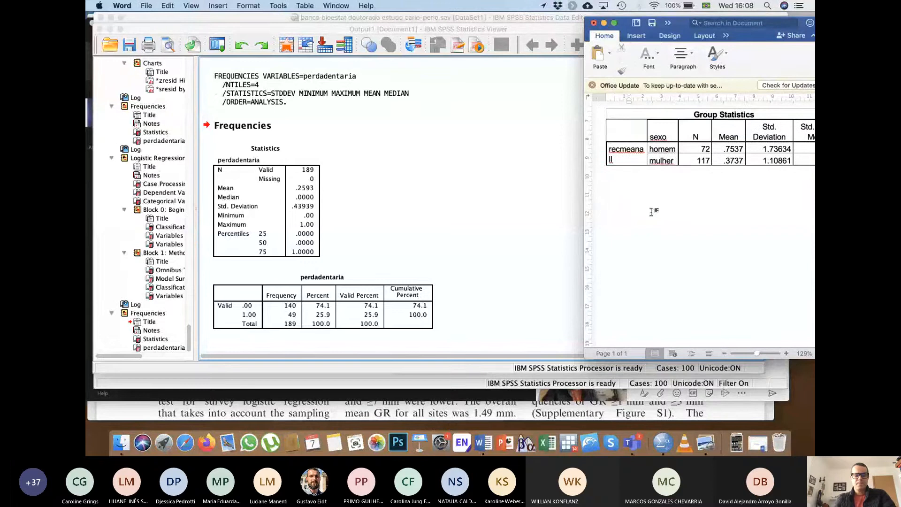
text(VAR DEP)
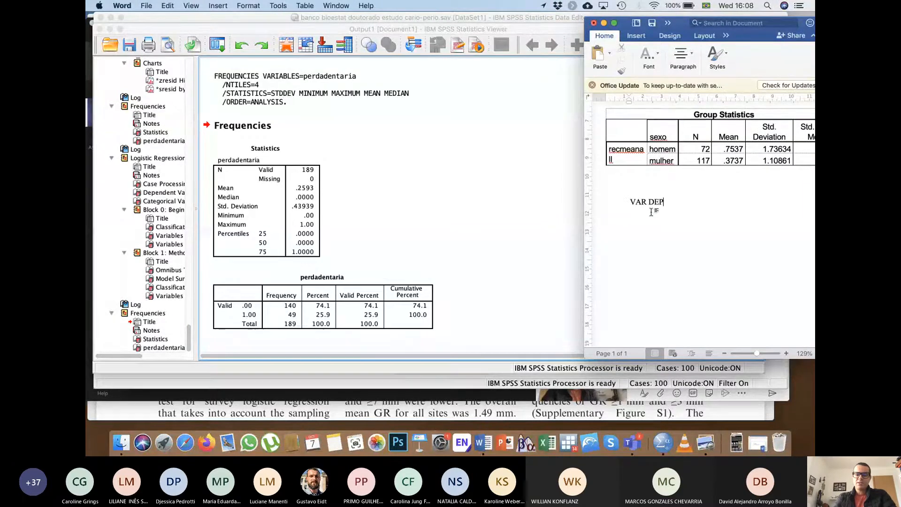
text(: perda dentár)
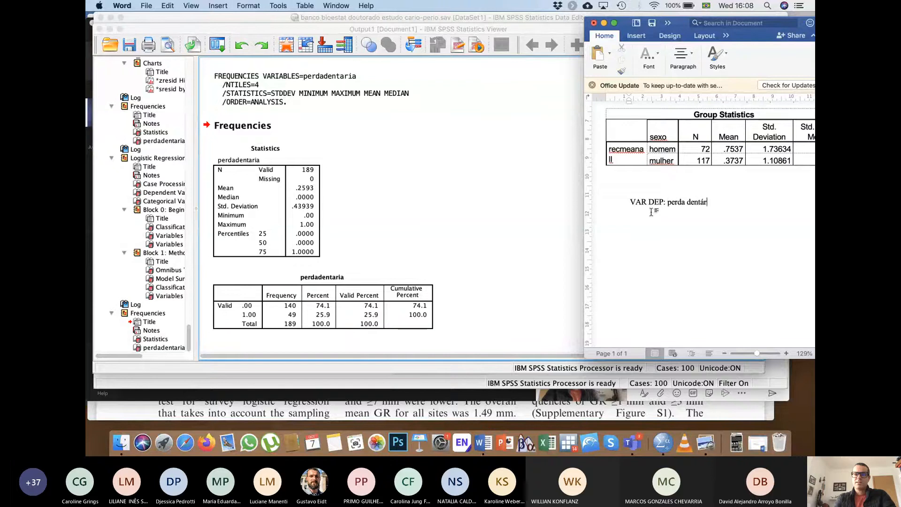
text(ia)
key(Return)
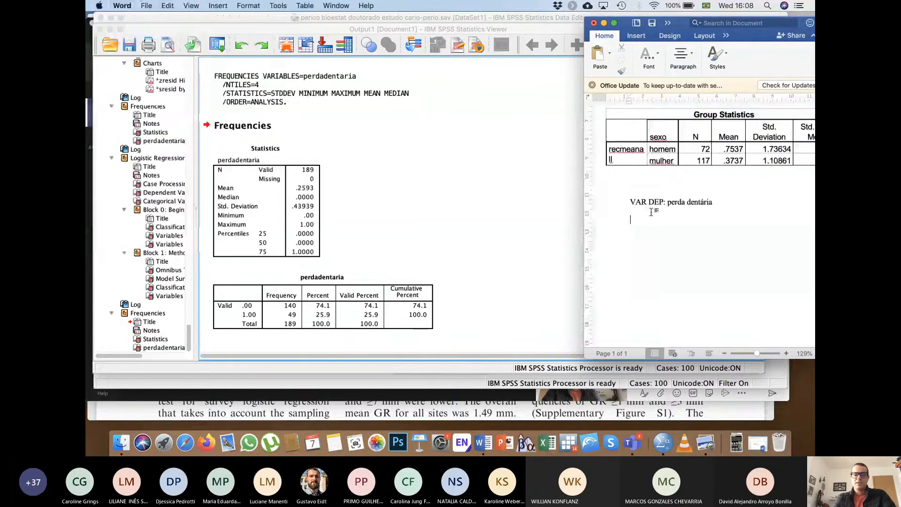
- Add the heading "Variaveis ind:" followed by a numbered list with the items "Sexo" and "Idade"
text(Variavies)
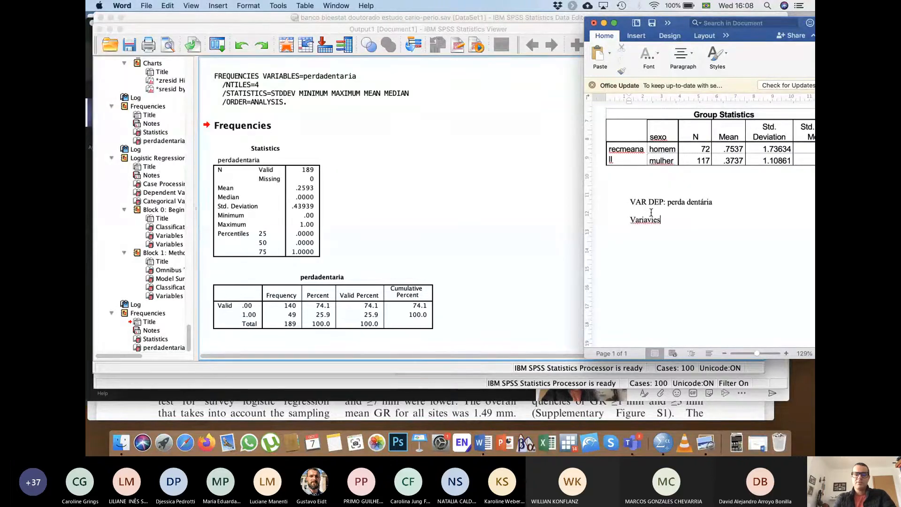
key(BackSpace)
key(BackSpace)
text(eis ind:)
key(Return)
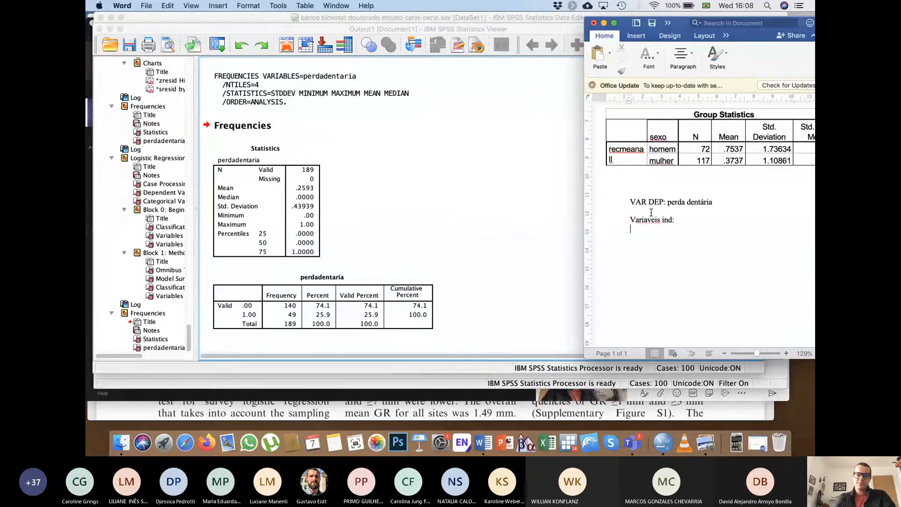
text(1. Sexo)
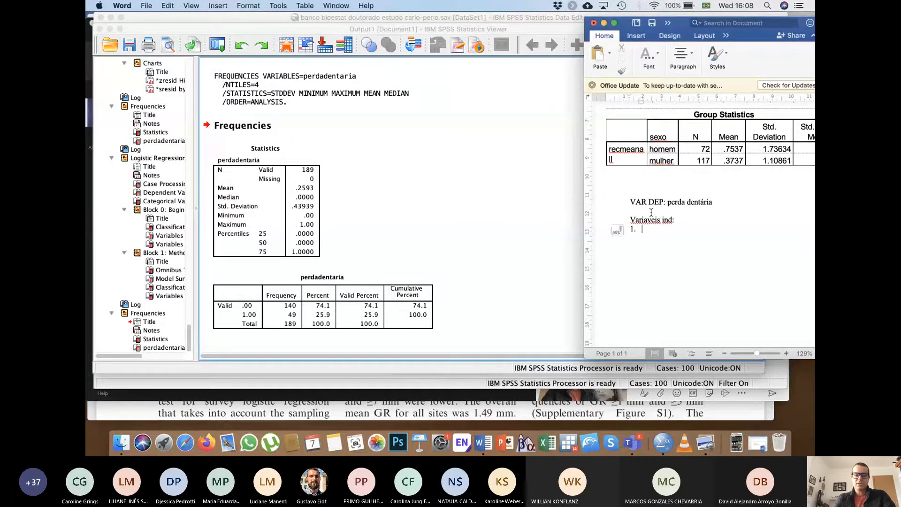
key(Return)
text(Idade)
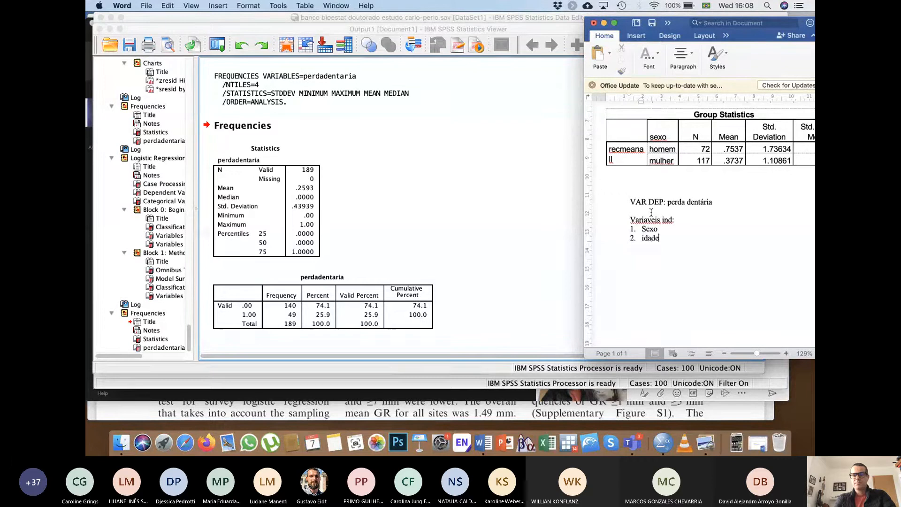
key(Return)
- Switch back to SPSS and run a Frequencies analysis on the smokers variable alone
key(super+Tab)
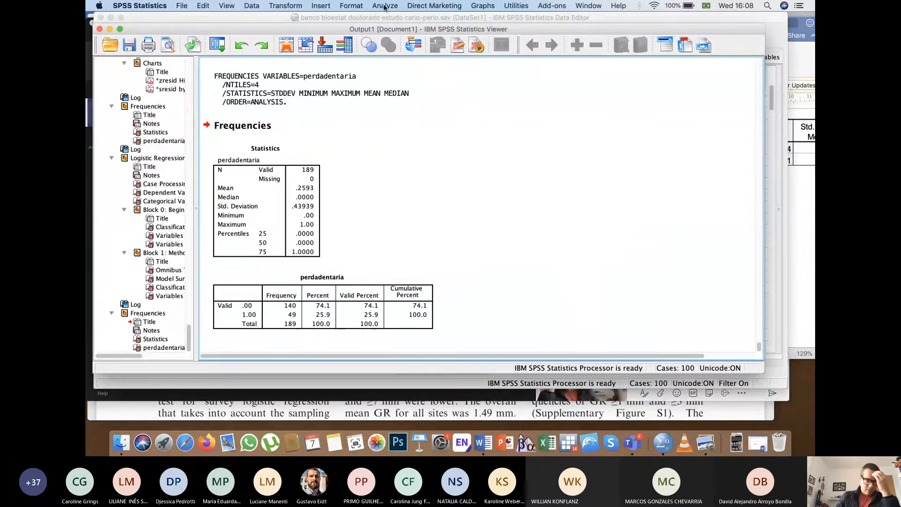
click(396, 6)
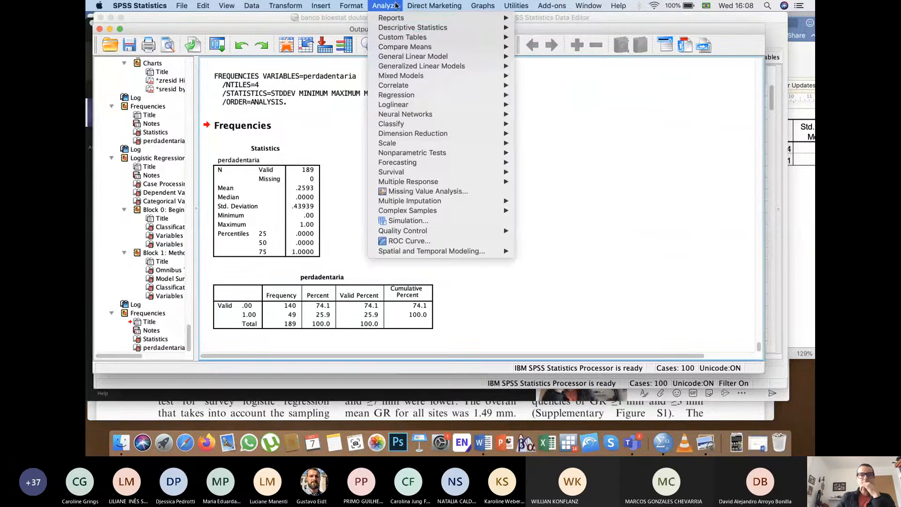
mouse_move(400, 29)
click(556, 27)
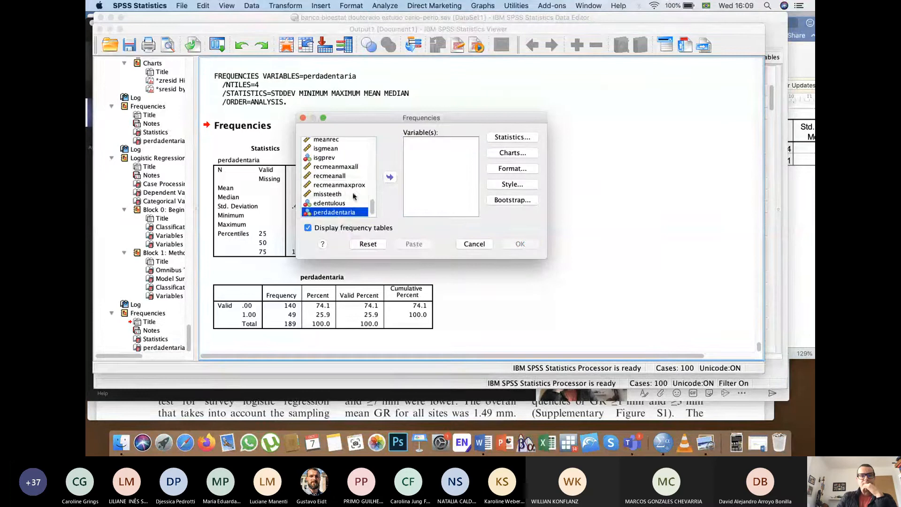
scroll(355, 207, up, 5)
scroll(355, 206, up, 3)
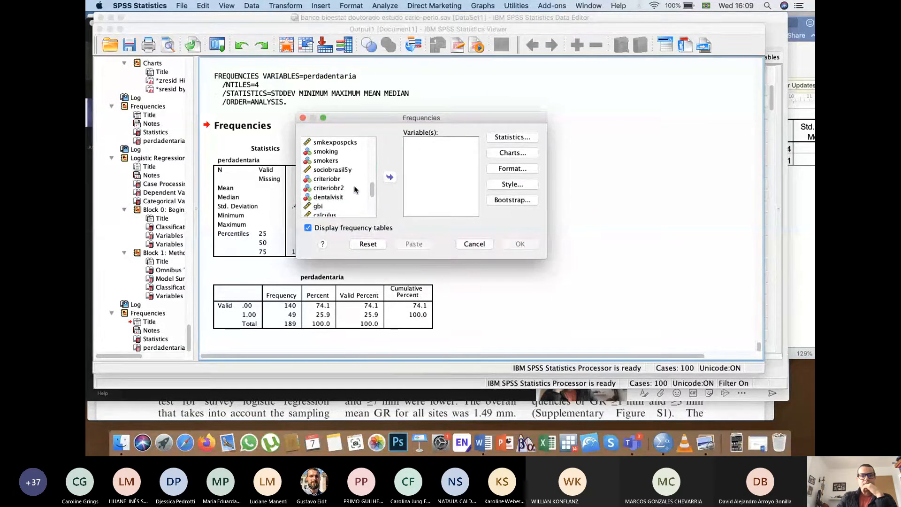
click(354, 189)
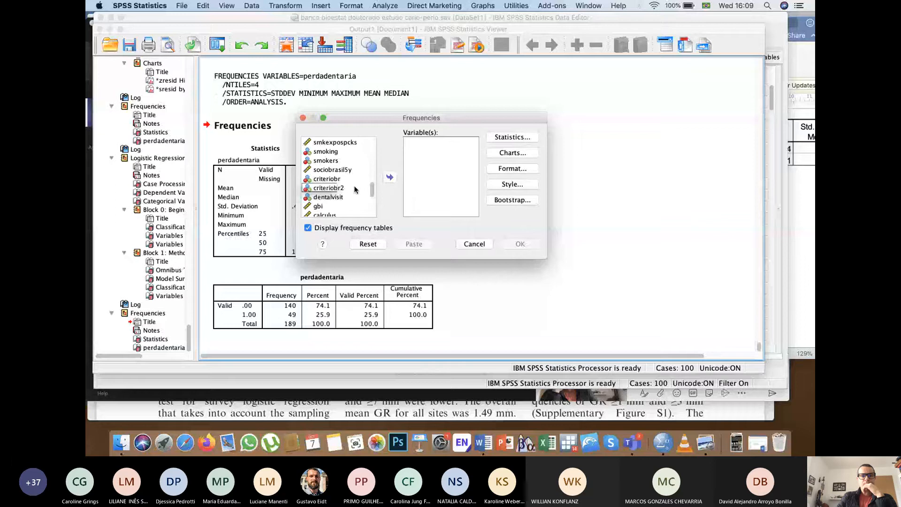
click(326, 160)
click(389, 178)
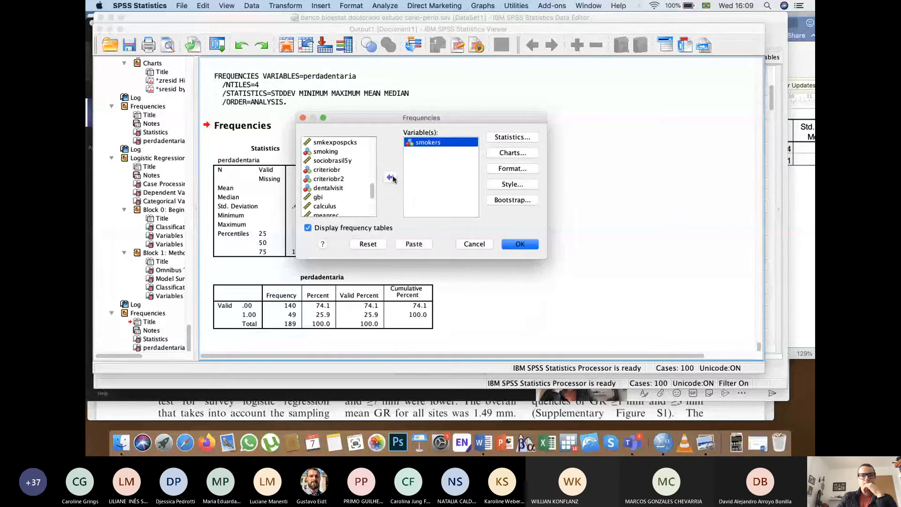
click(515, 243)
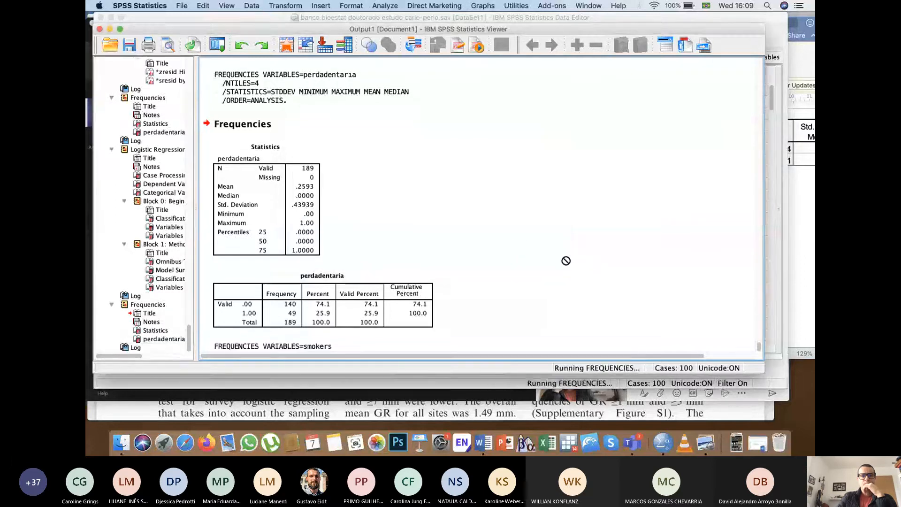
- Recall the Frequencies analysis, add the smoking variable alongside smokers, and run it
click(218, 45)
click(254, 69)
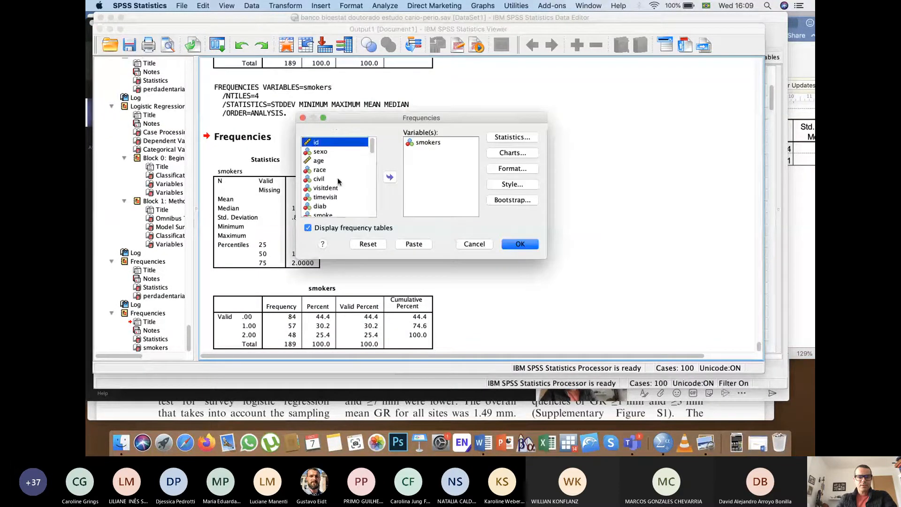
scroll(337, 182, down, 12)
scroll(357, 191, up, 2)
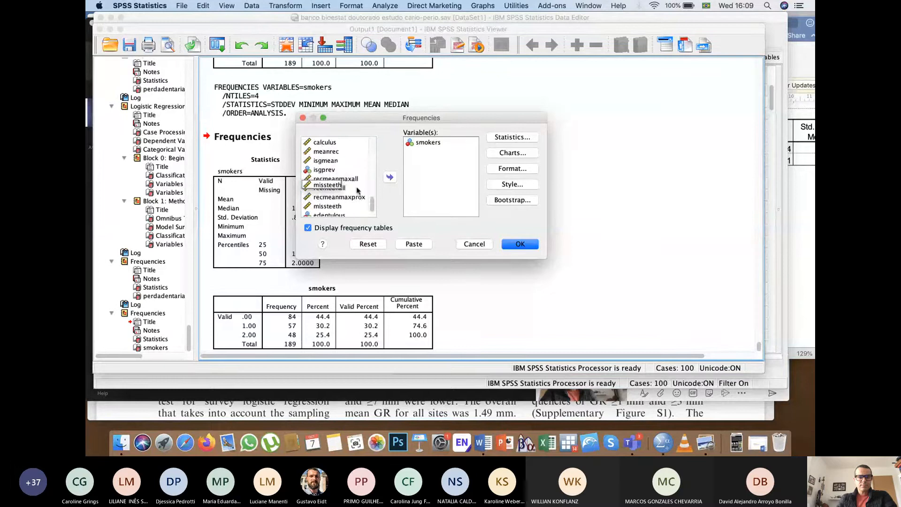
scroll(357, 191, up, 3)
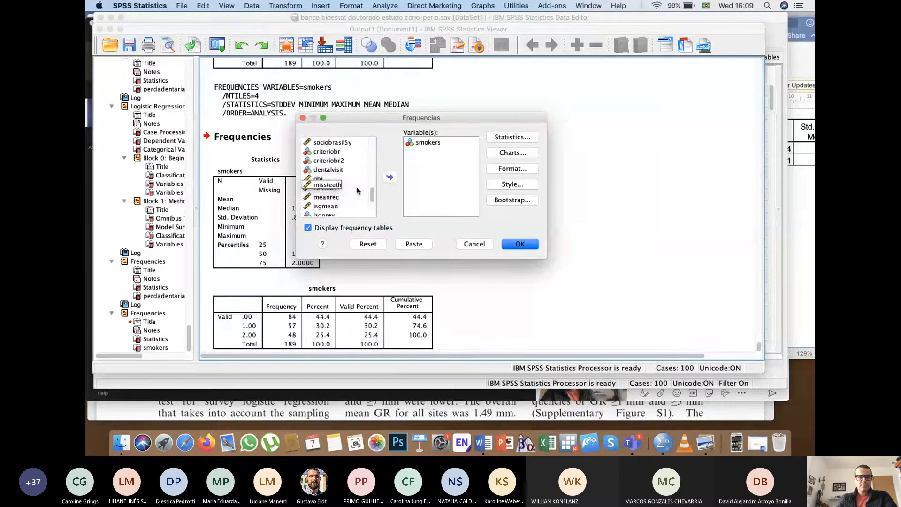
scroll(357, 191, up, 3)
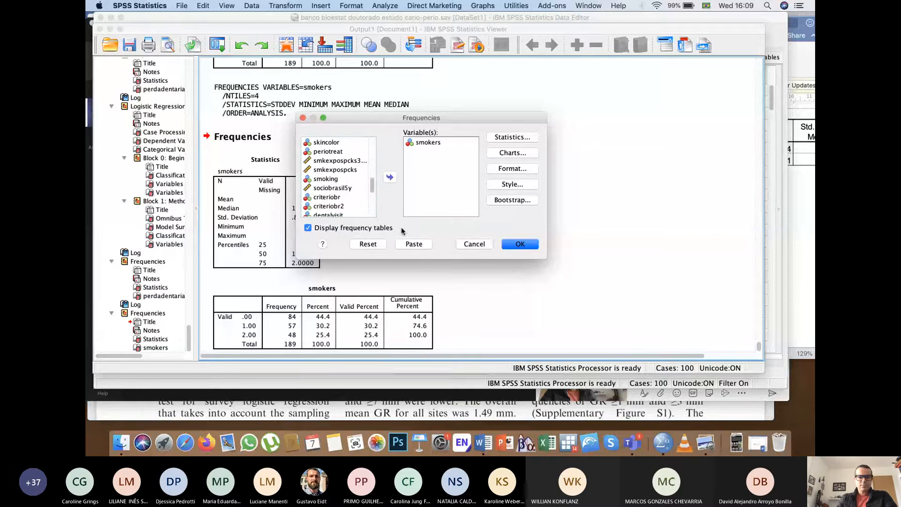
double_click(326, 179)
click(525, 244)
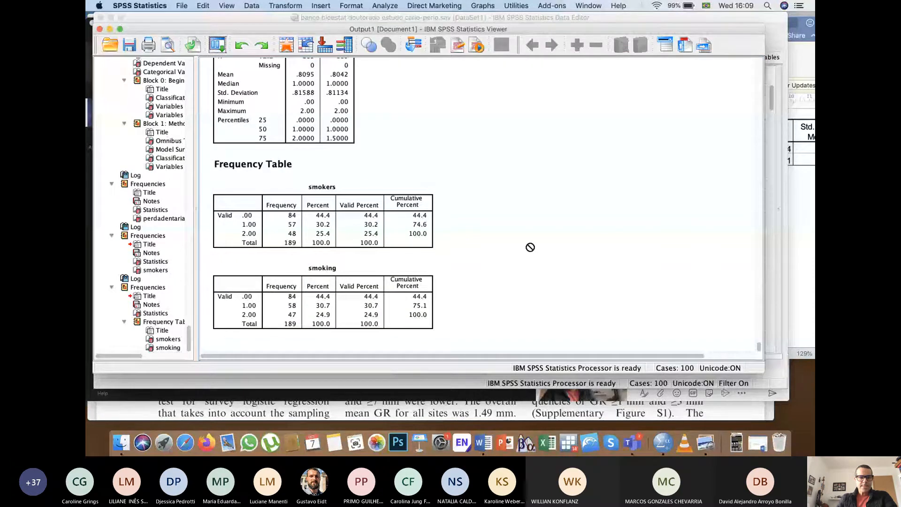
- Switch to the Word document and add "Smokers (nunca, leve, pesado)" as the third item of the independent variables list
key(super+Tab)
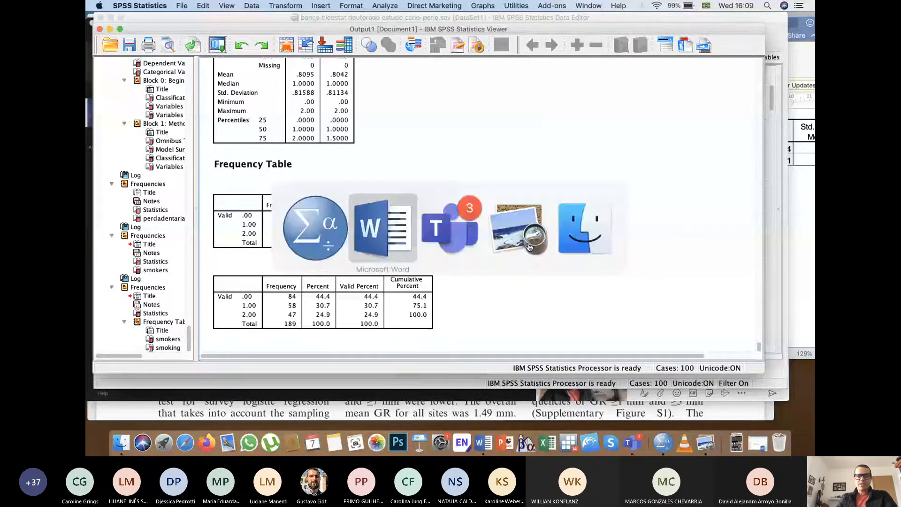
text(Smokers)
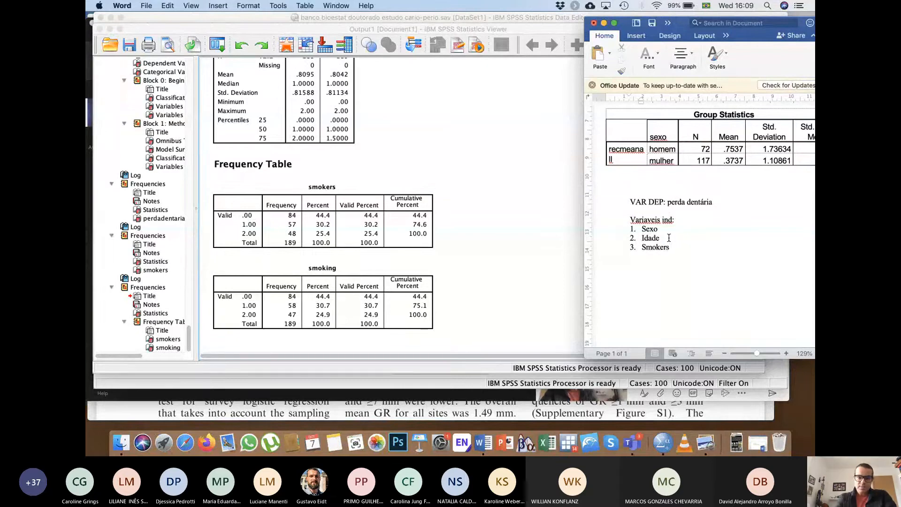
text( ()
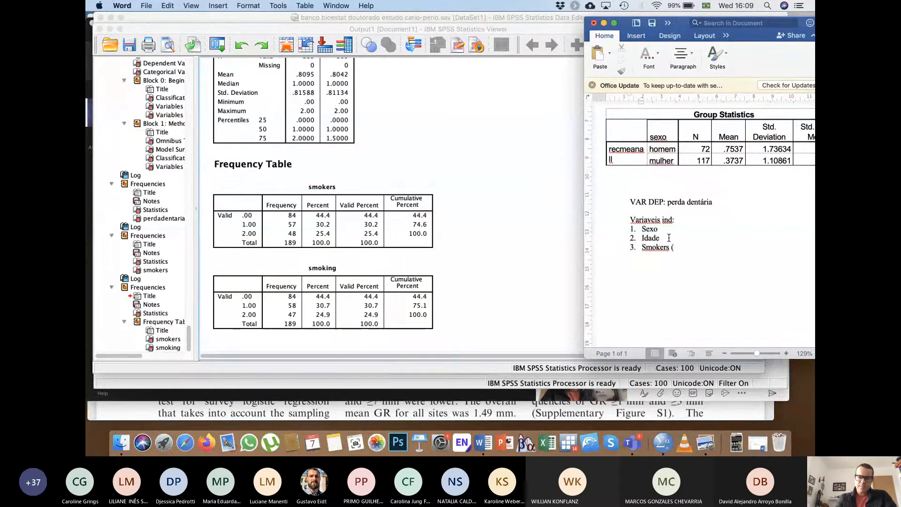
text(nunca, )
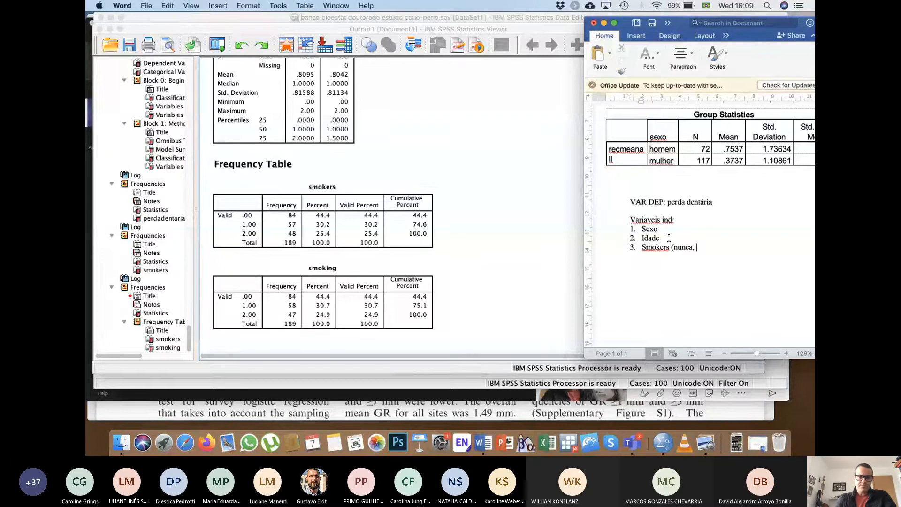
text(leve, pesado)
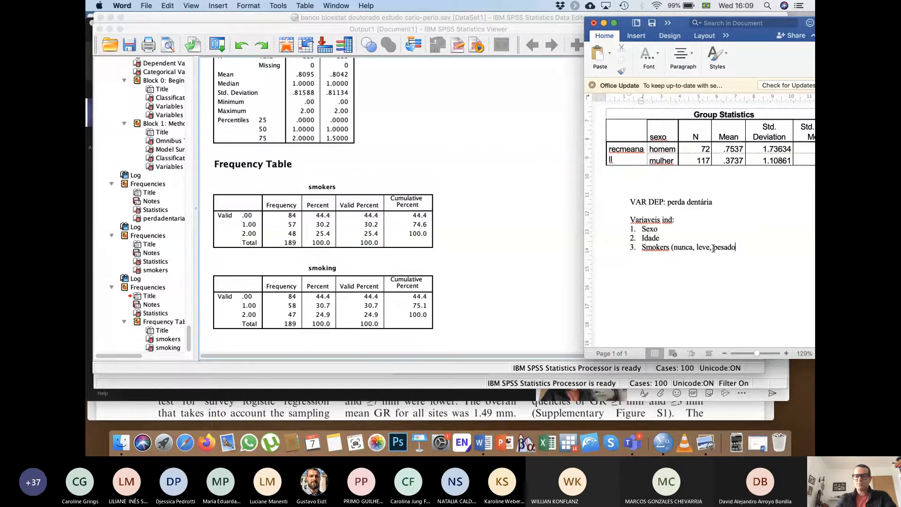
text())
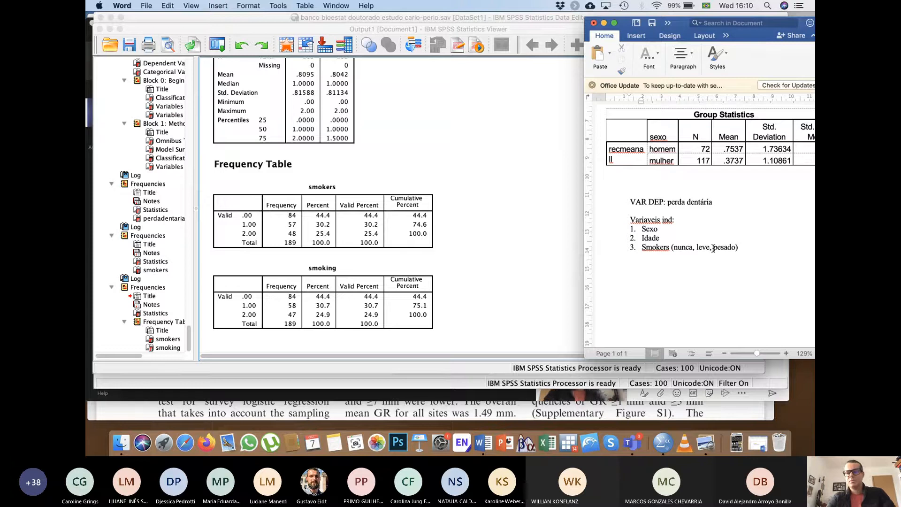
key(Return)
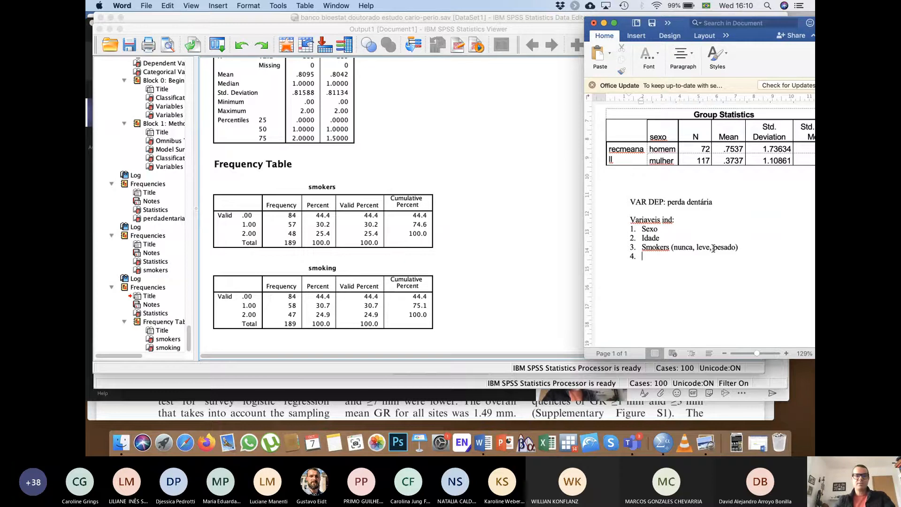
- Switch back to SPSS and run a Frequencies analysis on the visitdent variable alone, clearing the previous dialog settings
key(super+Tab)
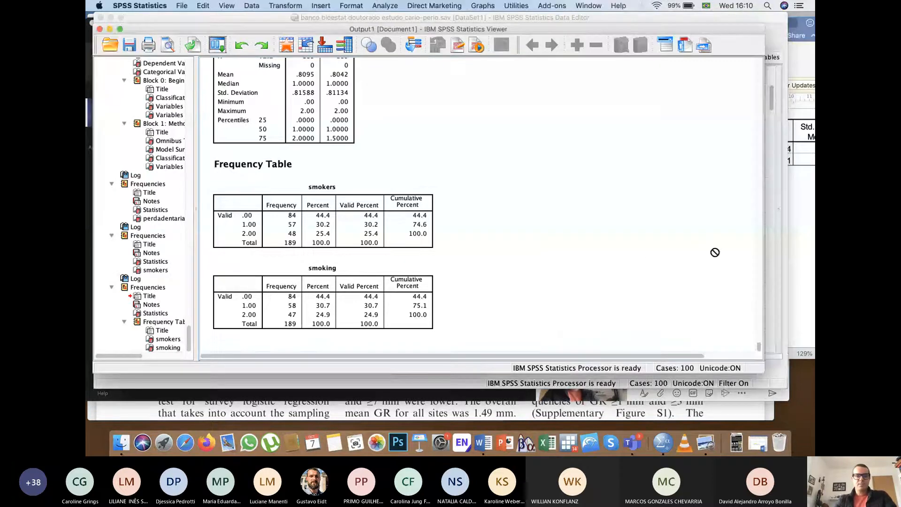
key(super+Tab)
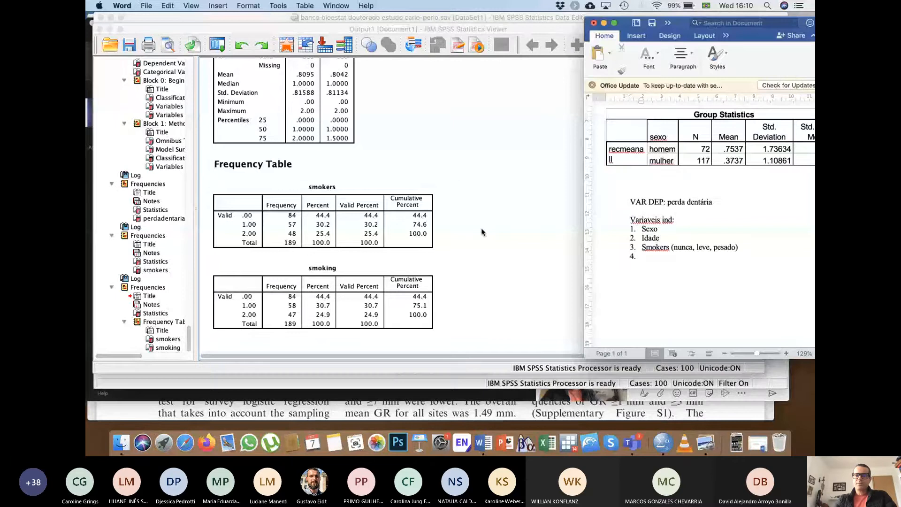
key(super+Tab)
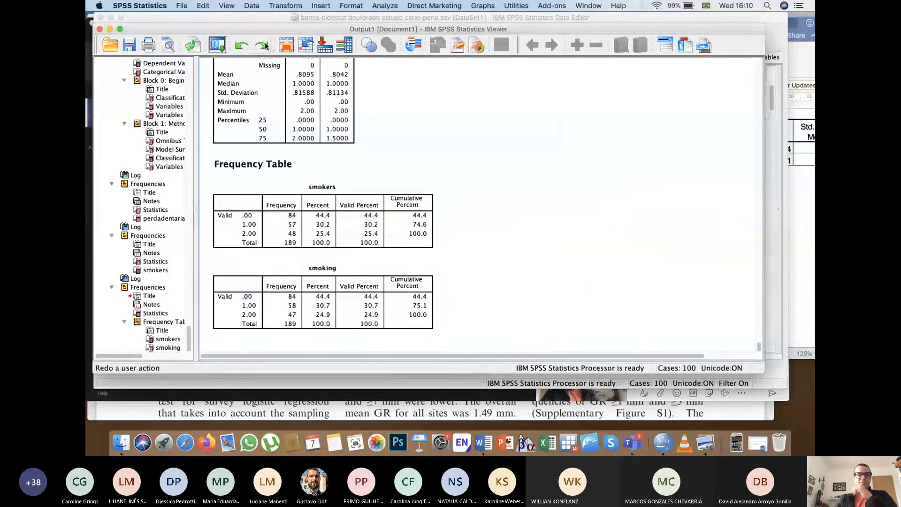
click(218, 46)
click(225, 60)
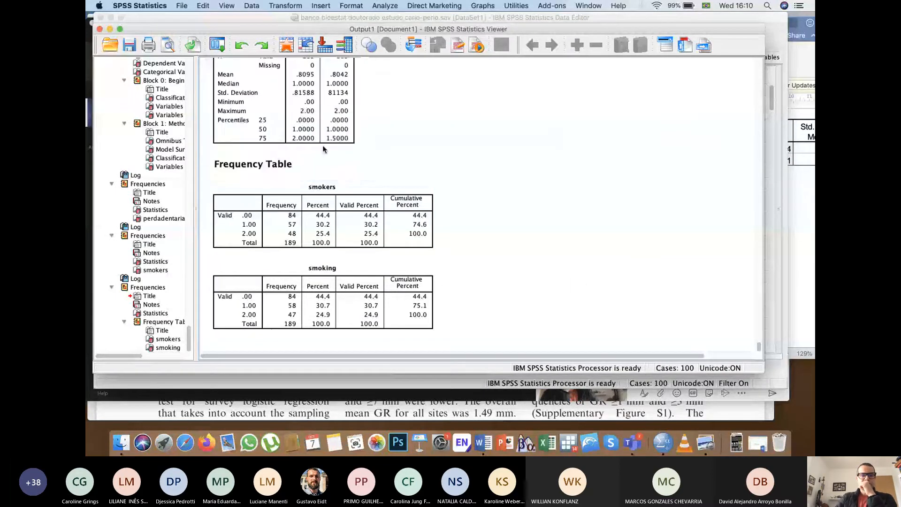
click(368, 245)
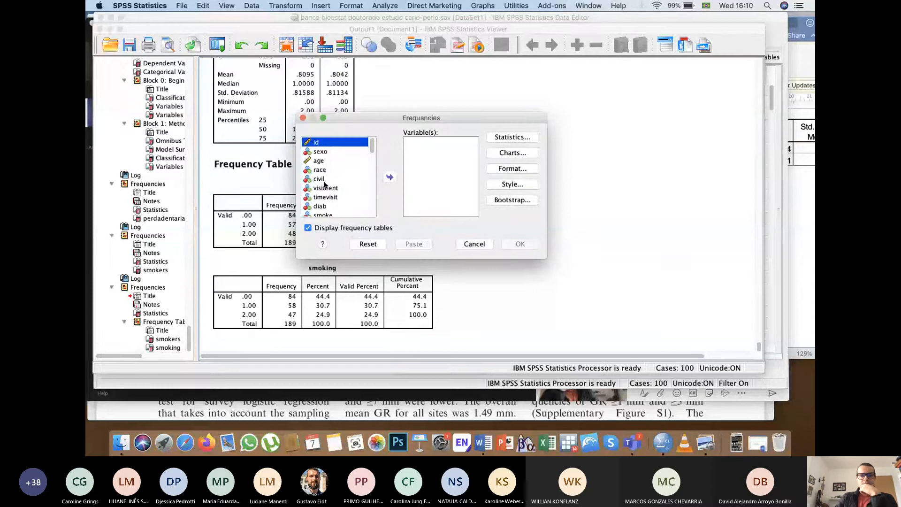
scroll(324, 185, down, 1)
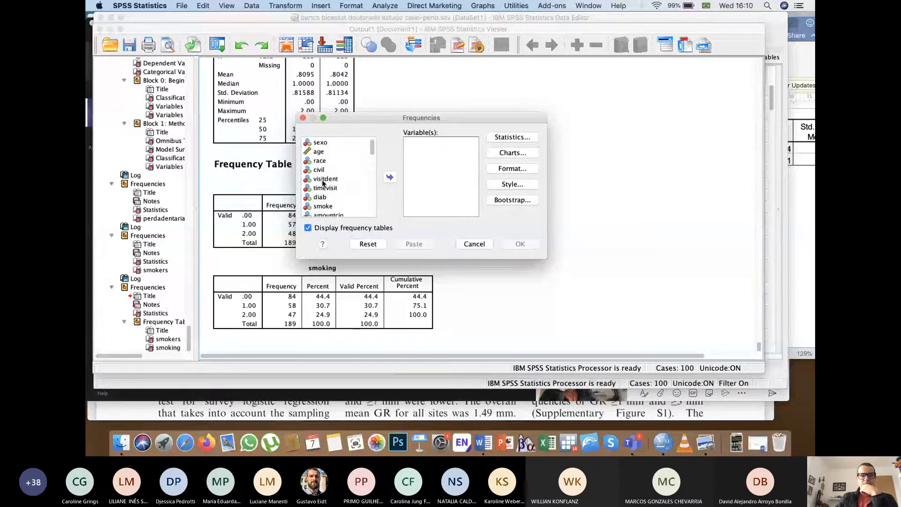
click(323, 179)
click(389, 177)
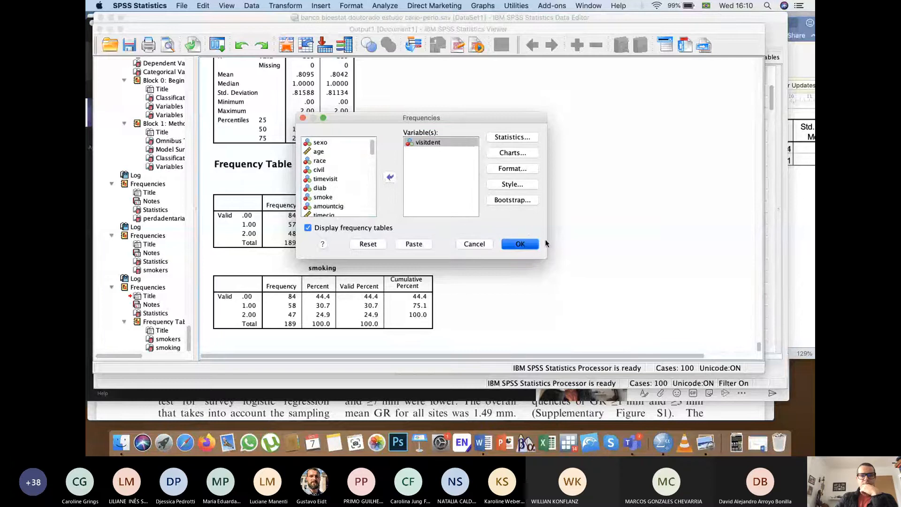
key(Return)
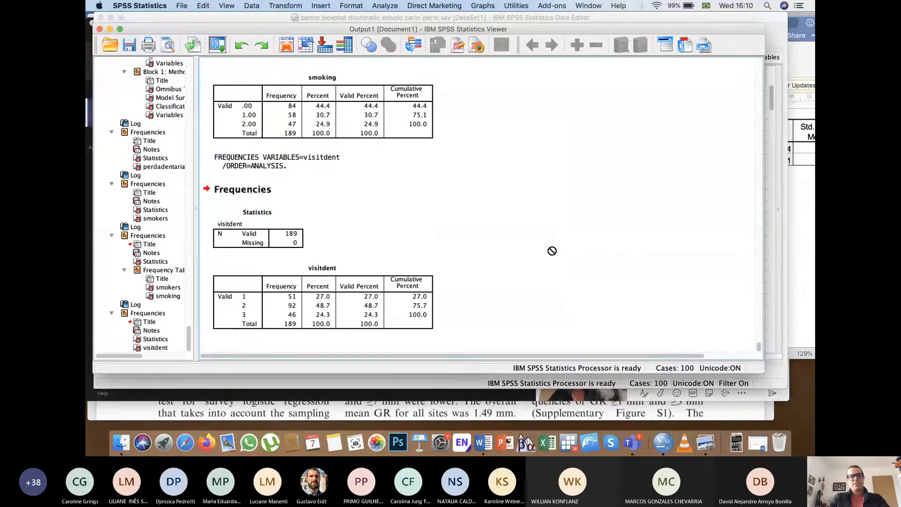
- Switch to the Word document and add "Visitdent" as the fourth item of the independent variables list
key(super+Tab)
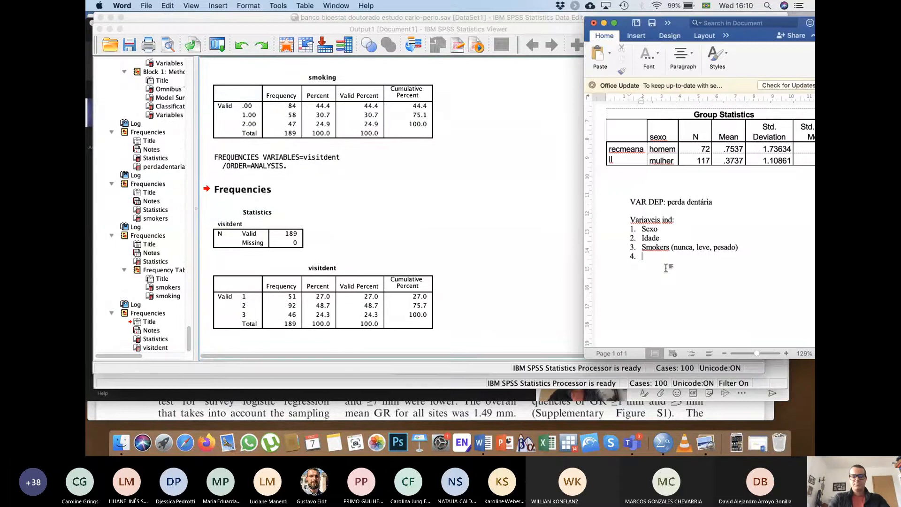
text(visitdent)
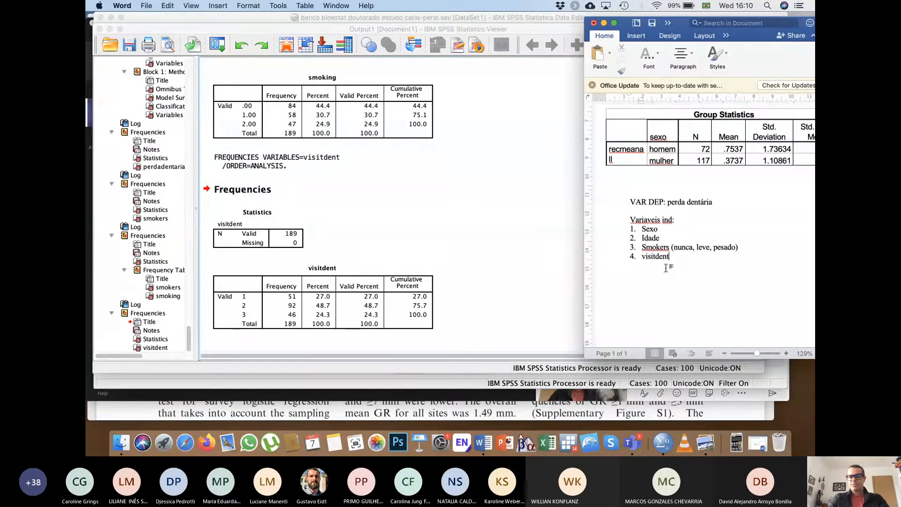
key(Return)
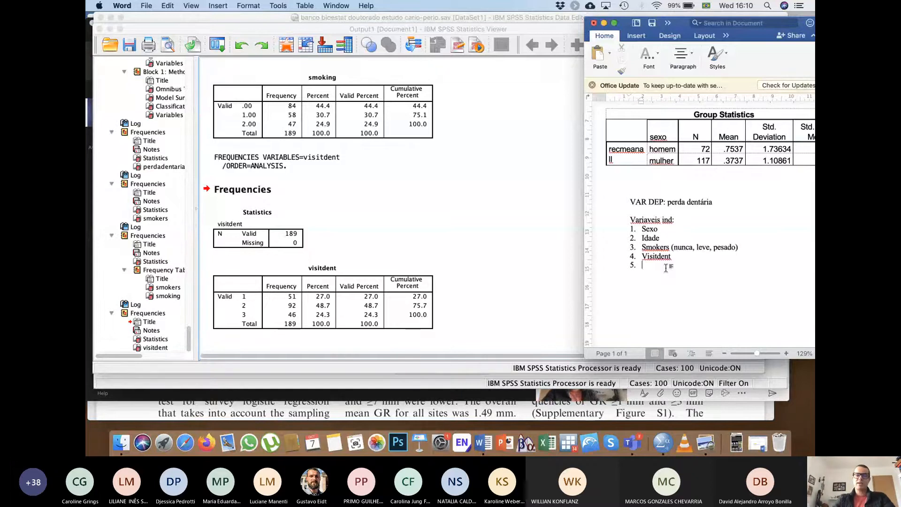
- Switch back to SPSS, recall the Frequencies analysis, replace visitdent with the studyears variable, and run it
key(super+Tab)
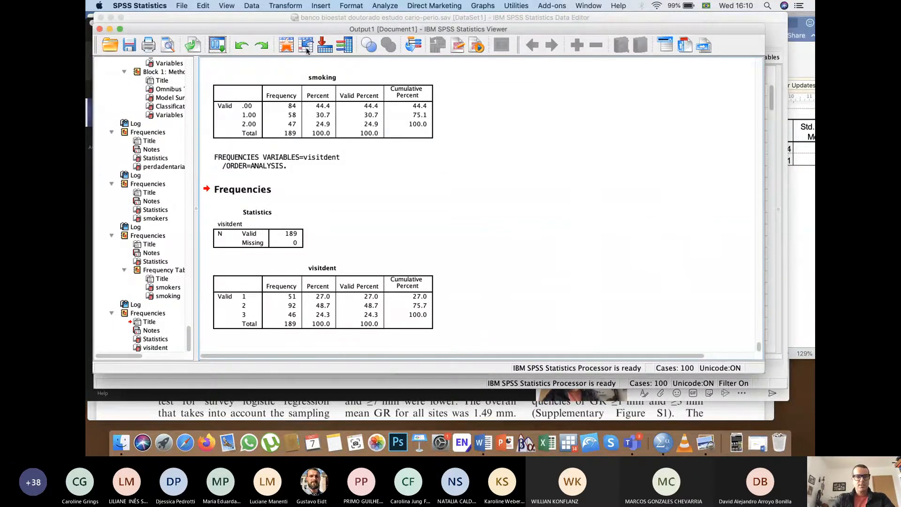
click(218, 45)
click(230, 62)
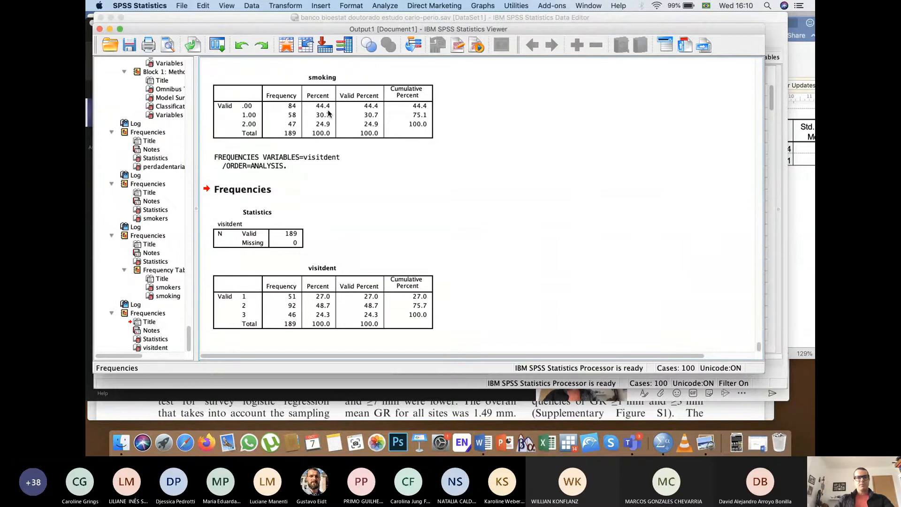
scroll(349, 206, down, 3)
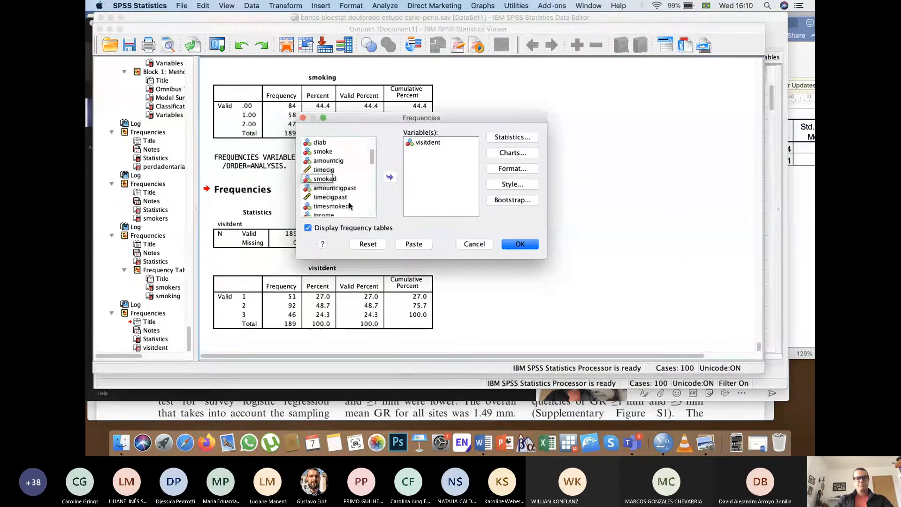
scroll(349, 205, down, 2)
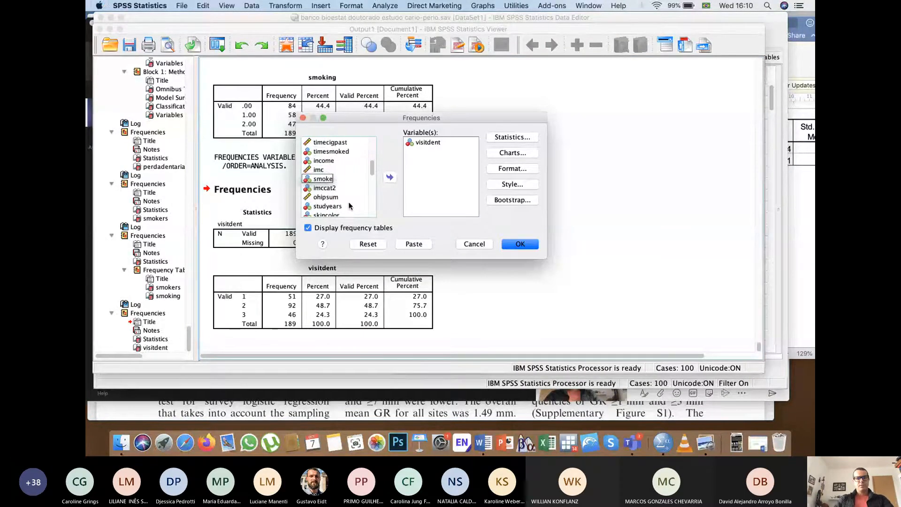
scroll(349, 205, down, 1)
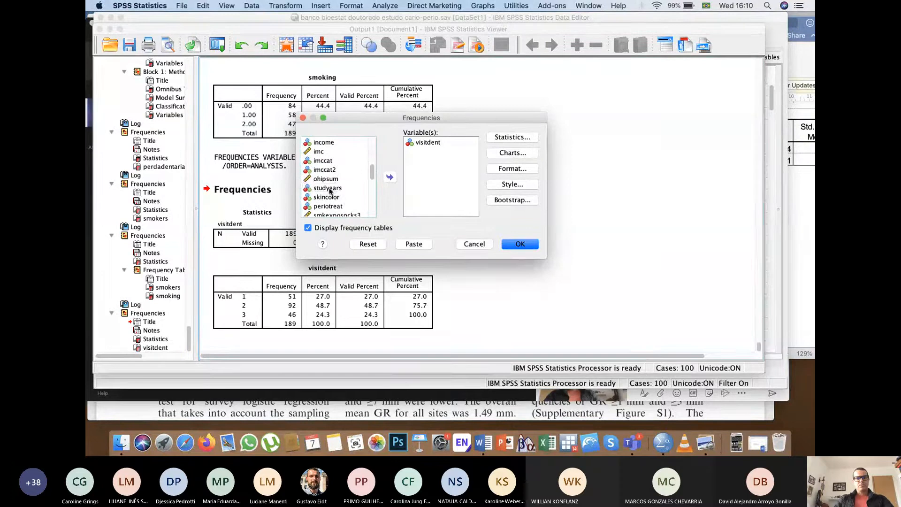
click(330, 190)
click(390, 178)
double_click(420, 143)
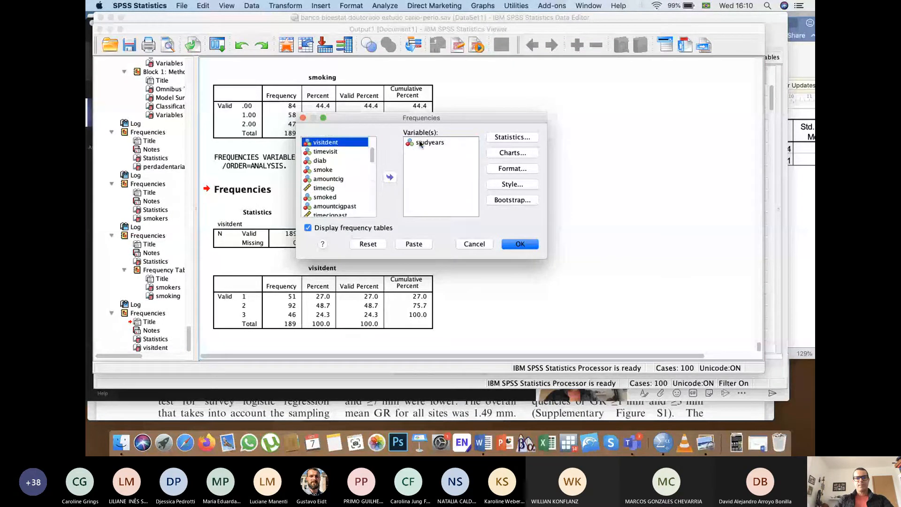
click(520, 244)
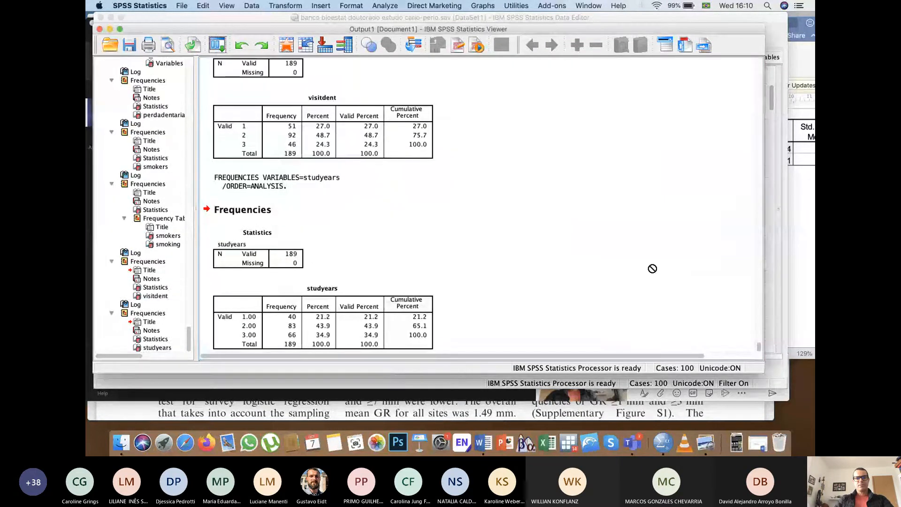
- Switch to the Word document, add "Studyears (baixo, médio, alto)" as the fifth independent variable, and end the numbered list
key(super+Tab)
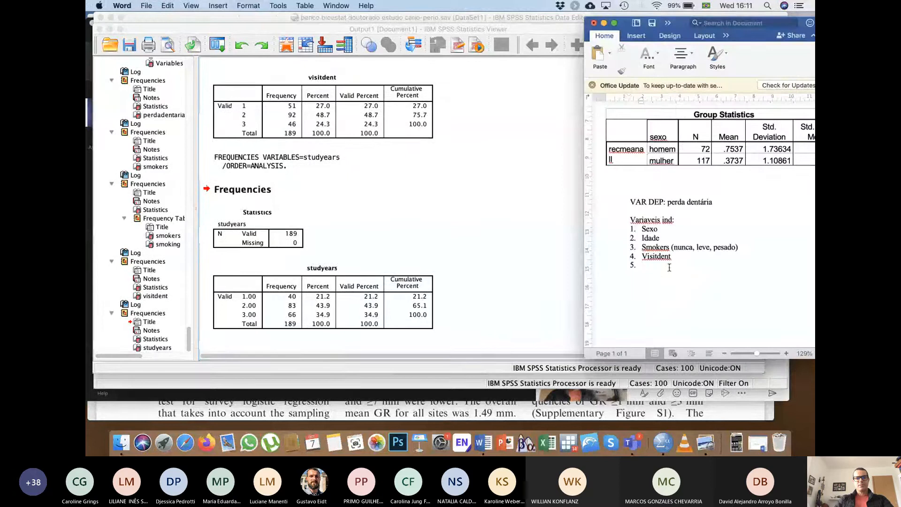
text(Study)
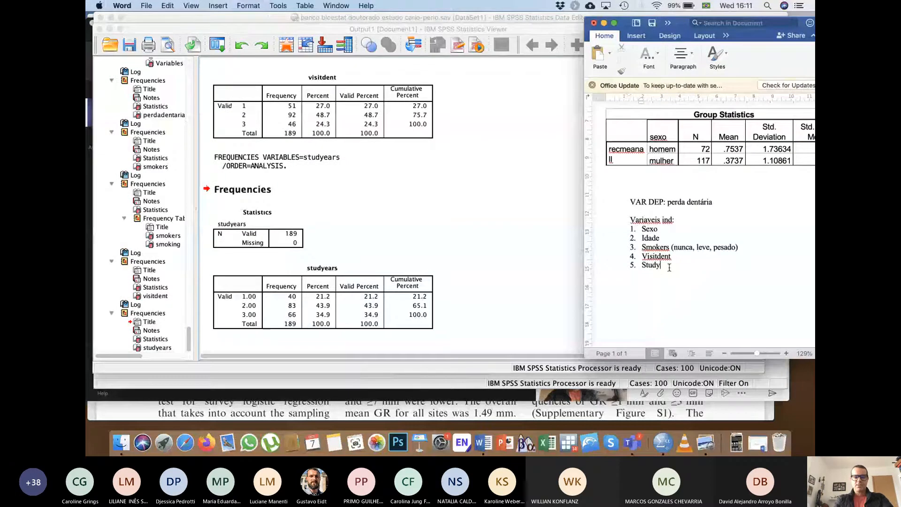
text(ears (baixo)
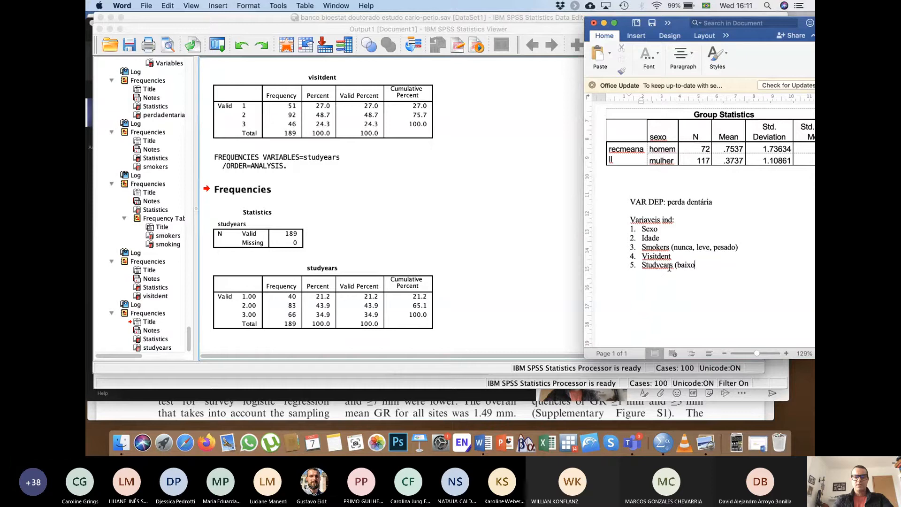
text(, medio, alto)
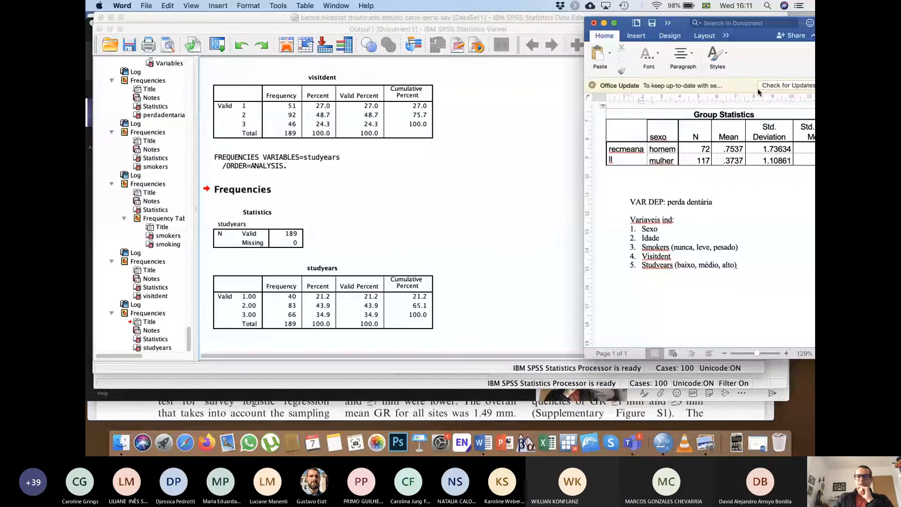
drag(681, 25, 683, 31)
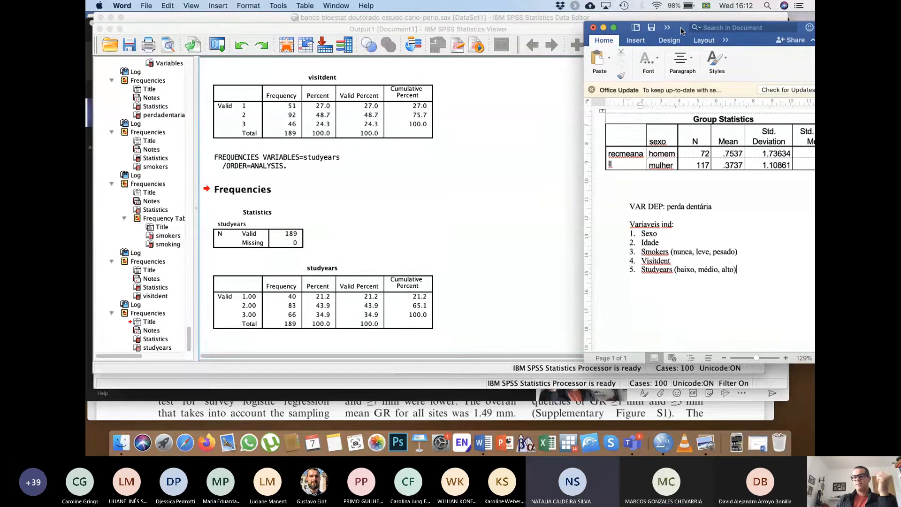
key(Return)
key(Return)
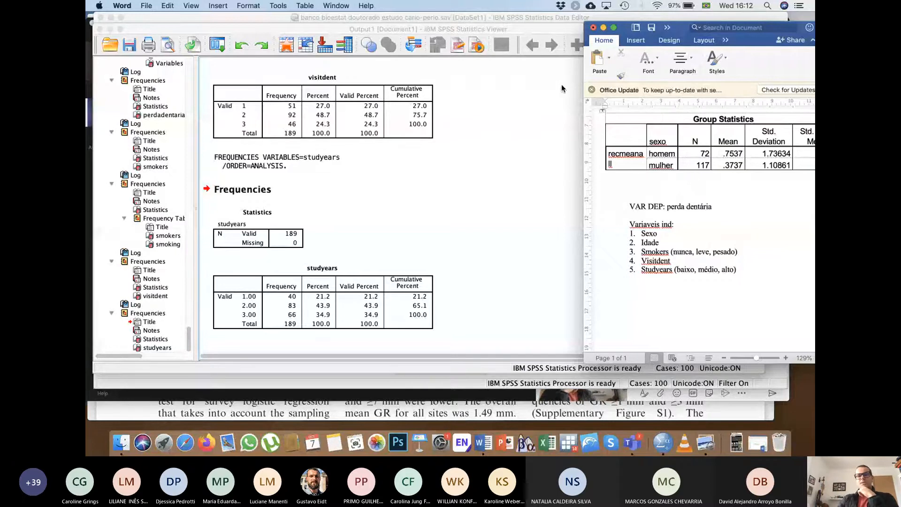
key(super+Tab)
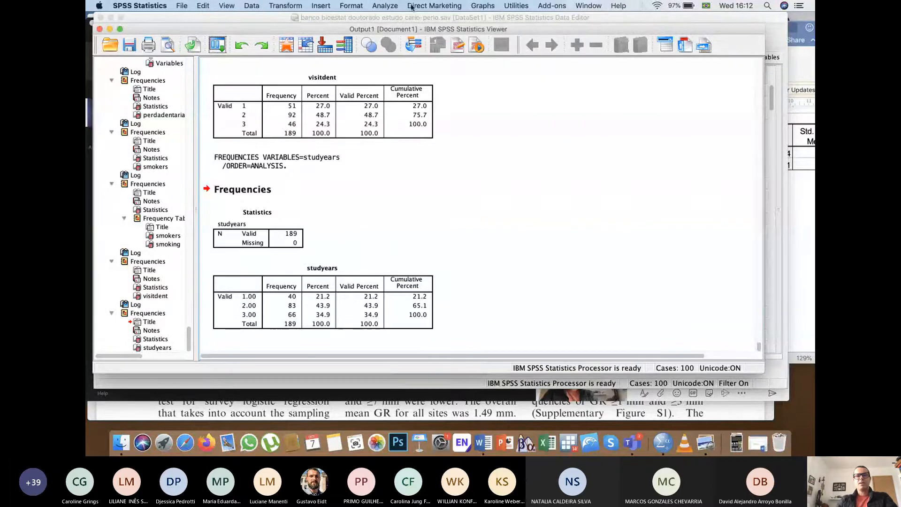
click(386, 5)
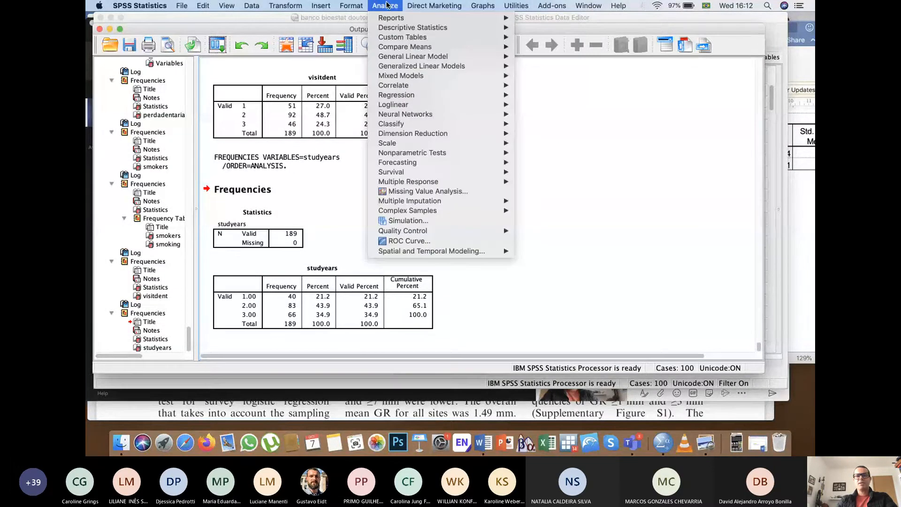
mouse_move(422, 27)
click(530, 55)
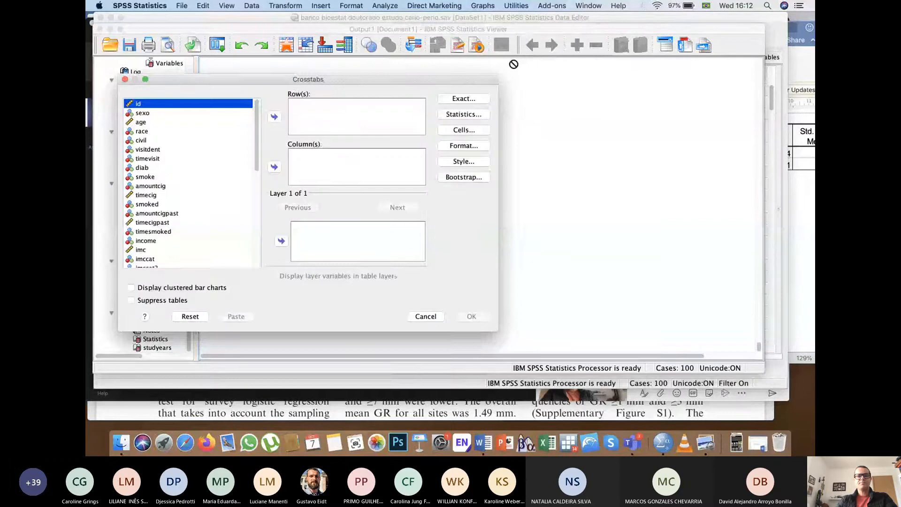
click(429, 319)
- Set up a Crosstabs analysis in SPSS with sexo as the row variable and perdadentaria as the column variable
click(386, 5)
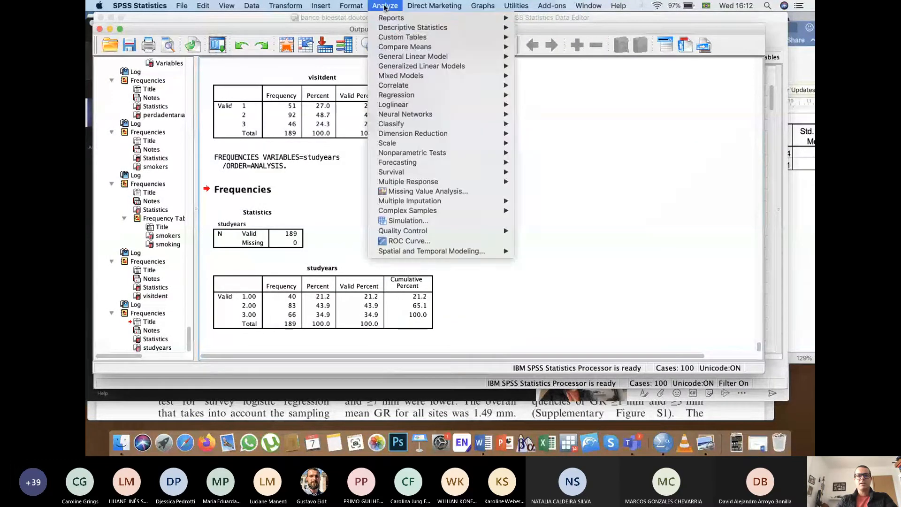
mouse_move(395, 30)
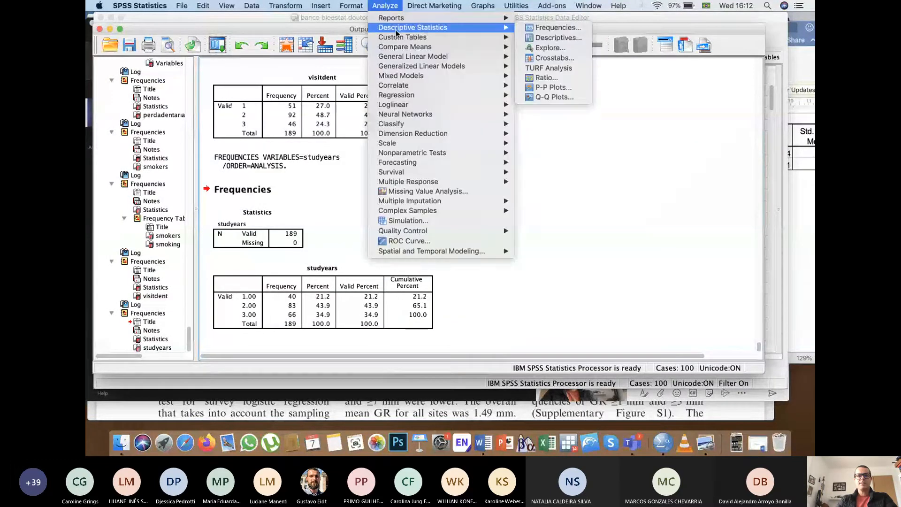
click(538, 58)
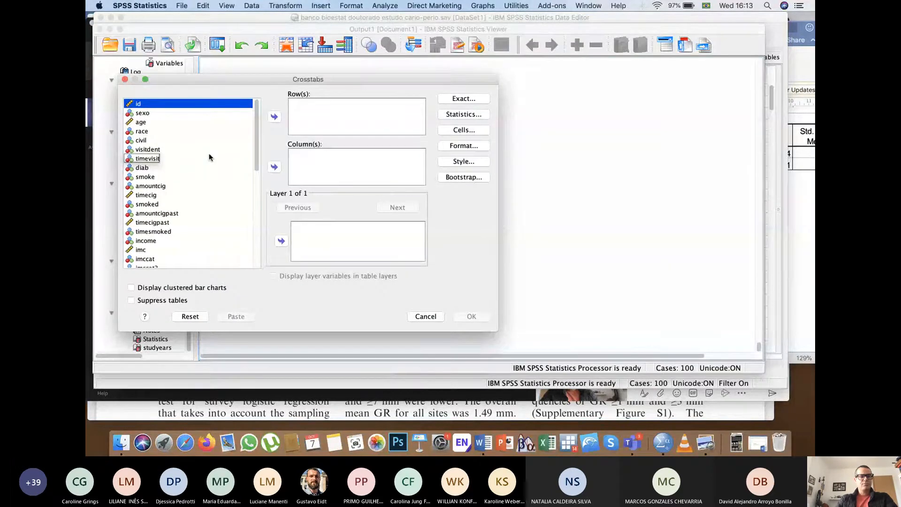
scroll(209, 157, down, 15)
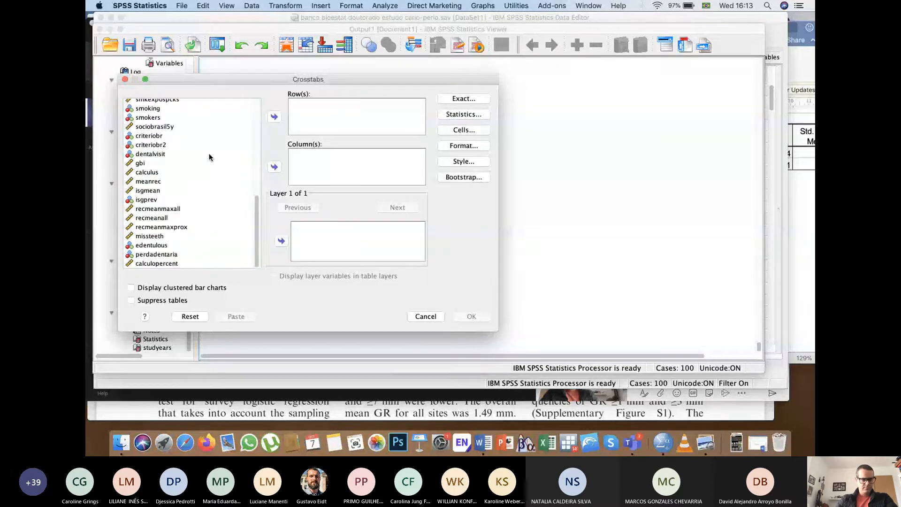
click(158, 254)
click(274, 167)
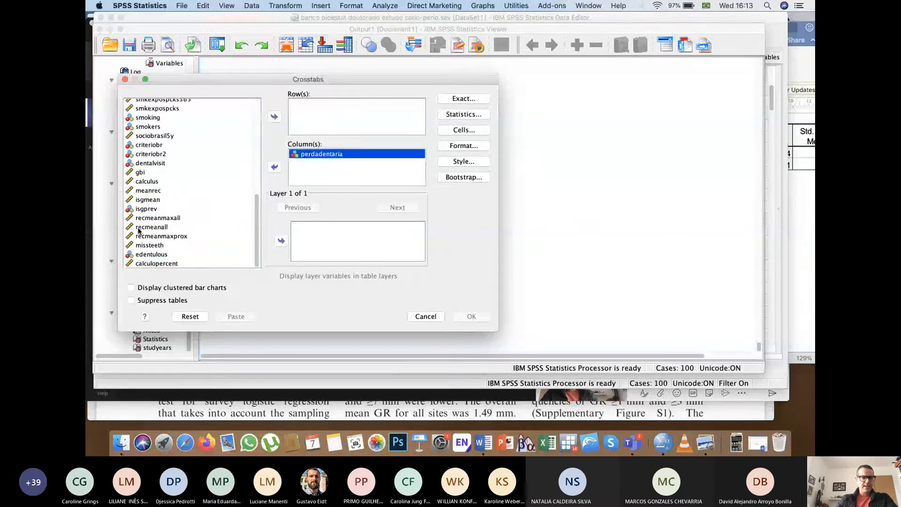
scroll(134, 233, up, 15)
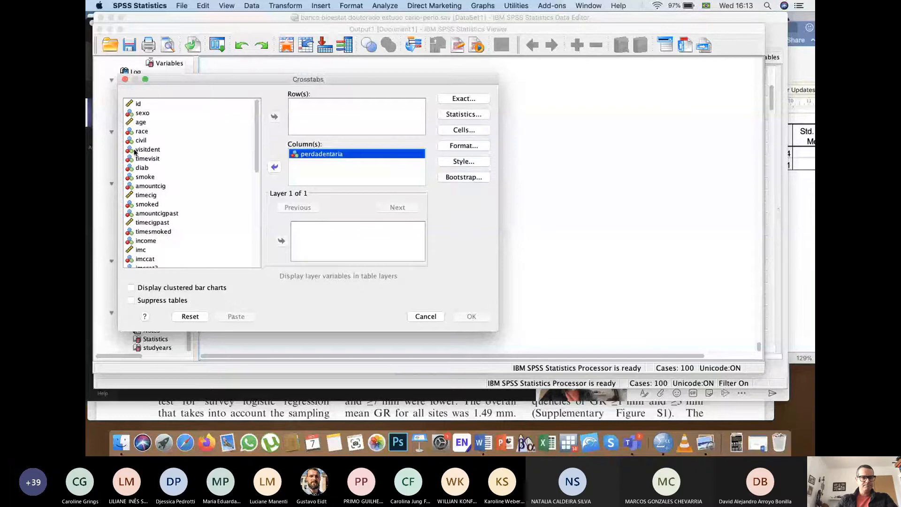
click(143, 114)
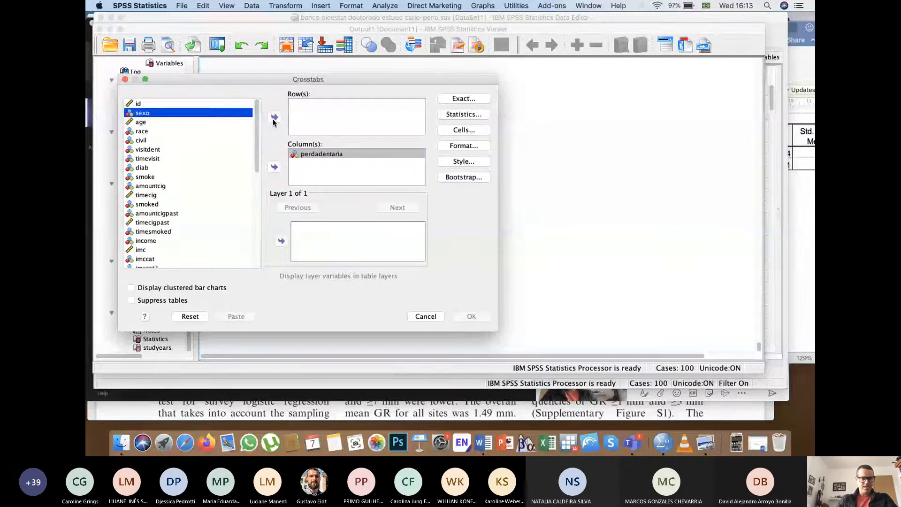
click(274, 117)
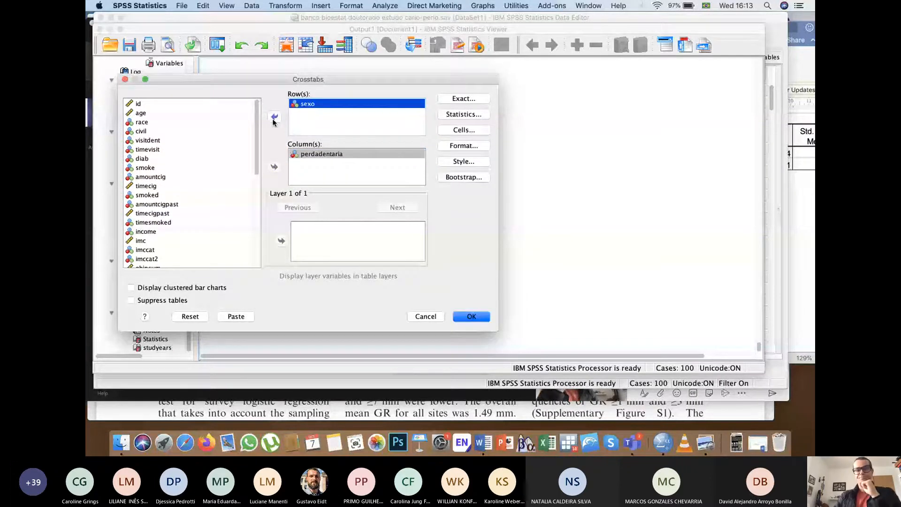
- Enable the Chi-square test in the crosstab's statistics options
click(478, 116)
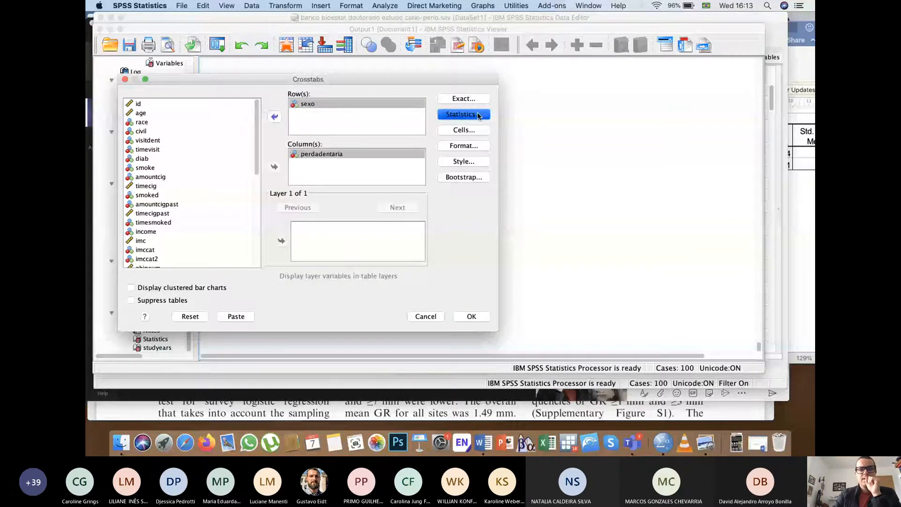
click(399, 180)
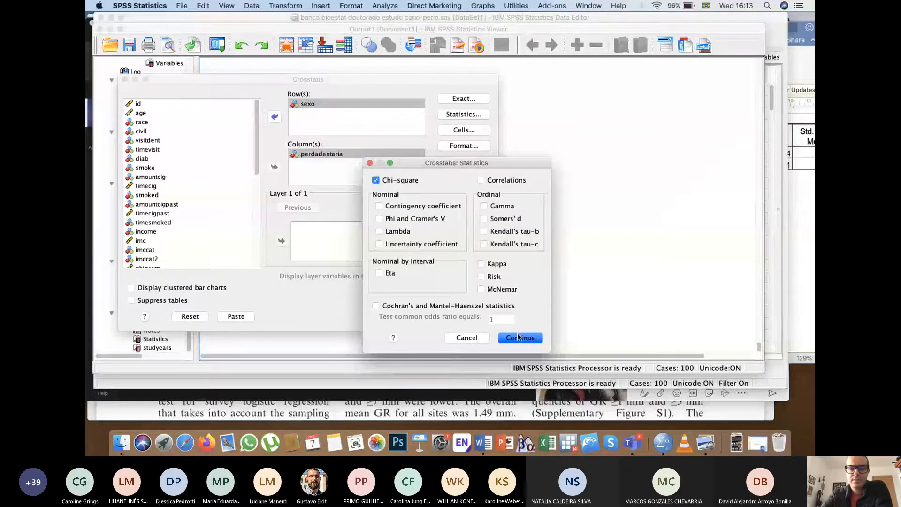
click(520, 337)
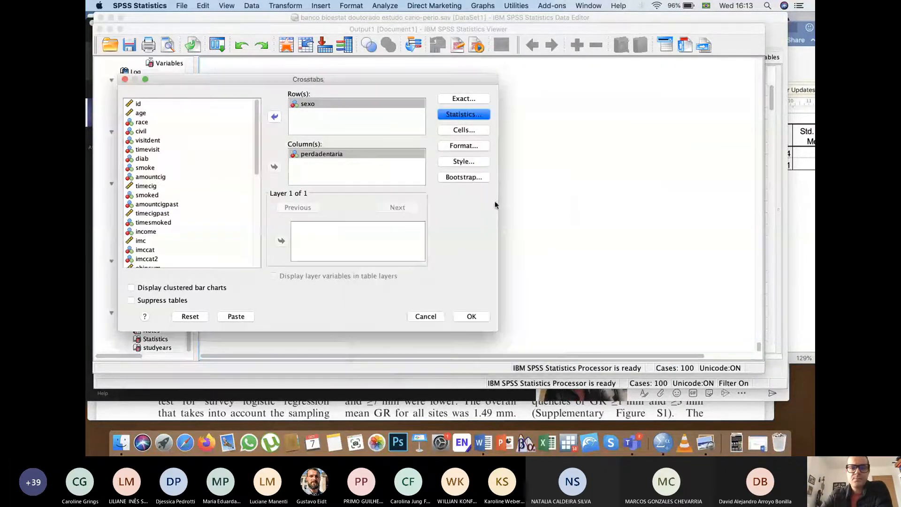
- Add row percentages to the crosstab's cell display and run the analysis
click(470, 133)
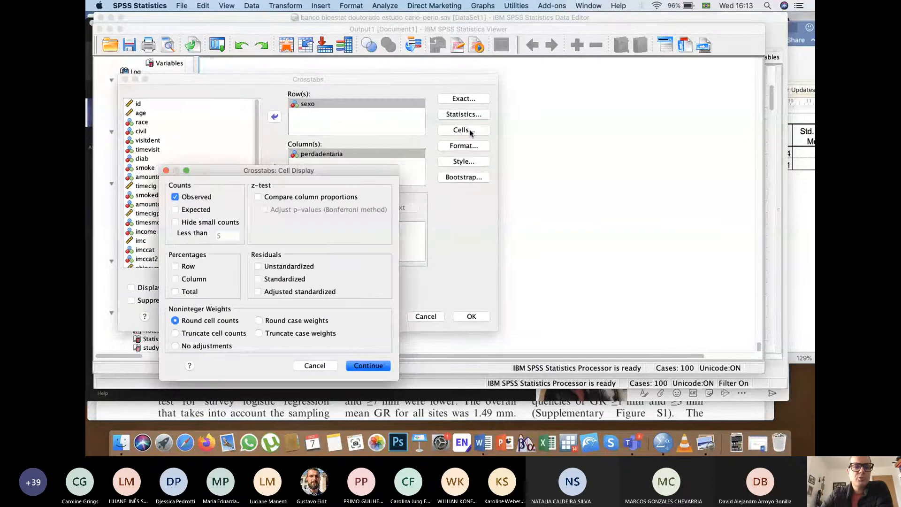
drag(335, 171, 368, 163)
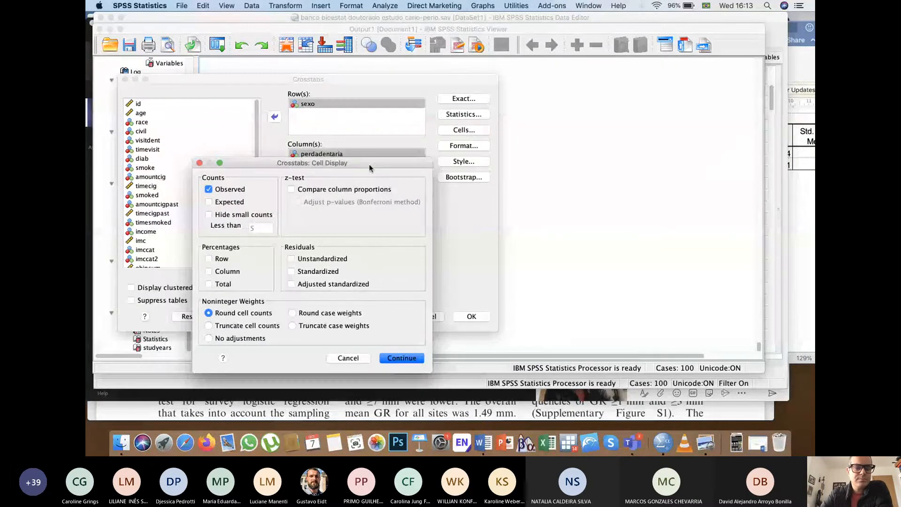
click(216, 260)
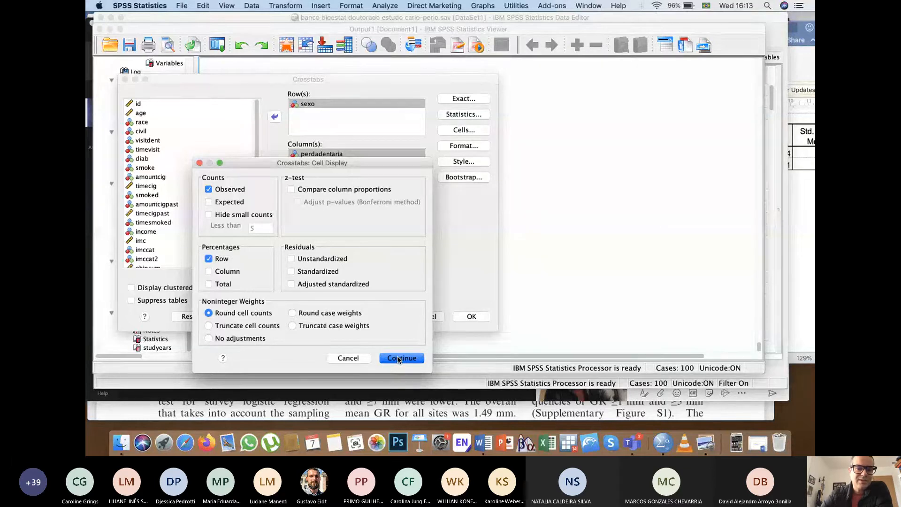
click(399, 358)
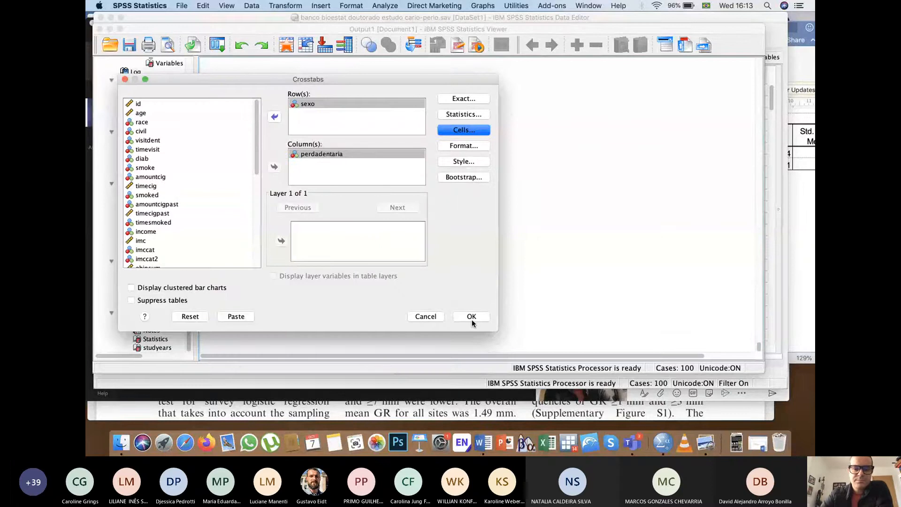
click(471, 316)
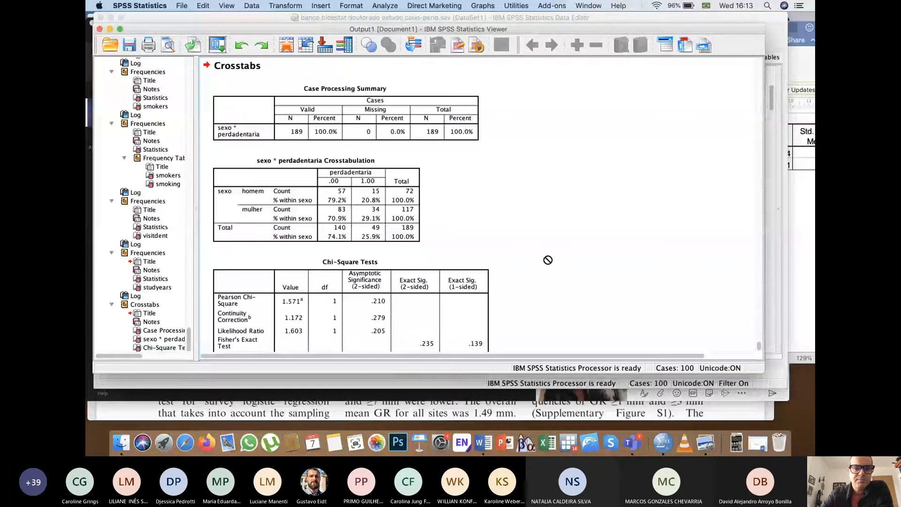
- Examine the sexo by perdadentaria crosstabulation and its Chi-Square Tests table in the output
scroll(548, 260, down, 2)
click(345, 148)
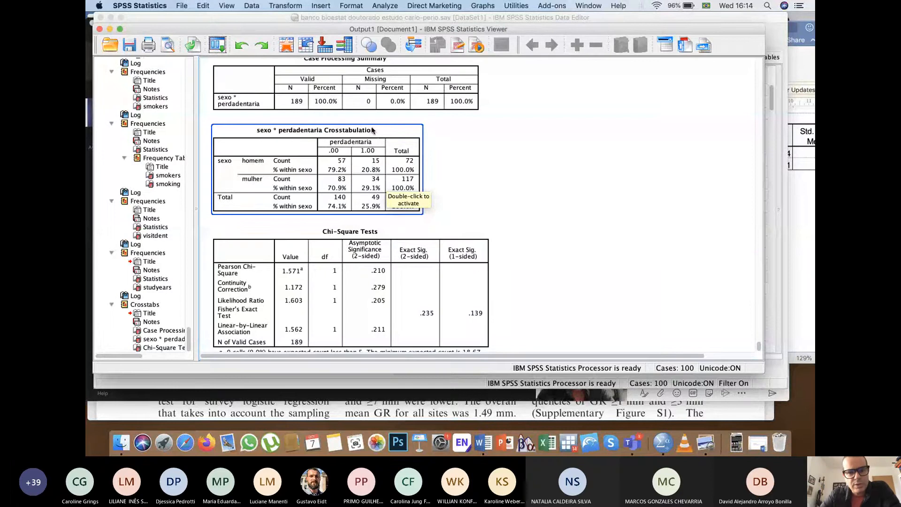
drag(372, 143, 372, 209)
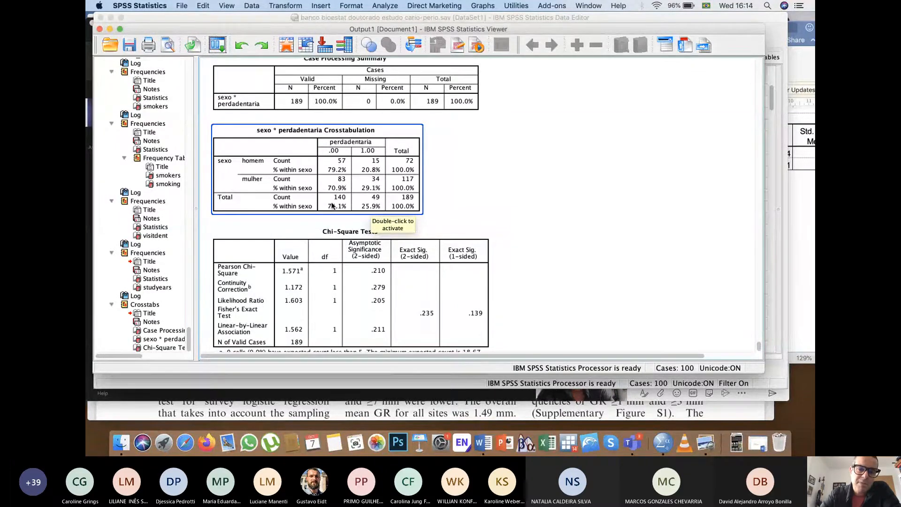
click(474, 215)
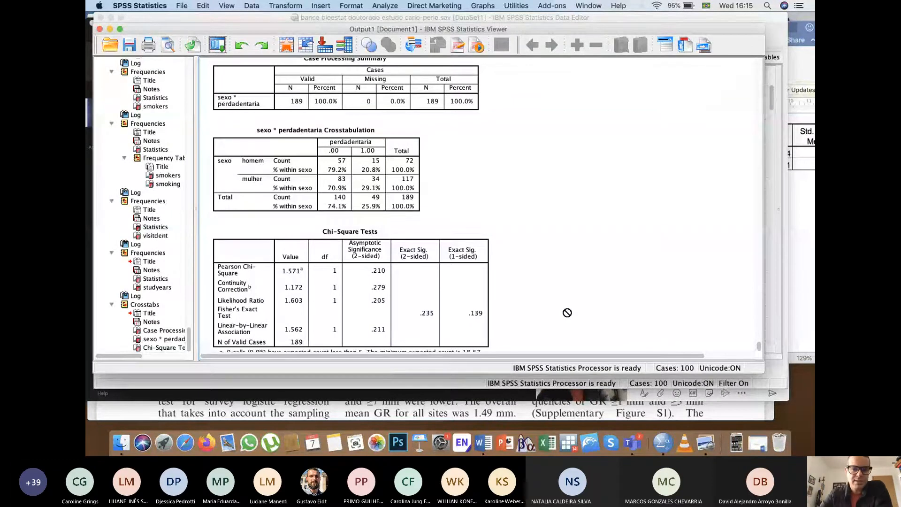
click(381, 211)
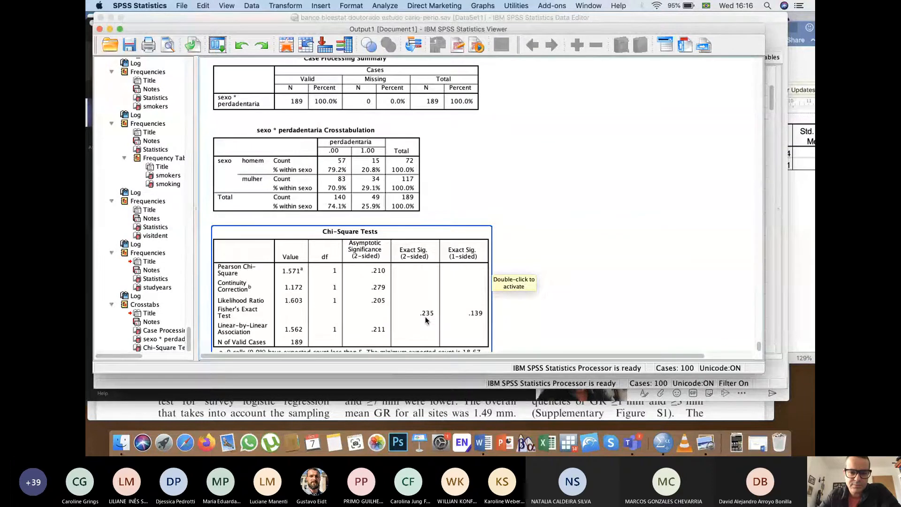
drag(425, 320, 631, 266)
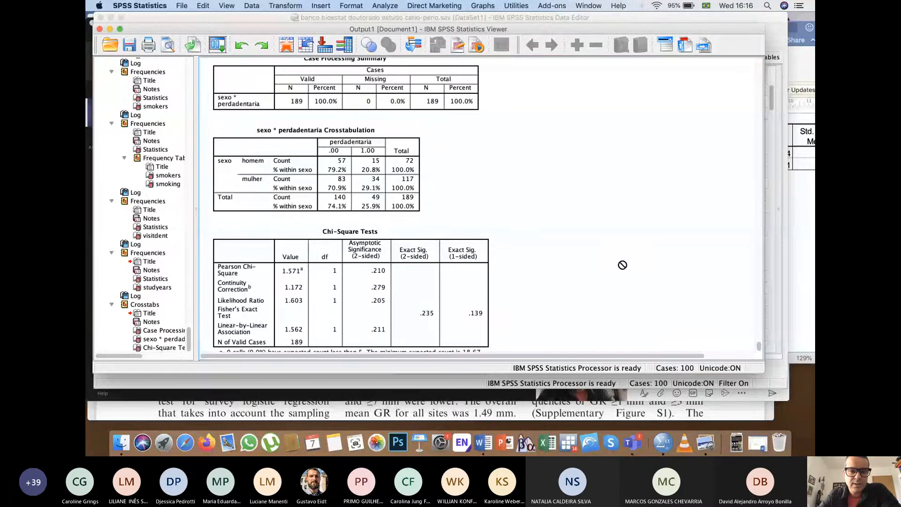
click(379, 178)
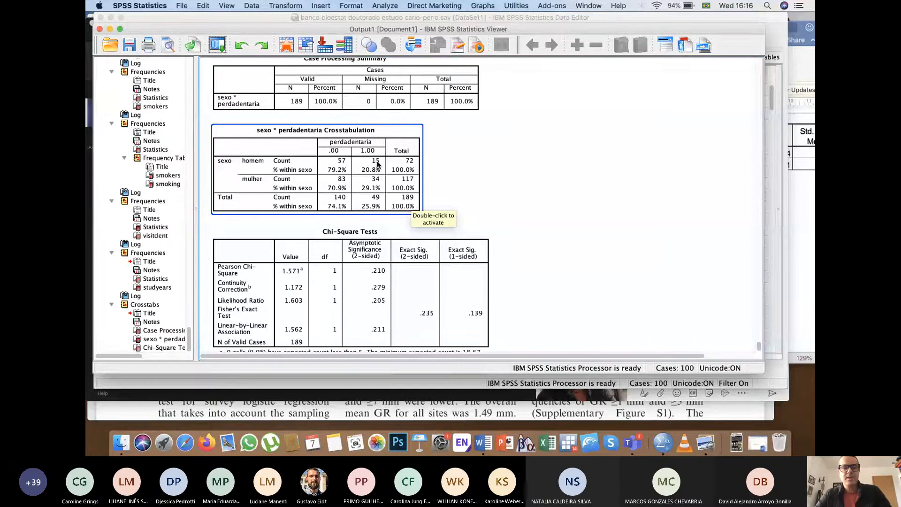
- Switch to the Word document to review the independent variables list, highlighting Studyears, and return to the SPSS output
key(super+Tab)
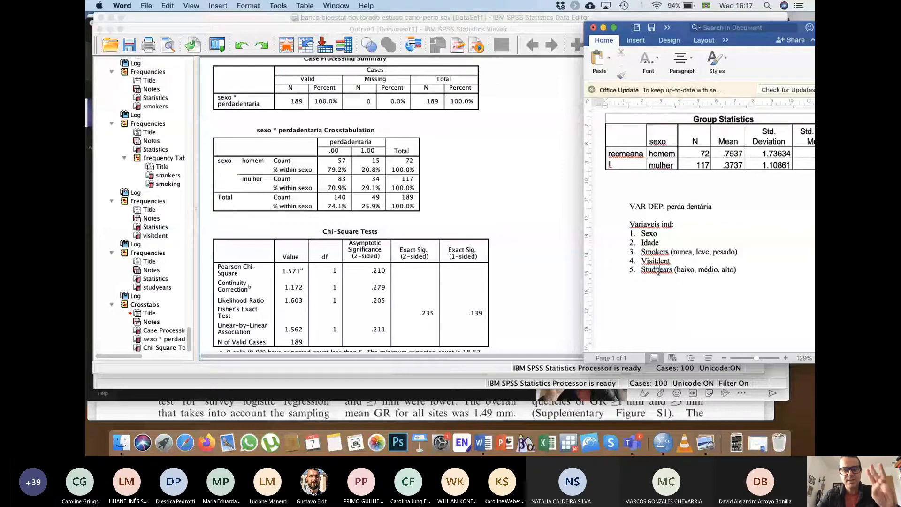
double_click(658, 270)
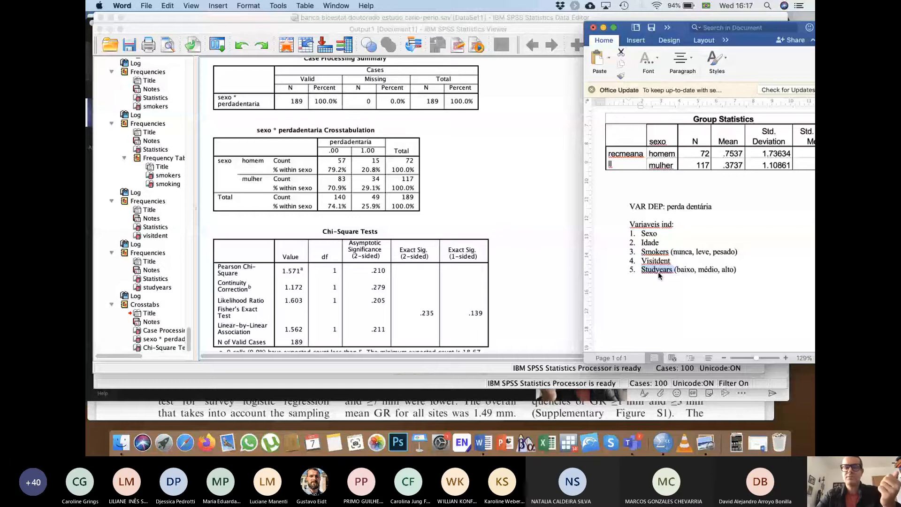
click(492, 179)
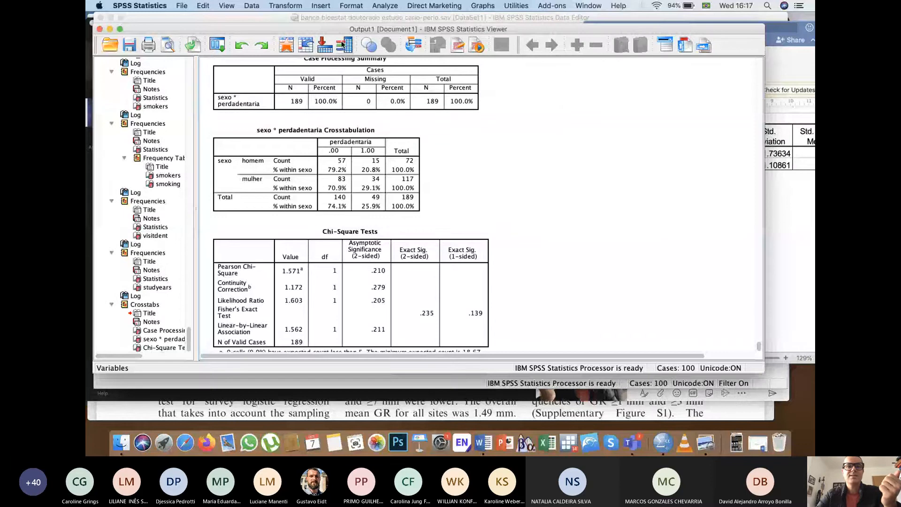
- Reopen the Crosstabs analysis, replace sexo with visitdent as the row variable, and run it against perdadentaria
click(384, 6)
mouse_move(469, 28)
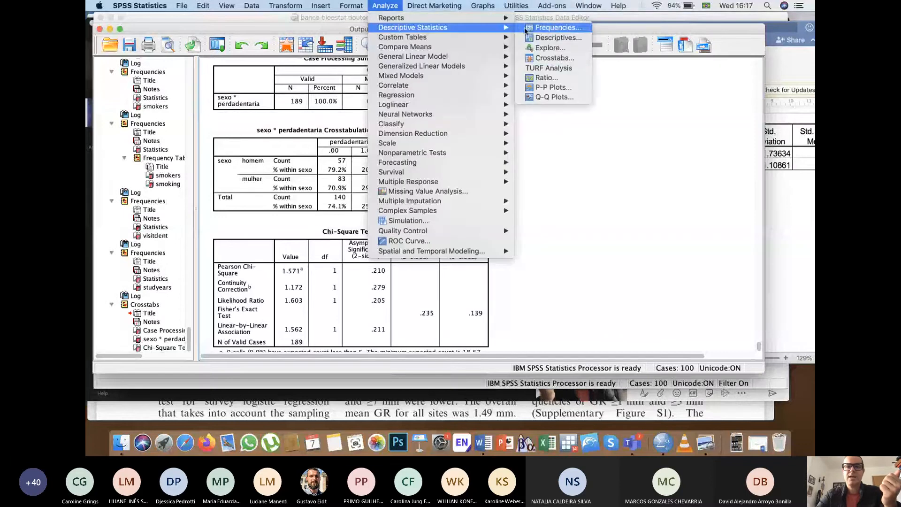
click(551, 58)
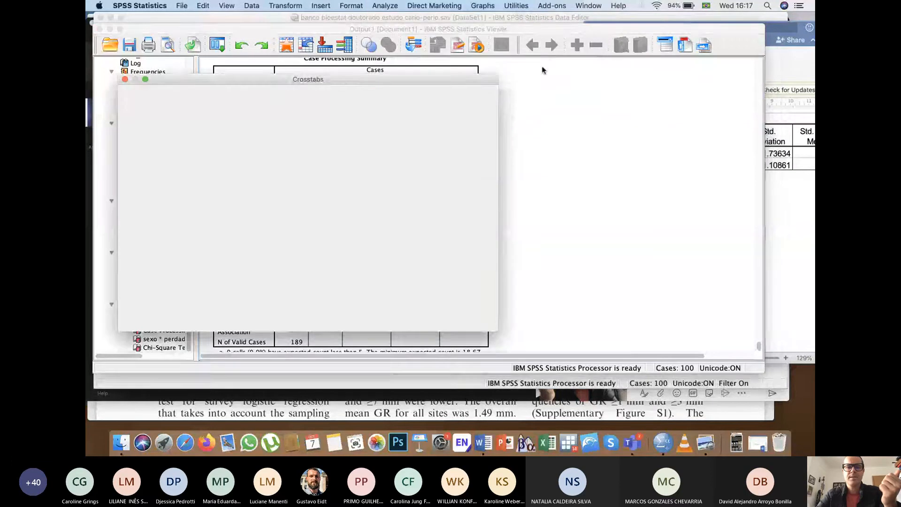
double_click(306, 103)
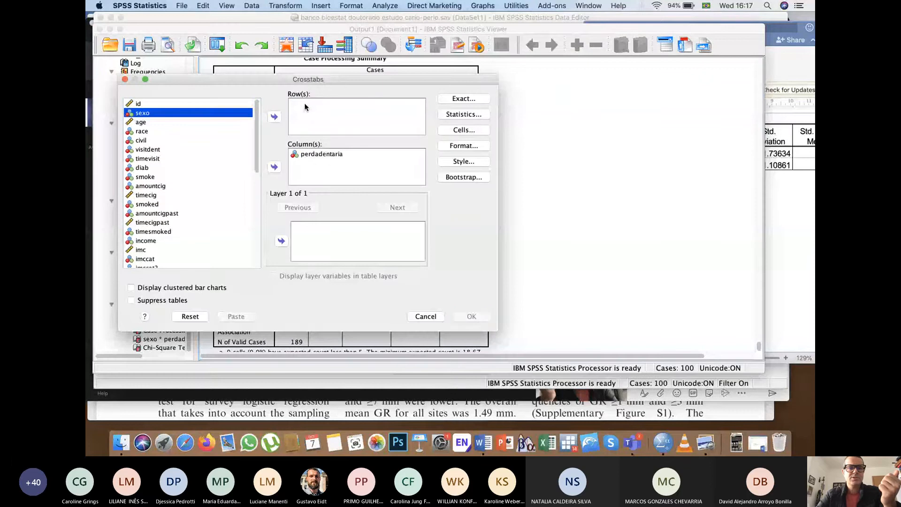
click(149, 150)
click(274, 117)
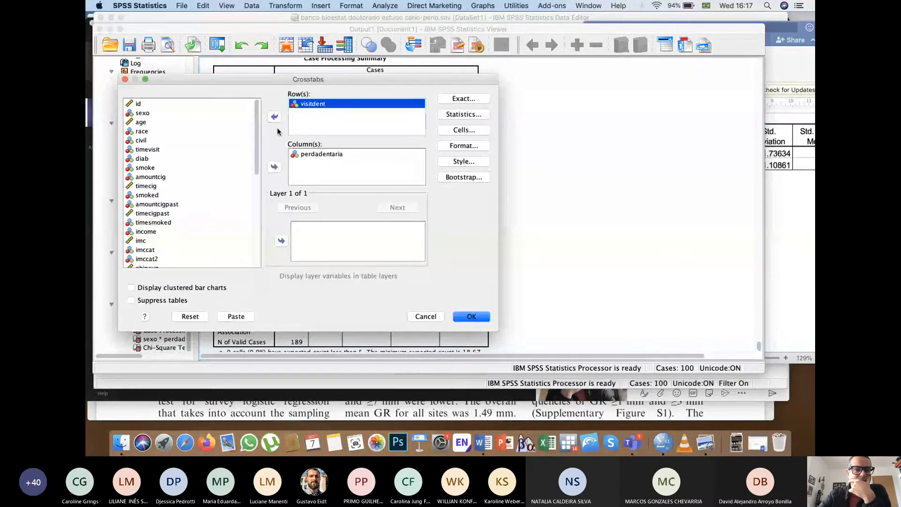
click(471, 318)
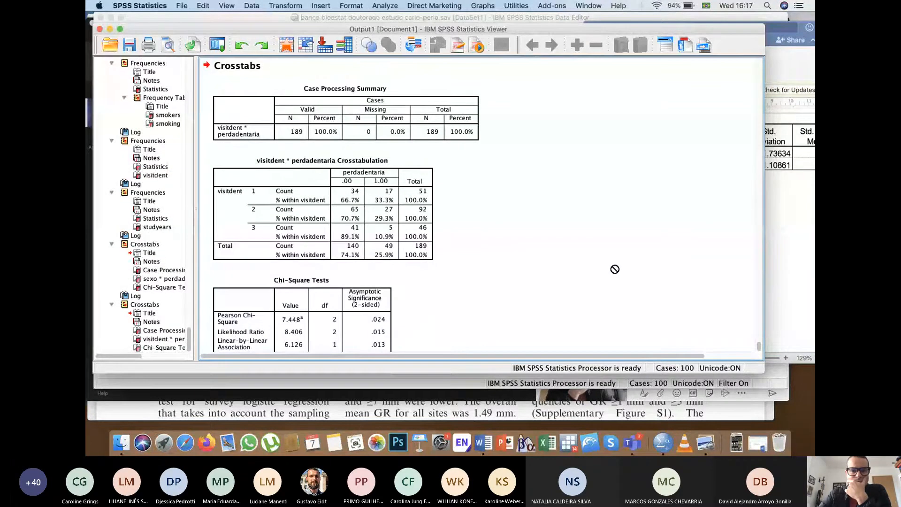
- Examine the visitdent by perdadentaria crosstabulation and its Chi-Square Tests table in the output
scroll(615, 269, down, 1)
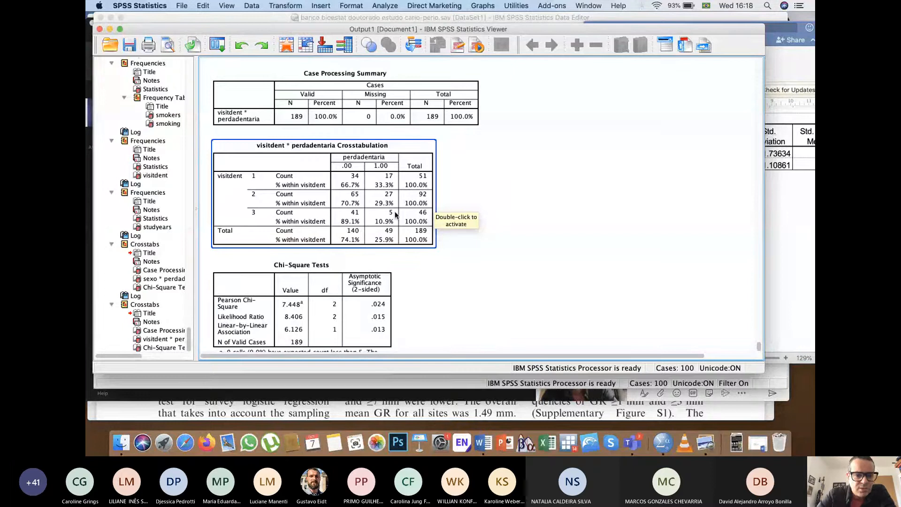
click(377, 307)
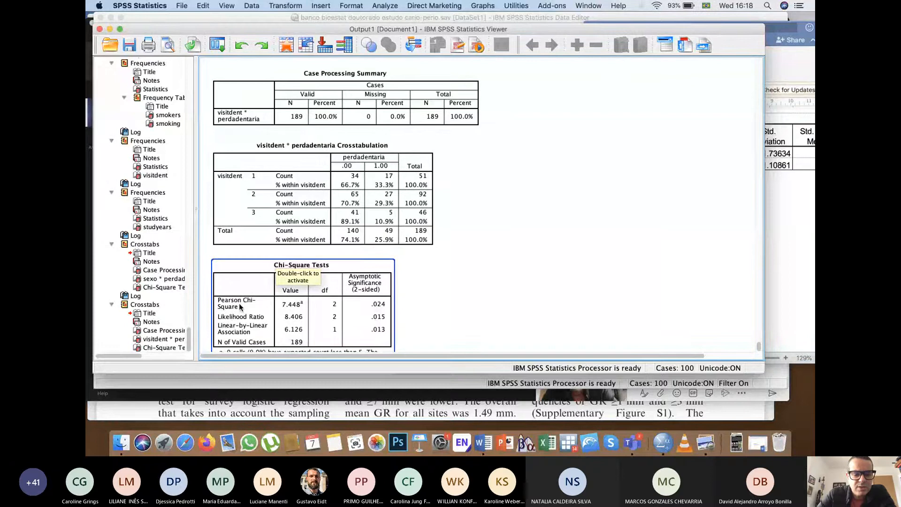
click(392, 207)
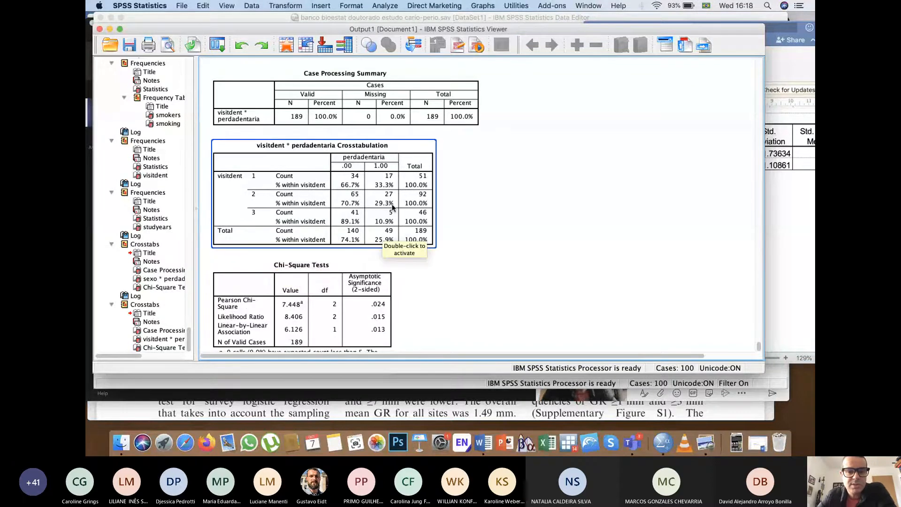
click(495, 245)
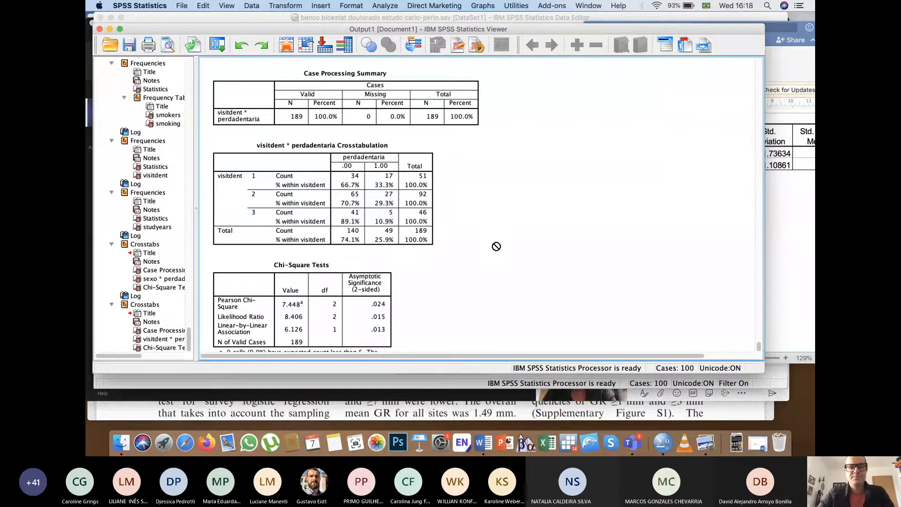
- Rerun Crosstabs with smokers replacing visitdent as the row variable against perdadentaria, and review the crosstabulation and Chi-Square Tests tables
click(217, 46)
click(225, 62)
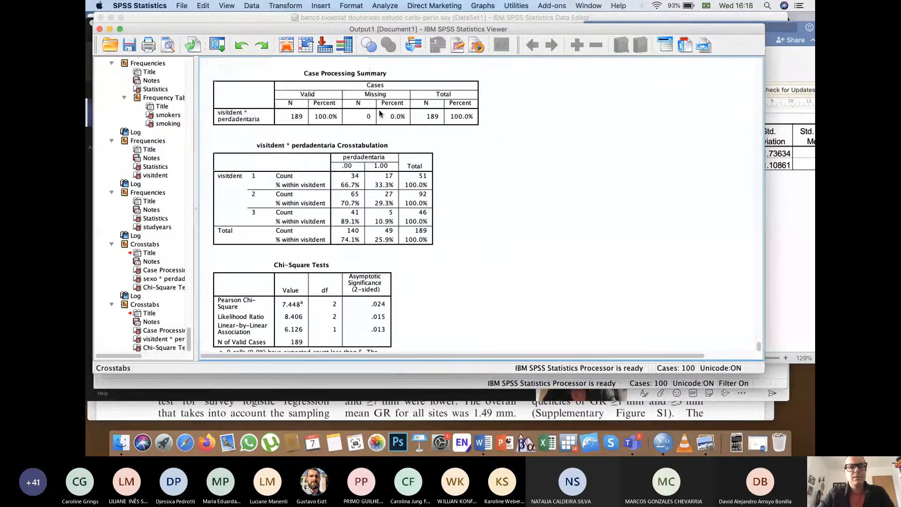
double_click(302, 104)
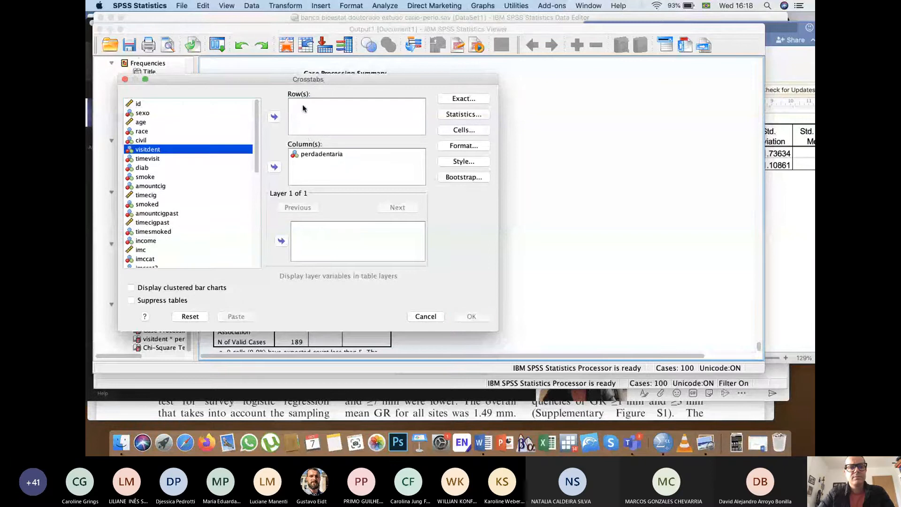
scroll(207, 182, down, 3)
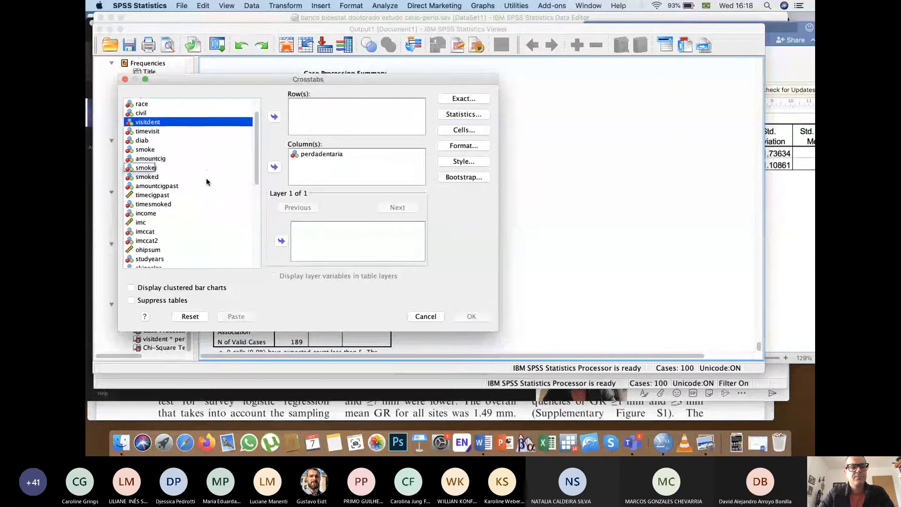
scroll(207, 181, down, 1)
scroll(206, 181, down, 3)
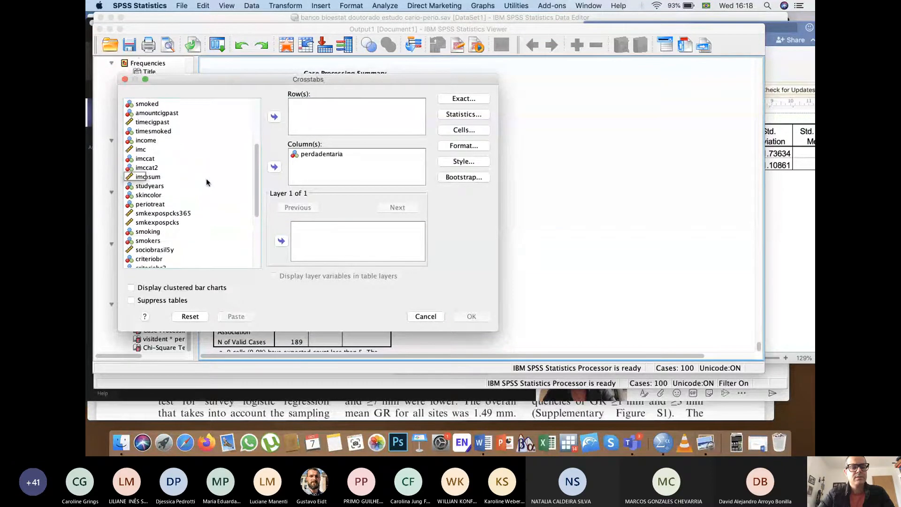
click(147, 240)
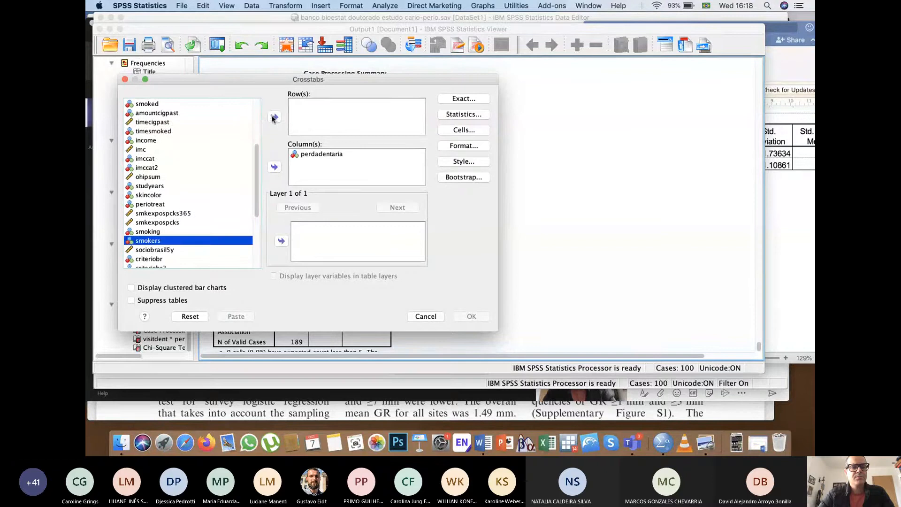
click(274, 116)
click(458, 315)
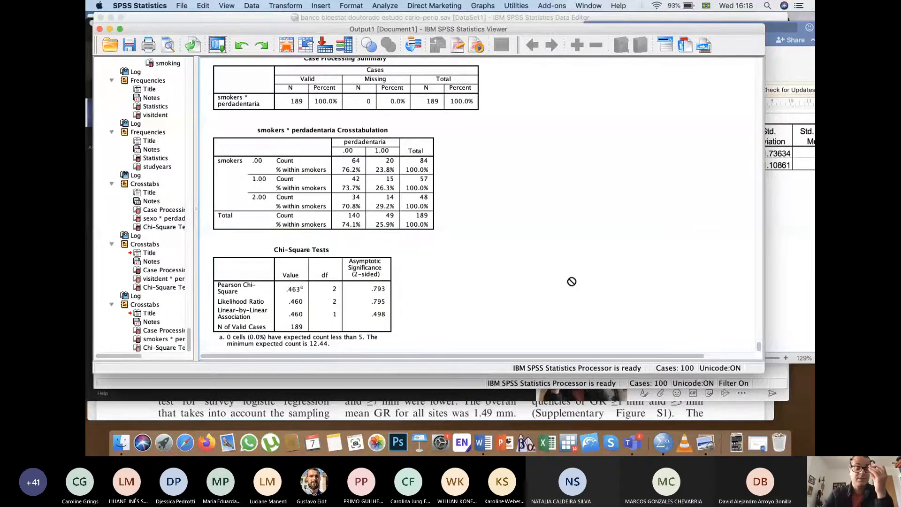
click(253, 169)
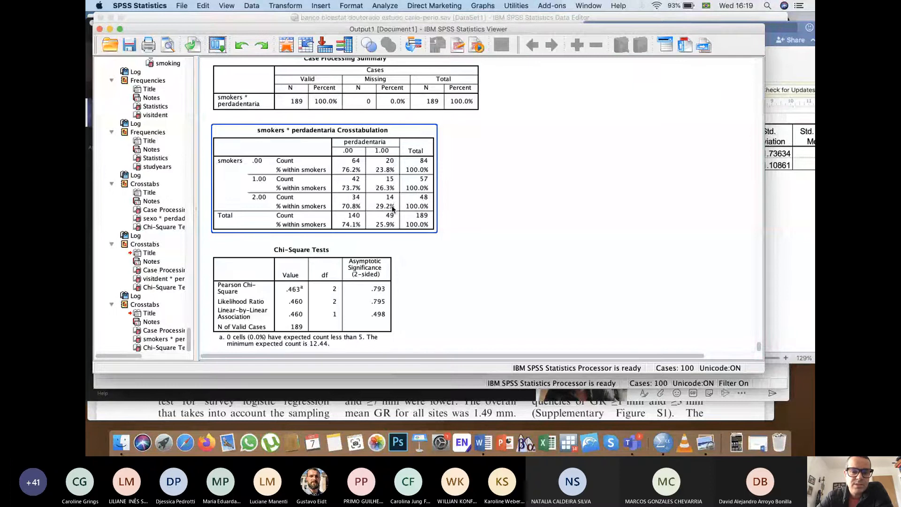
scroll(425, 272, down, 2)
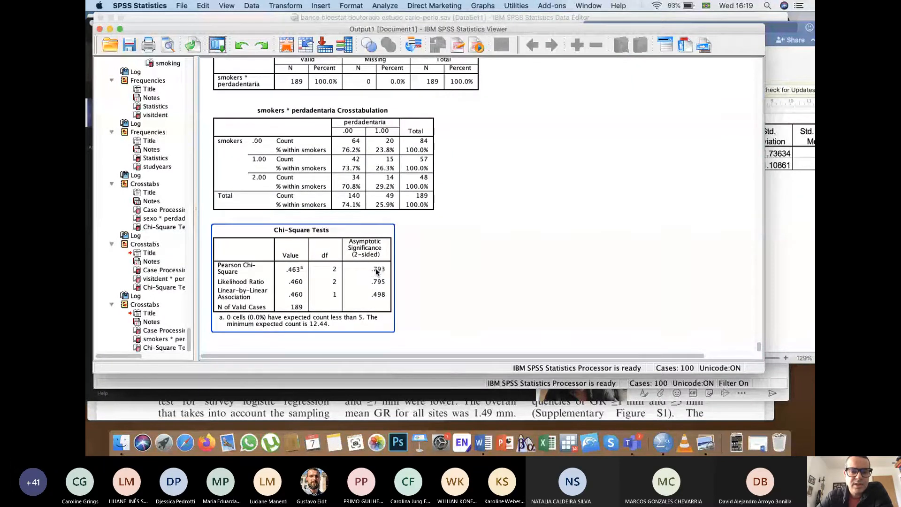
- Reopen the Crosstabs analysis, replace smokers with smoking as the row variable, and run it against perdadentaria
click(216, 45)
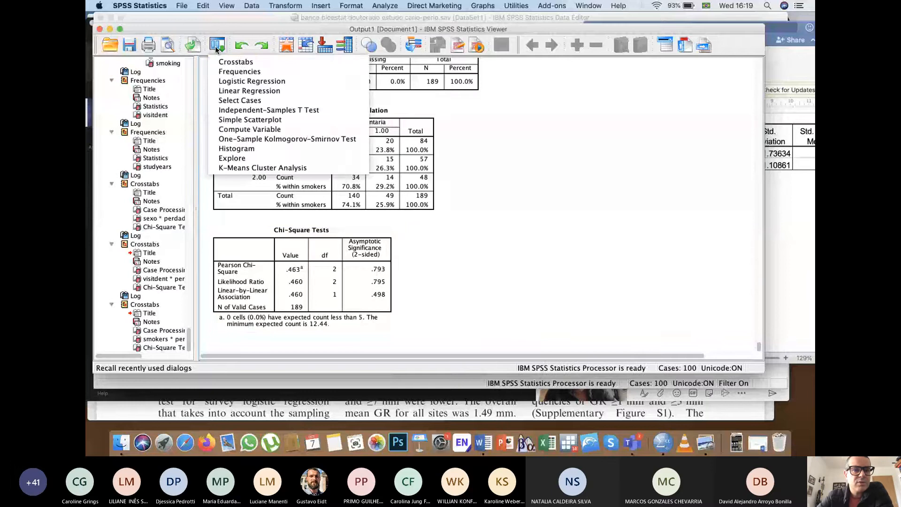
click(226, 64)
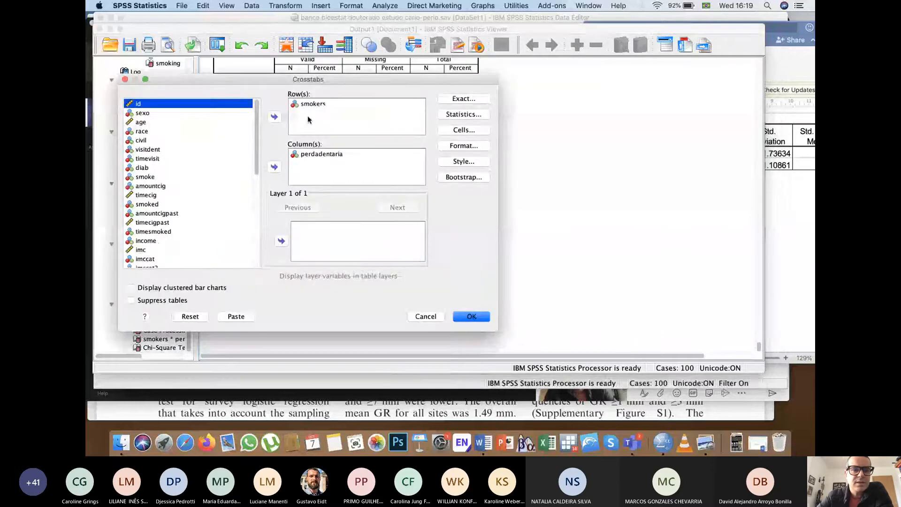
double_click(300, 105)
scroll(189, 227, down, 2)
click(188, 222)
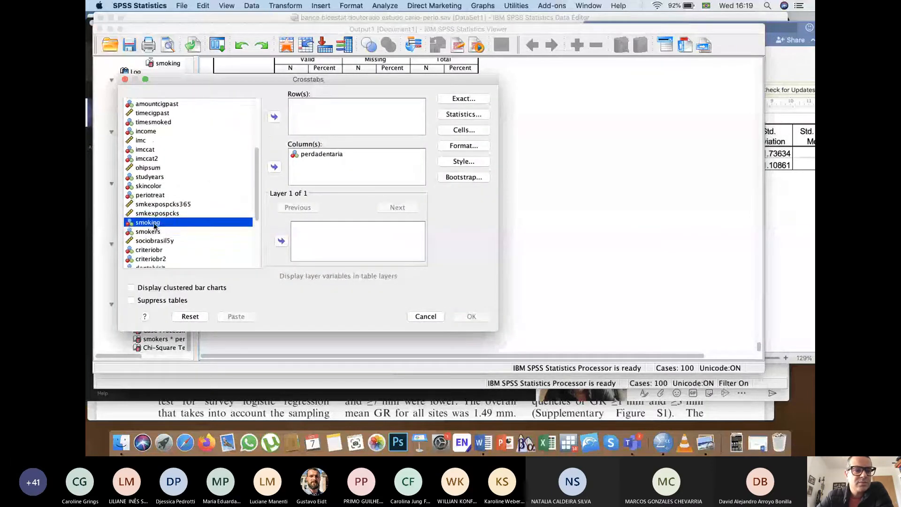
click(274, 116)
click(471, 317)
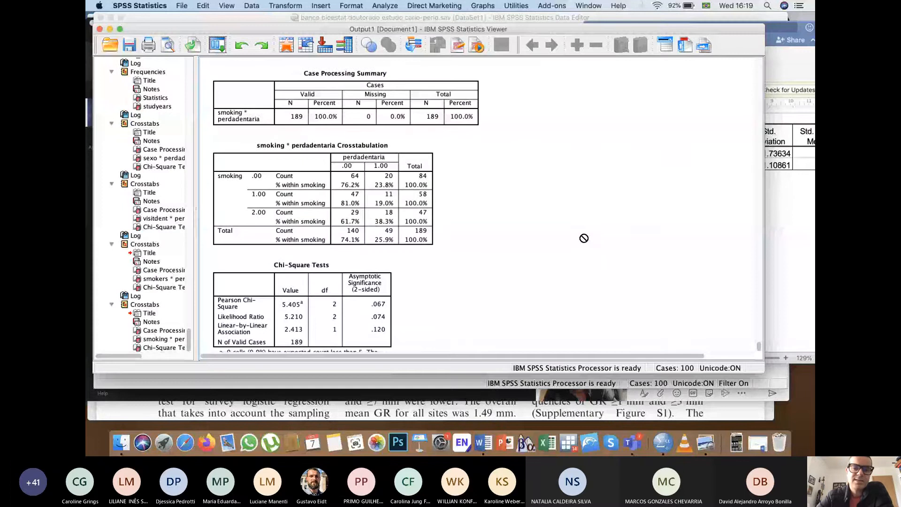
- Examine the smoking by perdadentaria crosstabulation and its Chi-Square Tests table, checking the independent variables list in the Word document
click(366, 177)
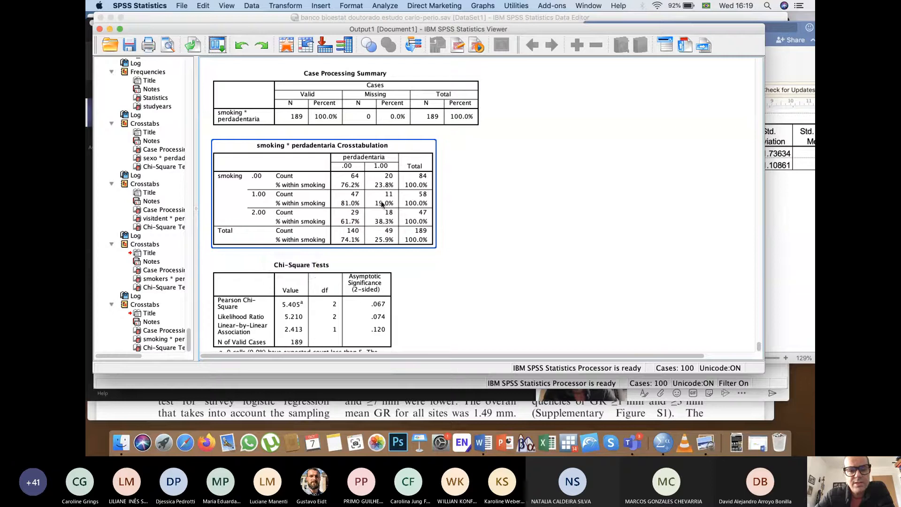
click(379, 306)
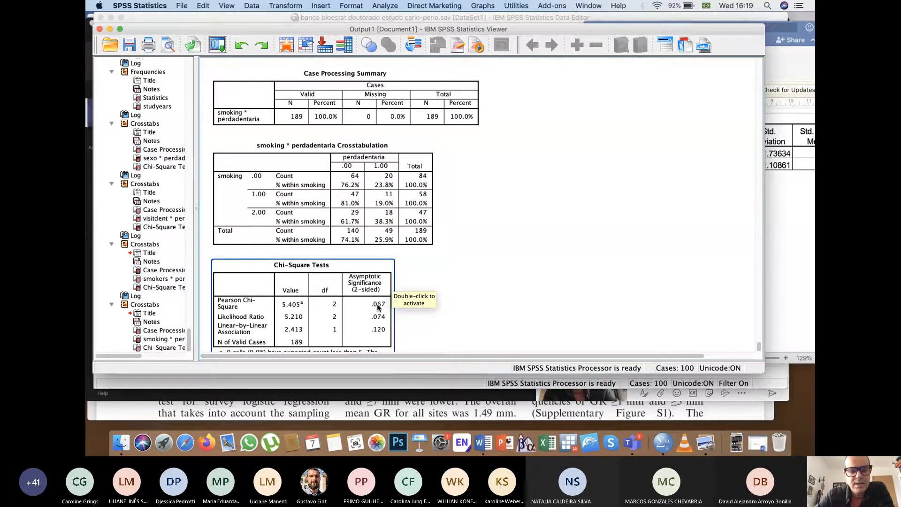
click(400, 313)
key(super+Tab)
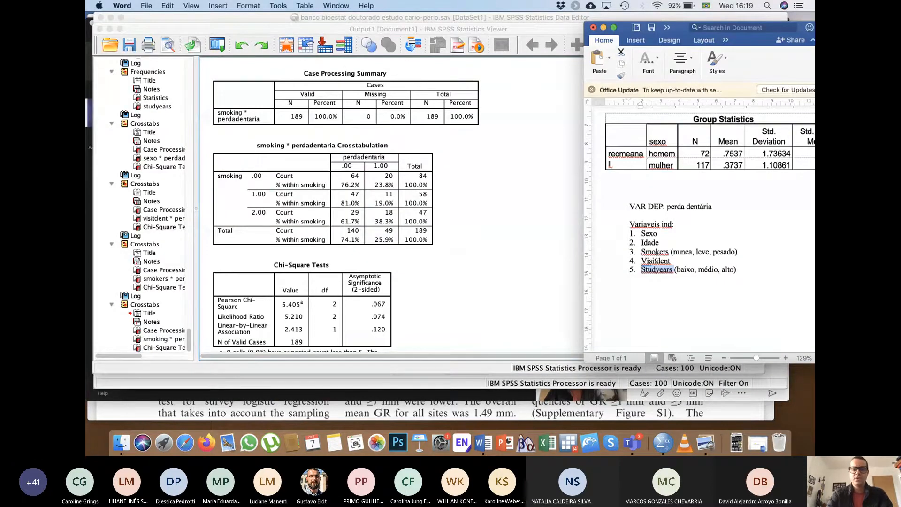
click(495, 274)
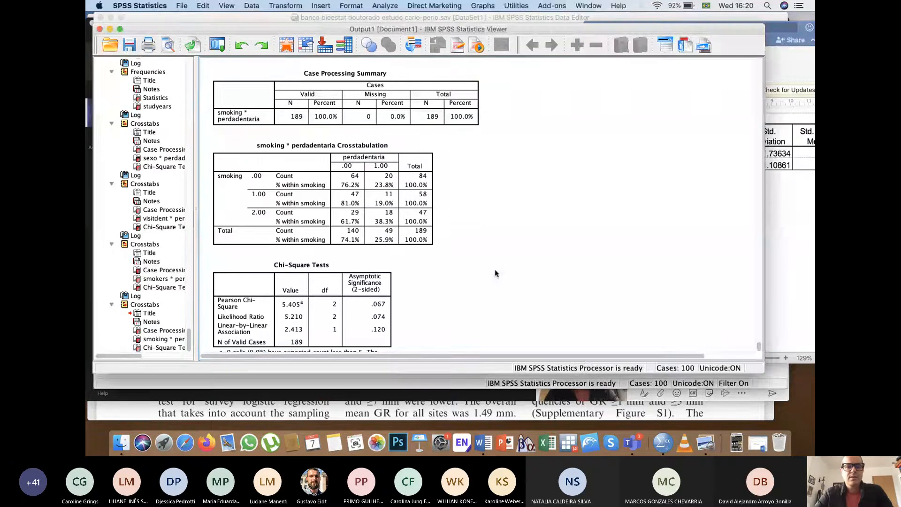
scroll(495, 273, down, 2)
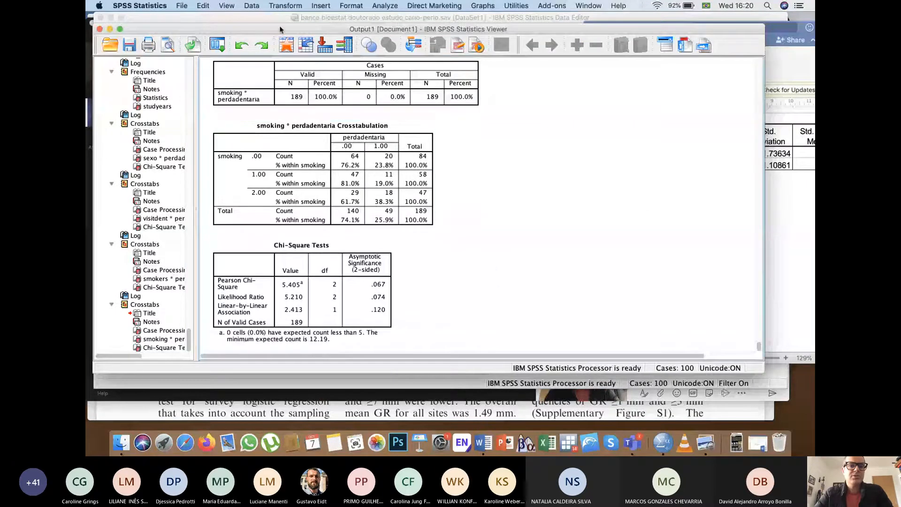
- Reopen the Crosstabs analysis, replace smoking with age as the row variable, and run it against perdadentaria
click(217, 45)
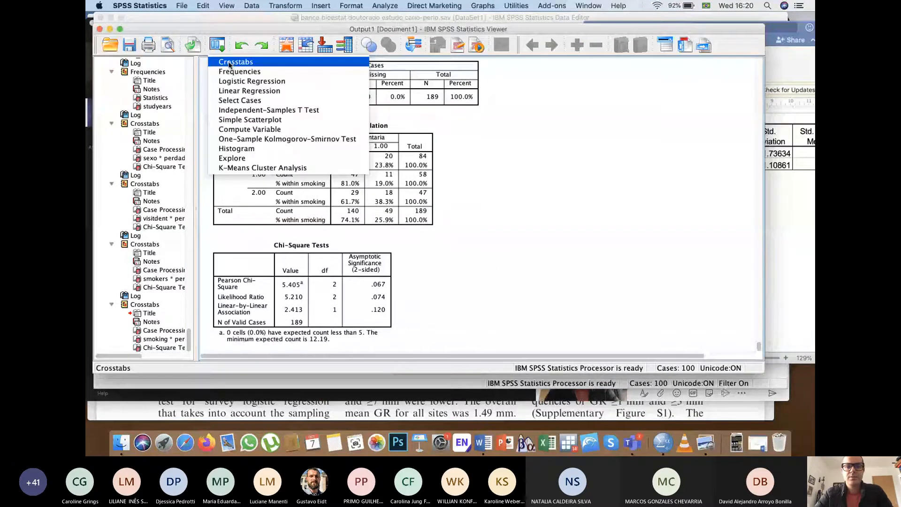
click(229, 63)
click(307, 99)
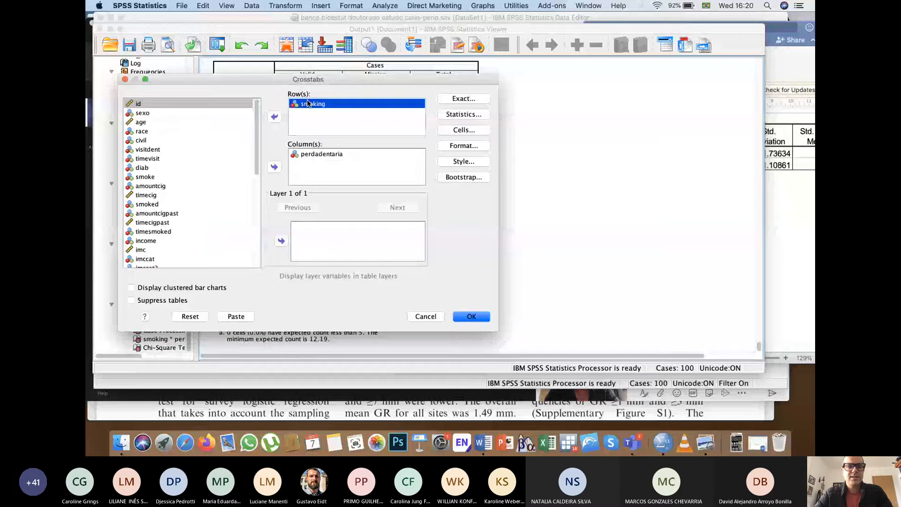
click(274, 116)
scroll(195, 153, up, 5)
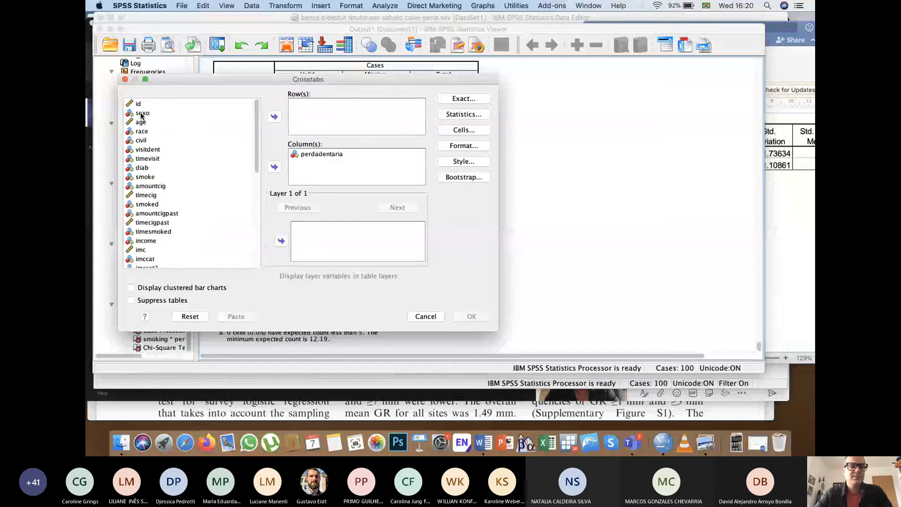
click(141, 122)
click(274, 117)
click(469, 316)
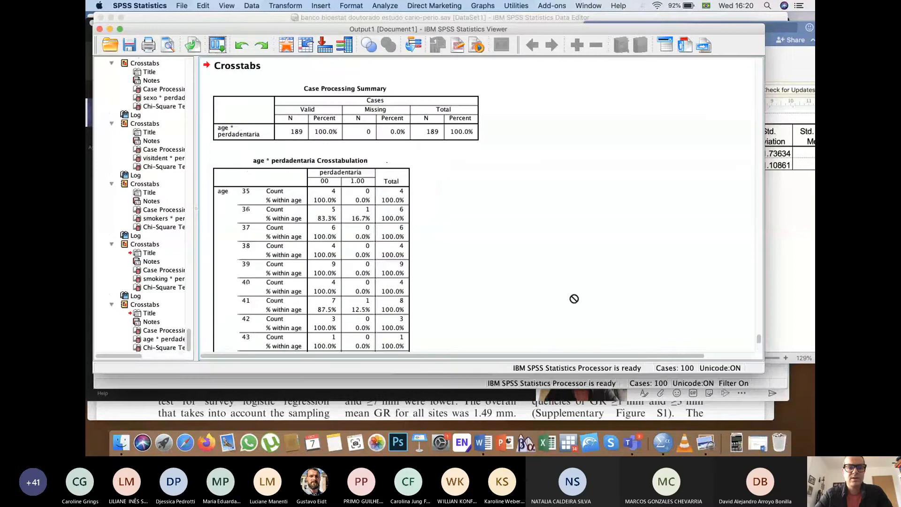
- Examine the age by perdadentaria crosstabulation through all age rows, along with its Chi-Square Tests table
scroll(574, 299, down, 15)
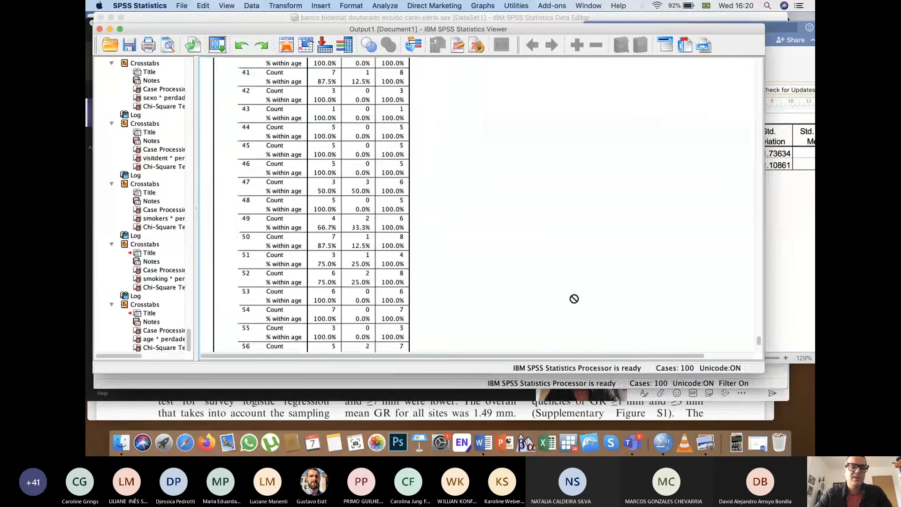
scroll(574, 298, down, 5)
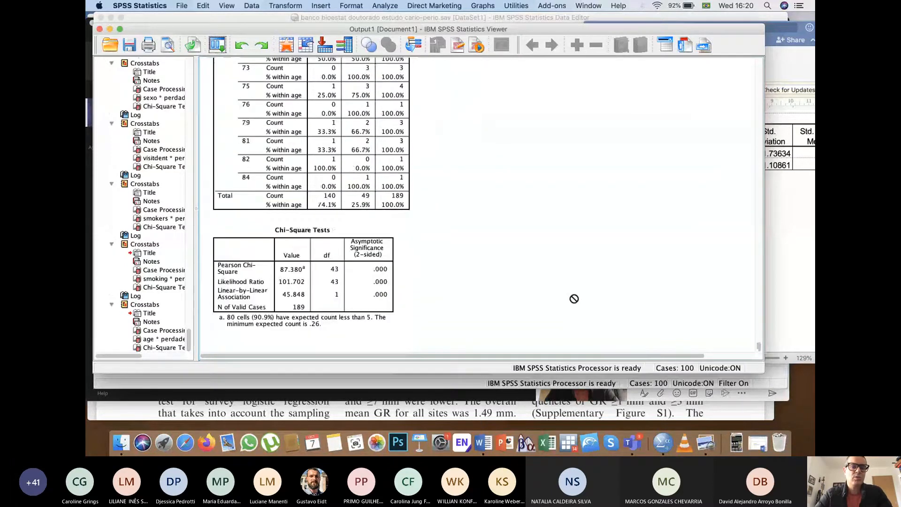
scroll(574, 298, up, 20)
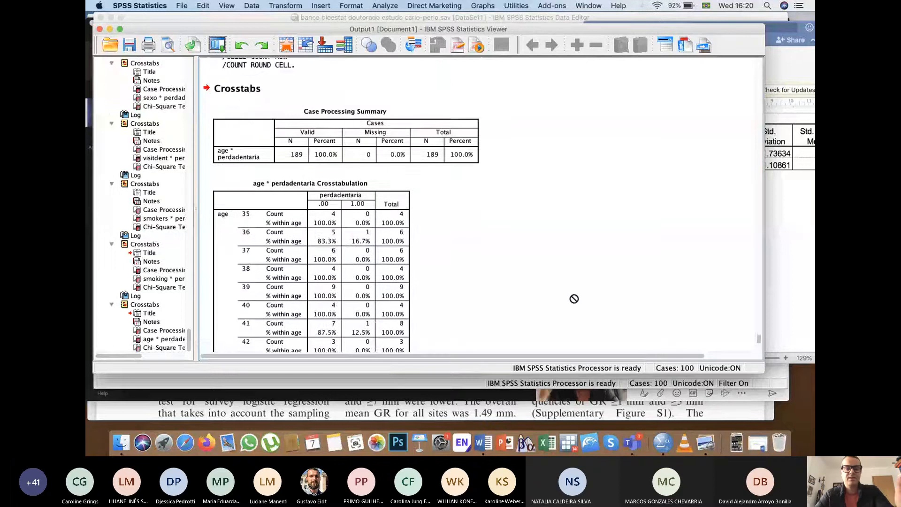
scroll(574, 298, down, 3)
scroll(573, 298, down, 3)
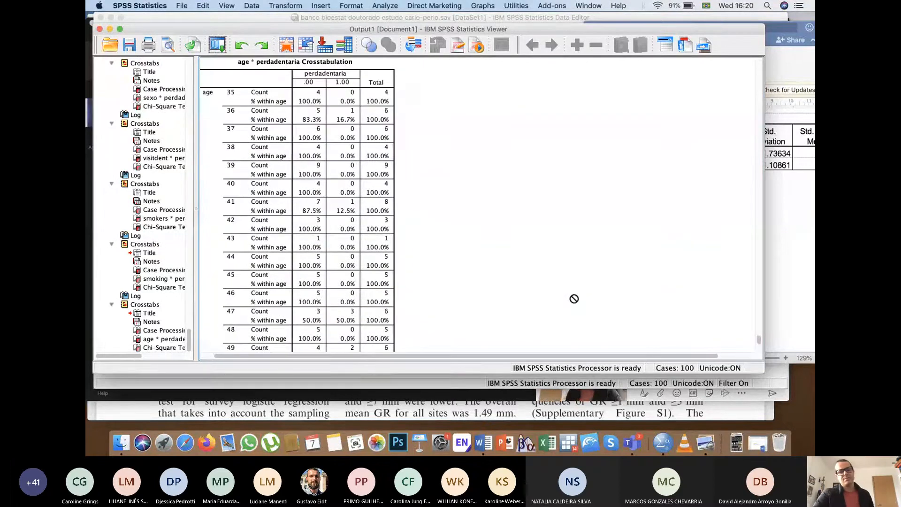
scroll(574, 298, up, 2)
scroll(574, 298, down, 12)
scroll(573, 299, down, 5)
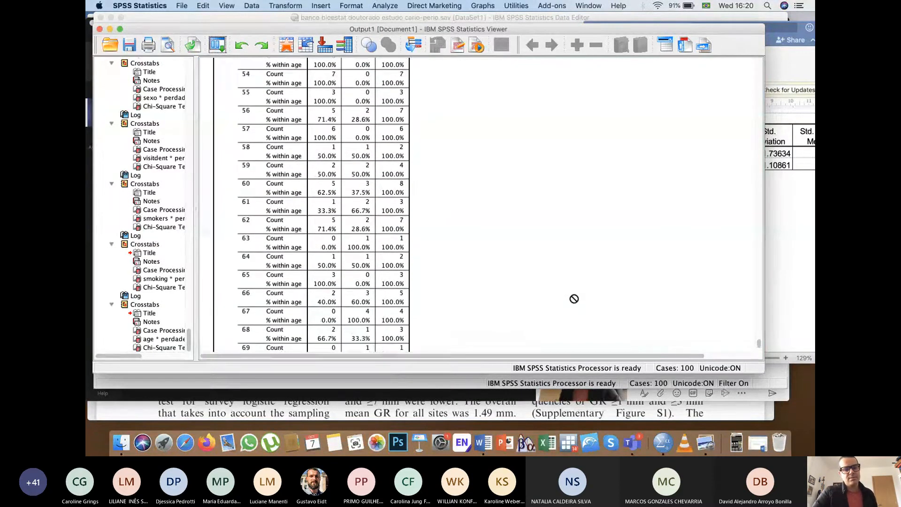
scroll(574, 298, down, 15)
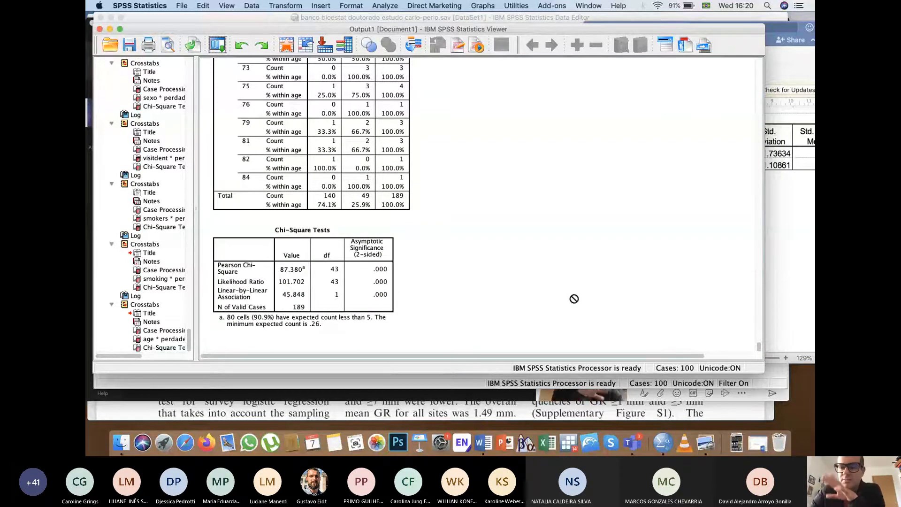
- Switch to the Word document, change Smokers to Smoking in the independent variables list, and return to the SPSS output
key(super+Tab)
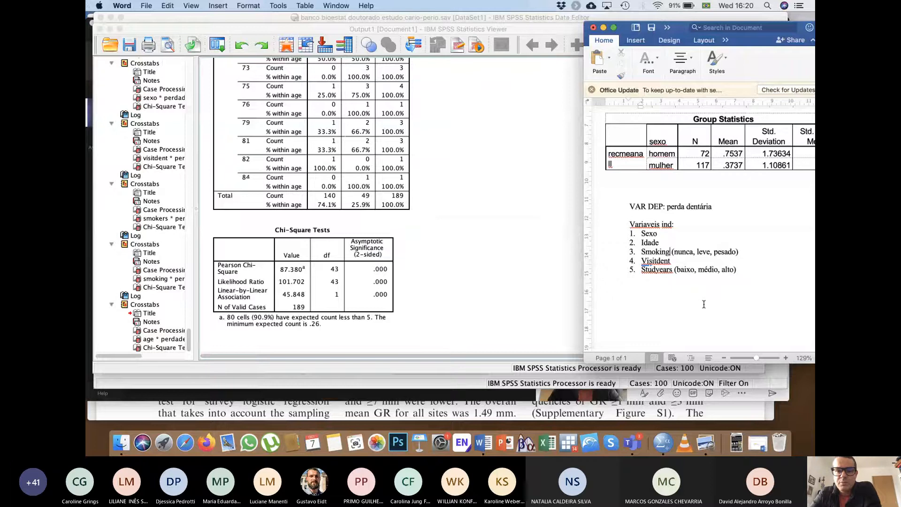
click(272, 96)
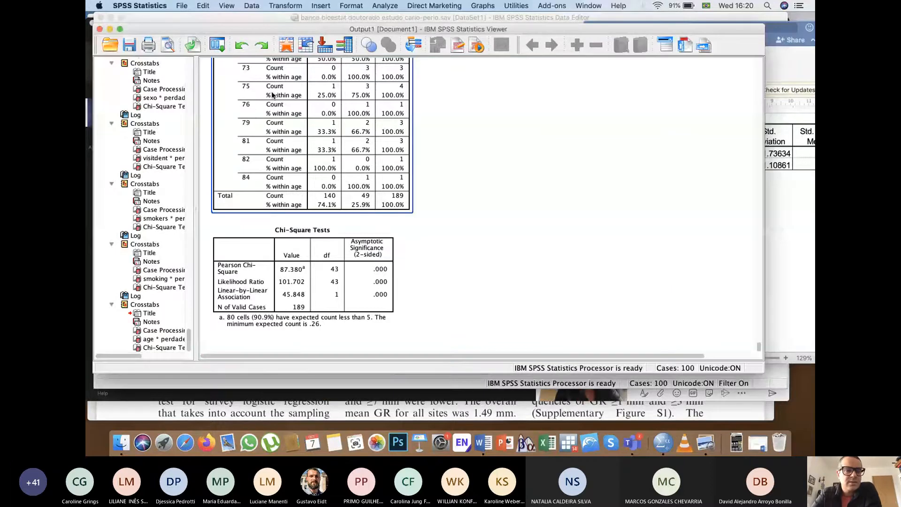
- Rerun Crosstabs with studyears replacing age as the row variable against perdadentaria, and review the resulting crosstabulation
double_click(272, 95)
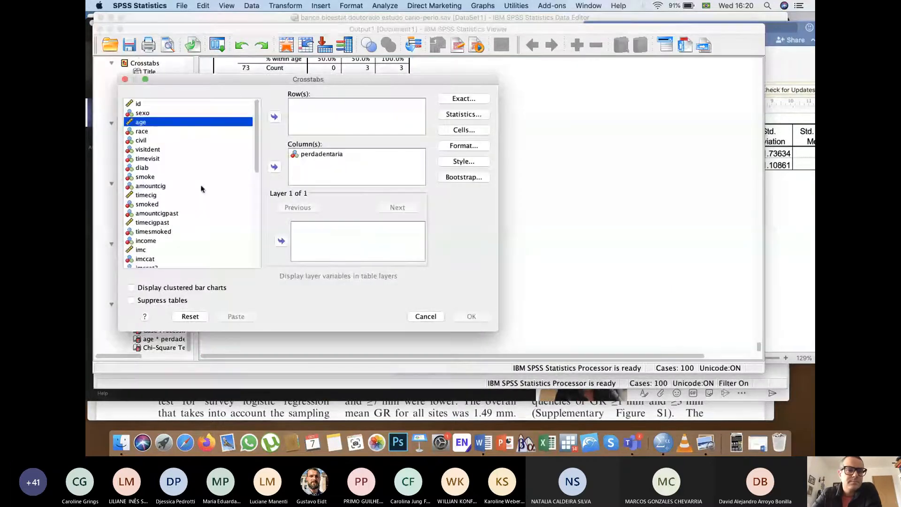
scroll(201, 187, down, 6)
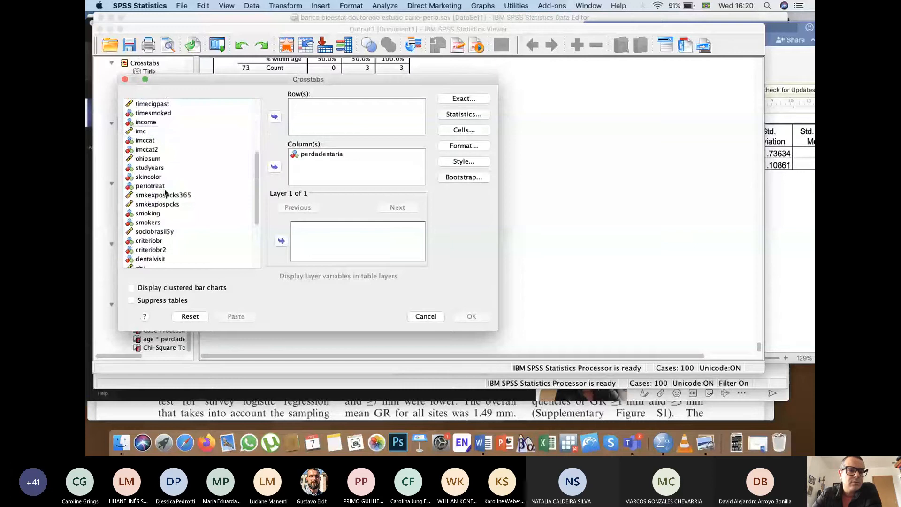
double_click(155, 168)
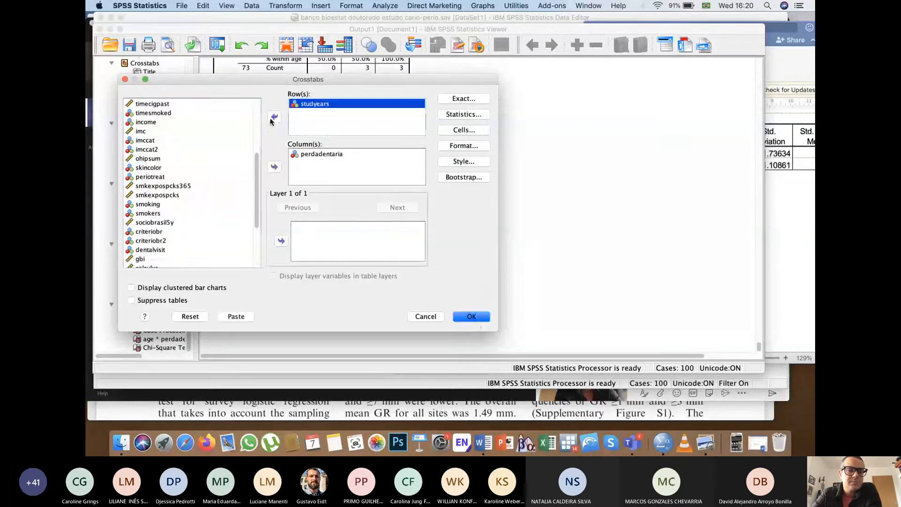
key(Return)
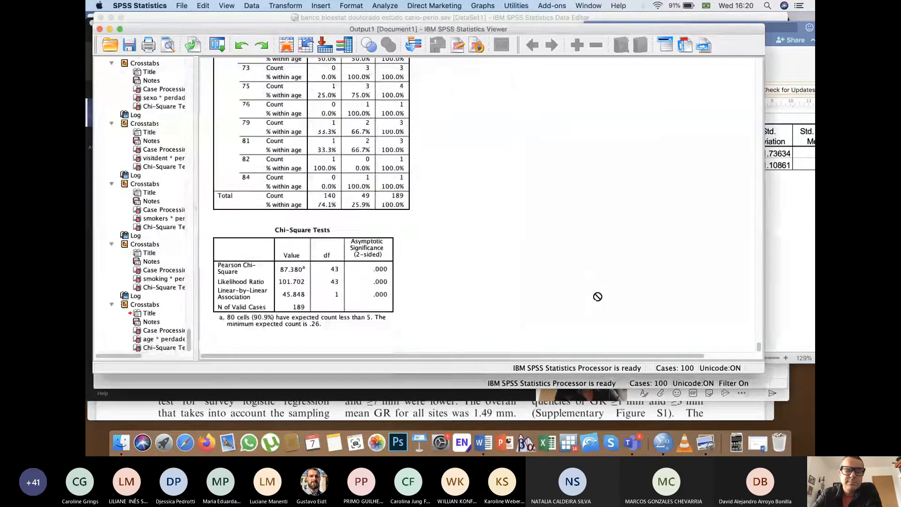
scroll(584, 265, down, 2)
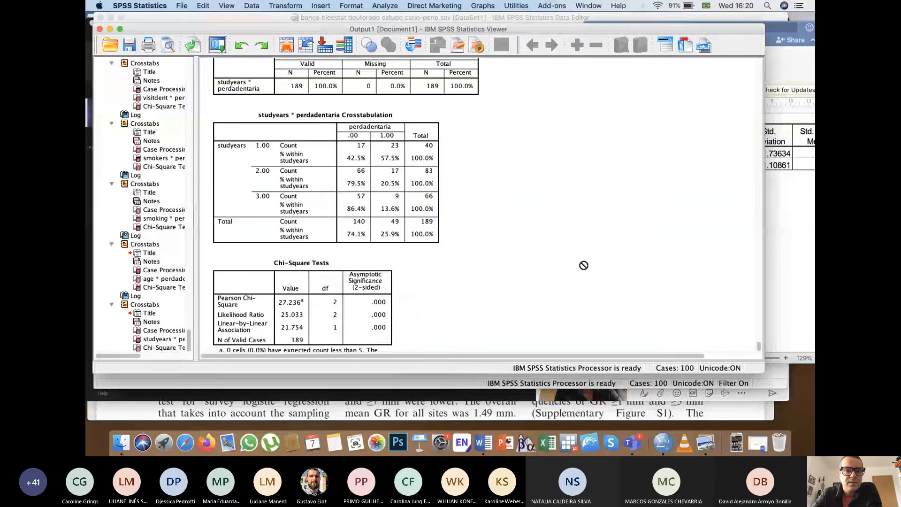
click(266, 142)
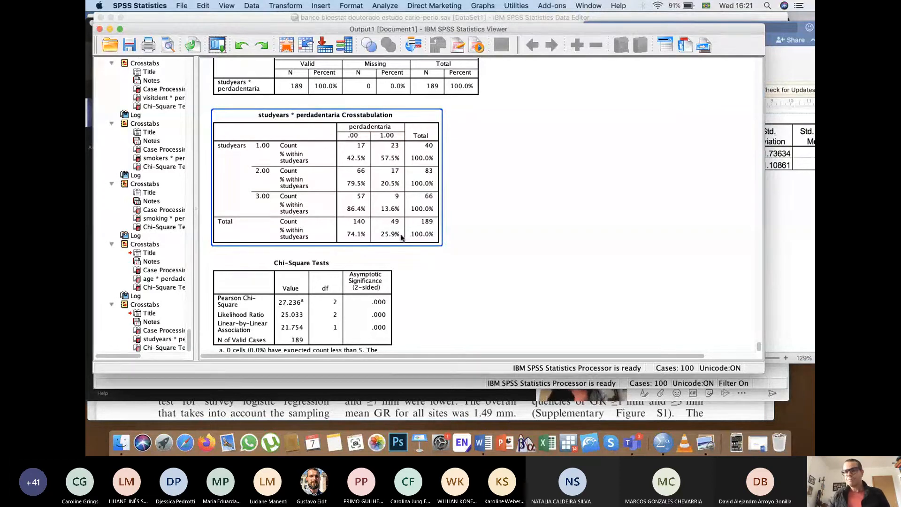
- Open the Binary Logistic regression setup and reset all of its previous variable selections
click(572, 198)
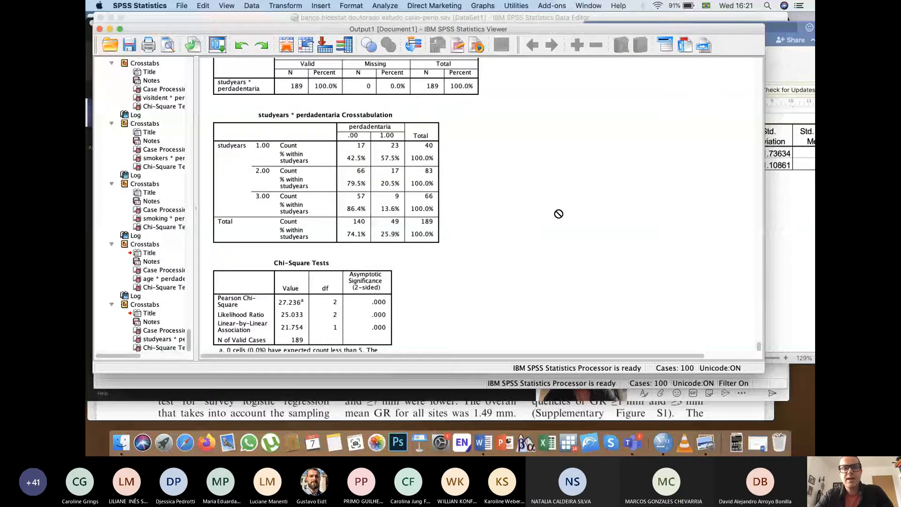
click(386, 6)
mouse_move(488, 94)
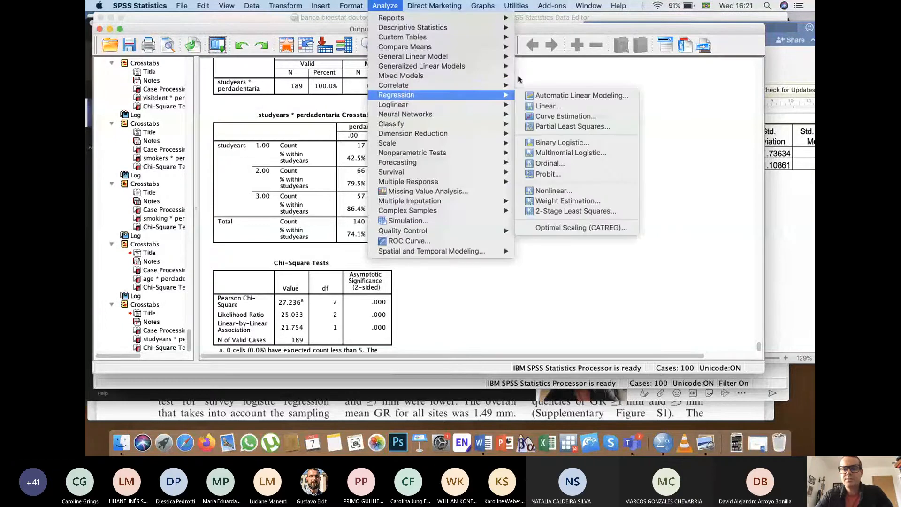
click(561, 145)
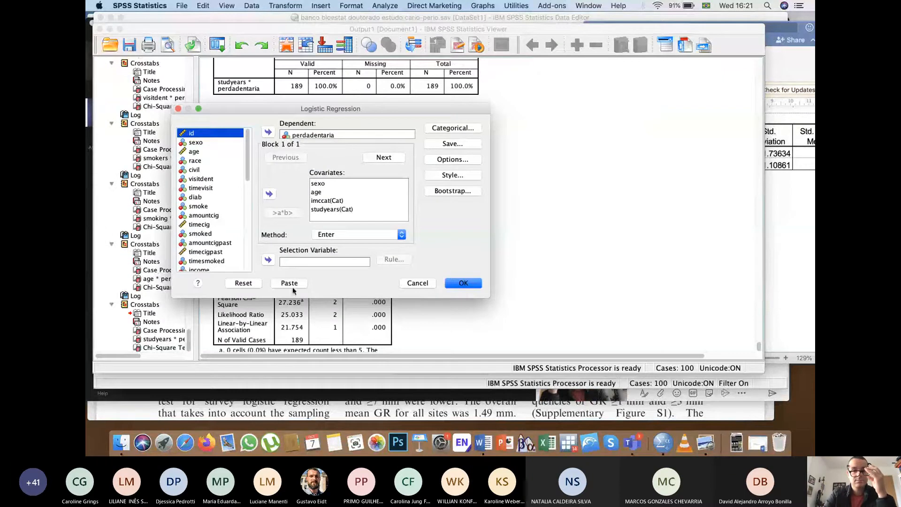
click(243, 282)
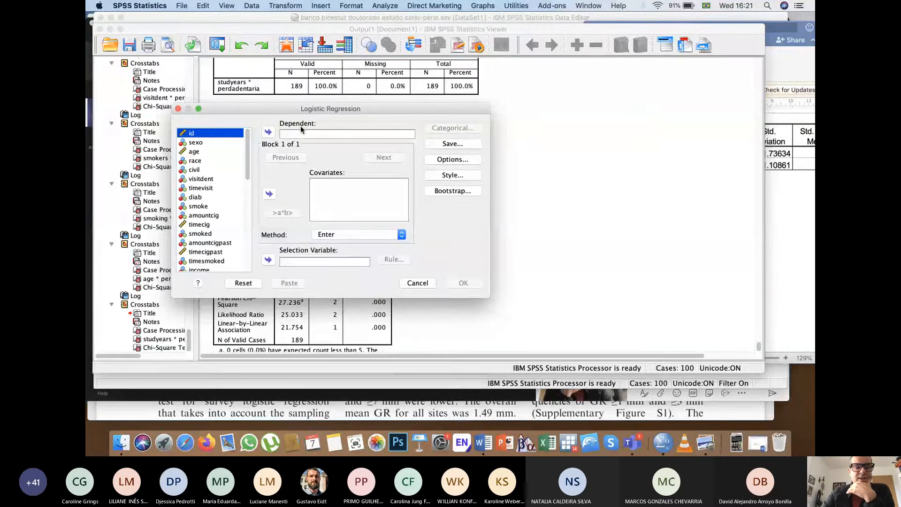
- Set perdadentaria as the dependent variable and add sexo as the only covariate of the logistic regression
scroll(212, 205, down, 10)
scroll(211, 205, down, 1)
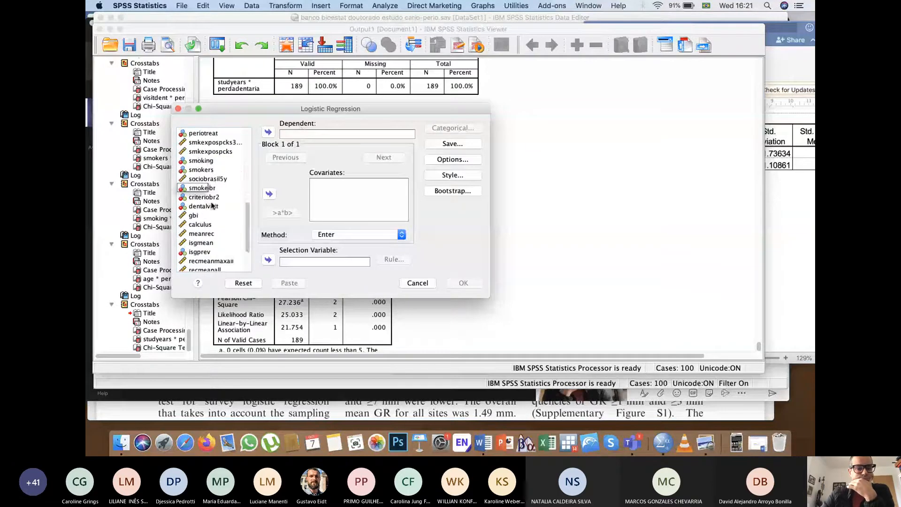
scroll(211, 206, down, 2)
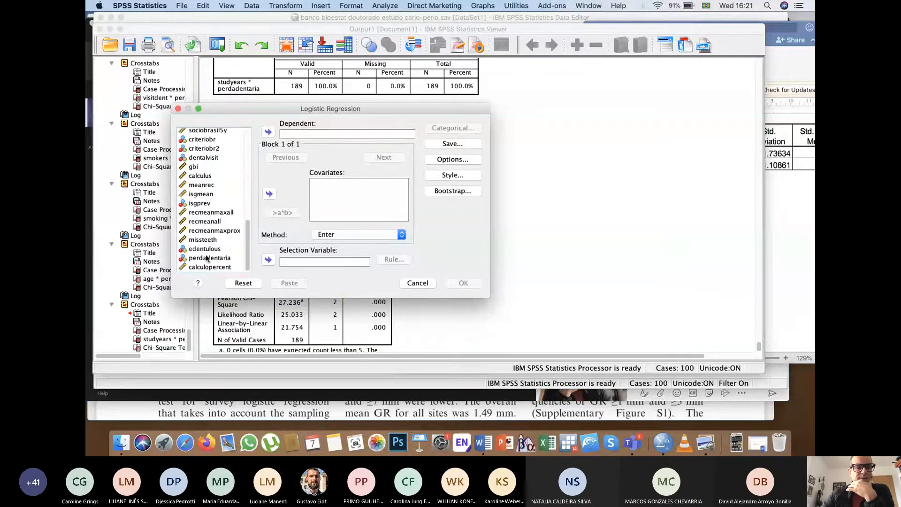
click(206, 258)
click(269, 132)
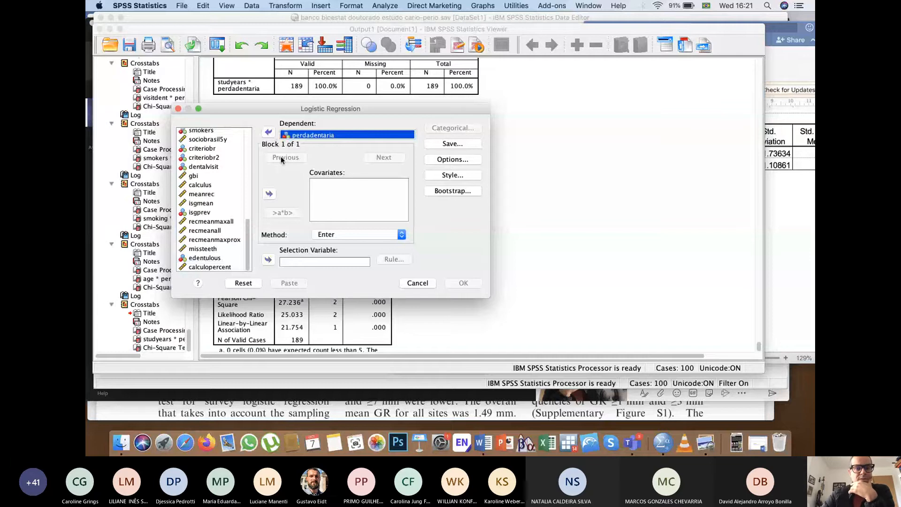
scroll(211, 197, up, 10)
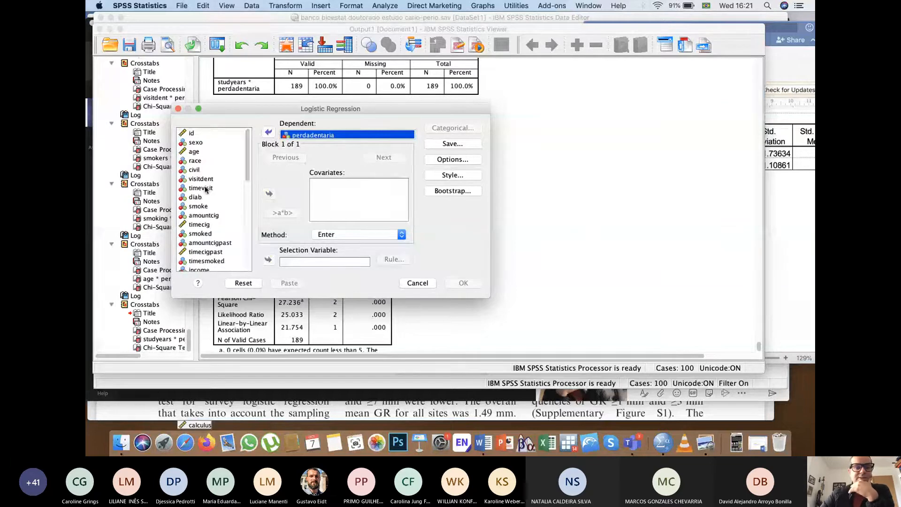
double_click(193, 142)
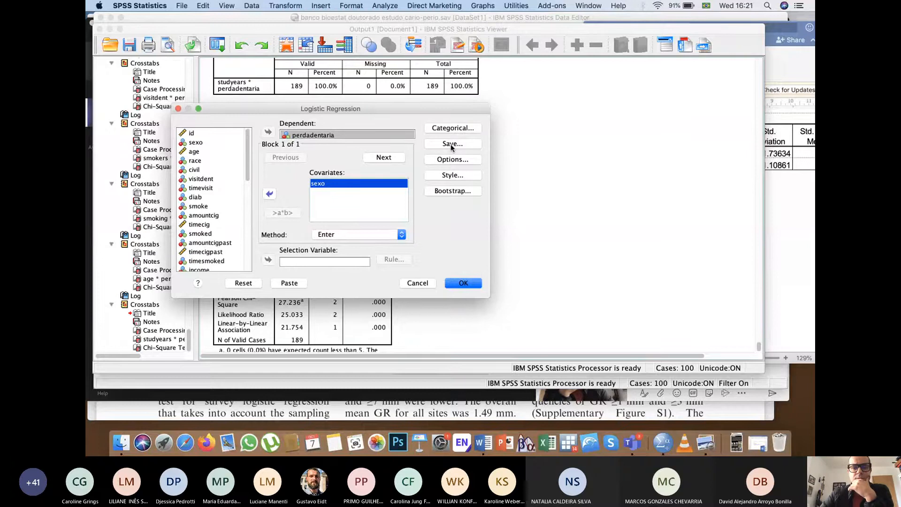
- Enable the 95% CI for exp(B) in the regression options and run the logistic regression
click(447, 161)
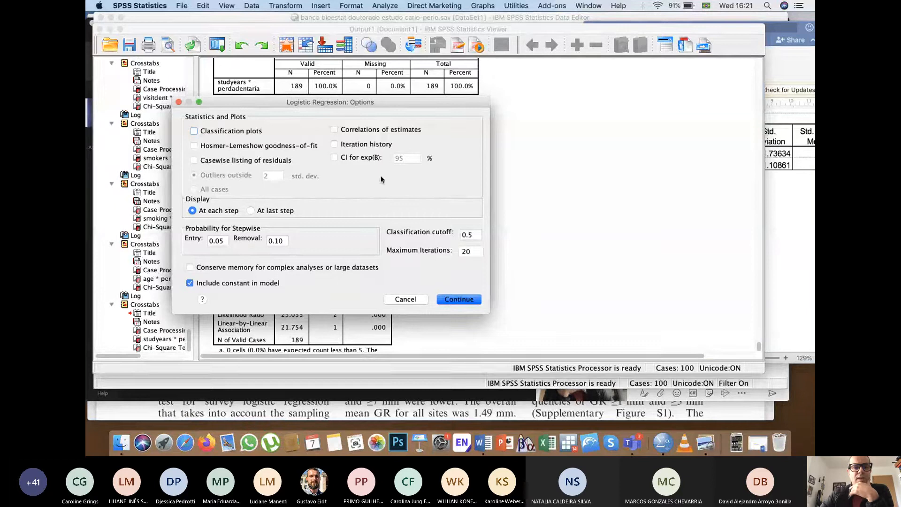
click(345, 159)
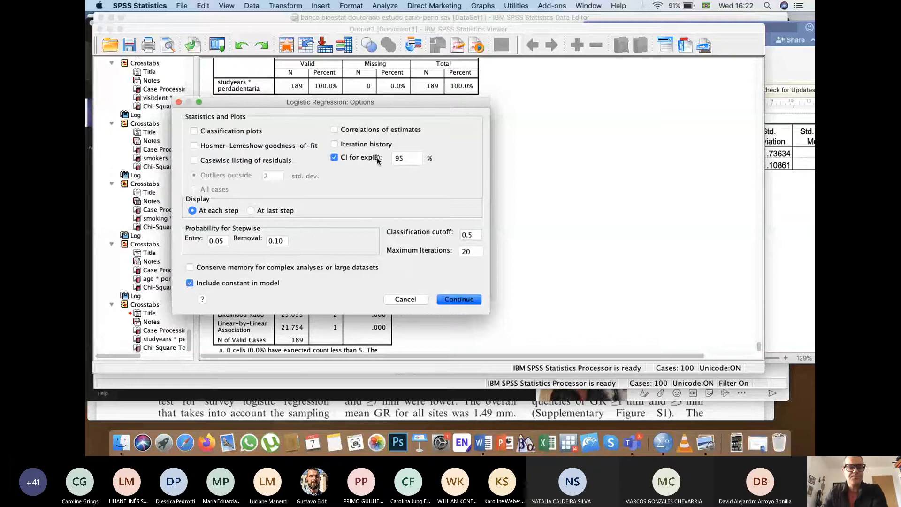
click(459, 299)
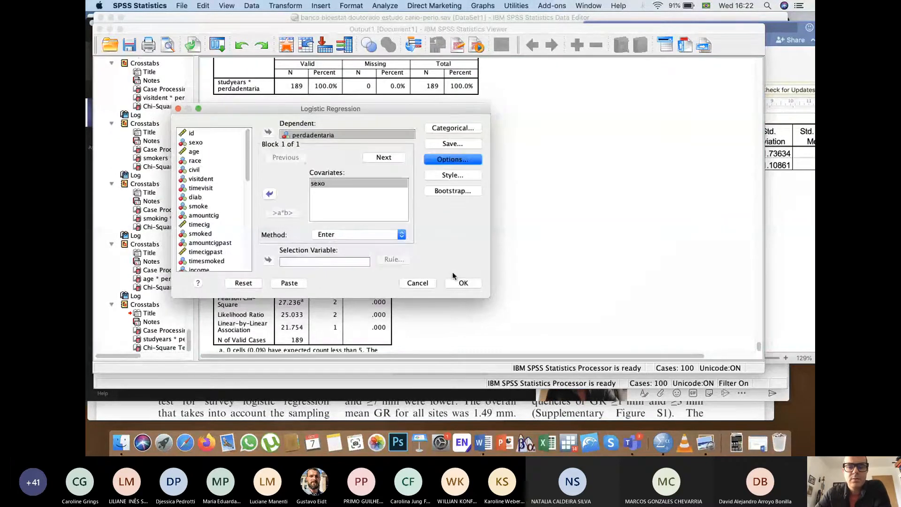
click(458, 283)
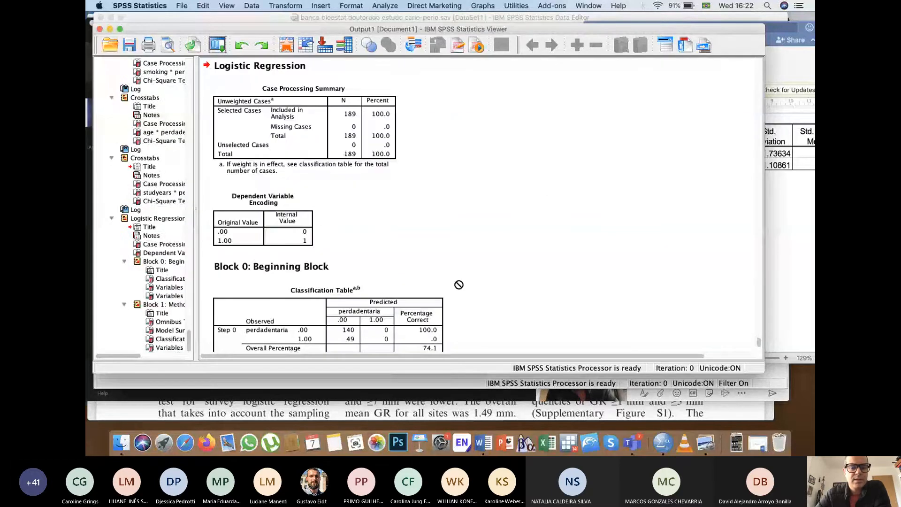
- Examine the logistic regression's case summary, dependent variable encoding, and Block 0 classification and equation tables
click(311, 116)
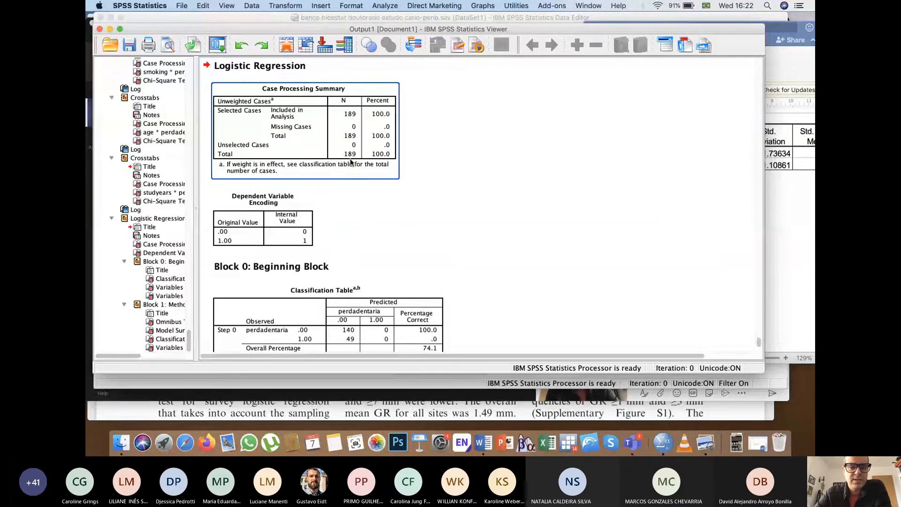
click(422, 215)
scroll(422, 215, down, 3)
click(293, 155)
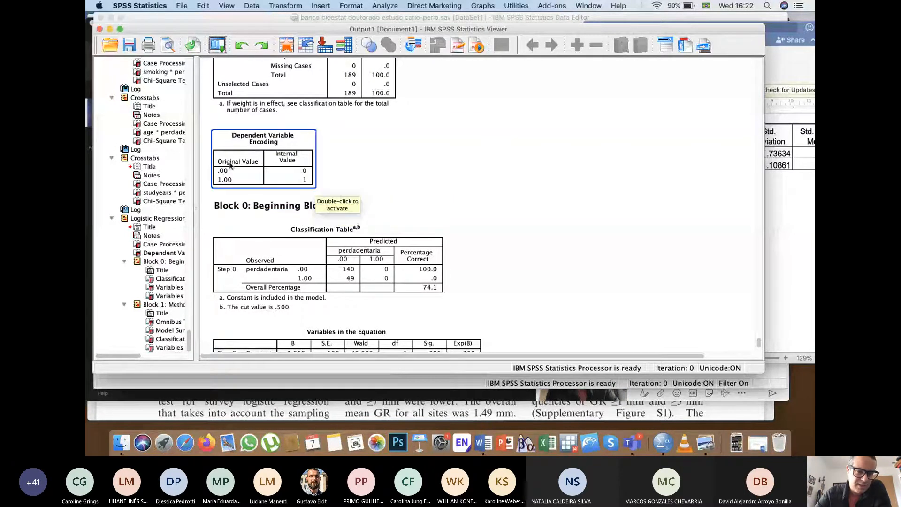
drag(227, 179, 440, 185)
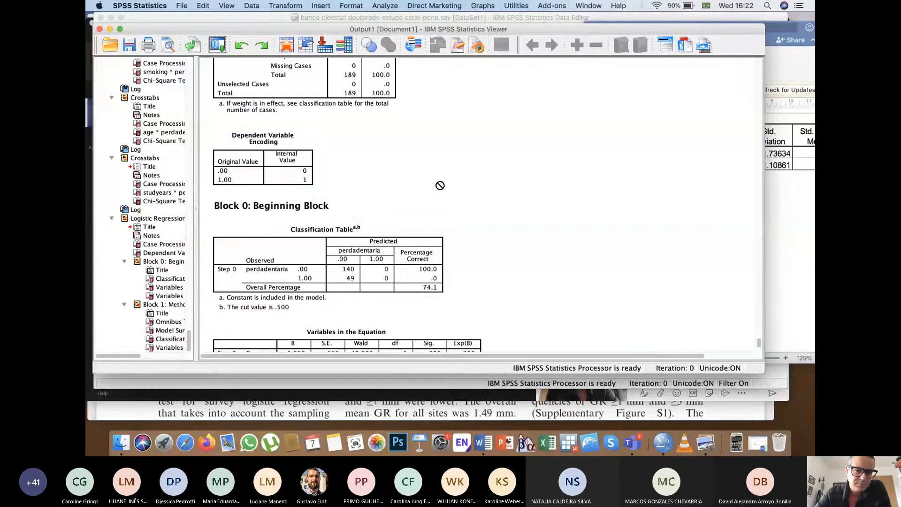
scroll(439, 186, down, 4)
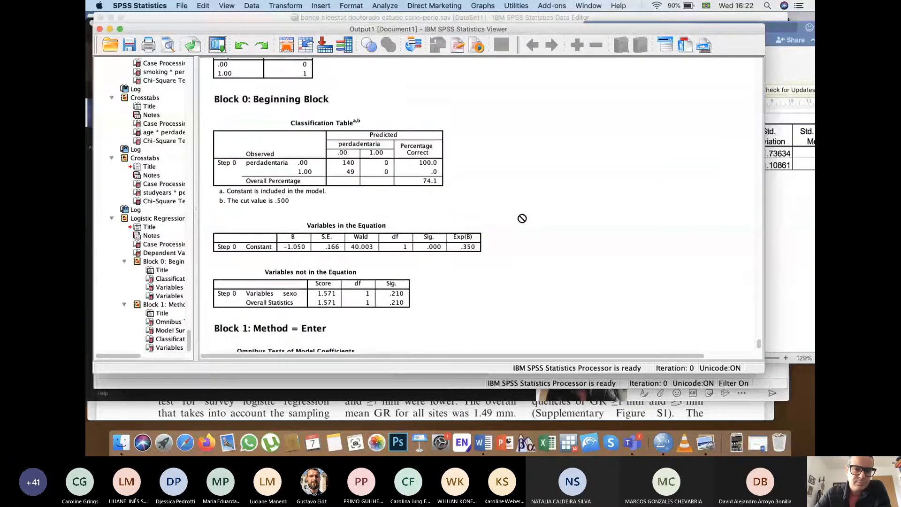
scroll(523, 218, down, 2)
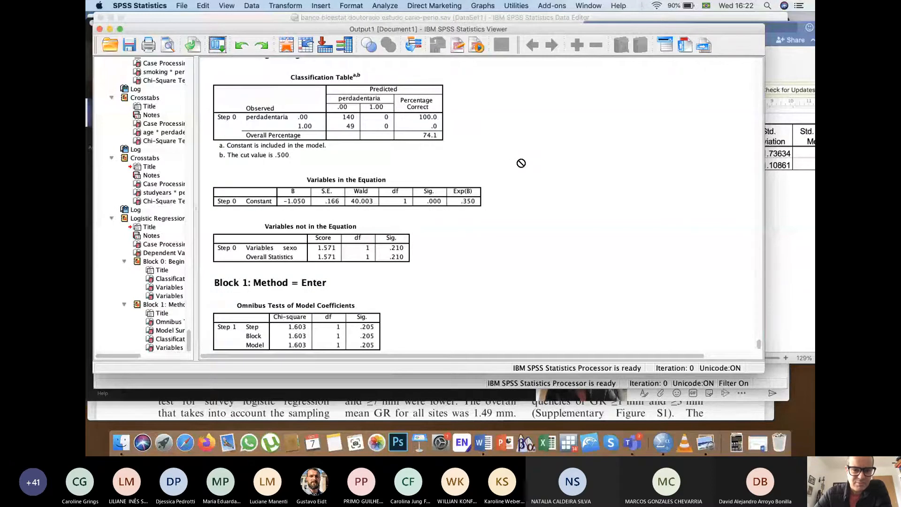
scroll(521, 163, up, 1)
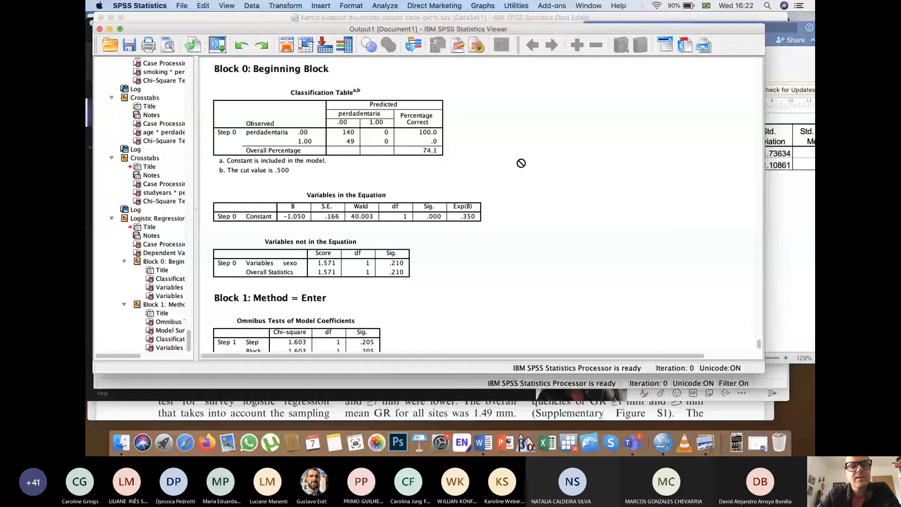
click(400, 149)
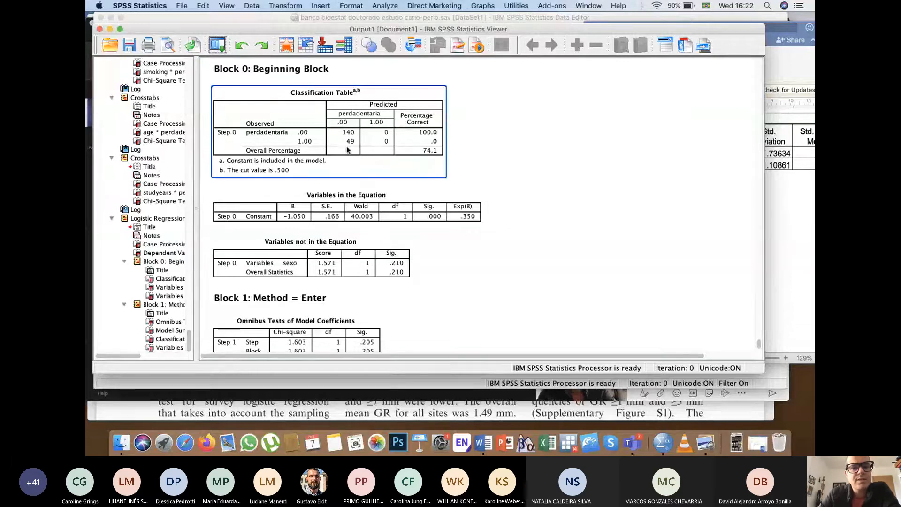
click(498, 169)
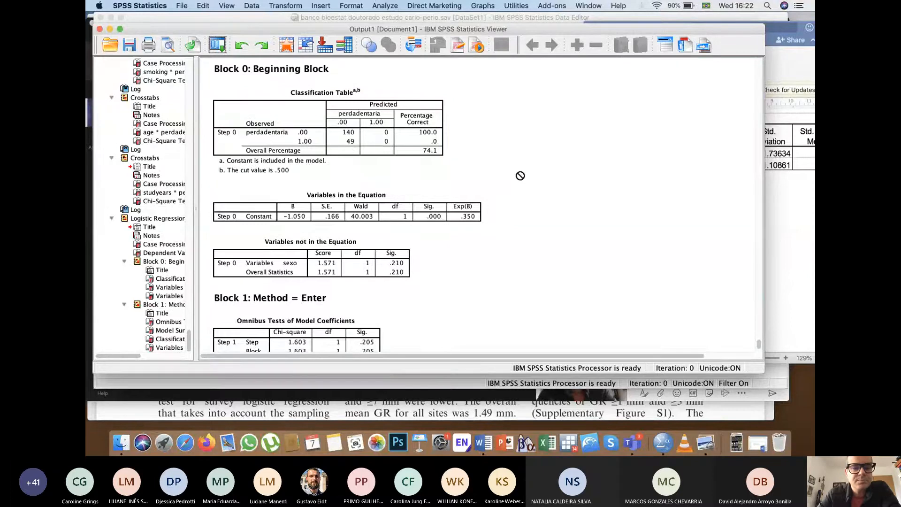
scroll(520, 175, down, 2)
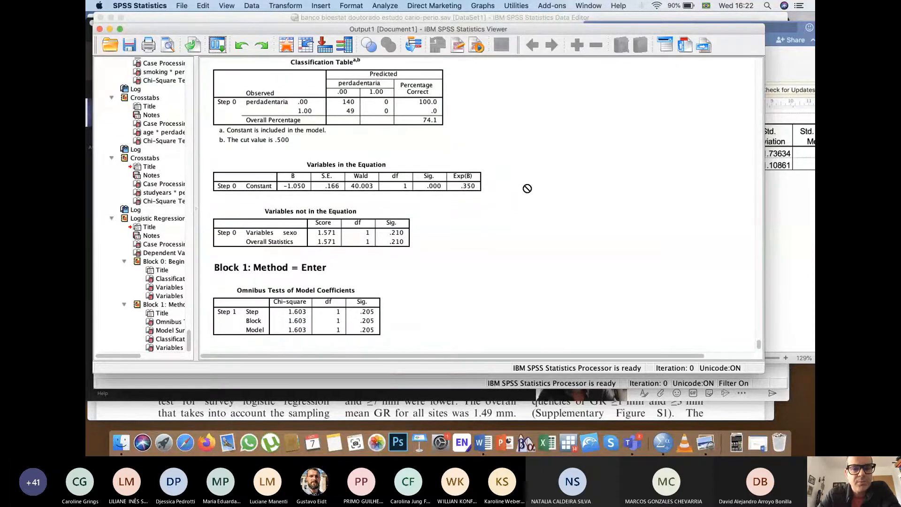
scroll(527, 188, down, 2)
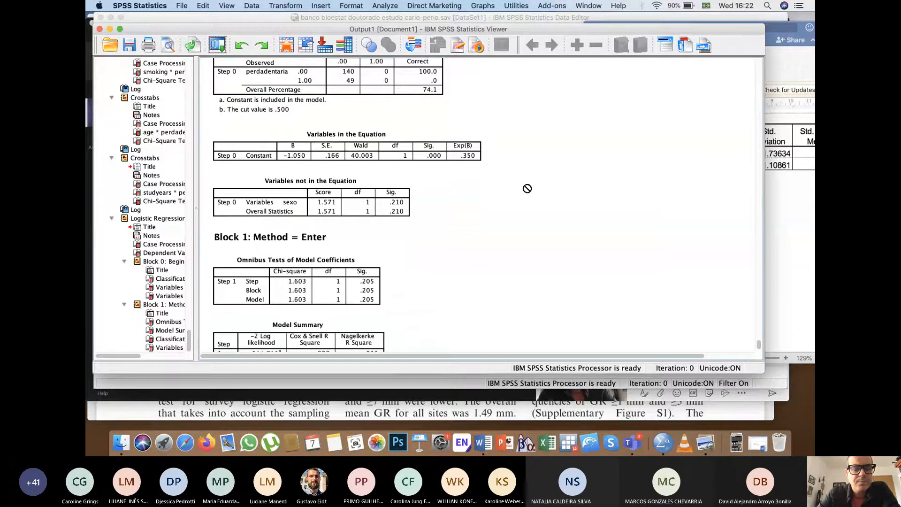
click(343, 137)
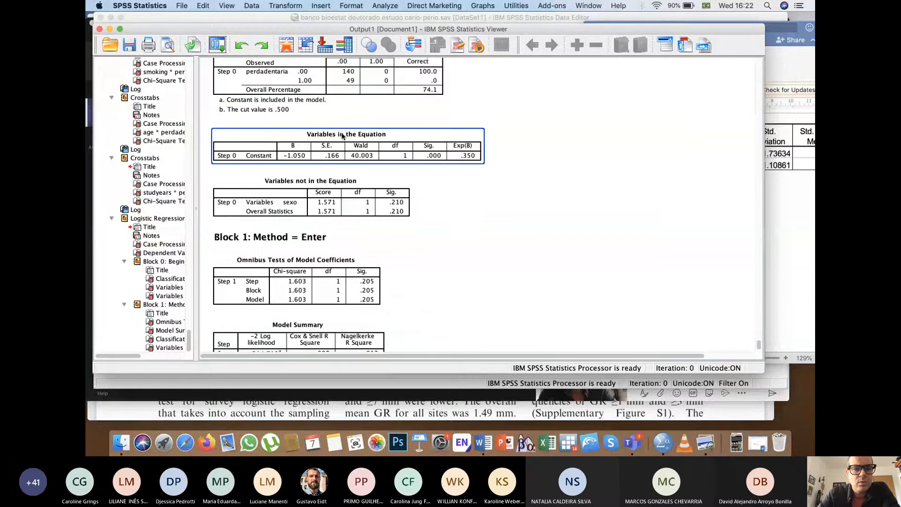
drag(362, 170, 343, 136)
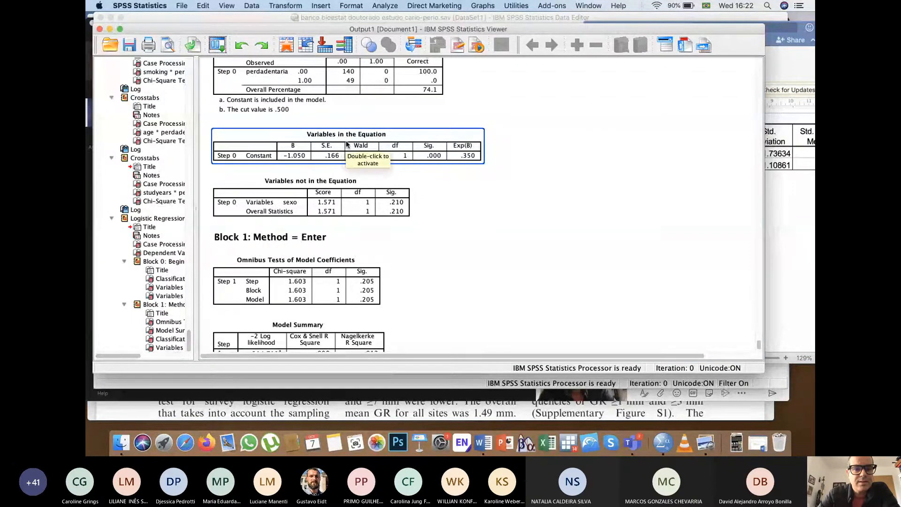
drag(347, 145, 459, 221)
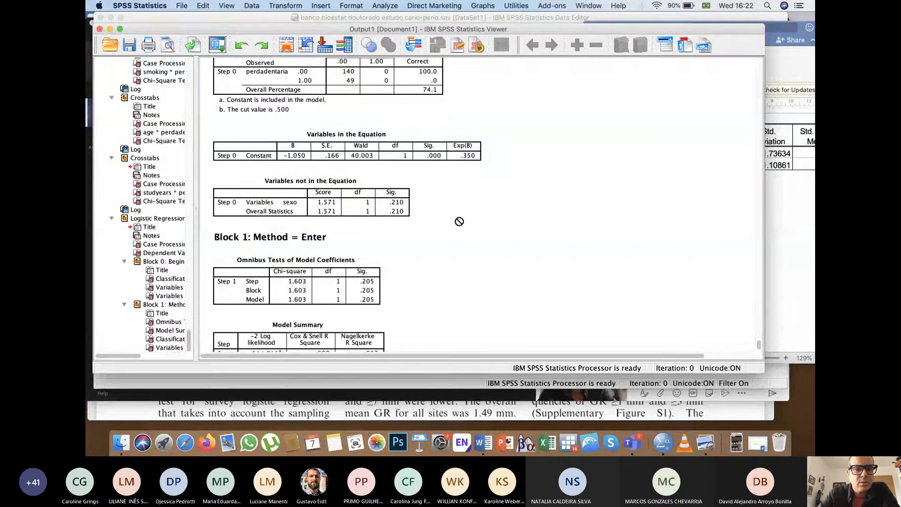
- Examine the Block 1 output, including Model Summary and the significance, Exp(B) and confidence interval for sexo
scroll(459, 221, down, 3)
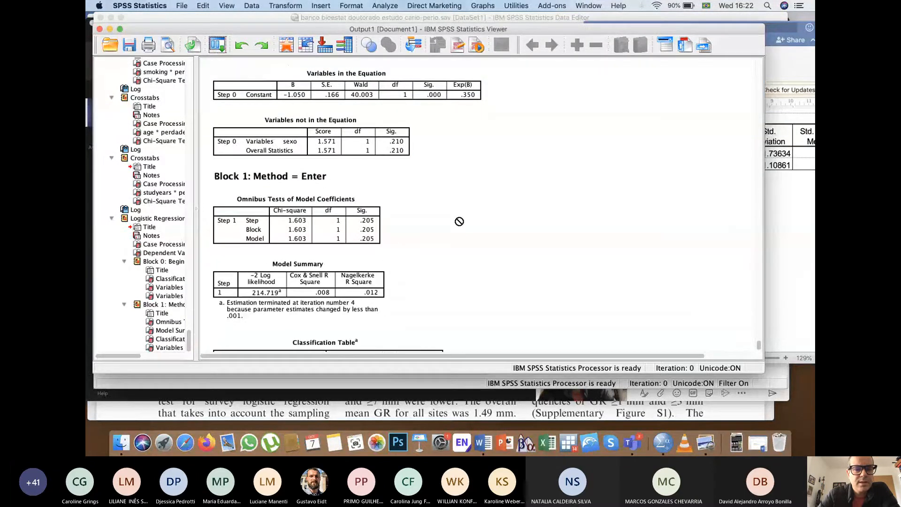
scroll(459, 221, down, 4)
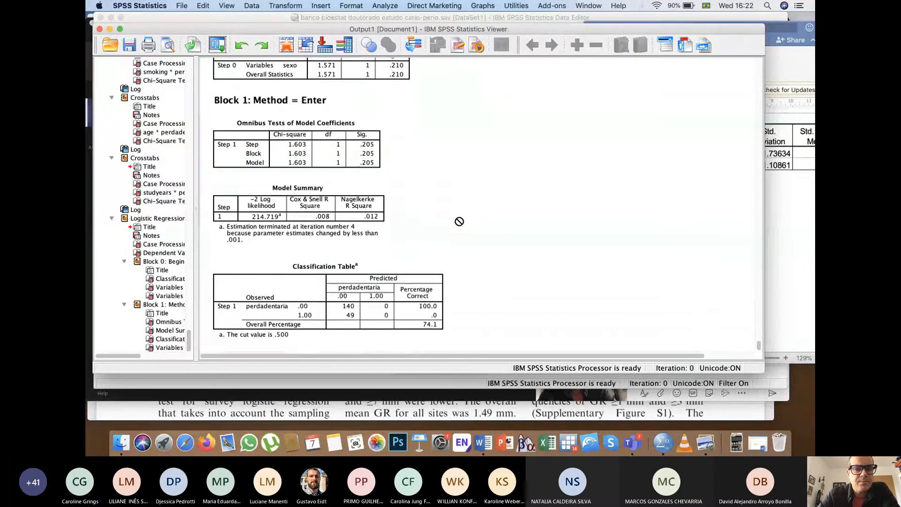
scroll(459, 221, down, 2)
click(323, 190)
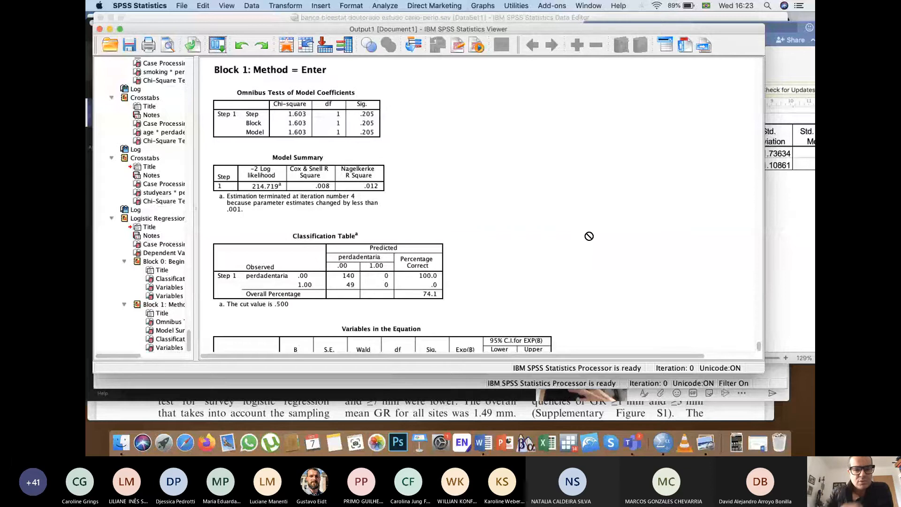
scroll(589, 236, down, 3)
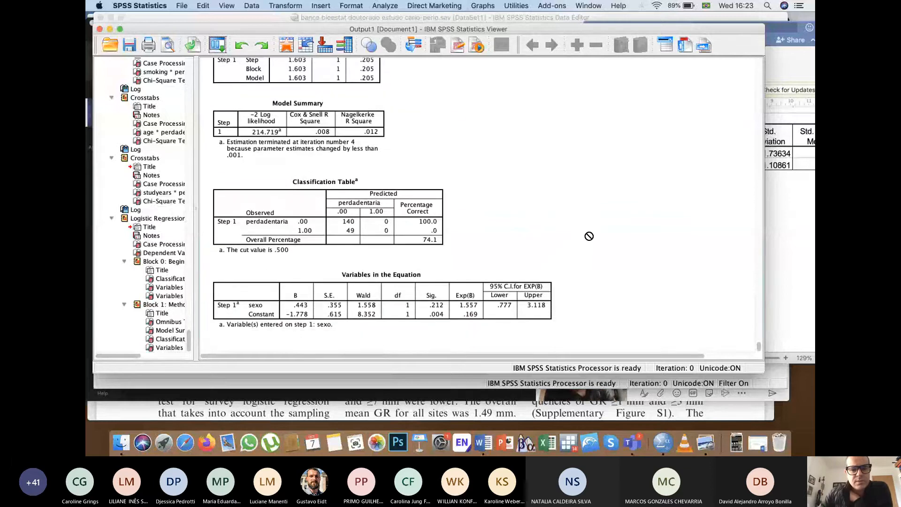
click(381, 301)
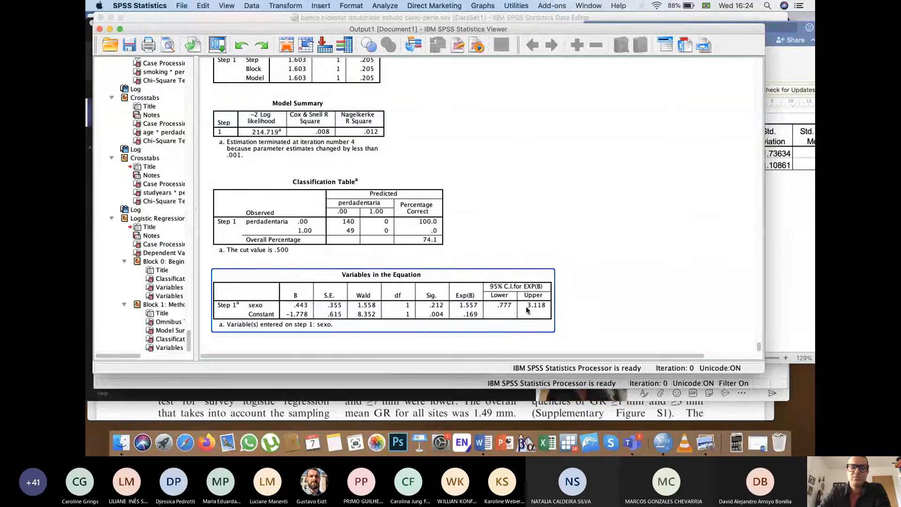
click(609, 300)
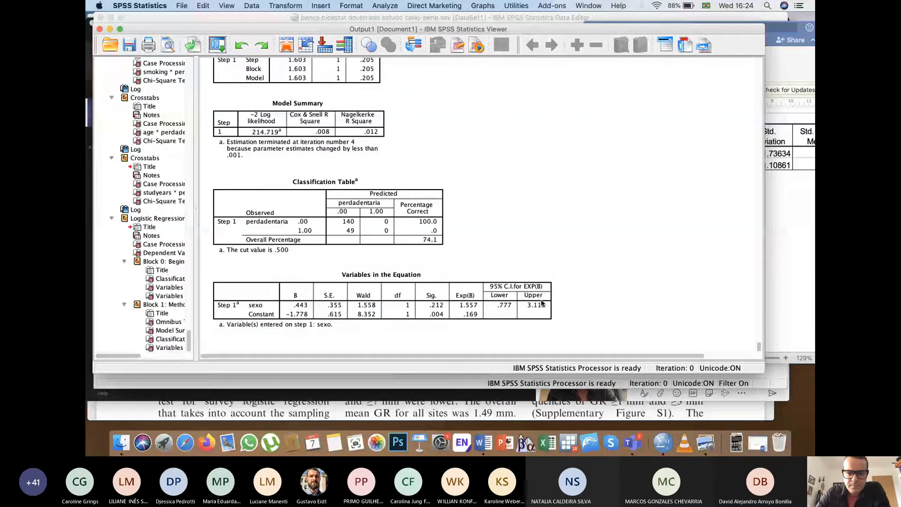
click(479, 304)
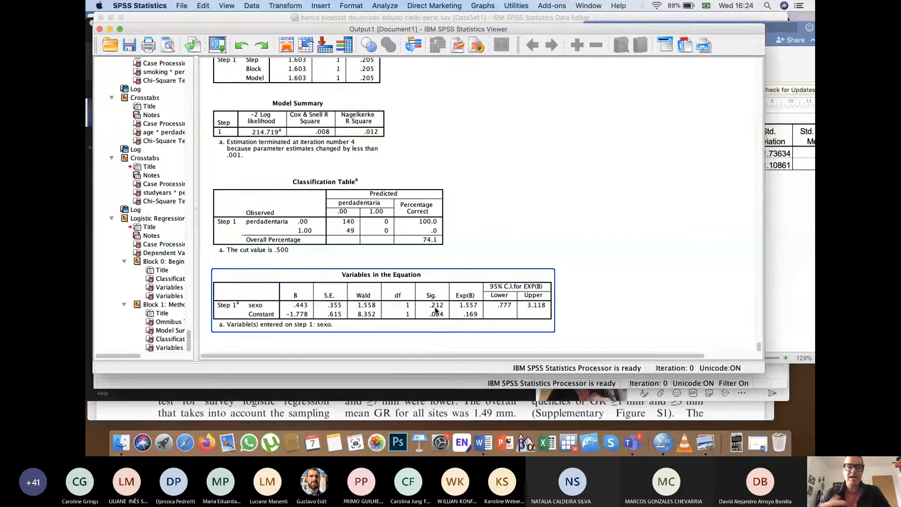
- Switch to Word, append ": or=1.55 (0.21)" to the Sexo item and add a colon after Idade
key(super+Tab)
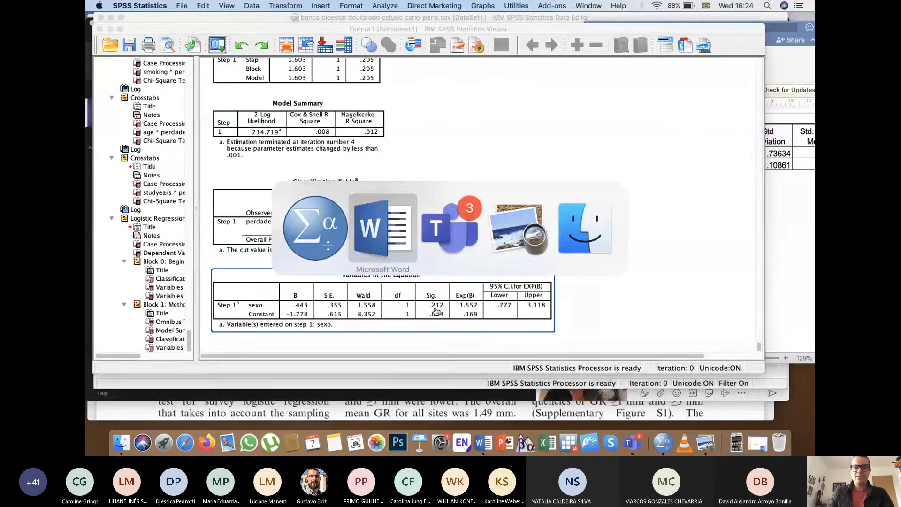
click(679, 235)
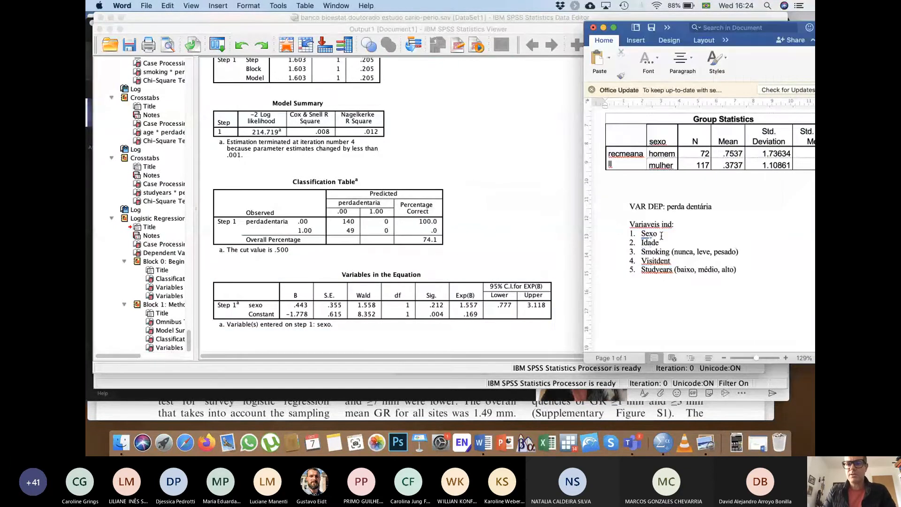
text(: )
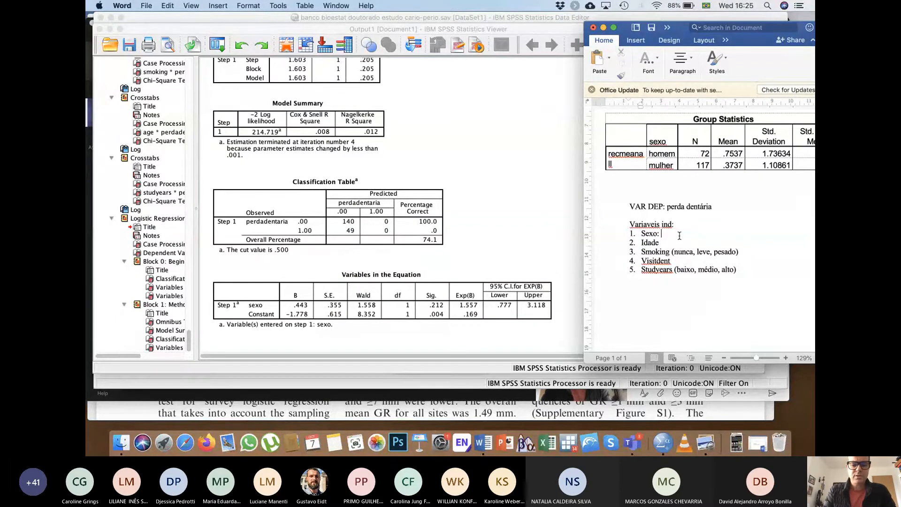
text(or=1.55)
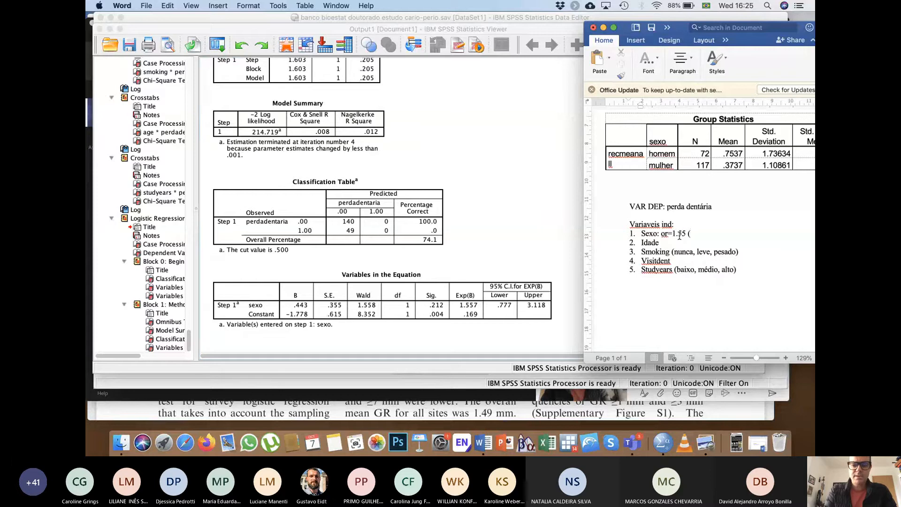
text( (0.21))
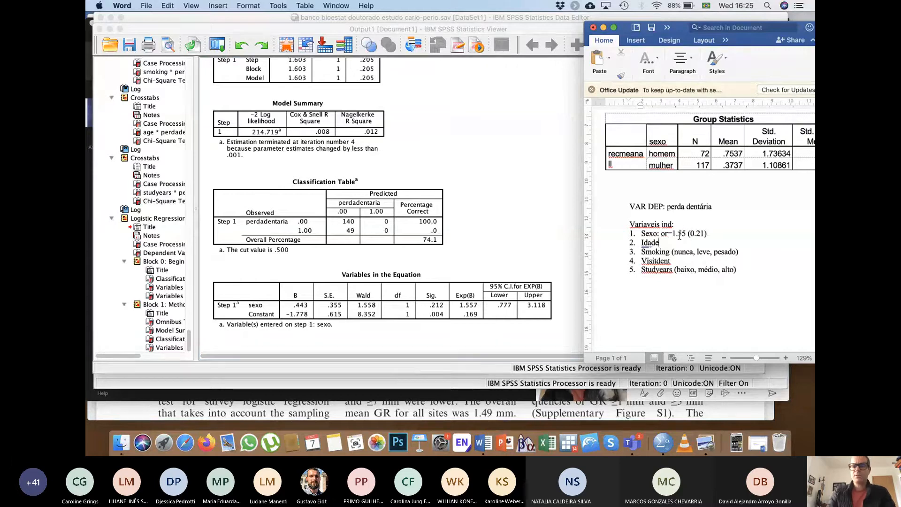
key(Down)
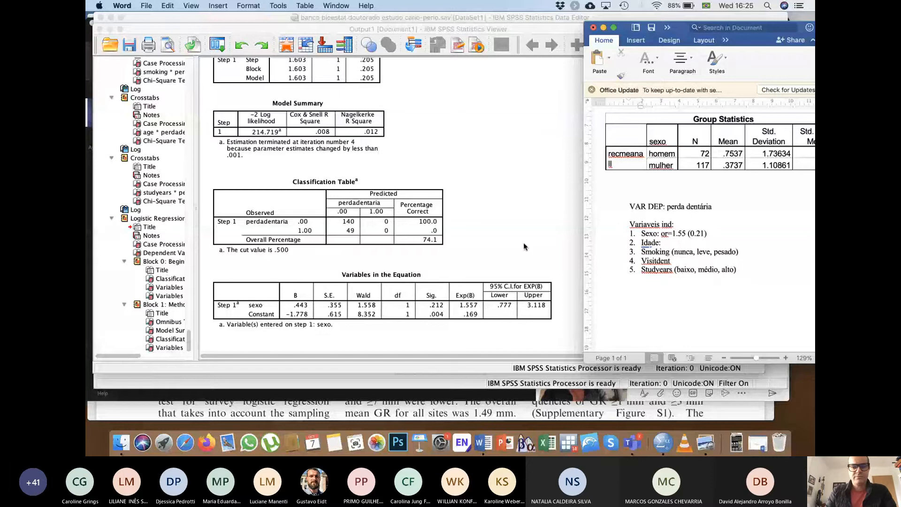
- Switch back to SPSS and run the logistic regression of perdadentaria with smoking as the only covariate
key(super+Tab)
click(385, 221)
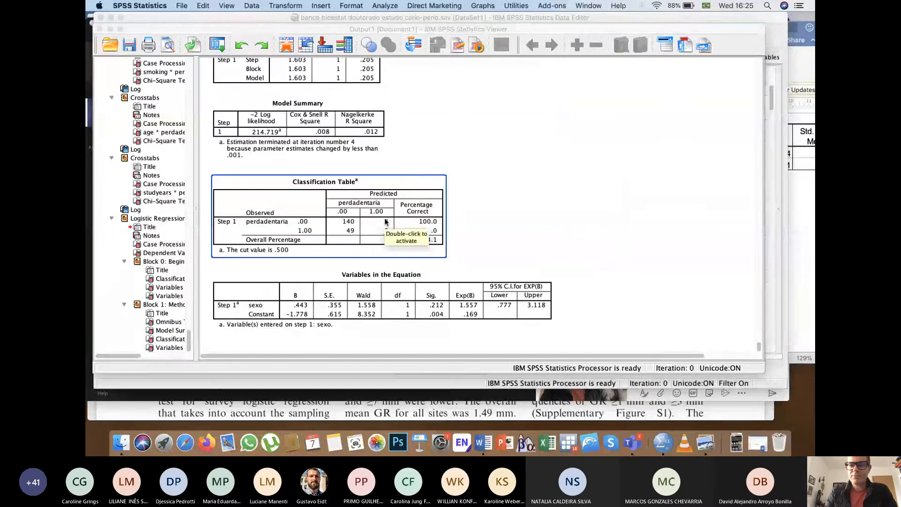
key(super+Tab)
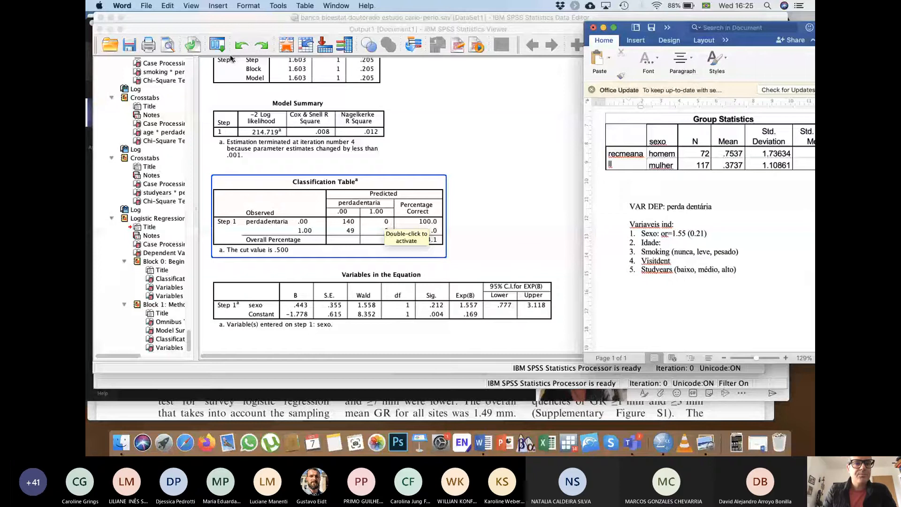
click(217, 45)
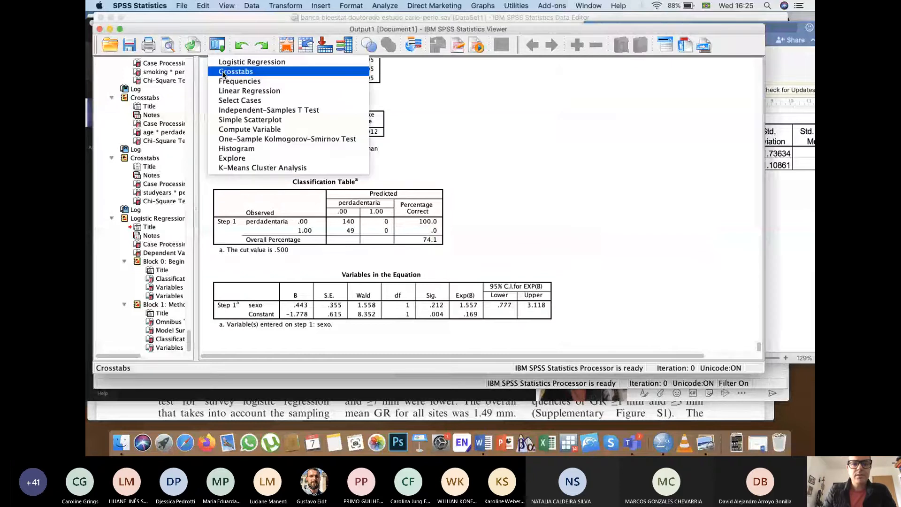
click(244, 62)
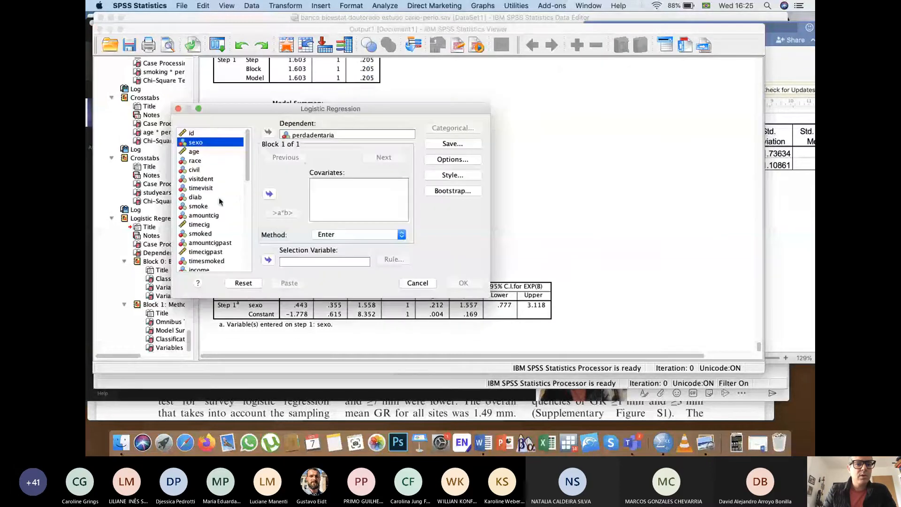
scroll(219, 201, down, 2)
scroll(219, 202, down, 3)
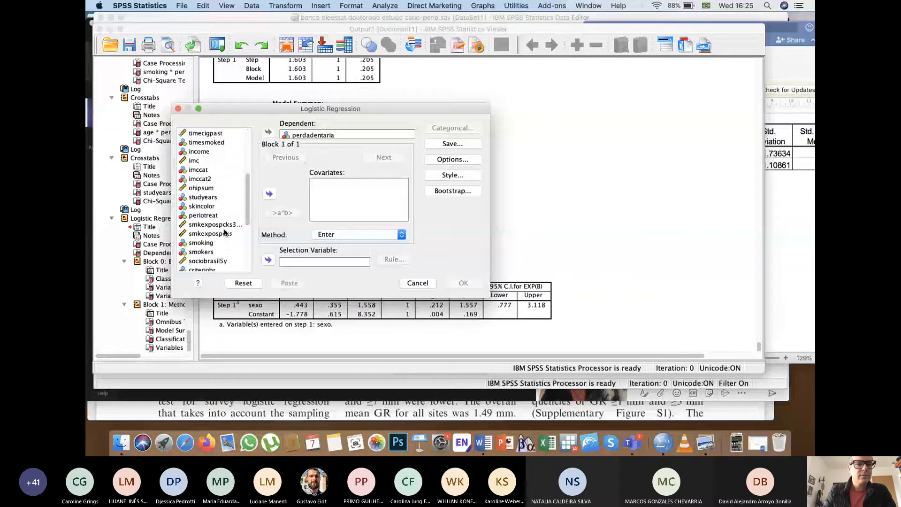
click(198, 244)
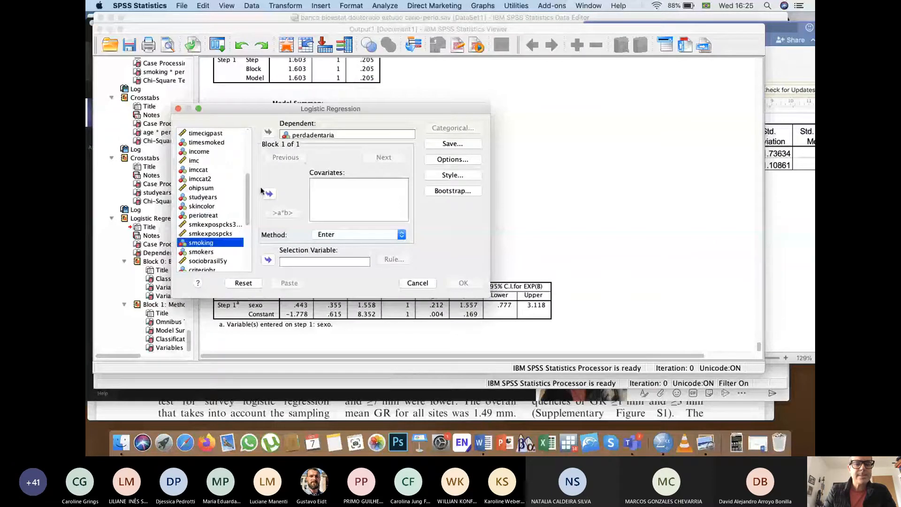
click(268, 194)
click(456, 282)
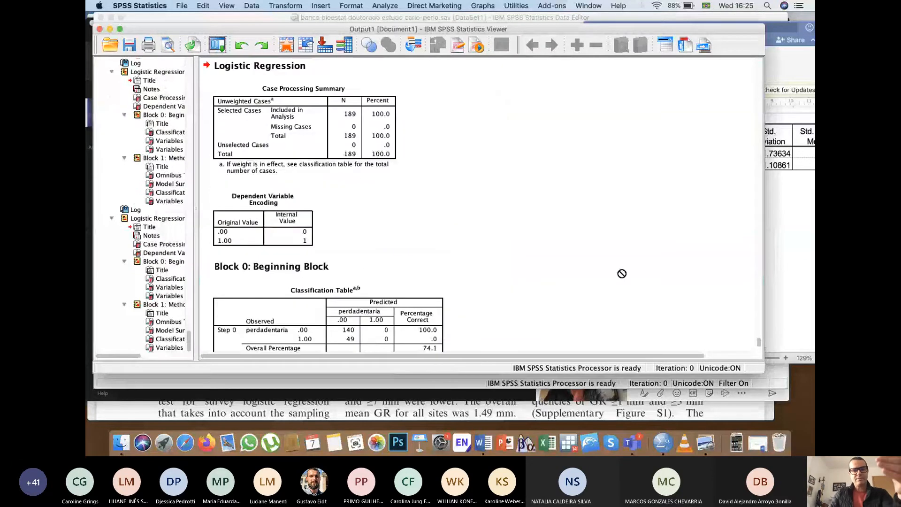
- Examine the smoking regression's output through to the significance, Exp(B) and confidence interval in Variables in the Equation
scroll(621, 274, down, 5)
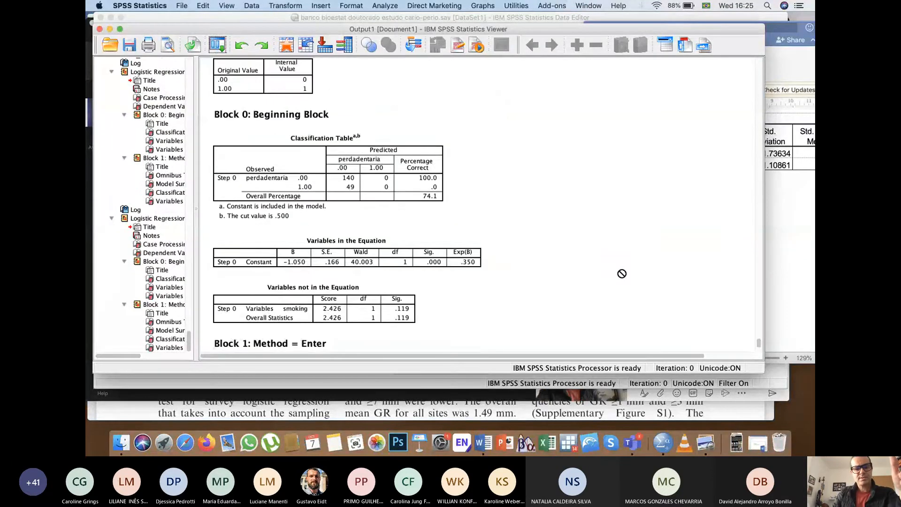
scroll(622, 273, down, 6)
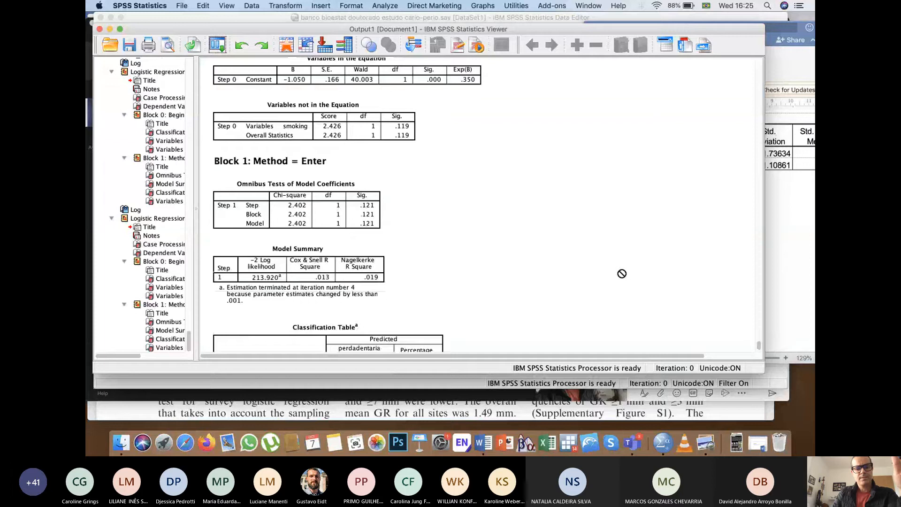
scroll(622, 274, down, 5)
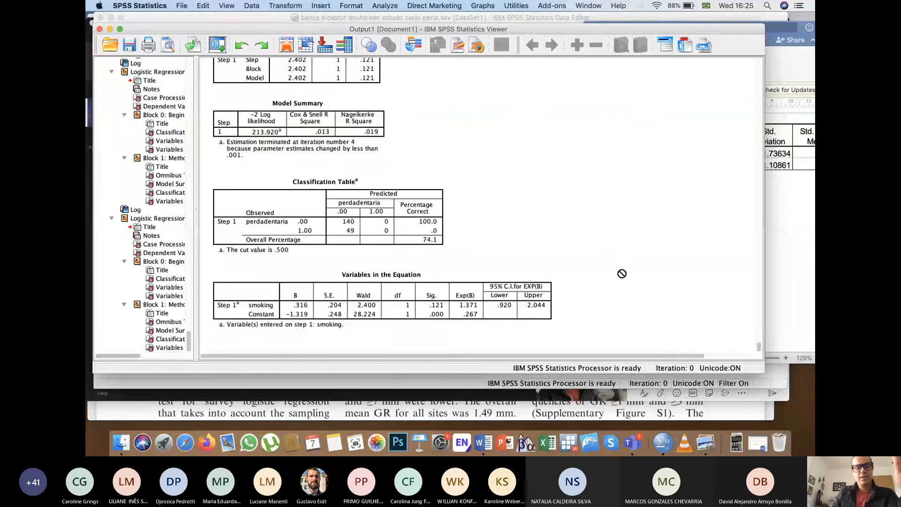
click(305, 309)
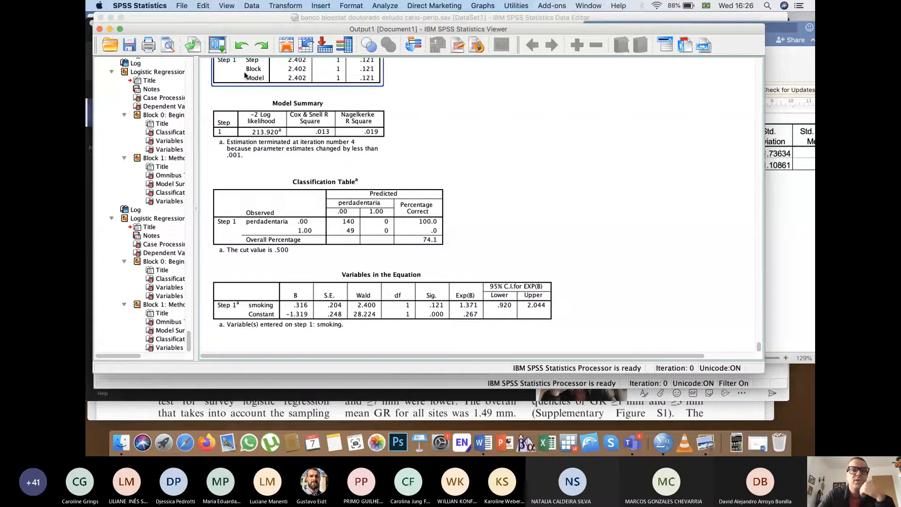
- Define smoking as a categorical covariate with an Indicator contrast and First as reference category, and rerun the logistic regression
click(218, 45)
click(249, 59)
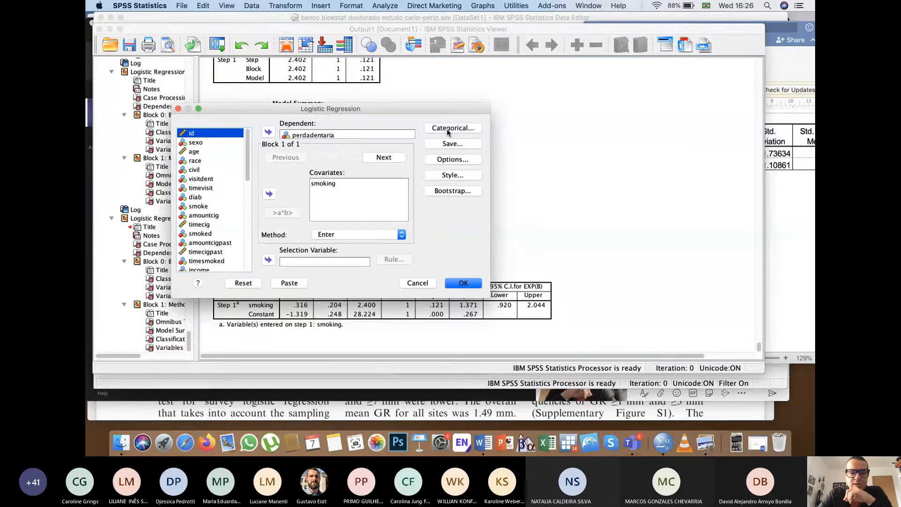
click(447, 129)
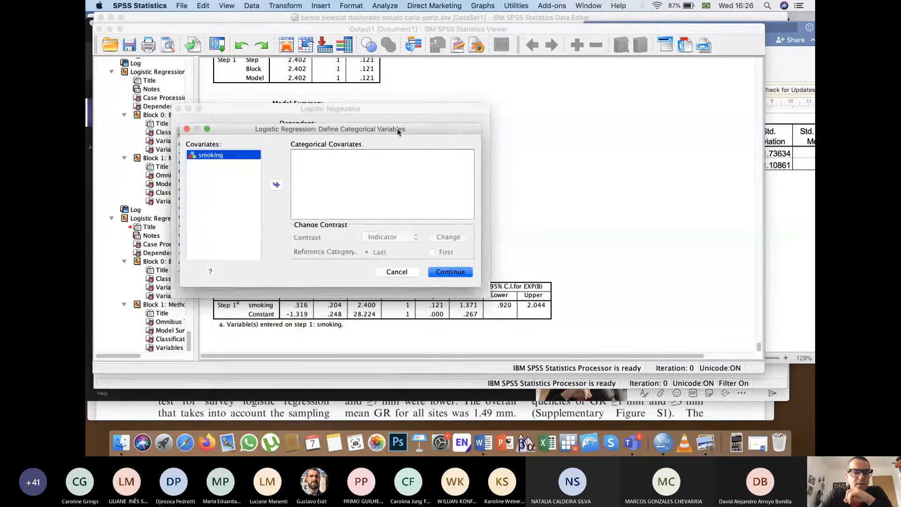
click(275, 185)
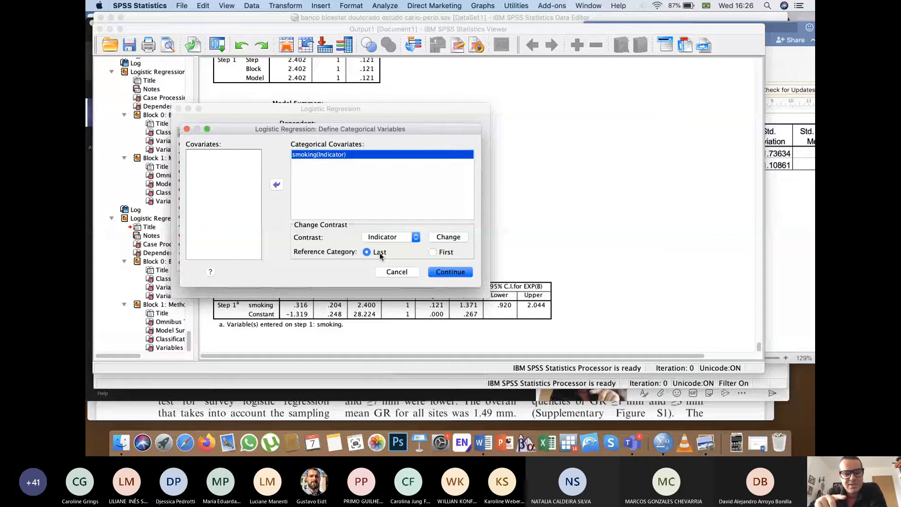
click(432, 253)
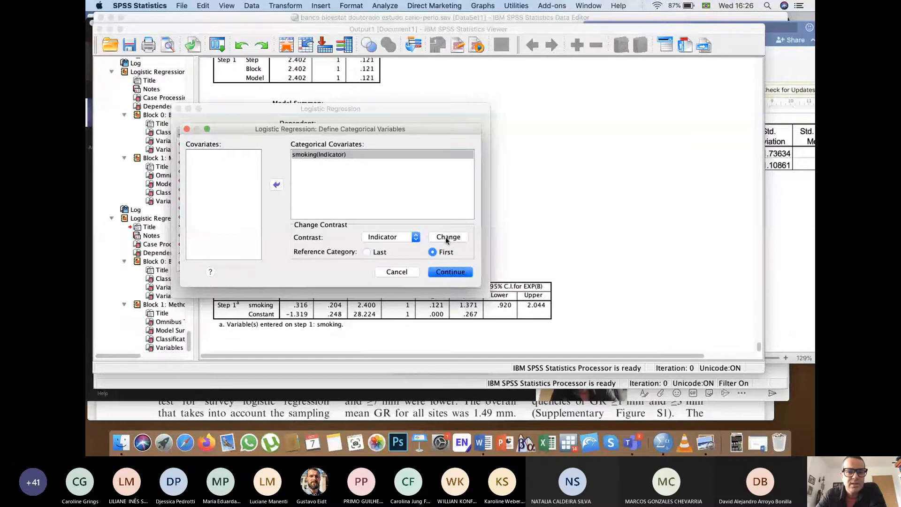
click(447, 237)
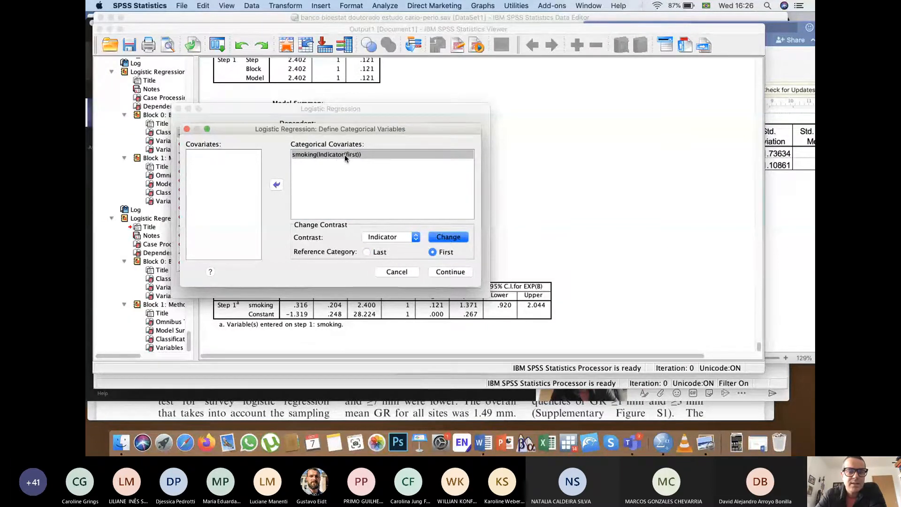
click(447, 272)
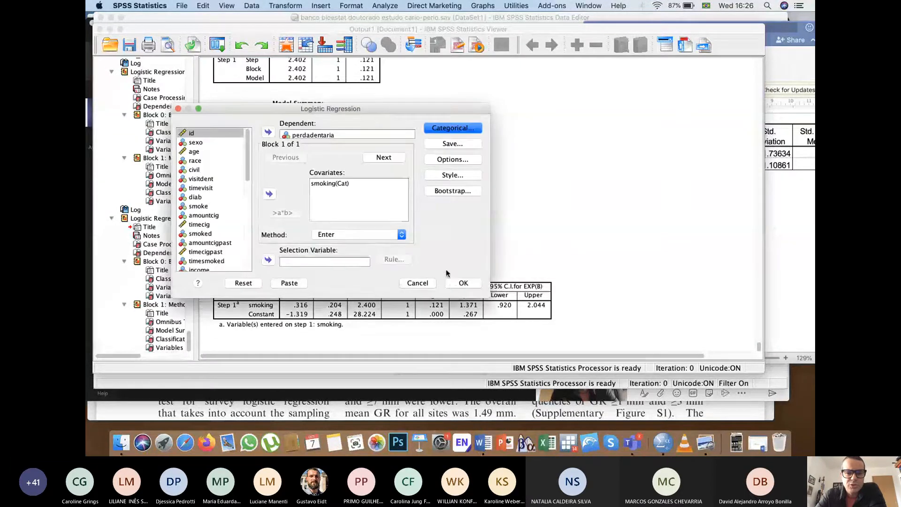
click(458, 283)
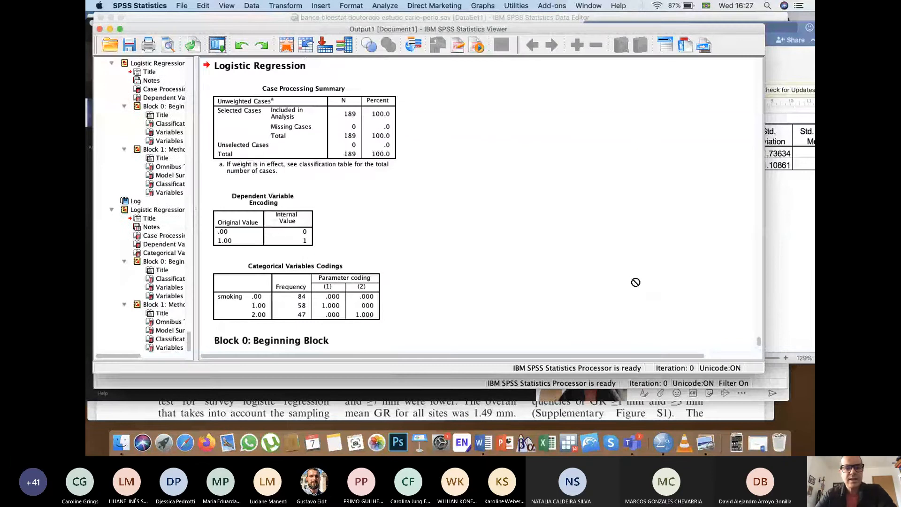
- Examine the Categorical Variables Codings table for the smoking categories and the start of Block 0
scroll(636, 282, down, 5)
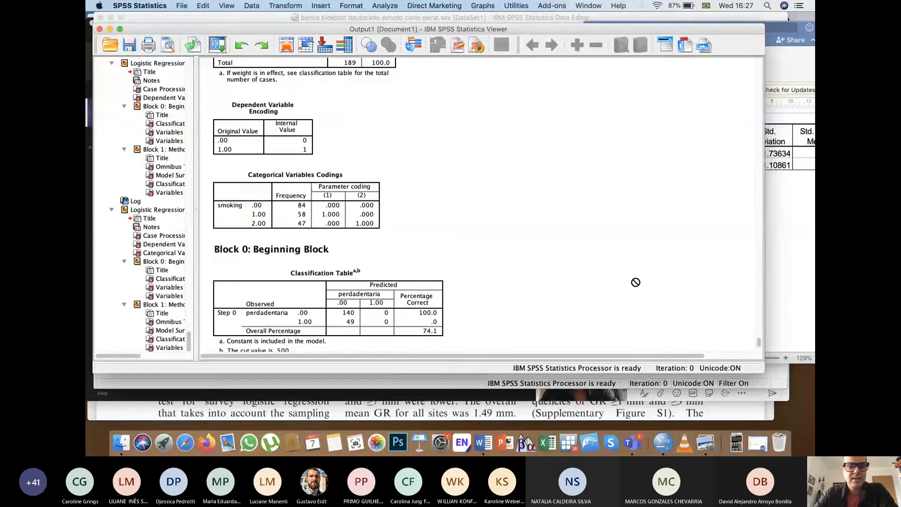
click(356, 198)
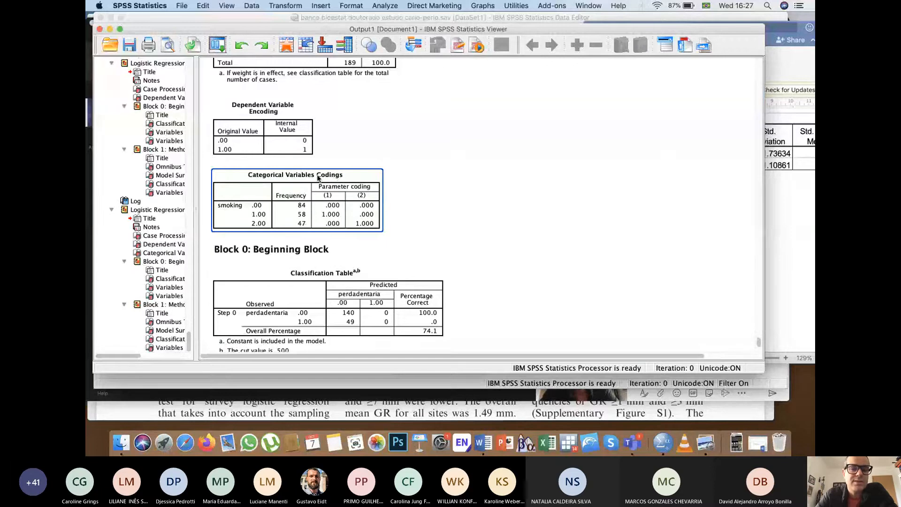
click(415, 238)
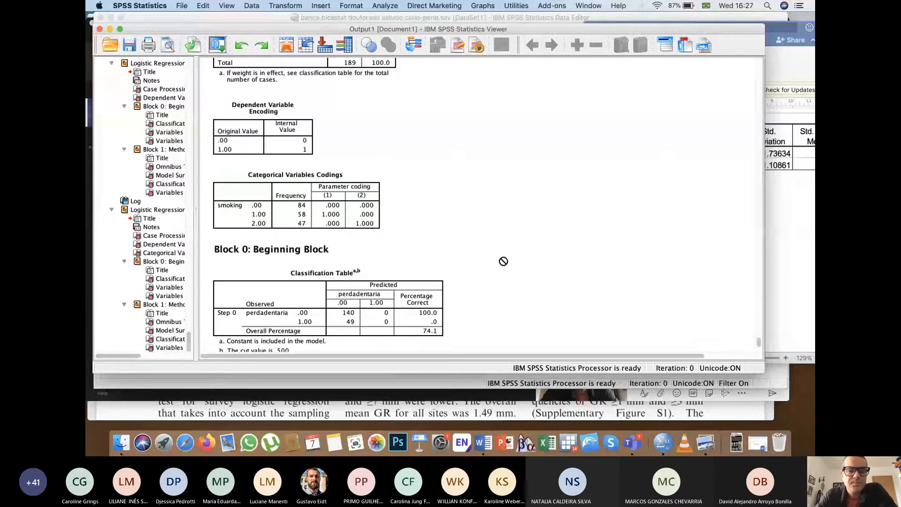
scroll(504, 261, down, 4)
click(413, 174)
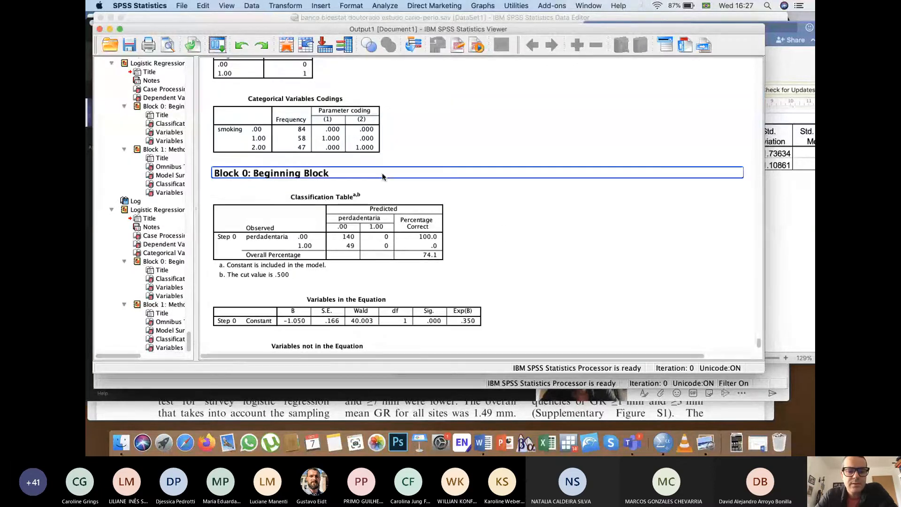
click(329, 122)
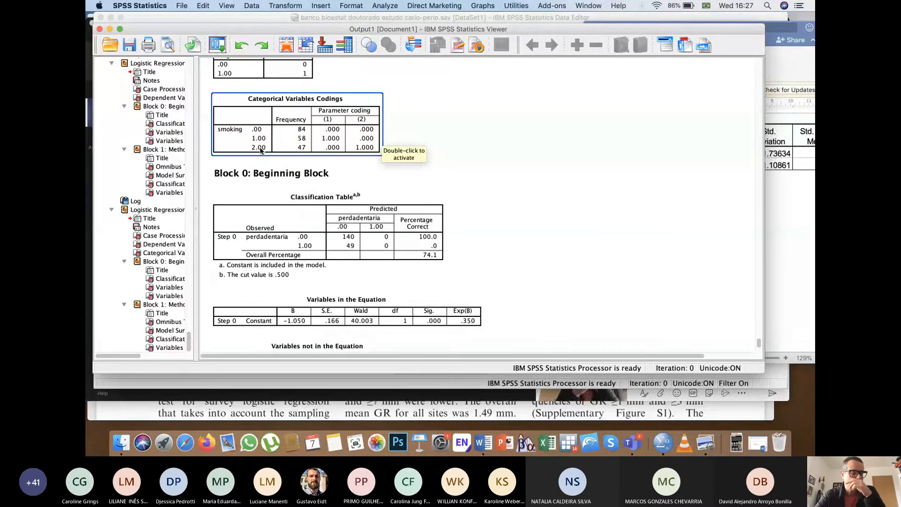
- Examine the Block 1 Model Summary and the Variables in the Equation rows for smoking(1) and smoking(2)
scroll(568, 184, down, 10)
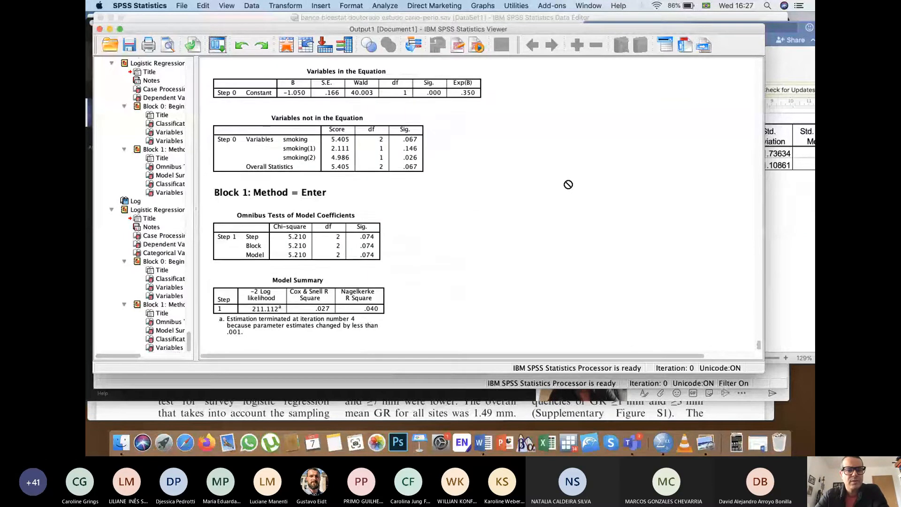
scroll(568, 184, down, 1)
click(253, 291)
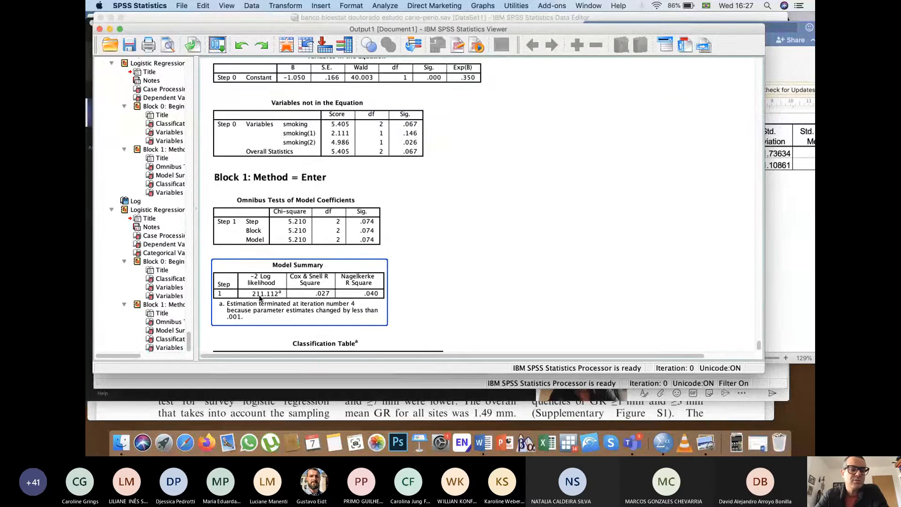
scroll(508, 255, down, 10)
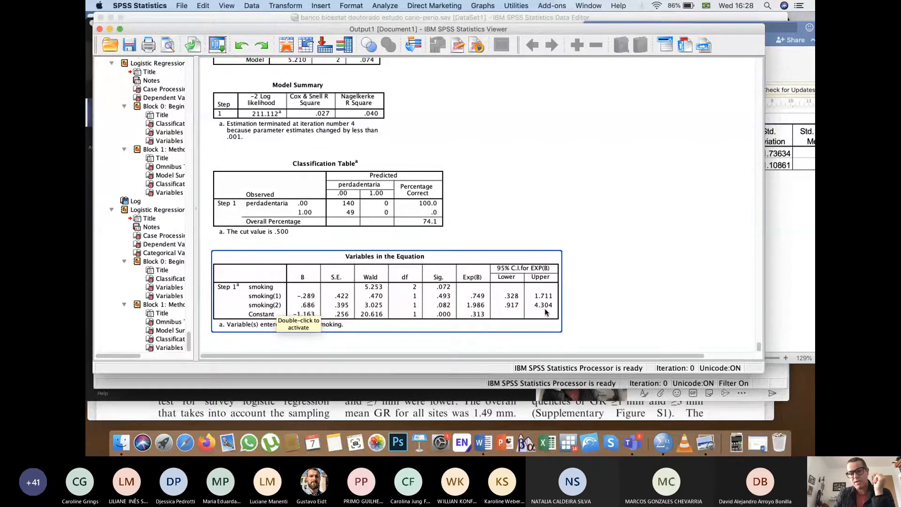
- Switch to Word and append "or=1.98 )0.08)" to the Smoking item in the list of independent variables
key(super+Tab)
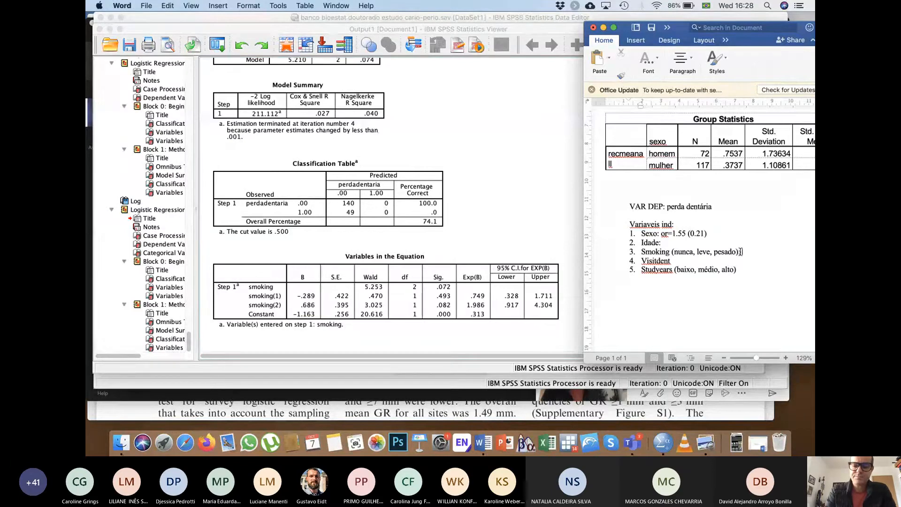
text(or)
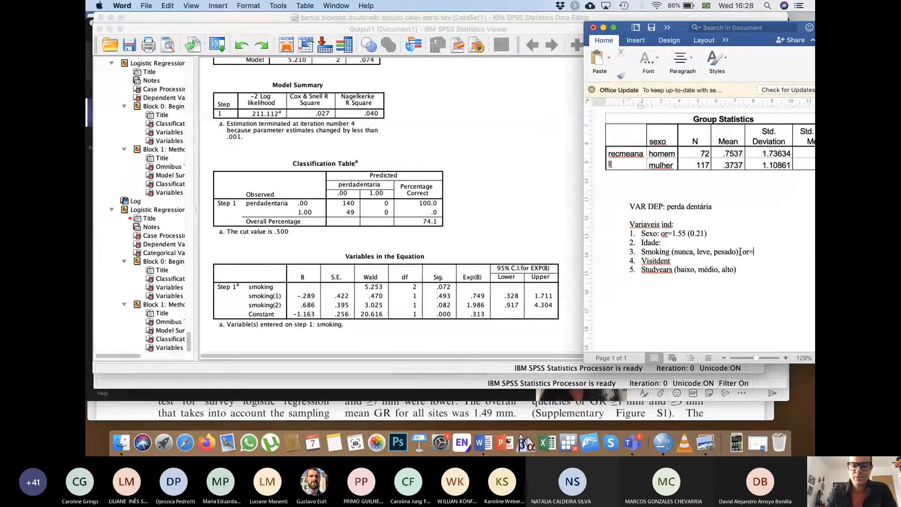
text(=1.98 )0.08))
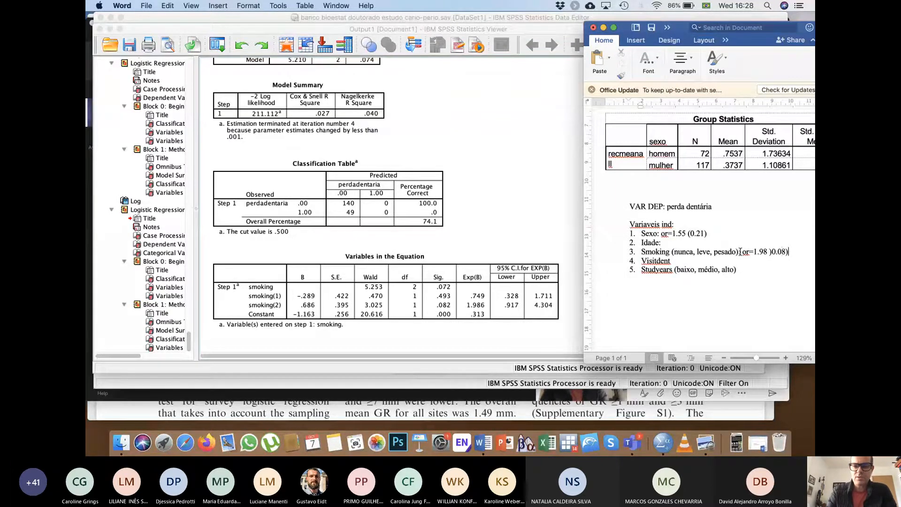
- Correct the stray closing parenthesis in the Smoking item so its p-value reads "(0.08)"
key(BackSpace)
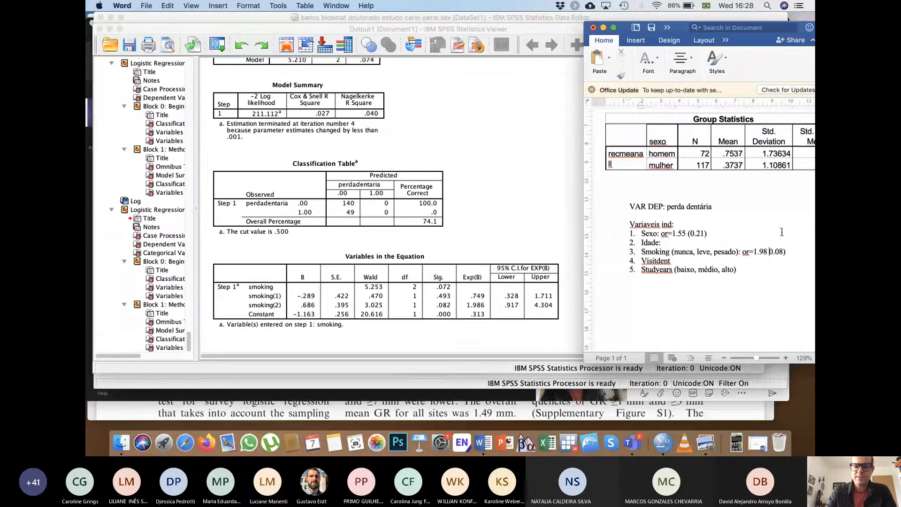
text(()
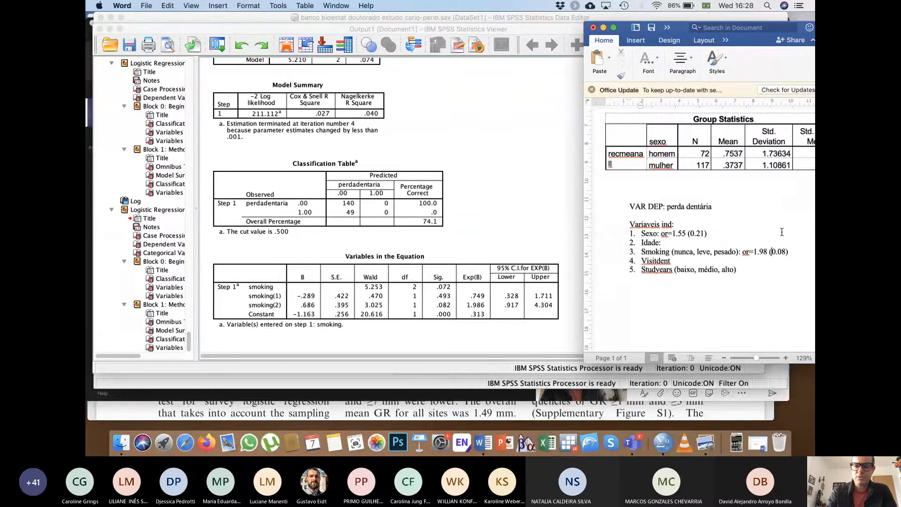
- Switch to SPSS and replace smoking with visitdent as the covariate in the logistic regression of perdadentaria
click(510, 228)
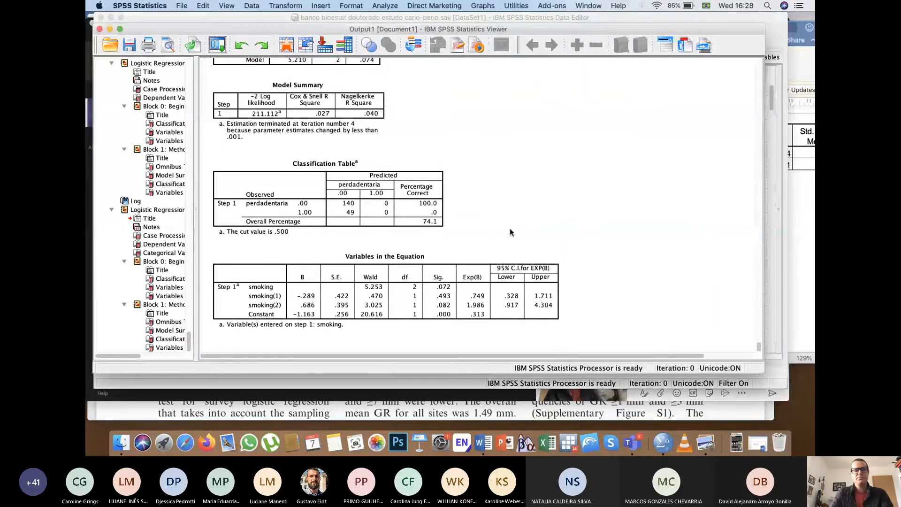
click(215, 44)
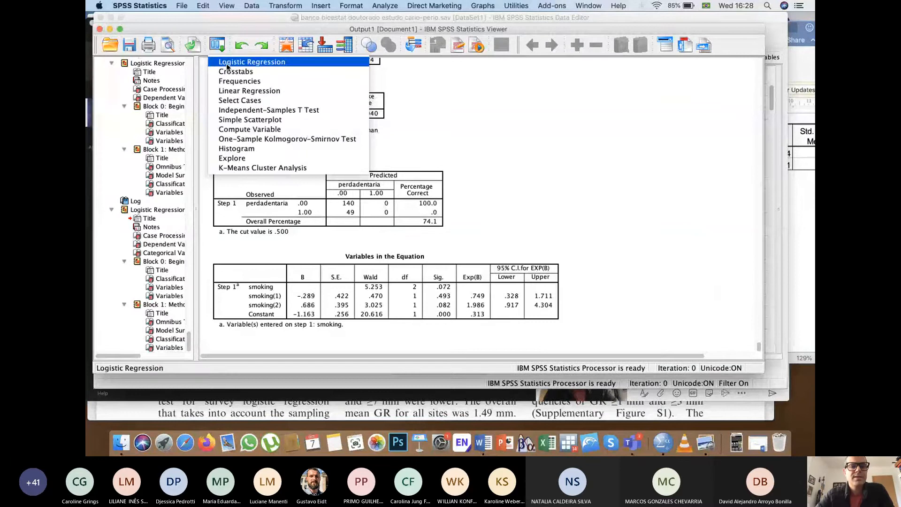
click(227, 63)
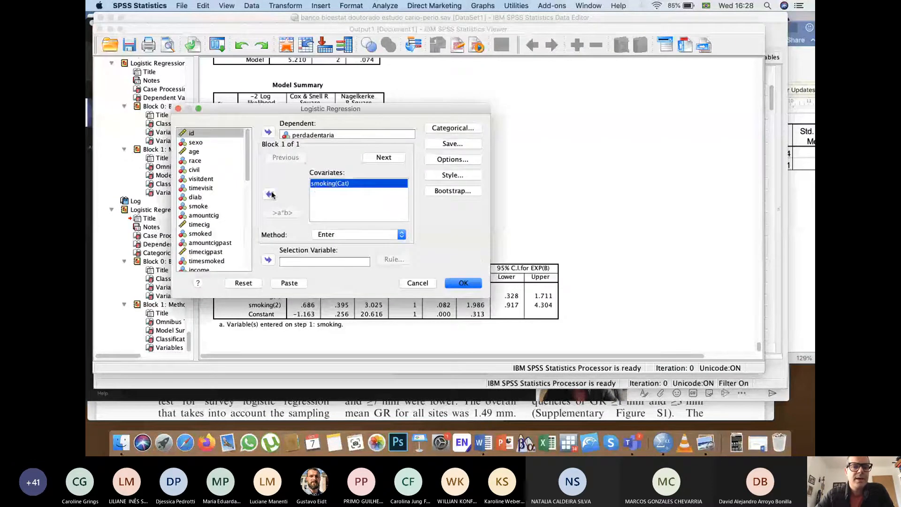
scroll(233, 196, up, 5)
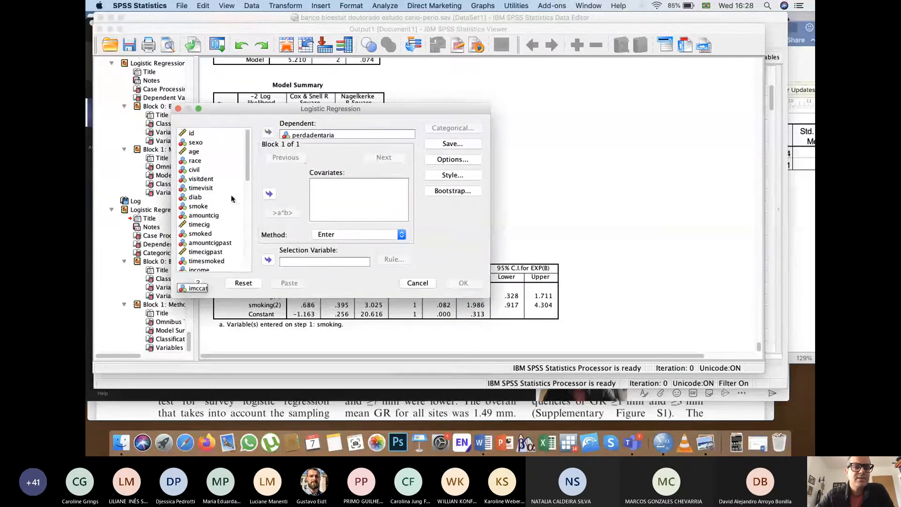
click(201, 179)
click(269, 194)
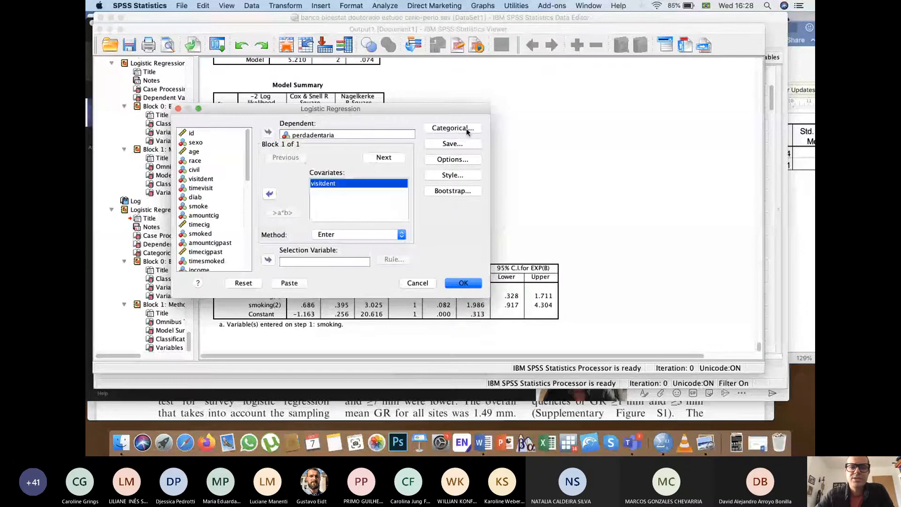
- Define visitdent as a categorical covariate with an Indicator contrast and First as reference category, and run the regression
click(466, 128)
click(276, 184)
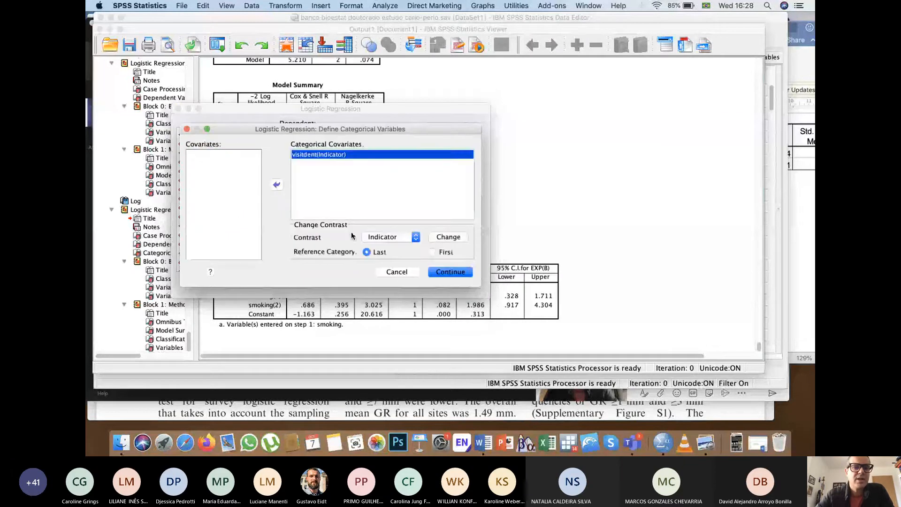
click(443, 254)
click(446, 237)
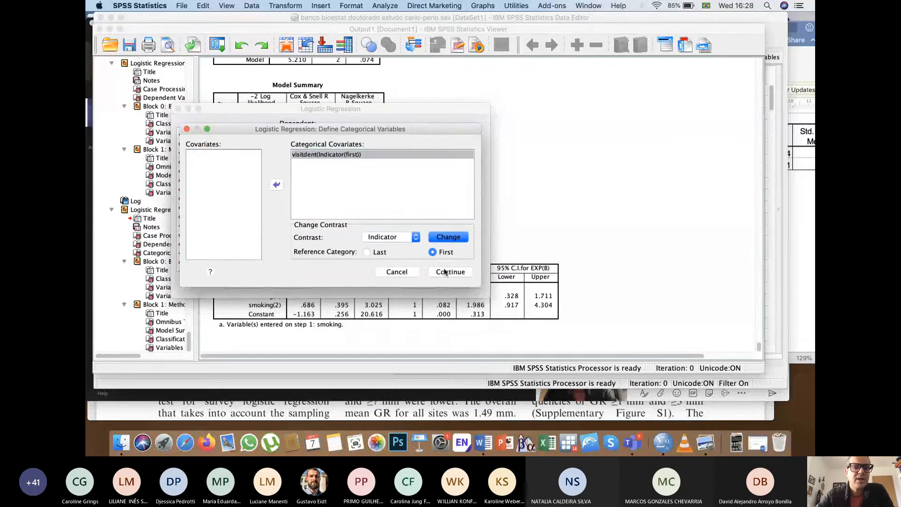
click(448, 272)
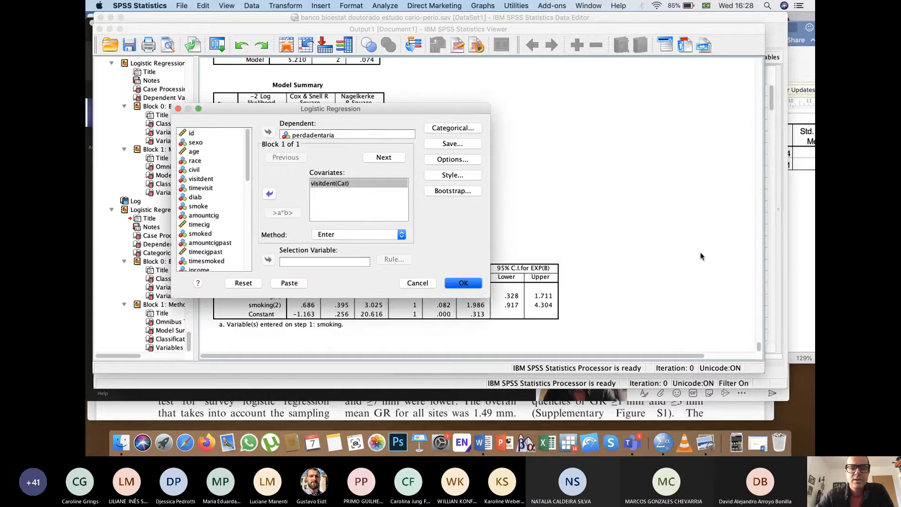
key(Return)
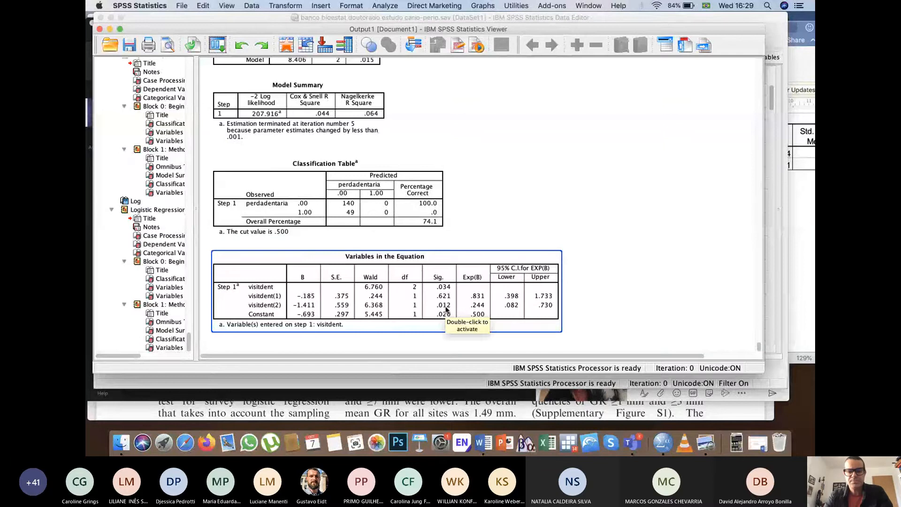
- Switch to Word and append ": 0.24 (0.01)" to the Visitdent item in the list of independent variables
key(super+Tab)
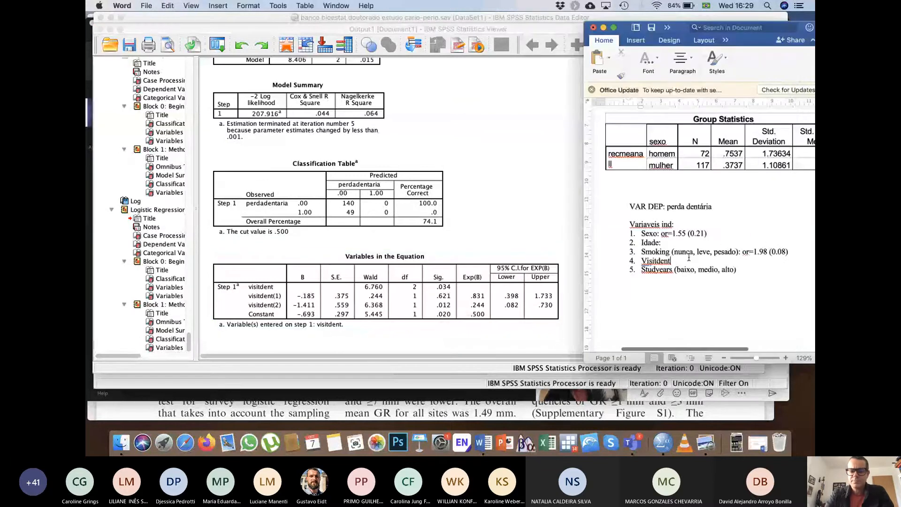
text(: 0)
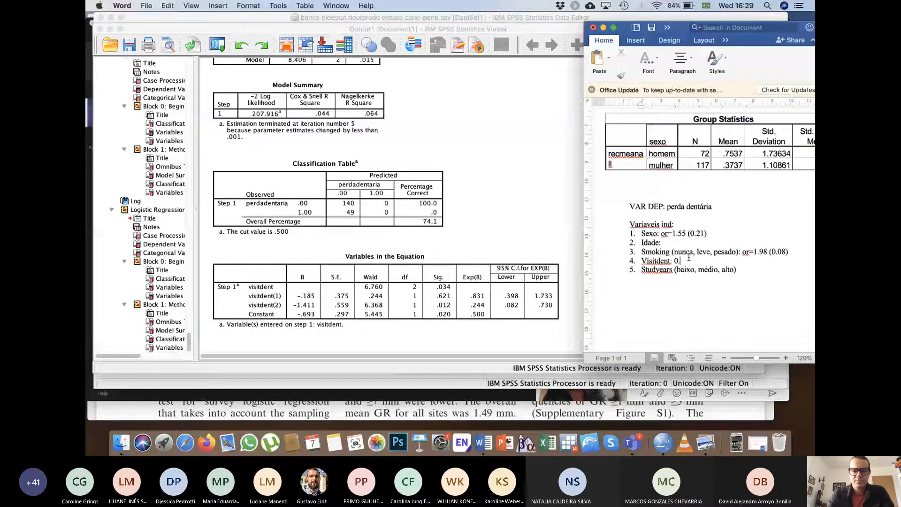
text(.24 (0.0)
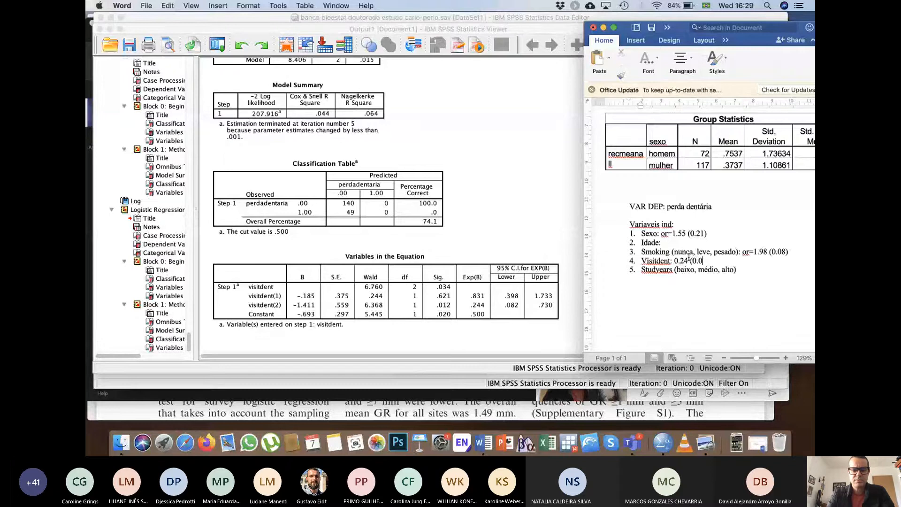
text(1))
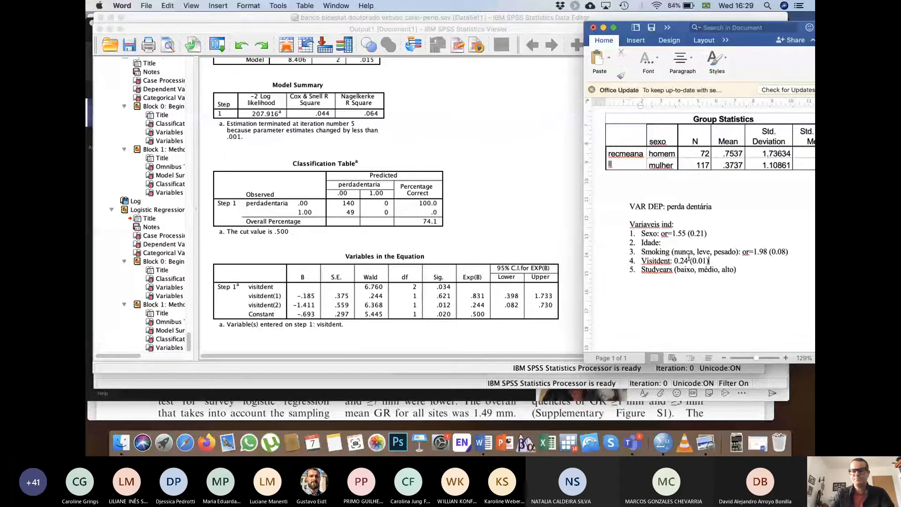
- Switch to SPSS and replace visitdent with studyears as the covariate in the logistic regression of perdadentaria
click(497, 280)
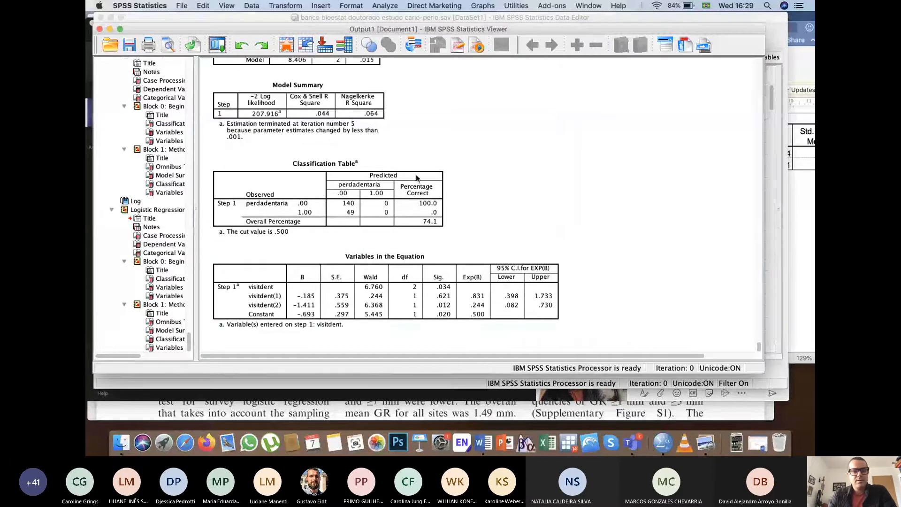
click(218, 45)
click(253, 63)
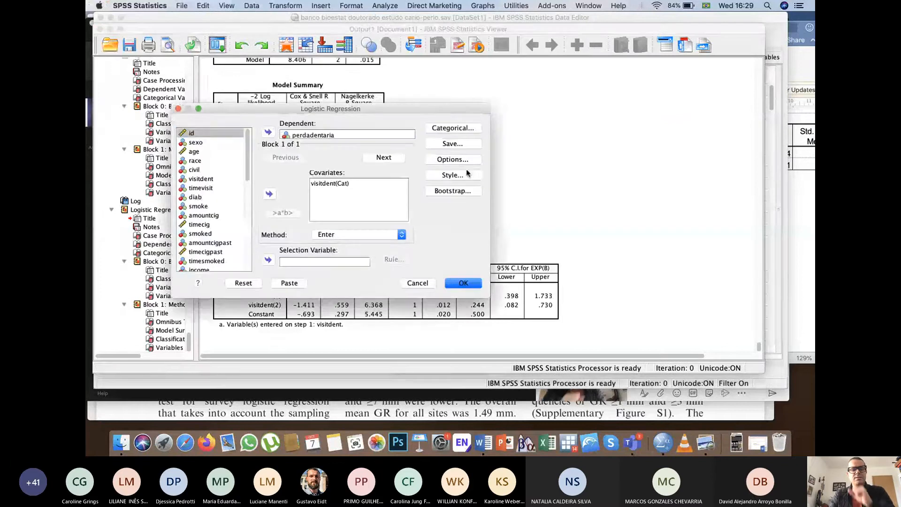
double_click(345, 184)
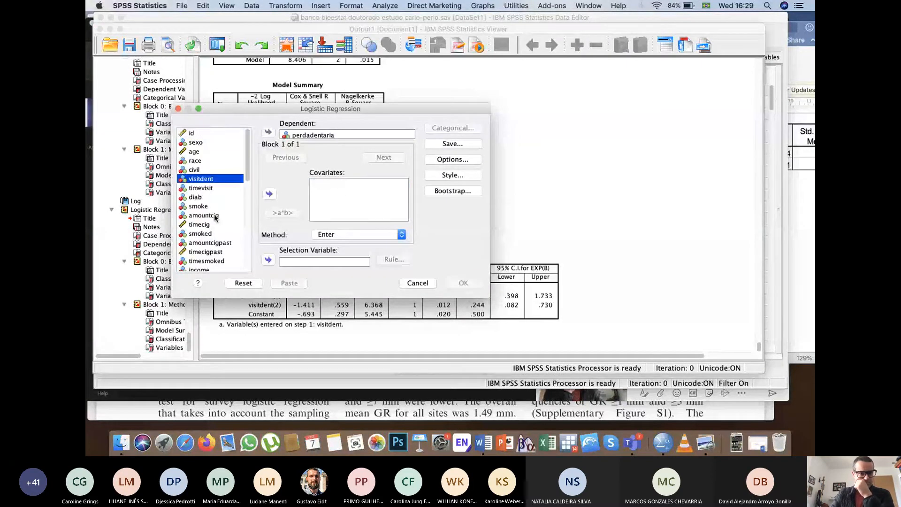
scroll(215, 215, down, 1)
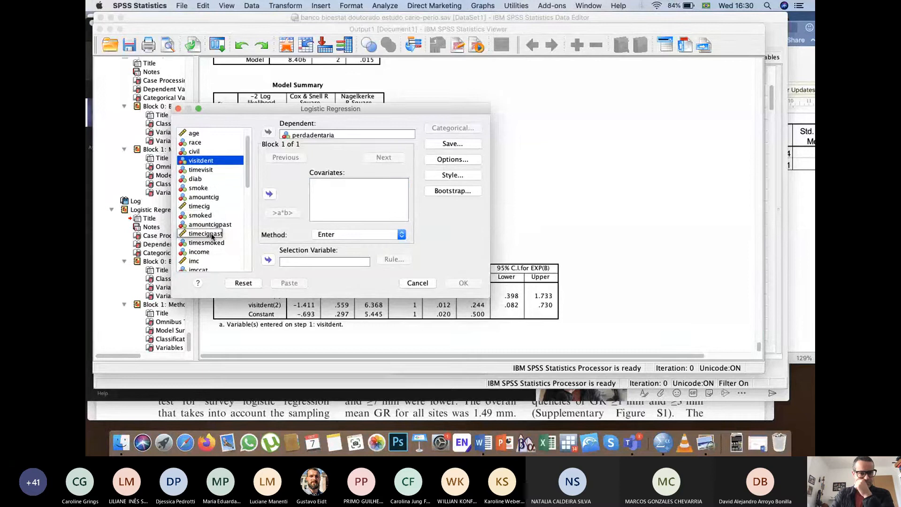
scroll(216, 180, down, 4)
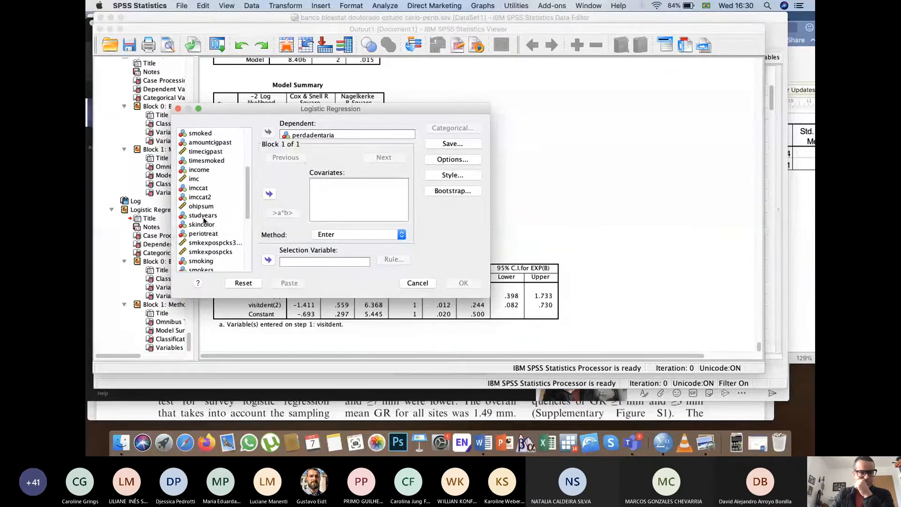
double_click(203, 217)
- Define studyears as a categorical covariate with an Indicator contrast and First as reference category, and run the regression
click(449, 128)
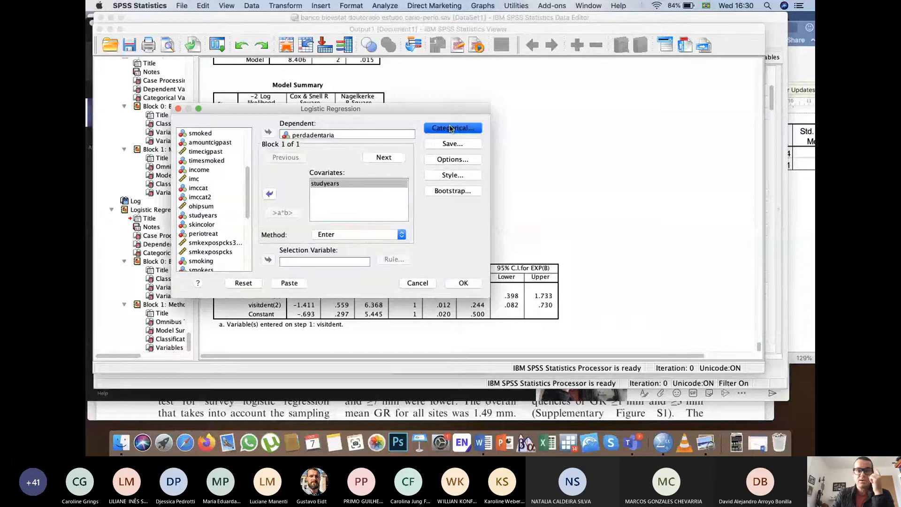
click(432, 252)
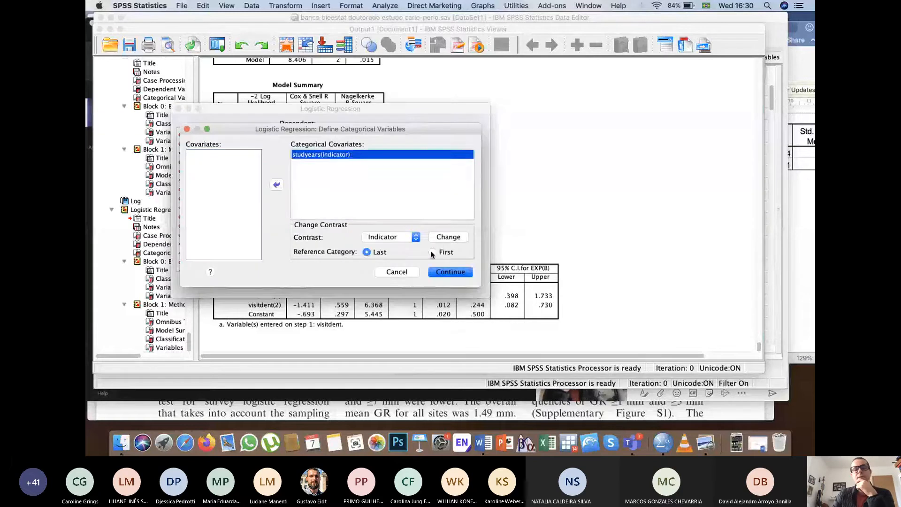
click(449, 236)
click(445, 273)
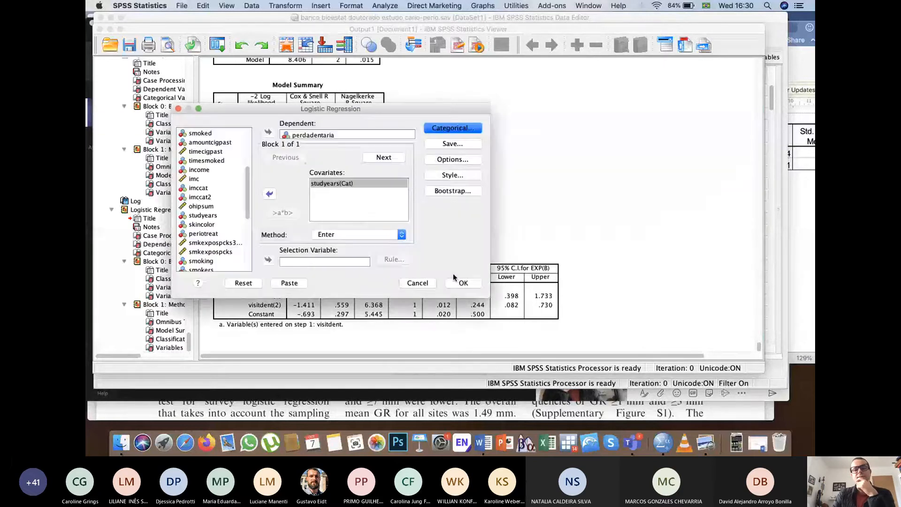
key(Return)
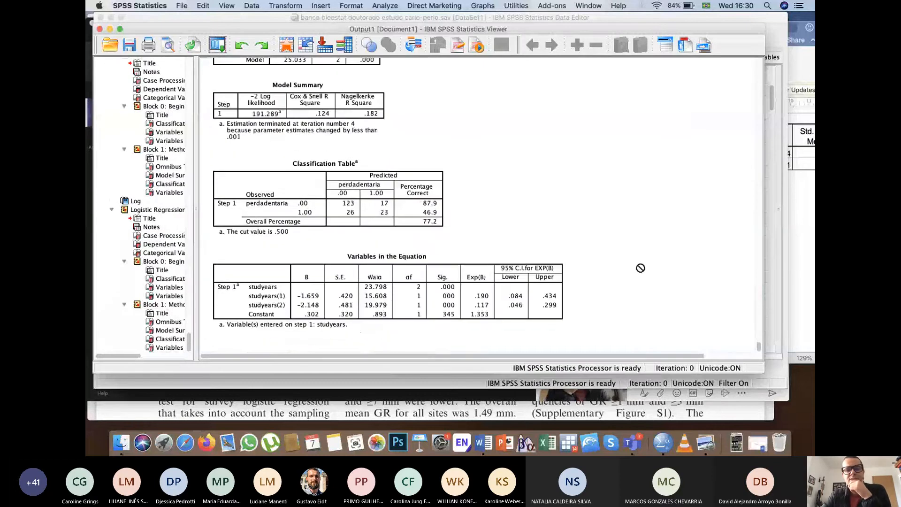
- Switch to Word and append ": 0.12 (<0.001)" to the Studyears item in the list of independent variables
click(476, 304)
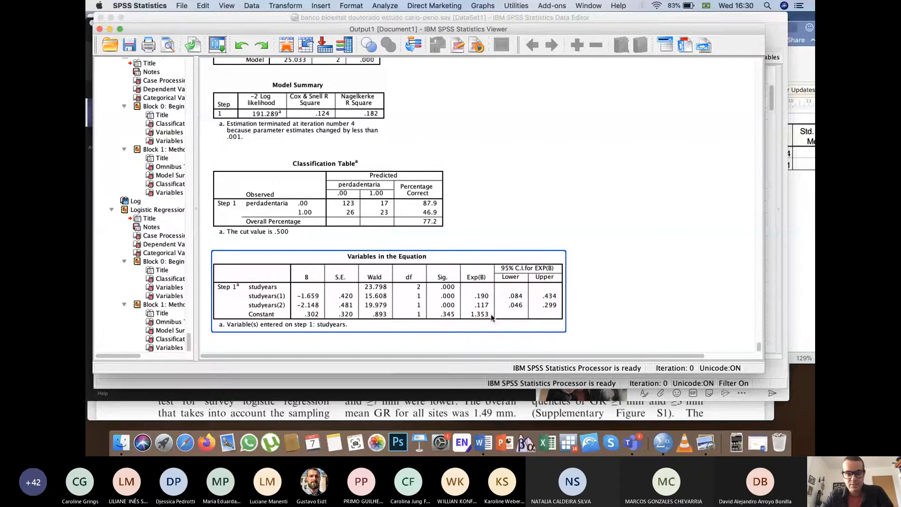
key(super+Tab)
click(743, 267)
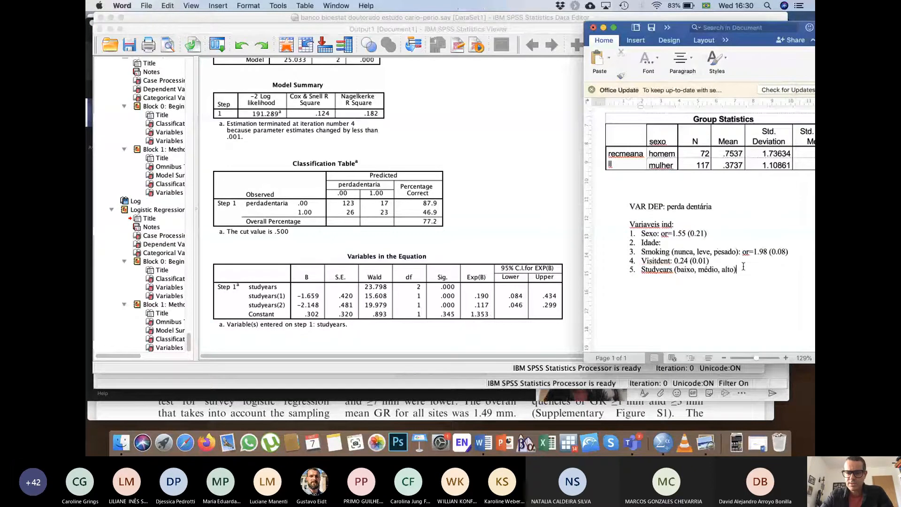
text(: 0.12)
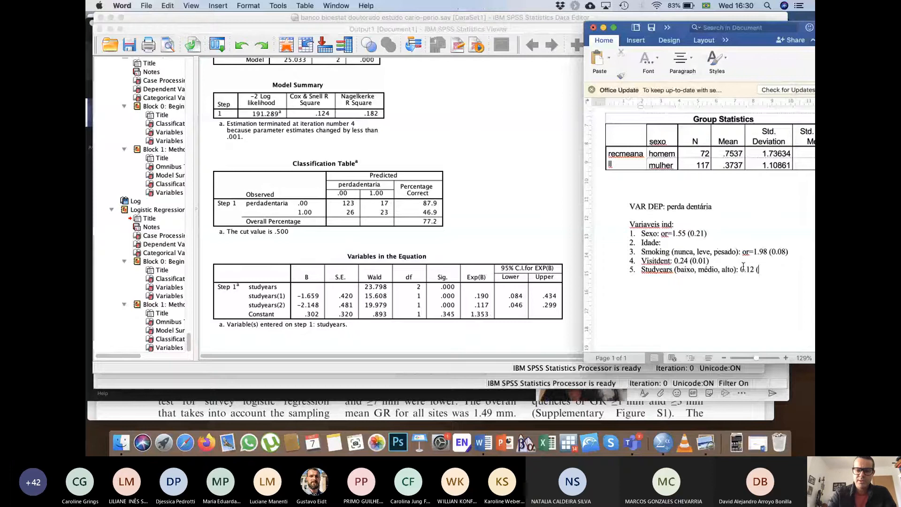
text( (<0.001)
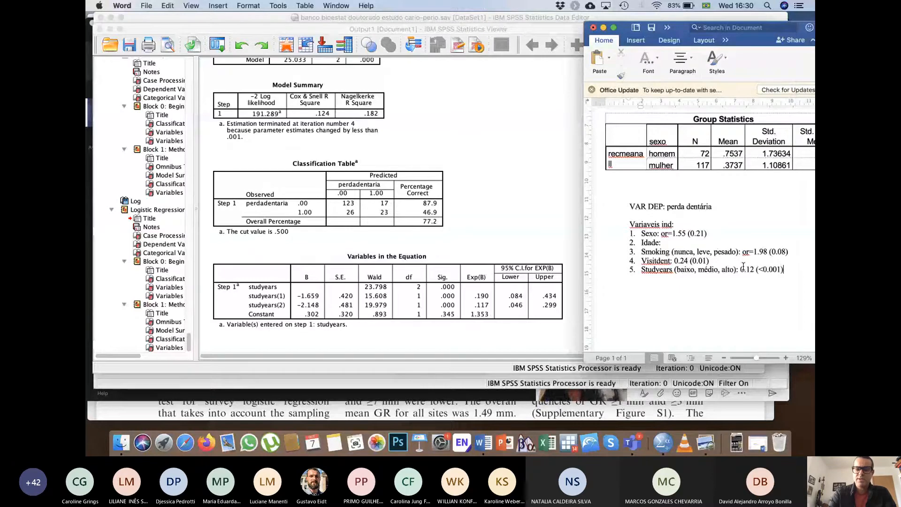
text())
- Switch to SPSS, replace studyears with age as the only covariate, and run the logistic regression of perdadentaria
click(236, 57)
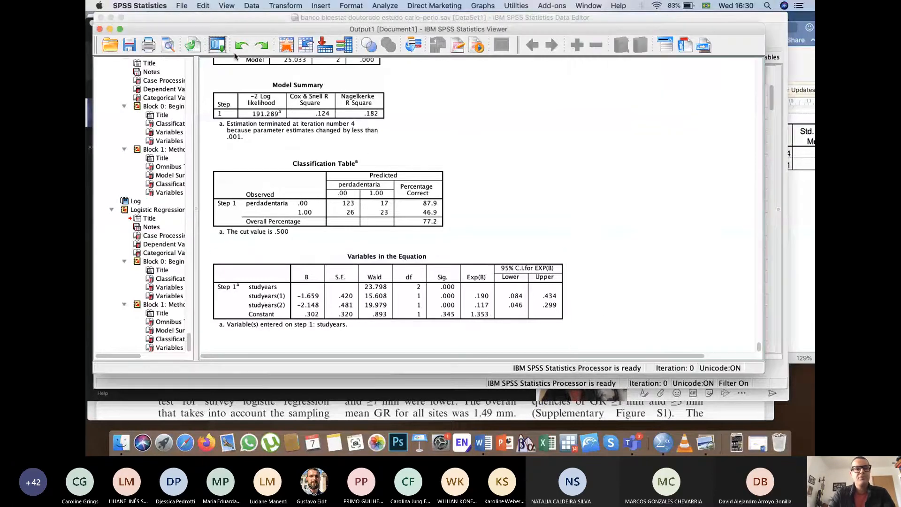
click(217, 45)
click(229, 66)
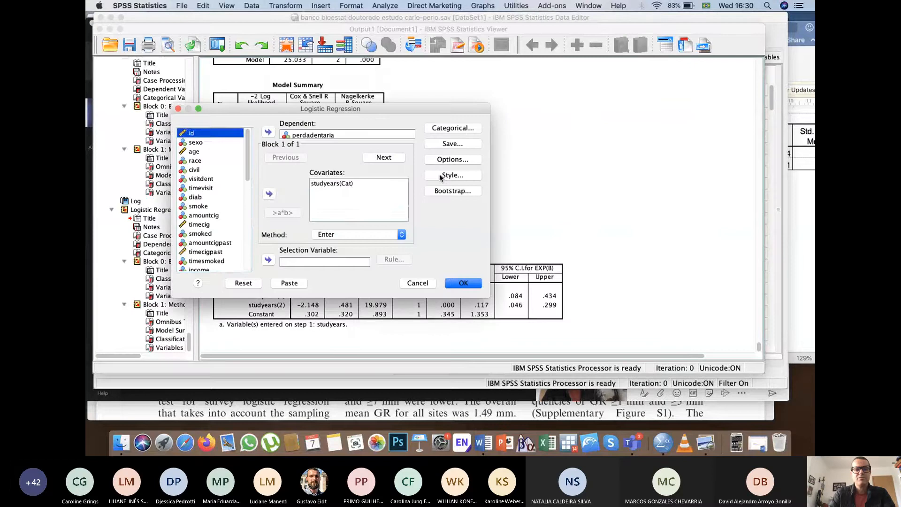
click(329, 183)
click(269, 194)
scroll(213, 164, up, 10)
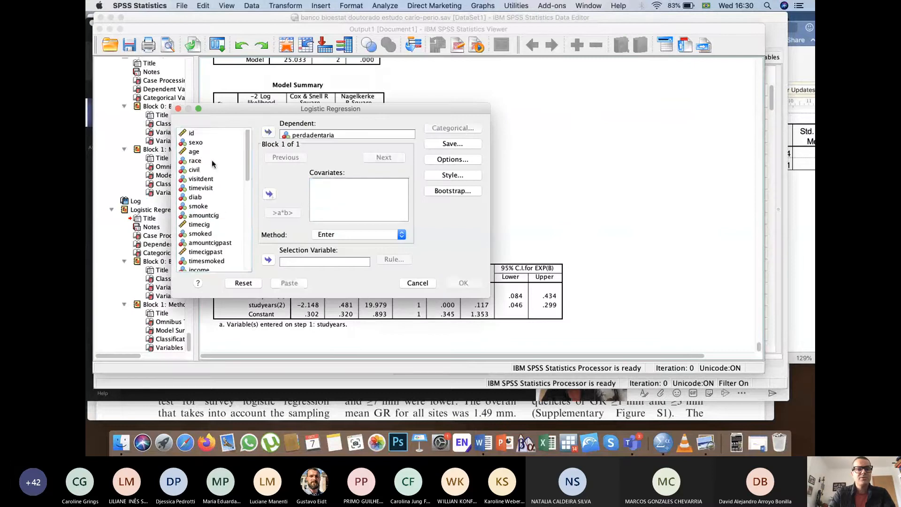
click(194, 151)
click(269, 194)
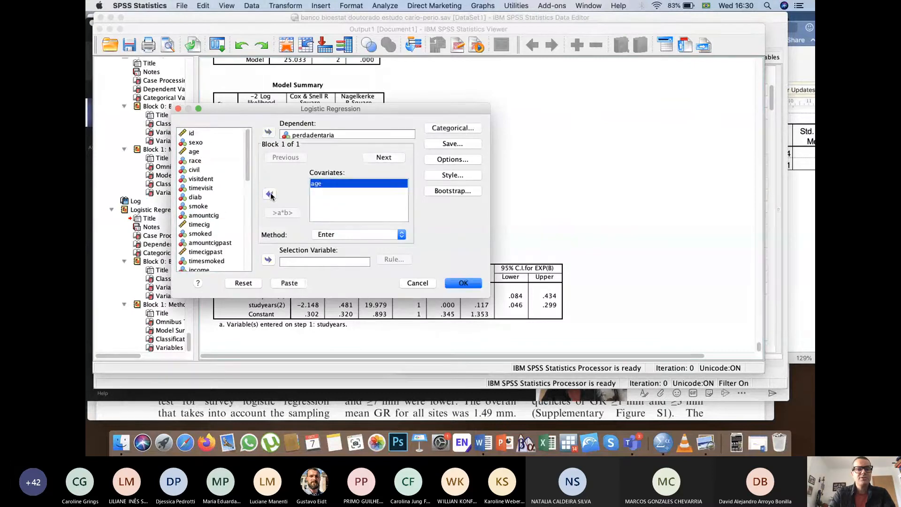
click(462, 283)
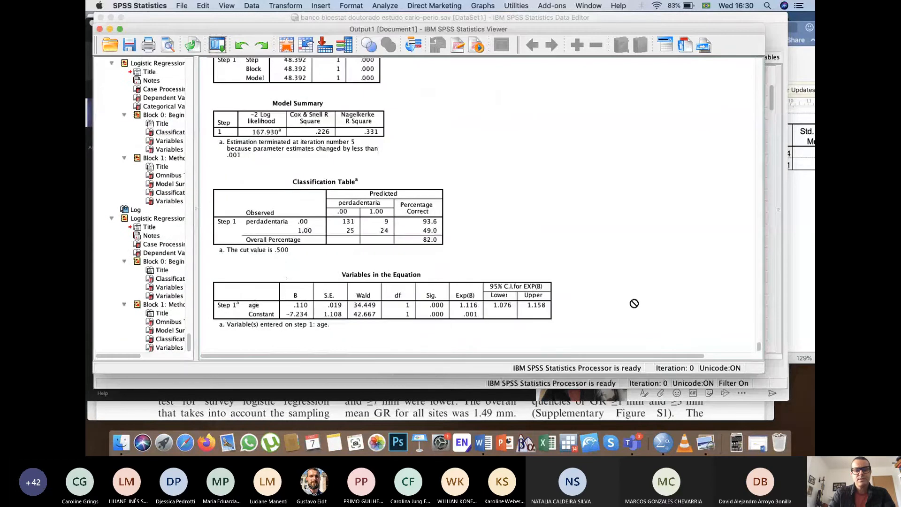
- Switch to Word and enter the odds ratio 1.12 and the start of the p-value, "(<0", beside the Idade item
click(412, 318)
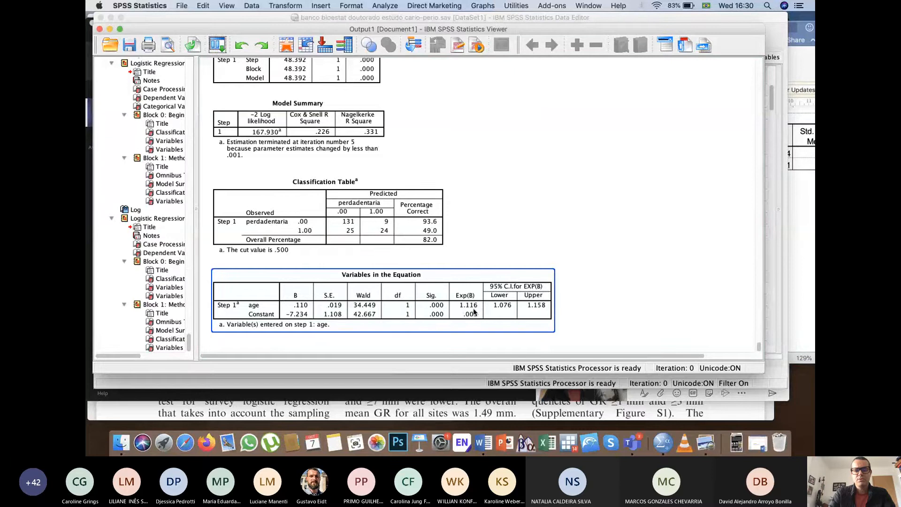
key(super+Tab)
click(682, 245)
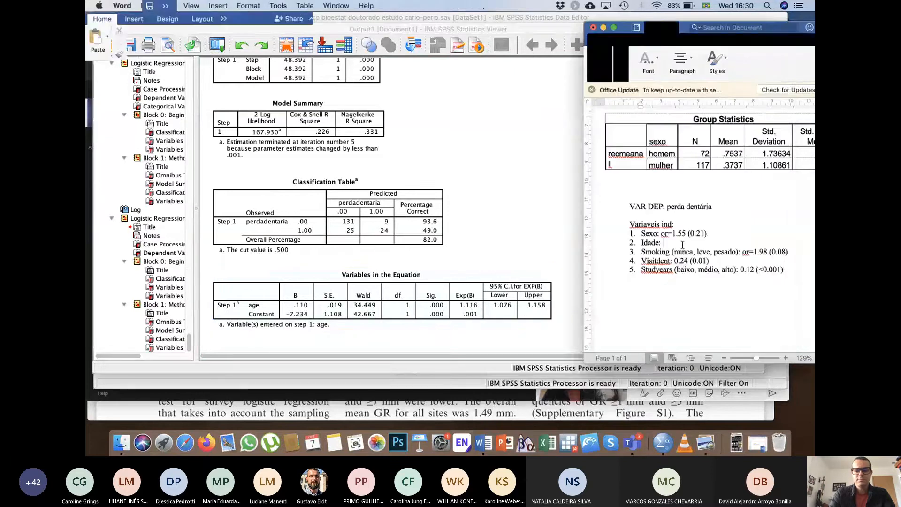
text(1.12 ()
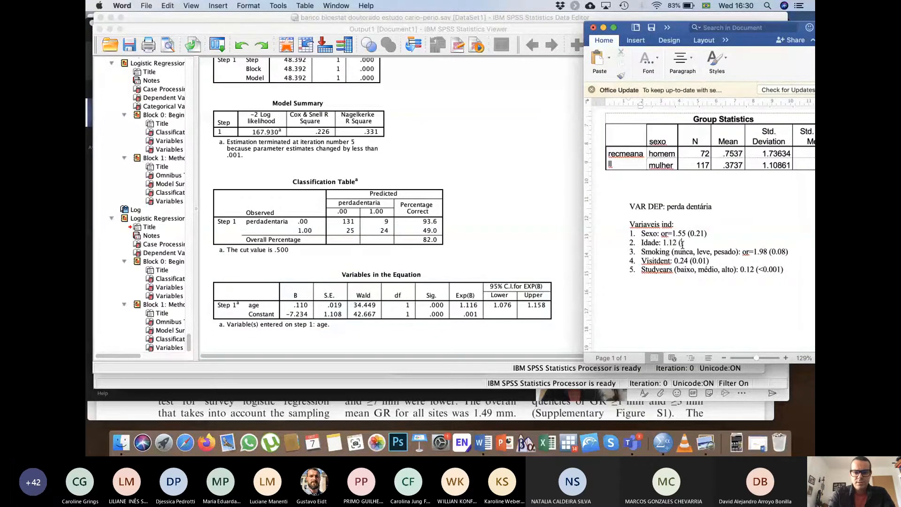
text(<0)
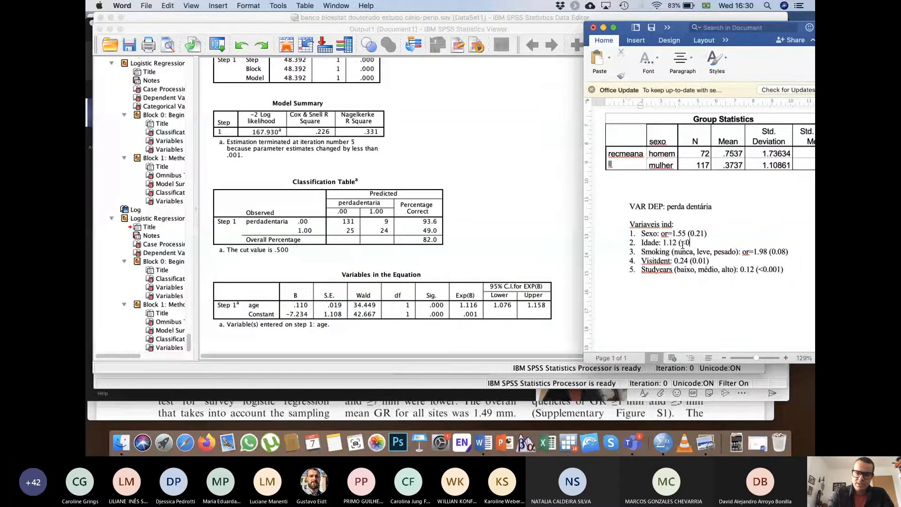
- Complete the p-value in the Idade line as (<0.001) and check it against the age row of the SPSS equation table
text(.001))
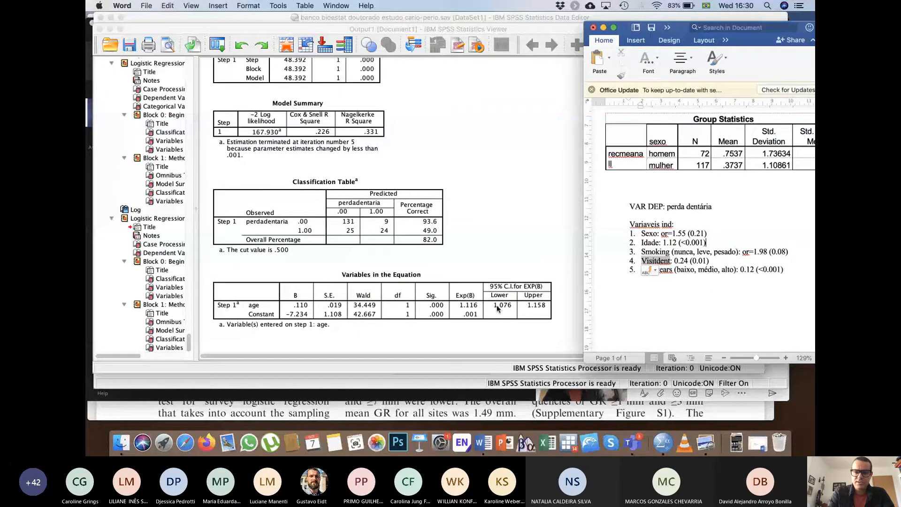
click(497, 308)
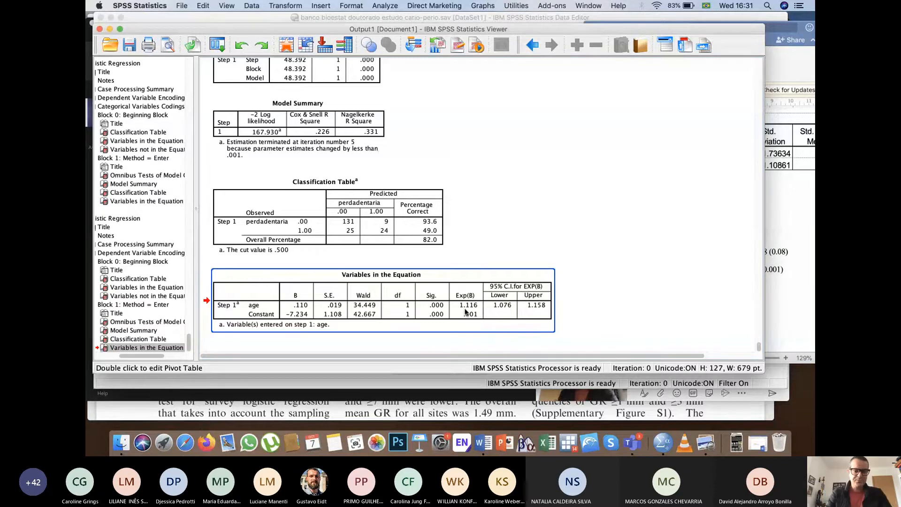
key(super+Tab)
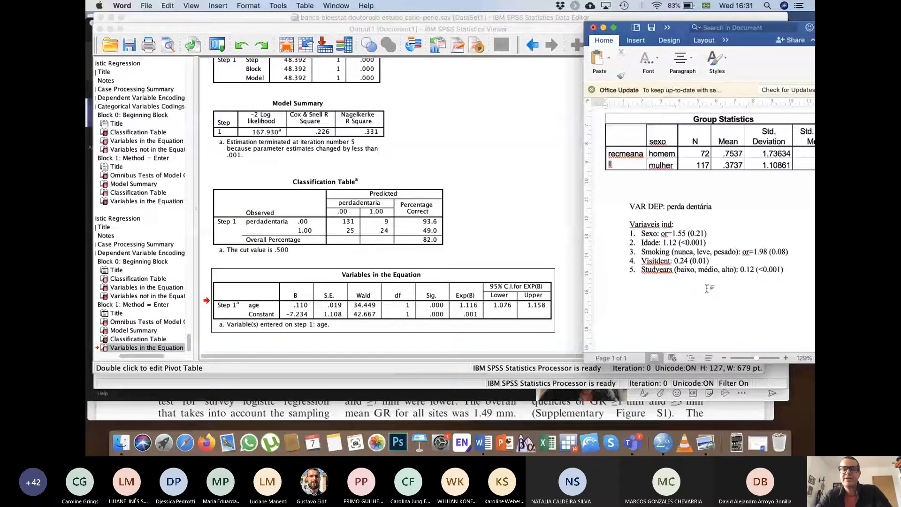
- Reopen the logistic regression in SPSS and replace the age-only covariate list with sexo, age, visitdent, studyears and smoking
click(217, 46)
click(252, 62)
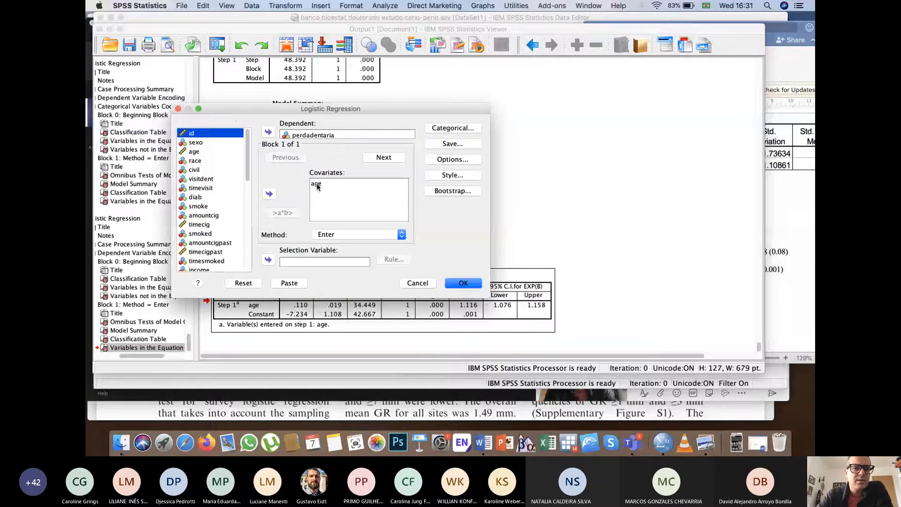
drag(317, 184, 210, 148)
click(205, 142)
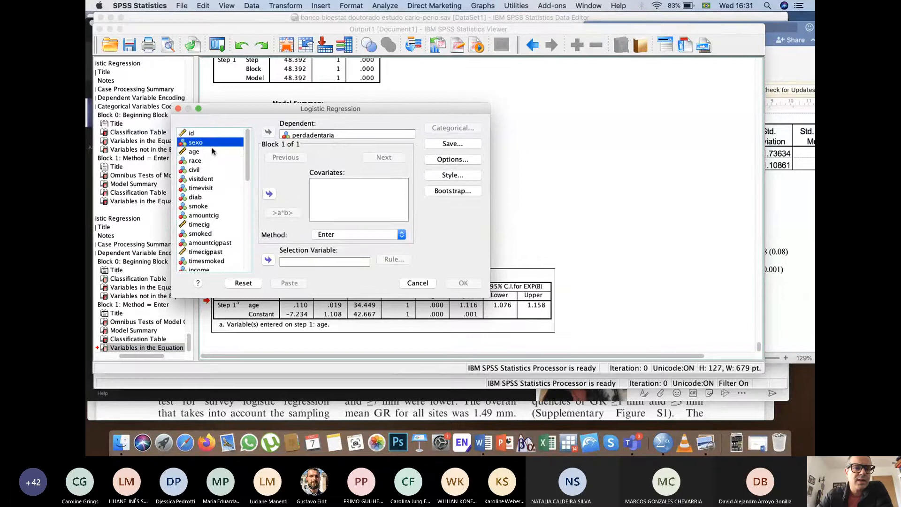
shift+click(199, 153)
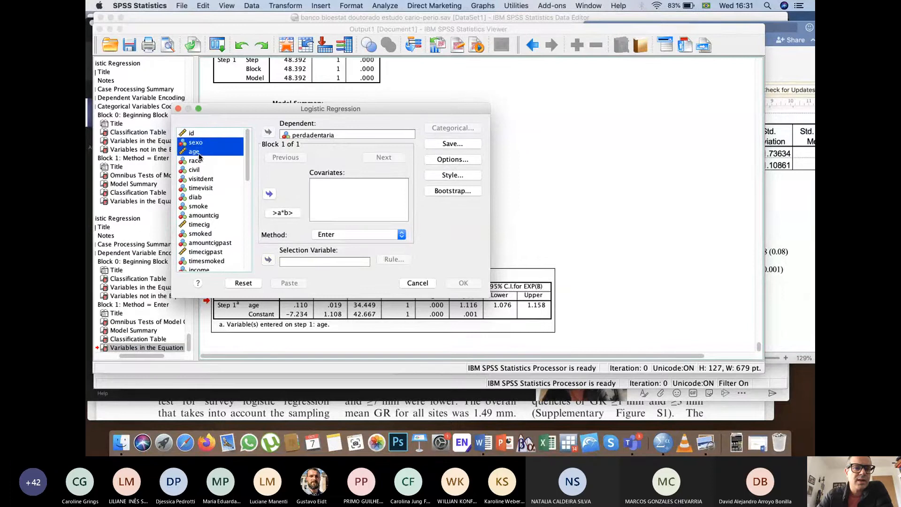
super+click(203, 179)
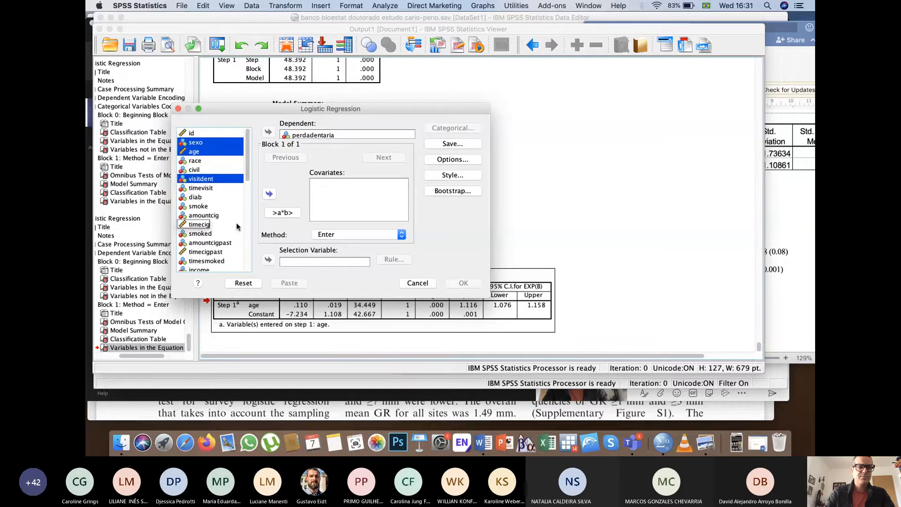
scroll(237, 227, down, 5)
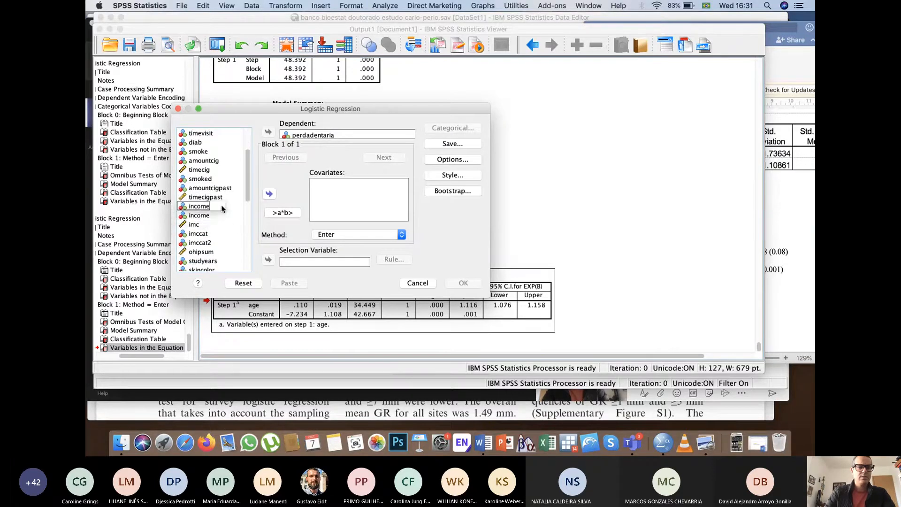
scroll(232, 232, down, 3)
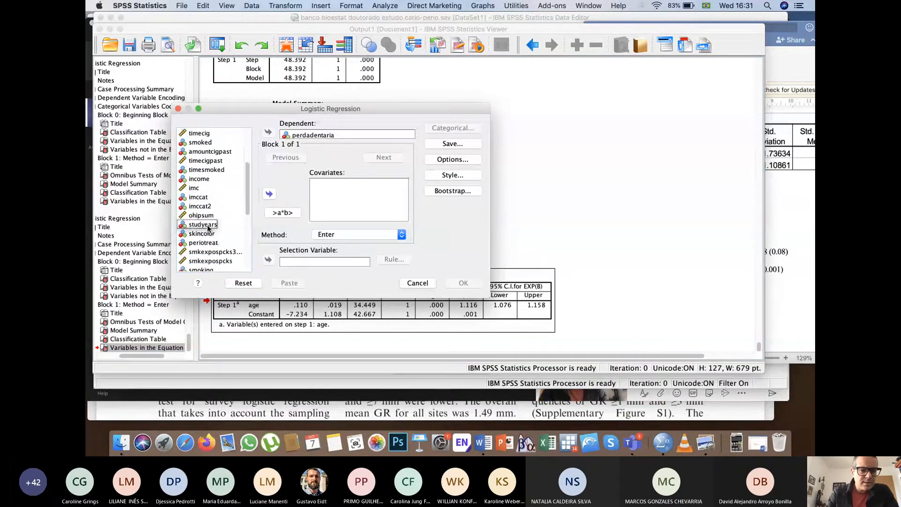
super+click(229, 226)
scroll(227, 227, down, 1)
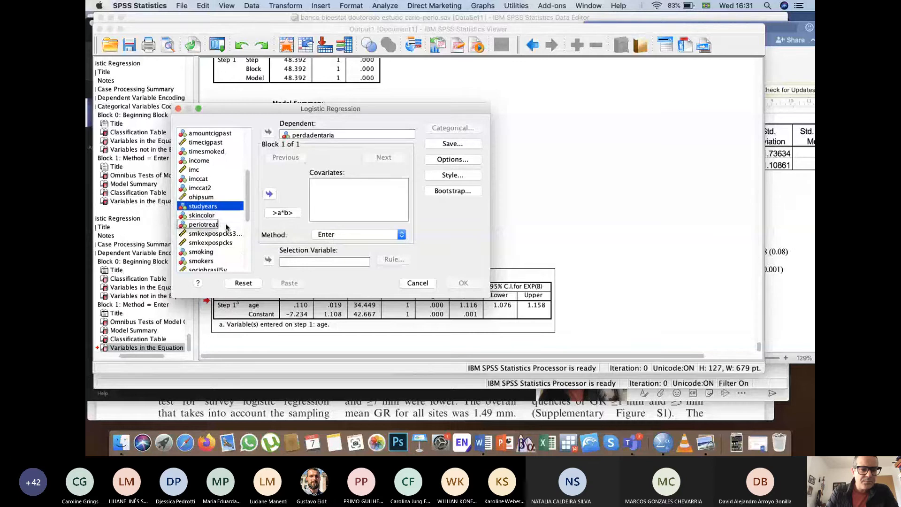
super+click(198, 254)
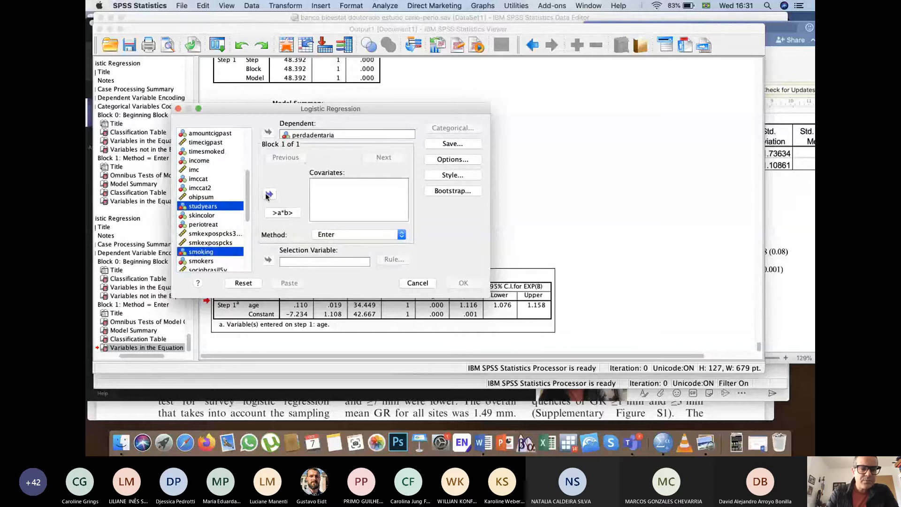
click(269, 194)
- Define visitdent and smoking as categorical covariates of the logistic regression
click(357, 201)
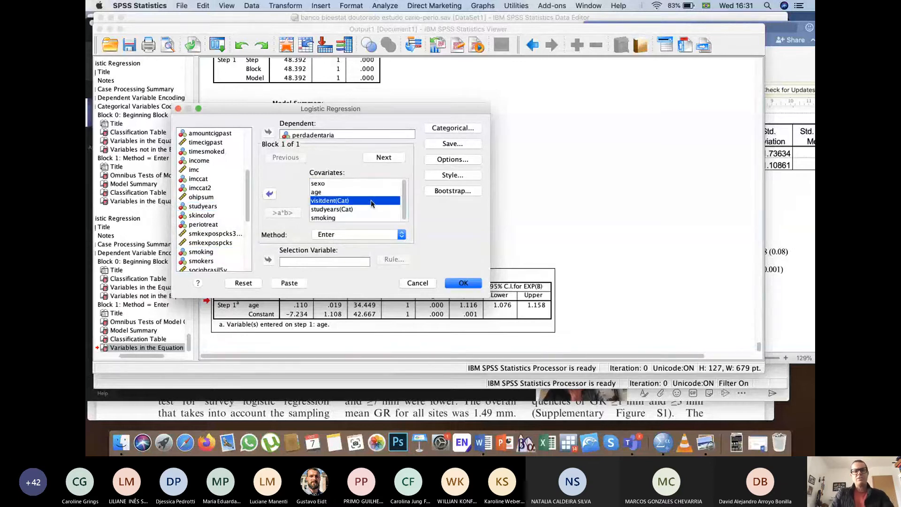
click(448, 128)
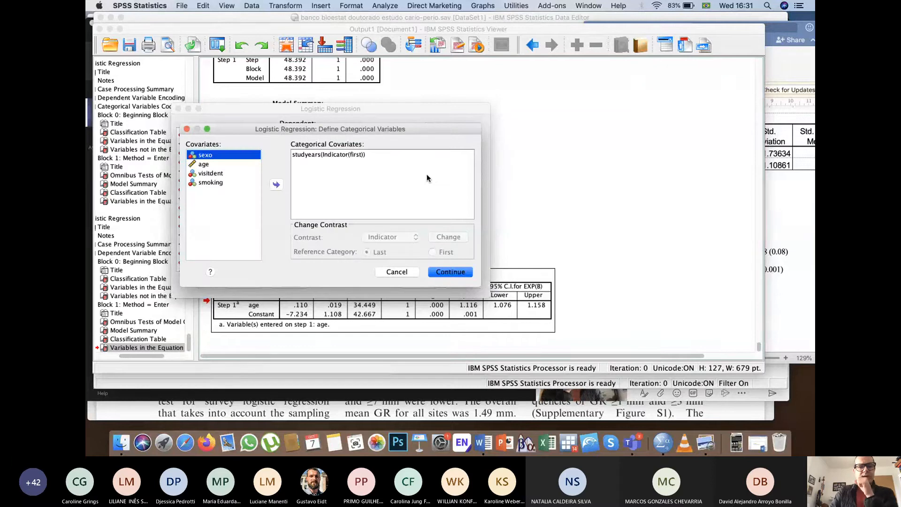
click(209, 173)
click(275, 185)
click(209, 173)
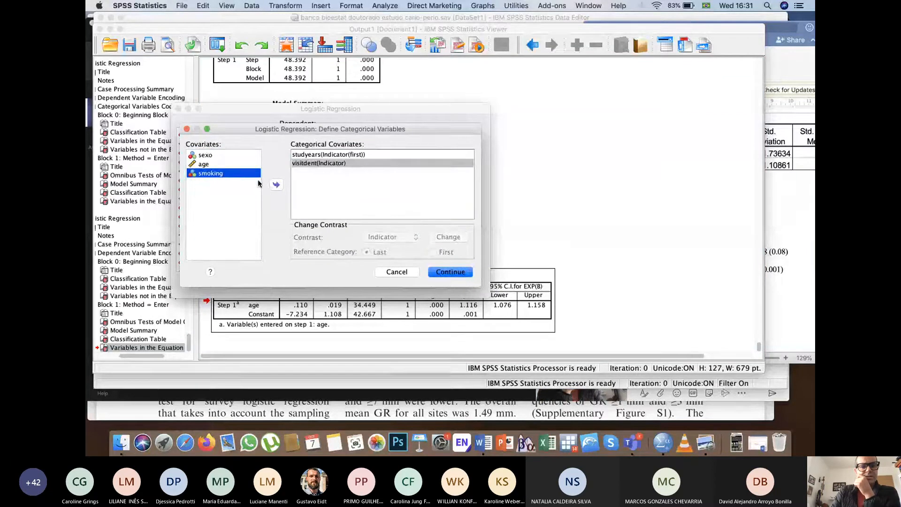
click(276, 185)
- Change the reference category of visitdent and smoking to First with Indicator contrast, and run the regression
drag(350, 165, 344, 173)
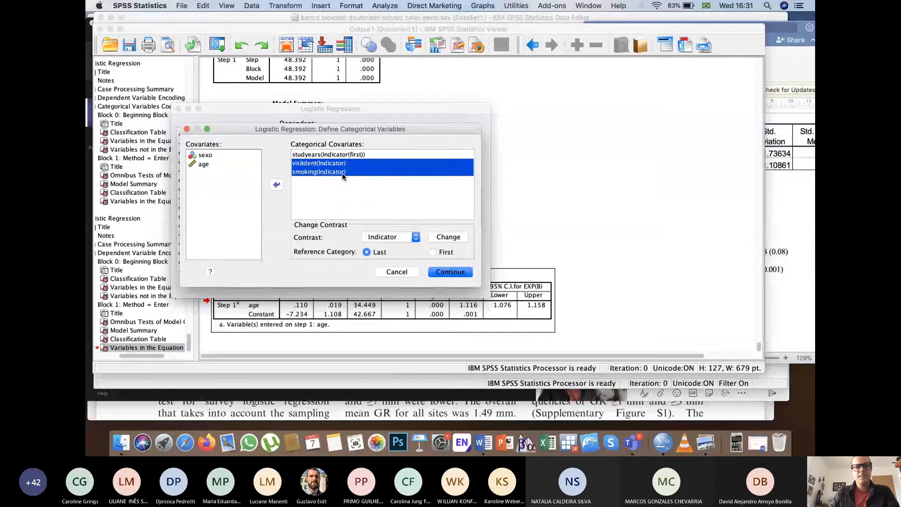
click(432, 251)
click(442, 237)
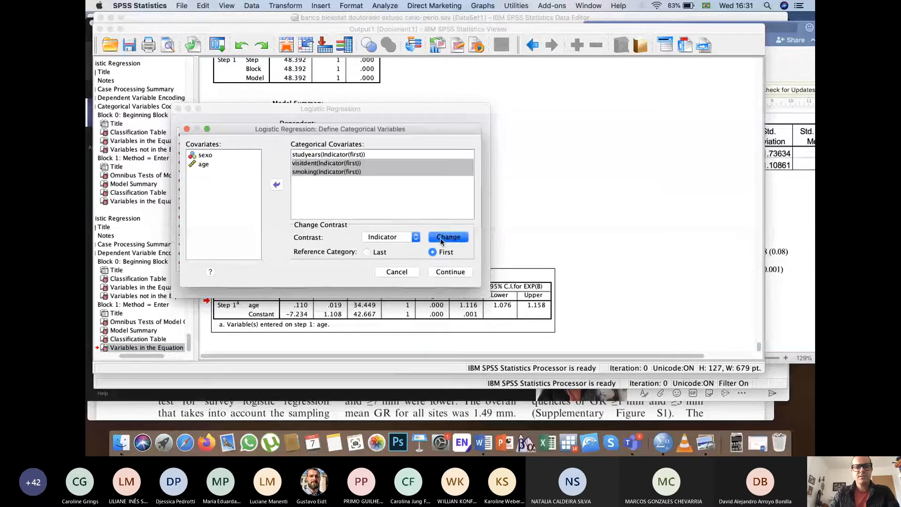
click(389, 198)
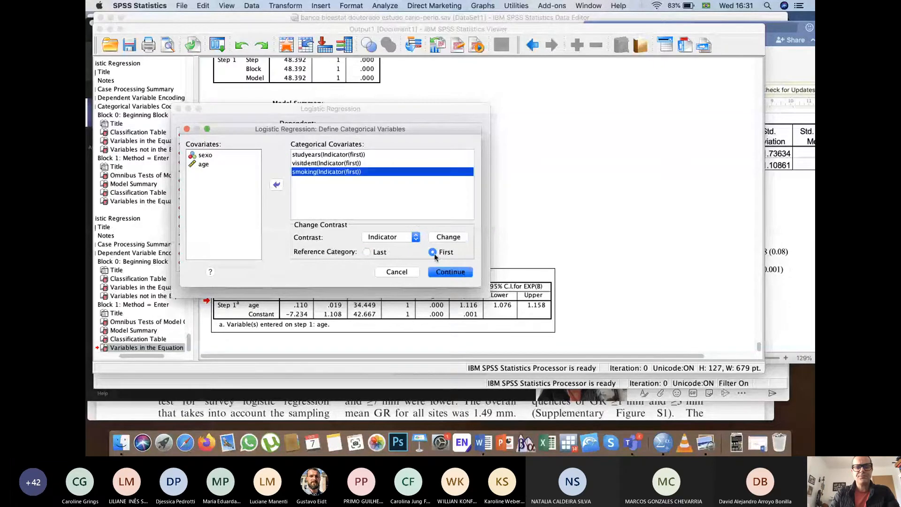
click(450, 272)
click(465, 283)
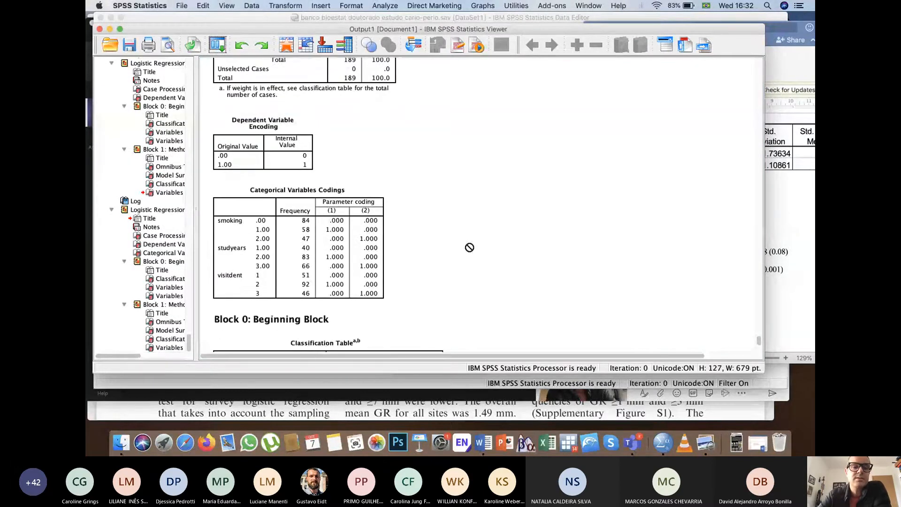
- Examine the new regression output from the categorical variable codings through the model summary to the final Variables in the Equation table
click(348, 230)
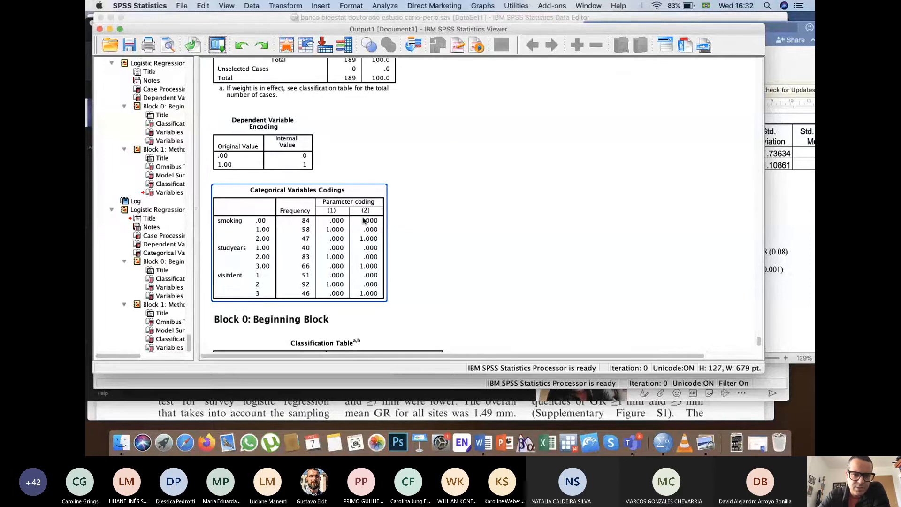
click(453, 293)
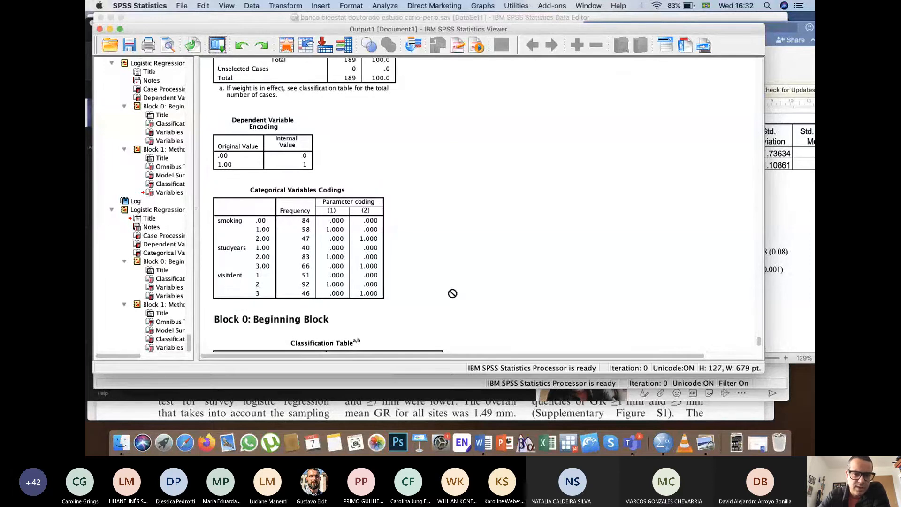
scroll(452, 294, down, 10)
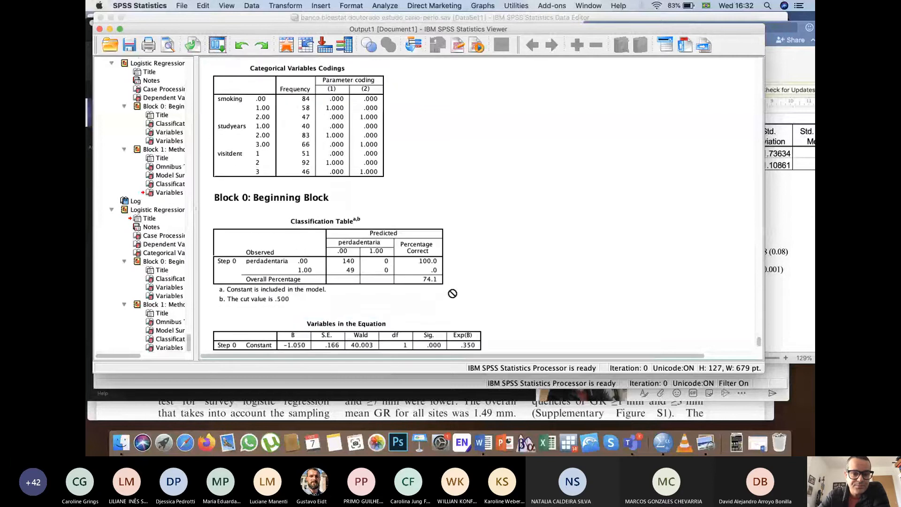
scroll(452, 293, down, 3)
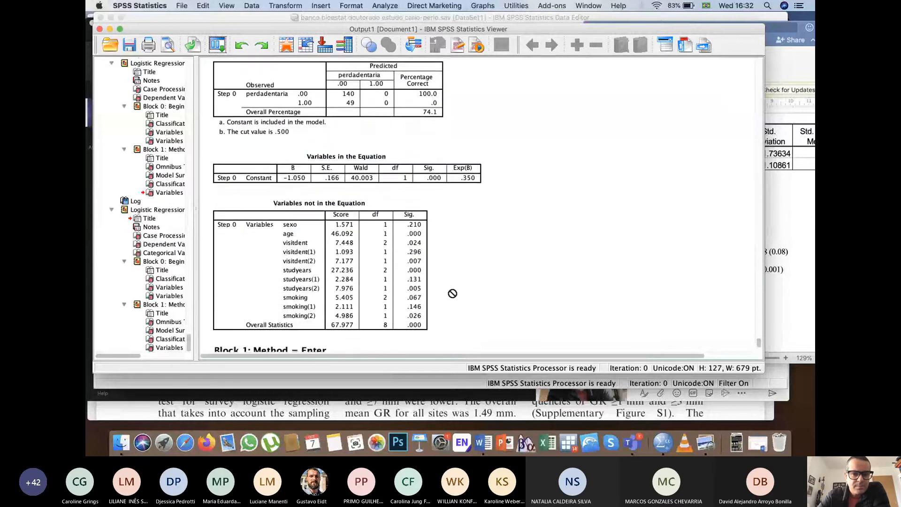
scroll(453, 293, down, 3)
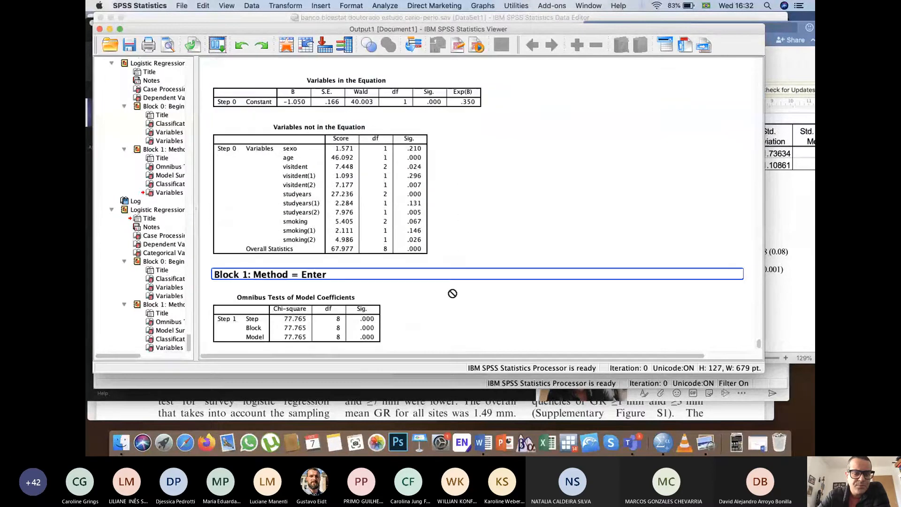
scroll(452, 293, down, 1)
scroll(452, 293, down, 5)
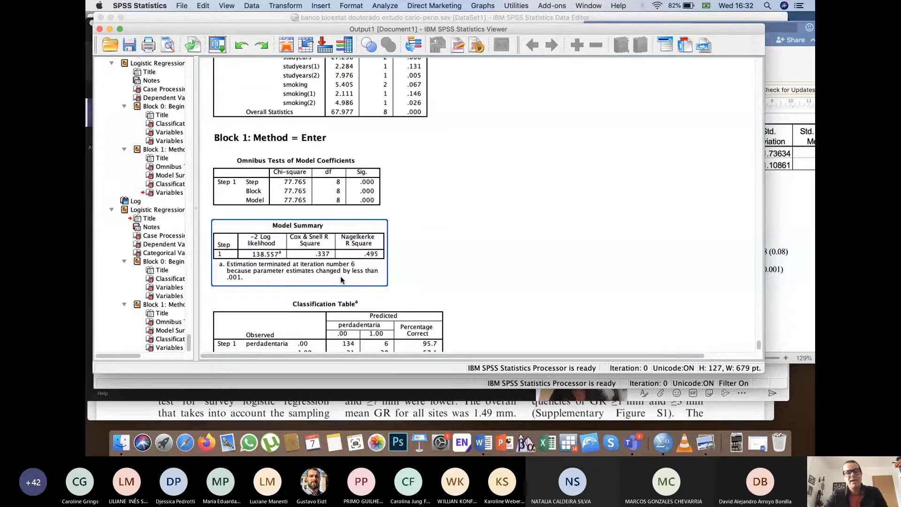
click(488, 284)
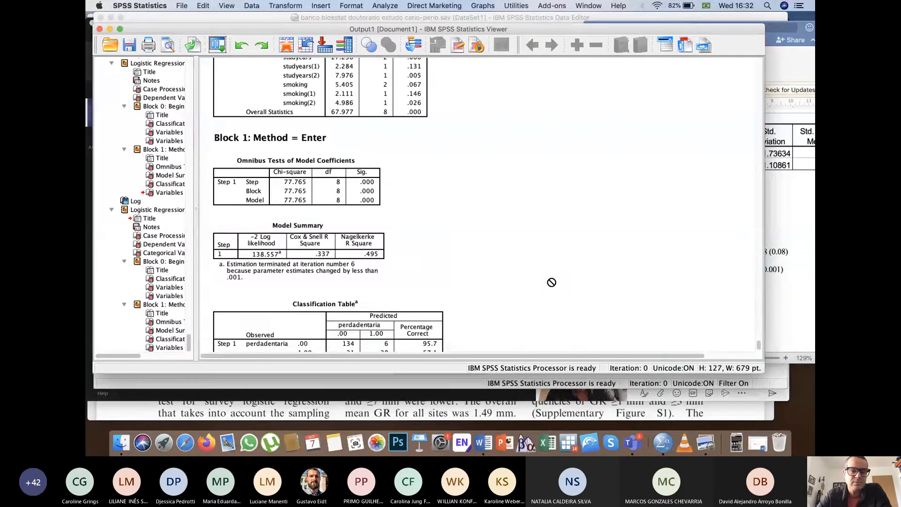
scroll(552, 282, down, 5)
scroll(552, 282, down, 3)
click(551, 282)
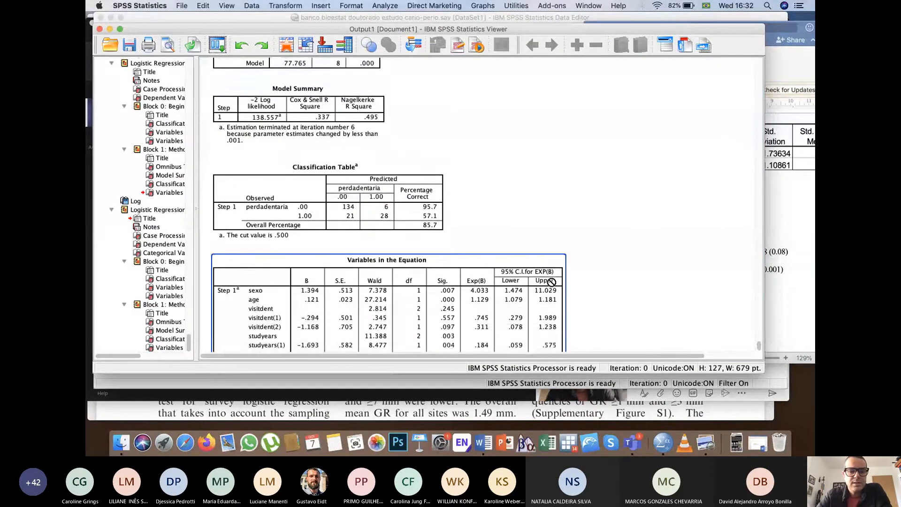
scroll(551, 282, down, 5)
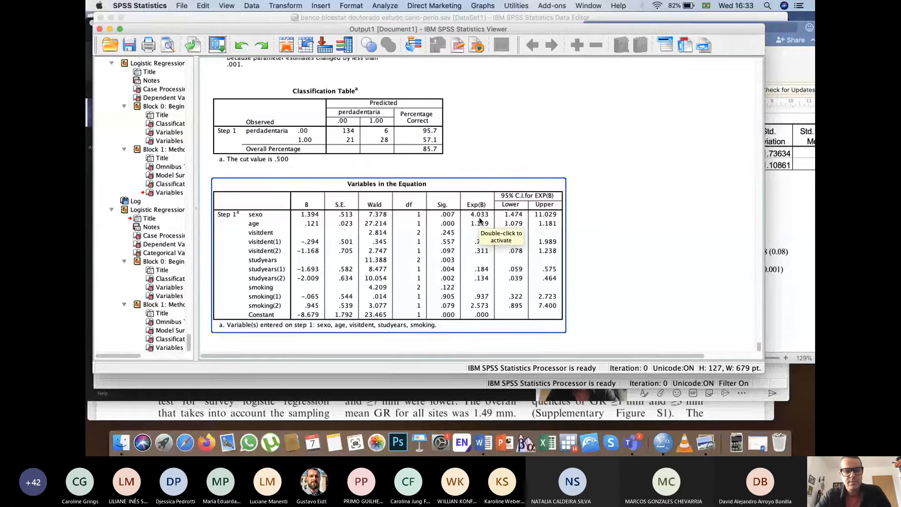
- Compare the unadjusted odds ratios listed in the Word notes, such as Sexo and Visitdent, with the adjusted Exp(B) values
key(super+Tab)
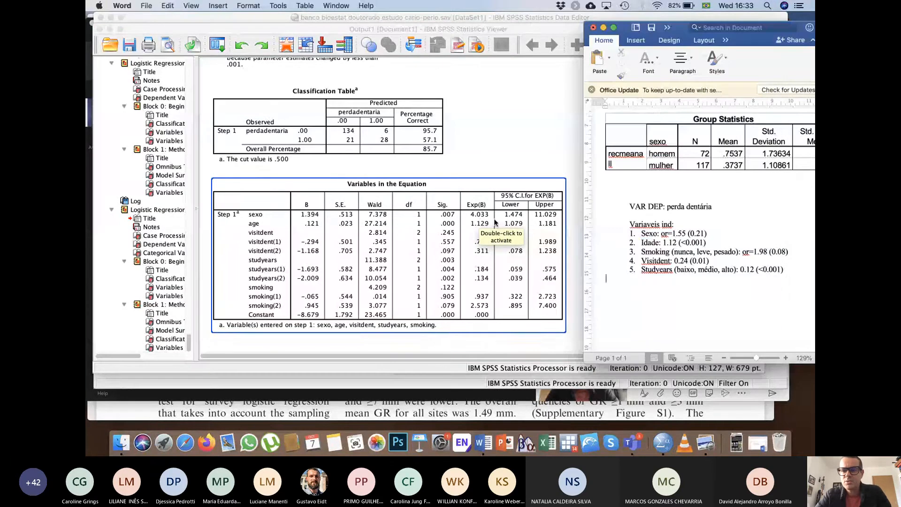
double_click(675, 233)
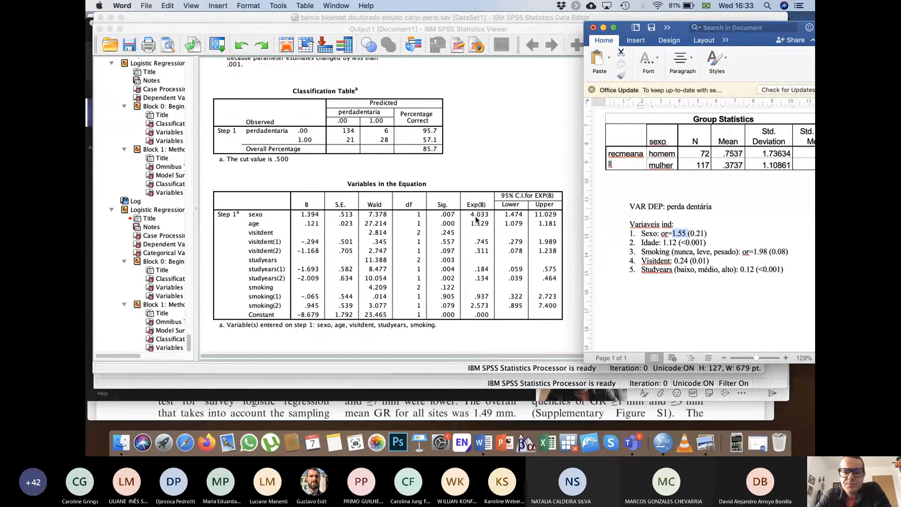
drag(680, 237, 554, 399)
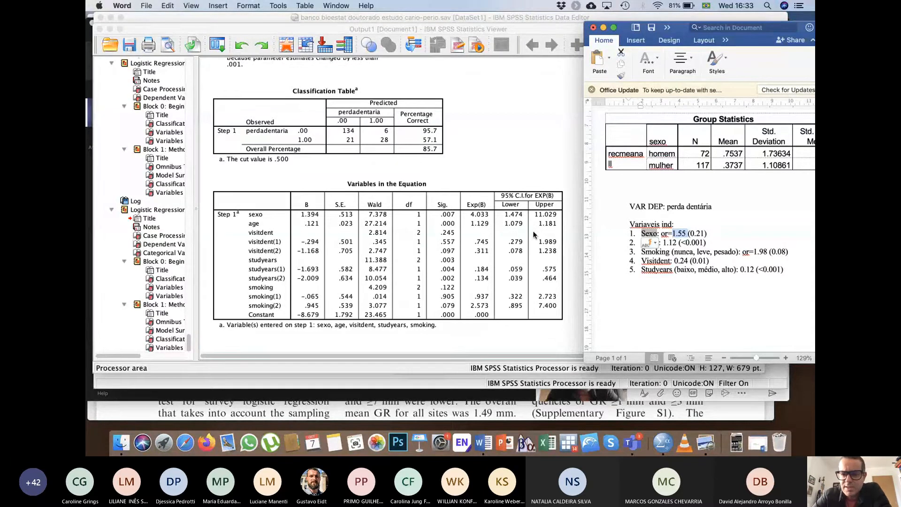
click(662, 253)
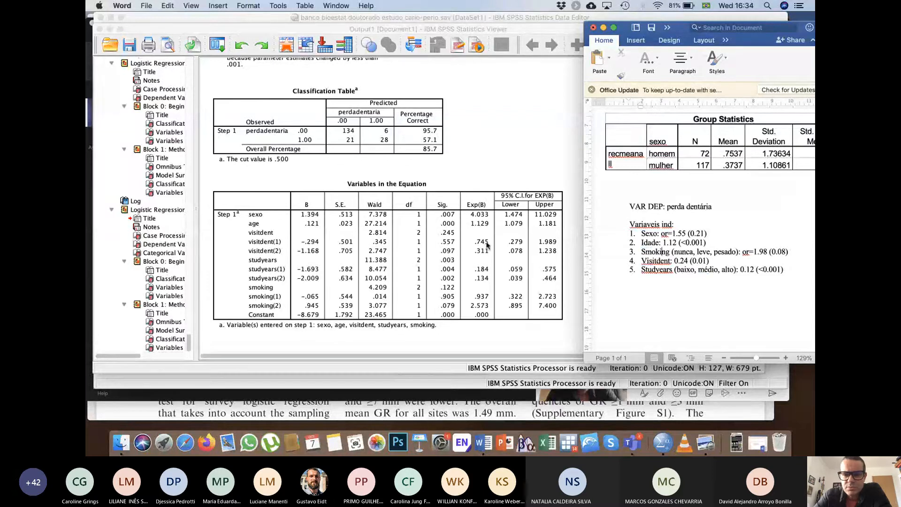
drag(689, 261, 676, 262)
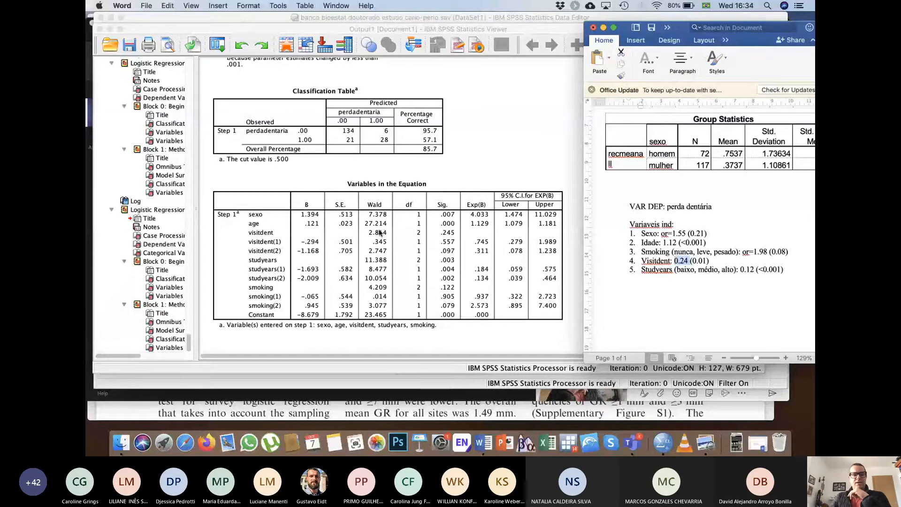
- Reopen the logistic regression in SPSS and remove visitdent from the covariates
click(454, 250)
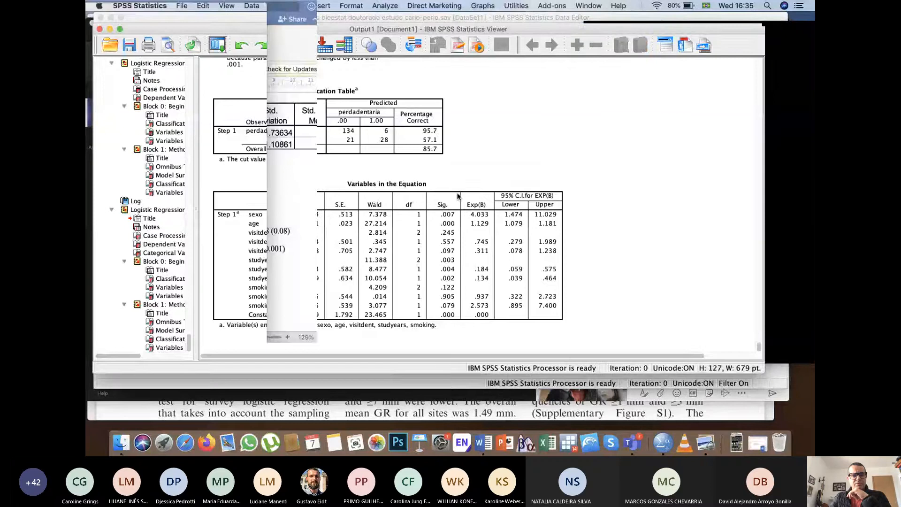
click(218, 44)
click(227, 63)
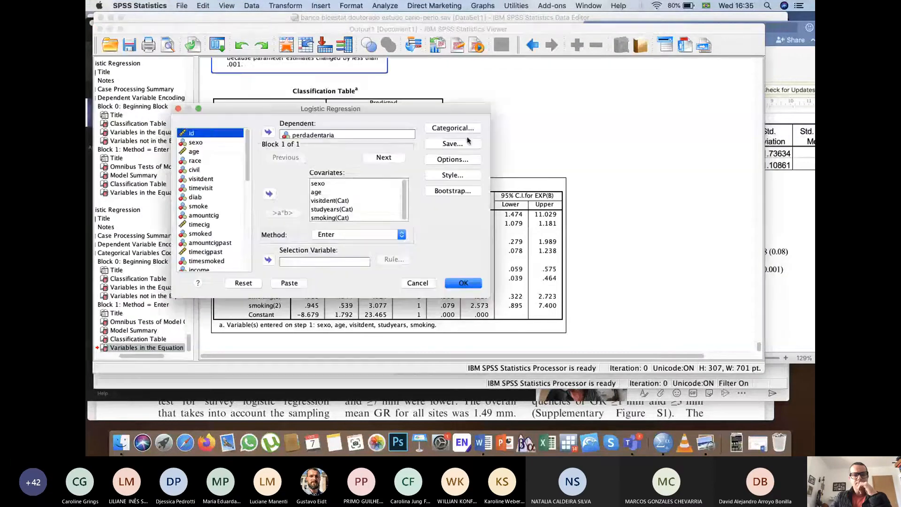
click(323, 200)
click(269, 194)
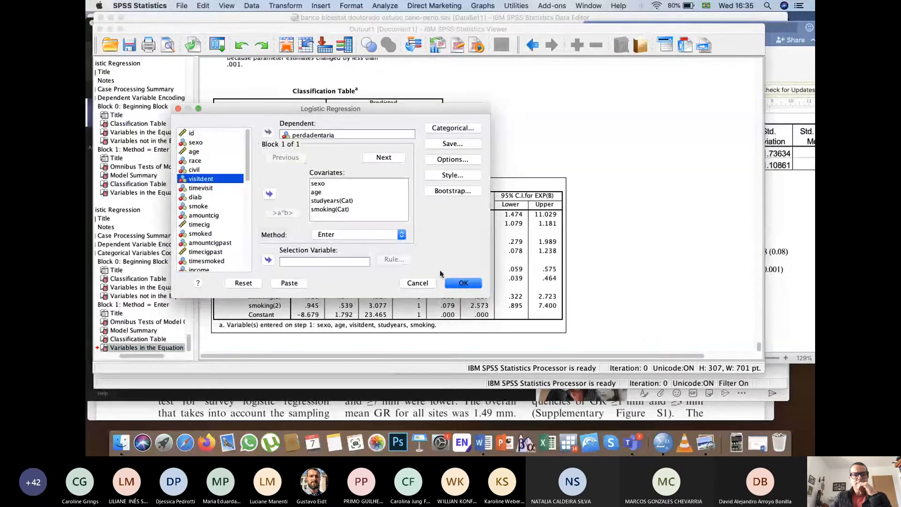
- Run the logistic regression with sexo, age, studyears and smoking, and check the -2 Log likelihood in the Block 1 Model Summary
key(Return)
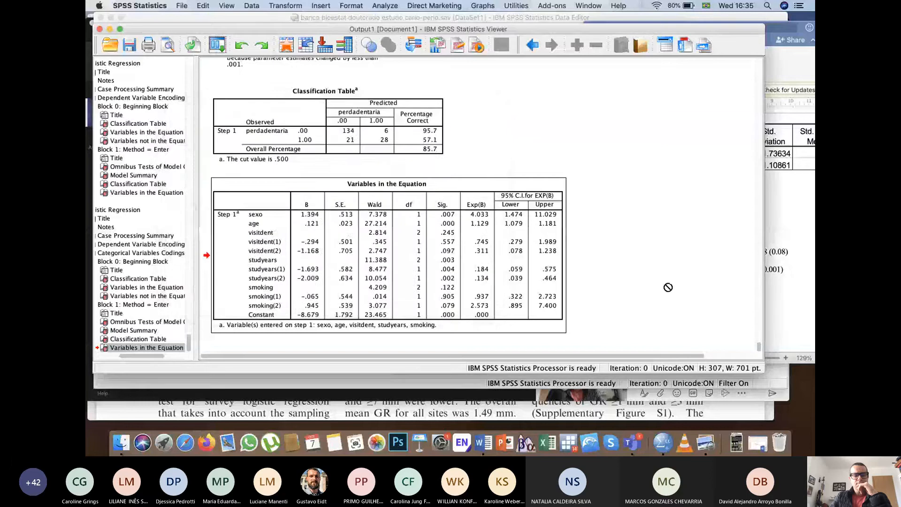
scroll(668, 287, down, 10)
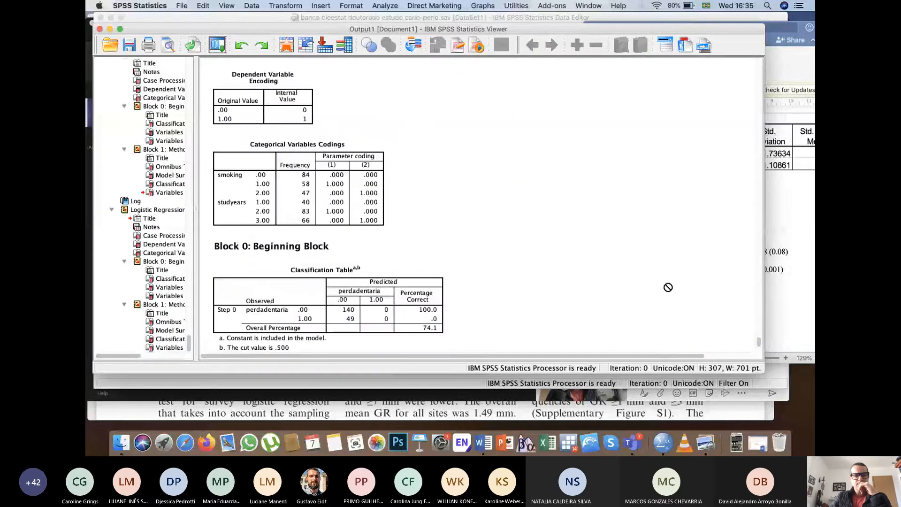
scroll(668, 287, down, 5)
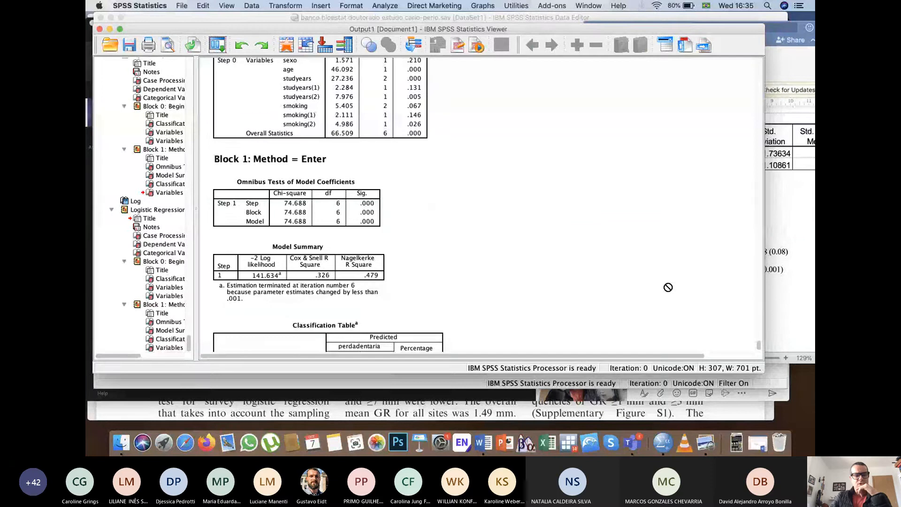
click(261, 281)
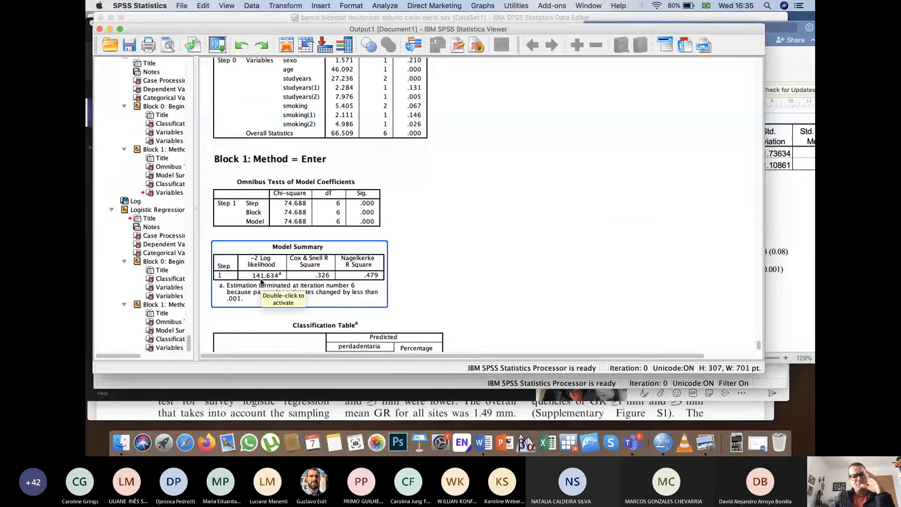
click(621, 271)
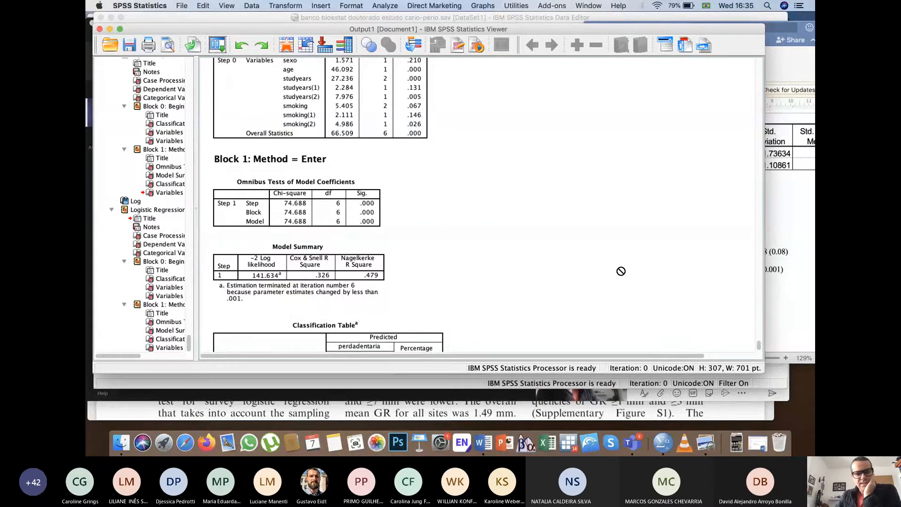
- Examine the Classification Table and the adjusted Exp(B) and Sig. values for the model with sexo, age, studyears and smoking
scroll(621, 270, down, 3)
scroll(621, 270, down, 1)
scroll(621, 271, down, 3)
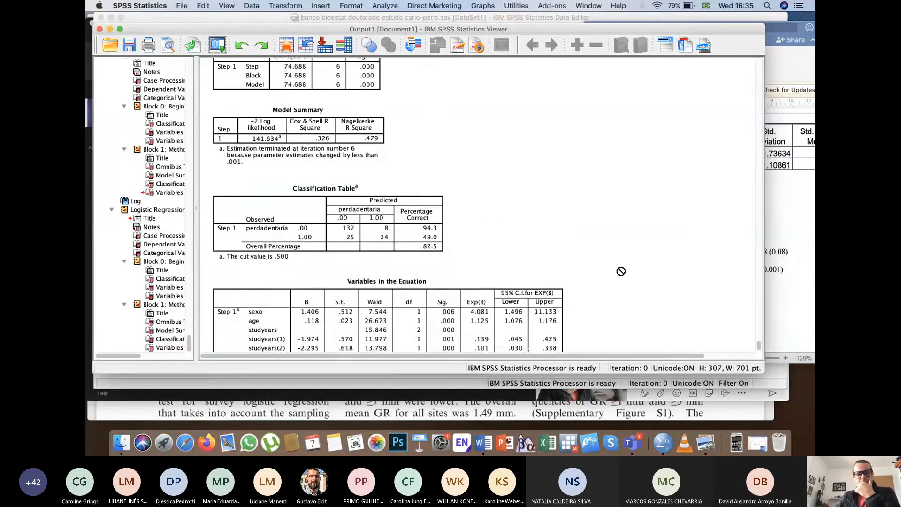
scroll(620, 271, down, 3)
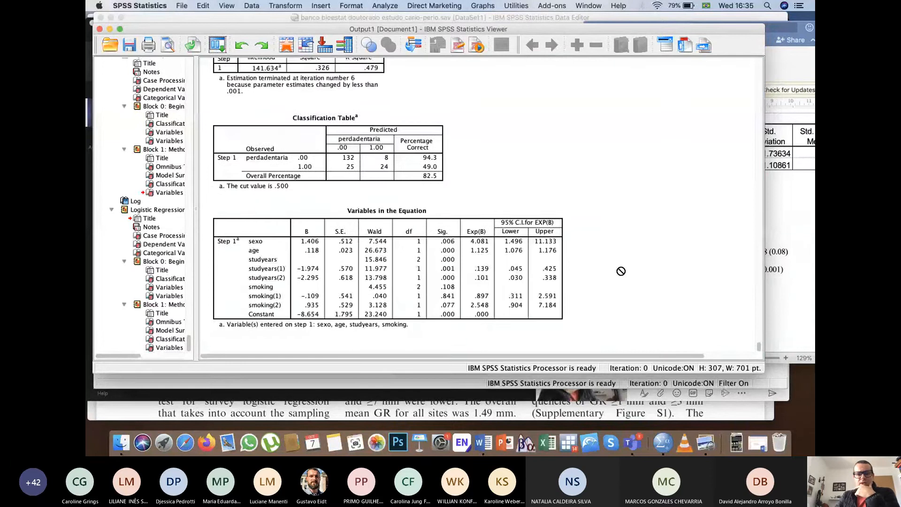
click(470, 263)
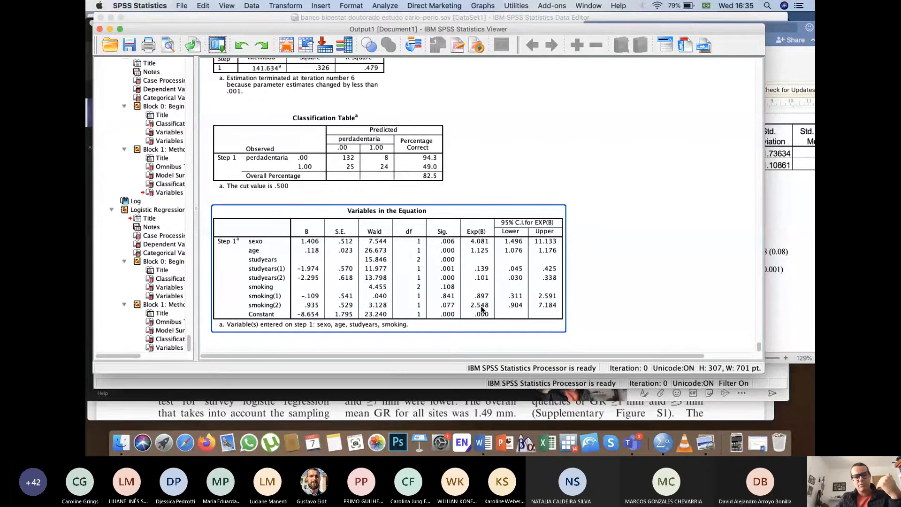
click(596, 300)
scroll(596, 301, up, 15)
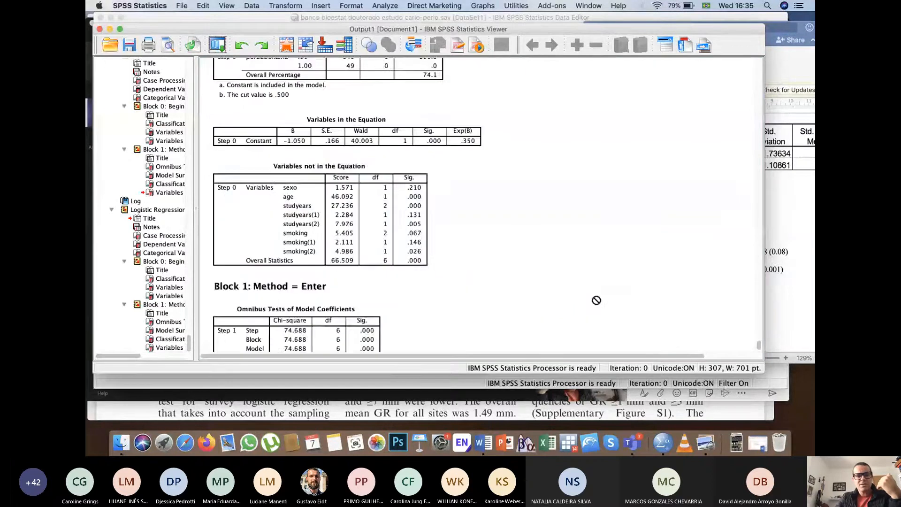
scroll(595, 300, down, 15)
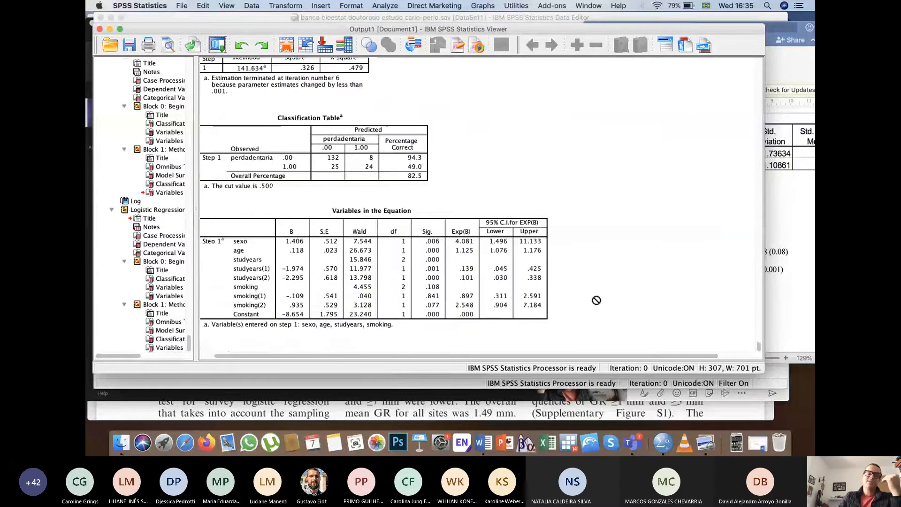
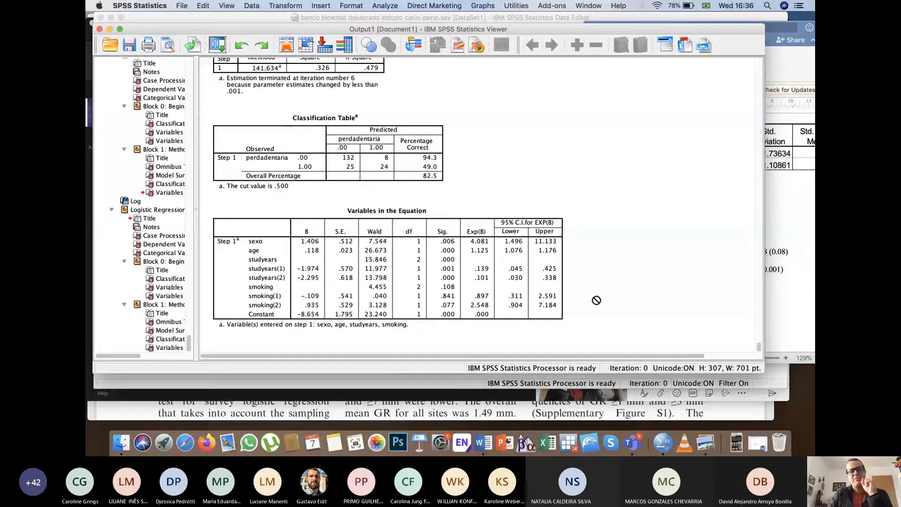
- Reopen the logistic regression, remove smoking from the covariates, and run the model again
click(382, 122)
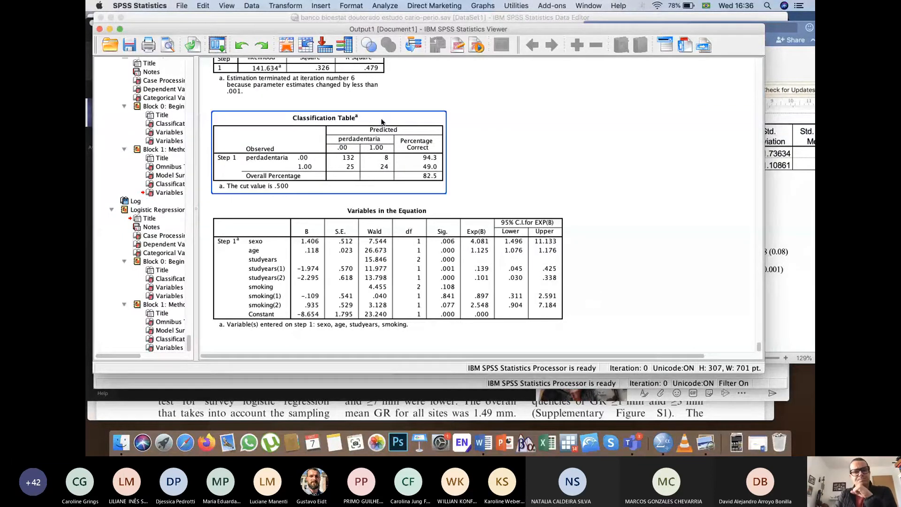
click(277, 67)
click(331, 211)
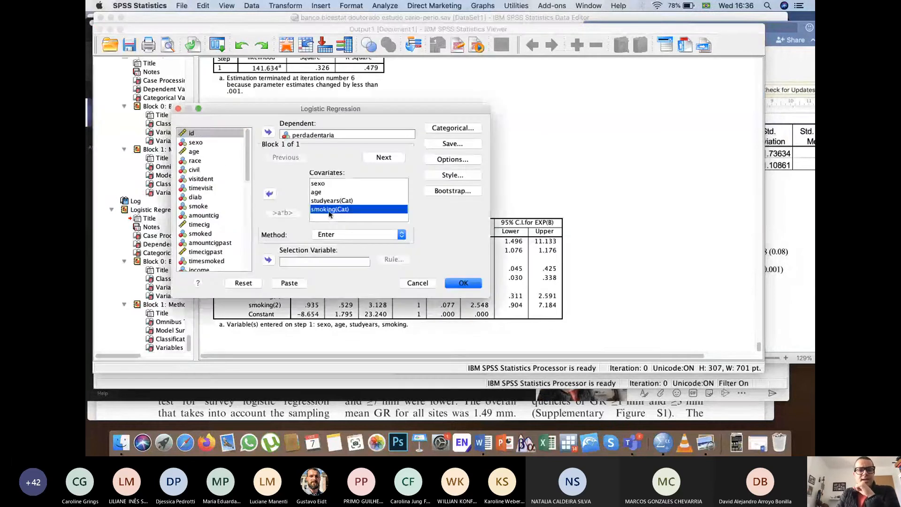
click(268, 193)
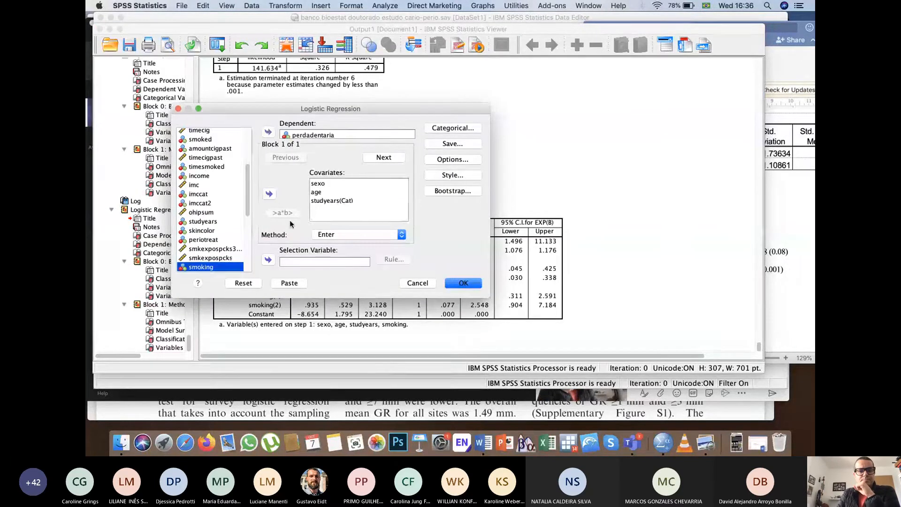
click(466, 285)
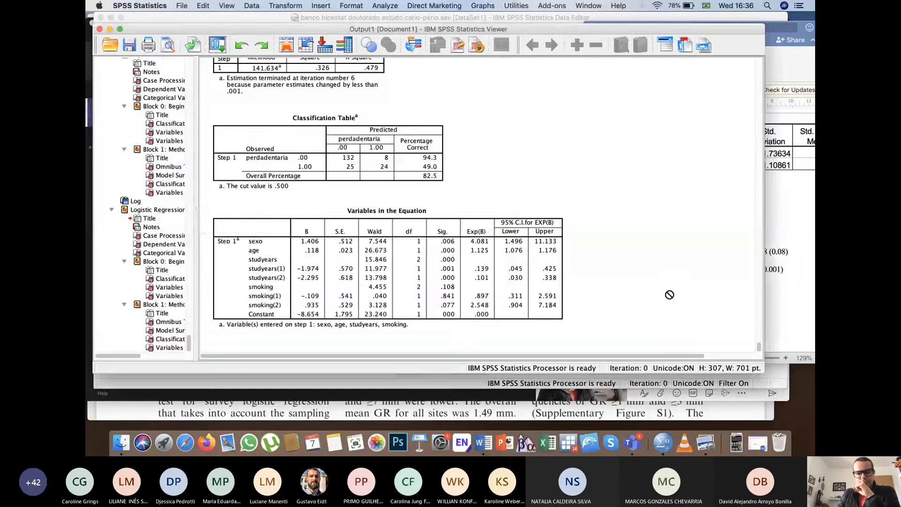
- Examine the Model Summary, Variables in the Equation and Classification Table for the model with sexo, age and studyears
scroll(670, 294, down, 13)
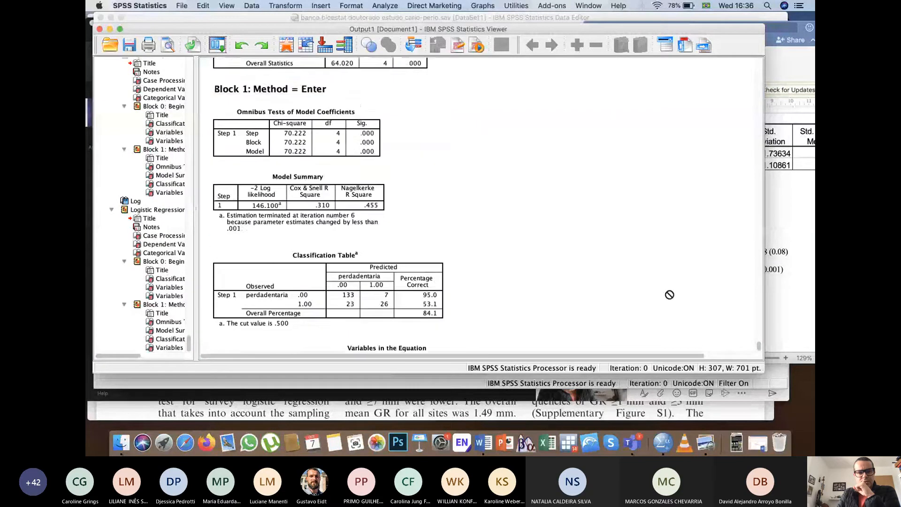
click(264, 177)
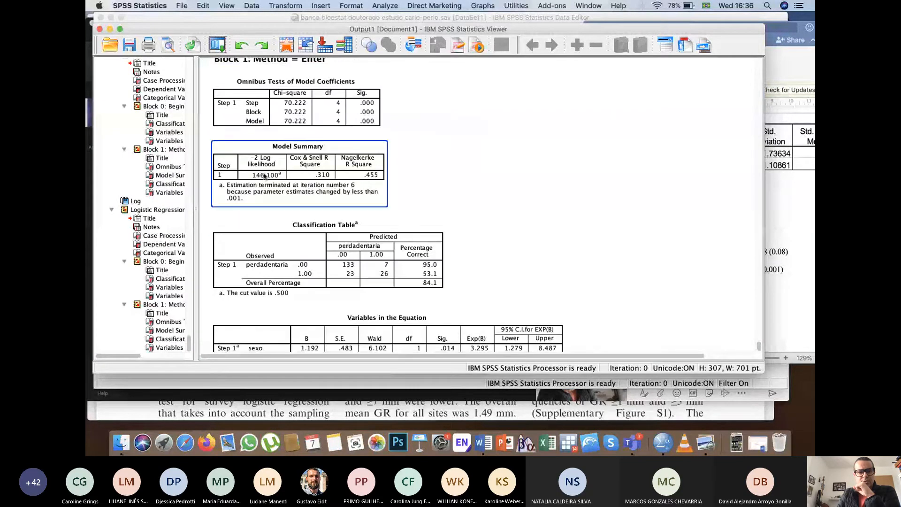
click(633, 289)
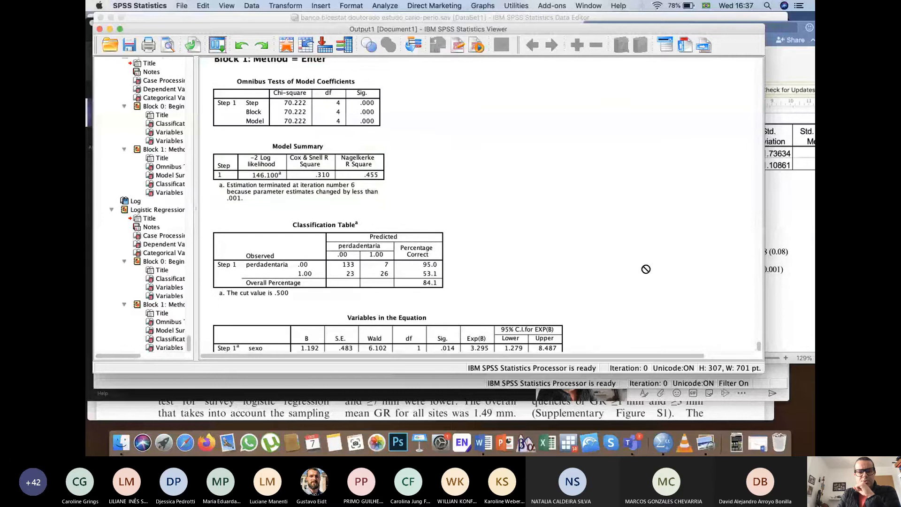
scroll(646, 269, down, 5)
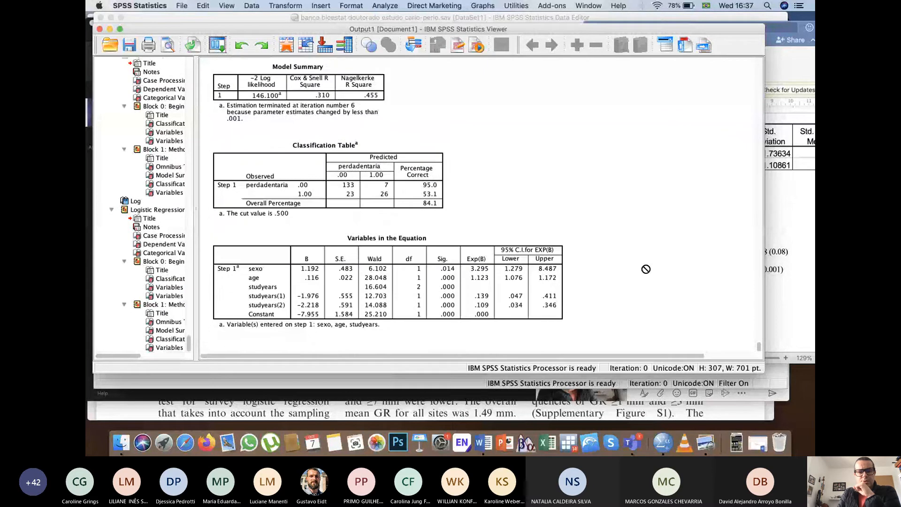
click(464, 277)
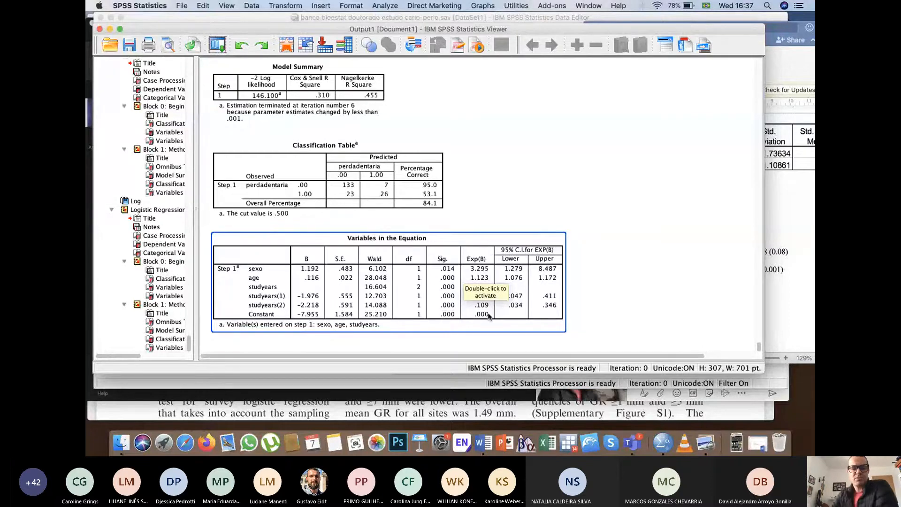
click(621, 280)
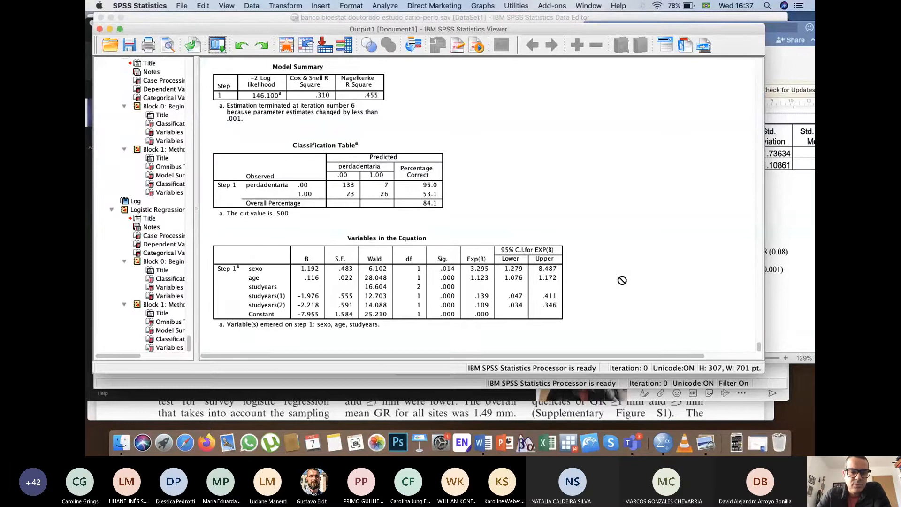
click(421, 202)
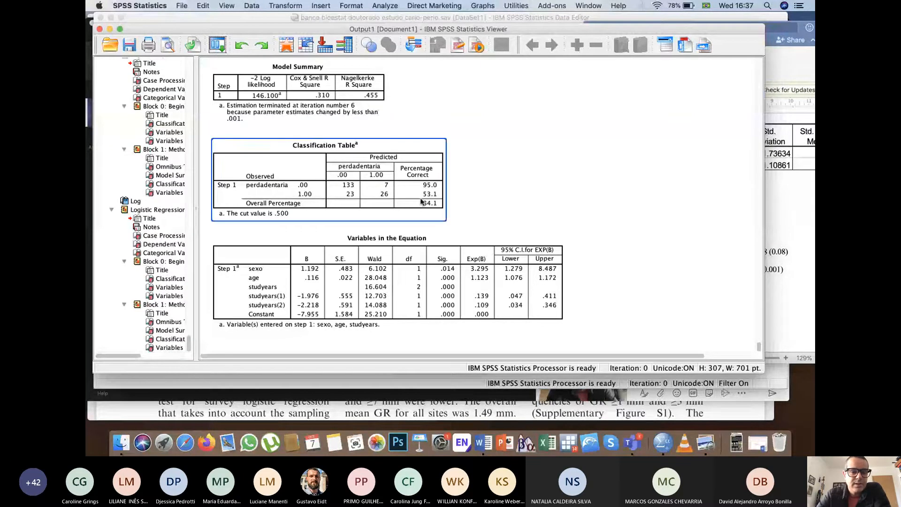
- Remove age from the logistic regression covariates, rerun the model with sexo and studyears, and inspect its Exp(B) values
click(217, 44)
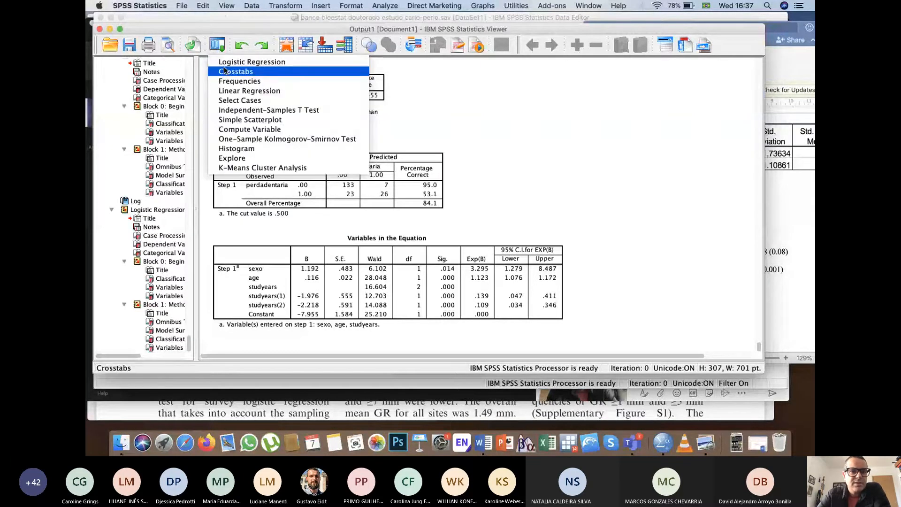
click(224, 64)
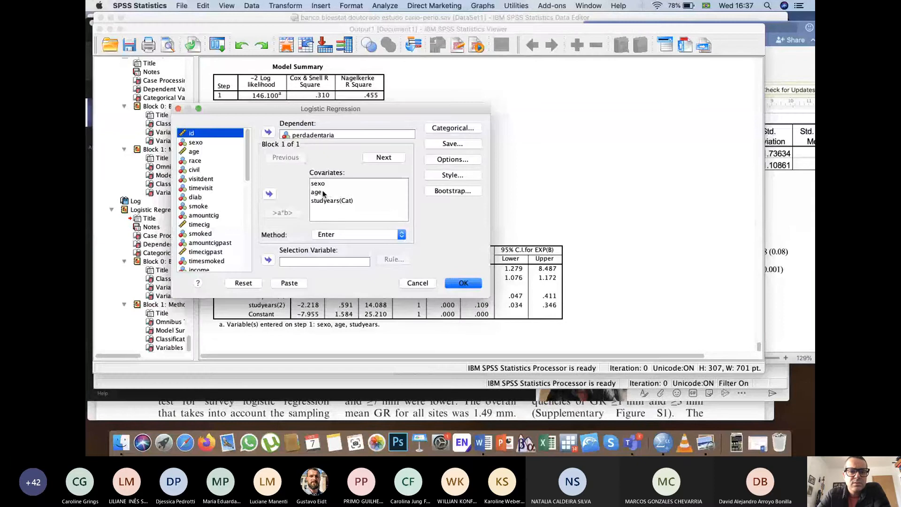
click(323, 201)
click(317, 193)
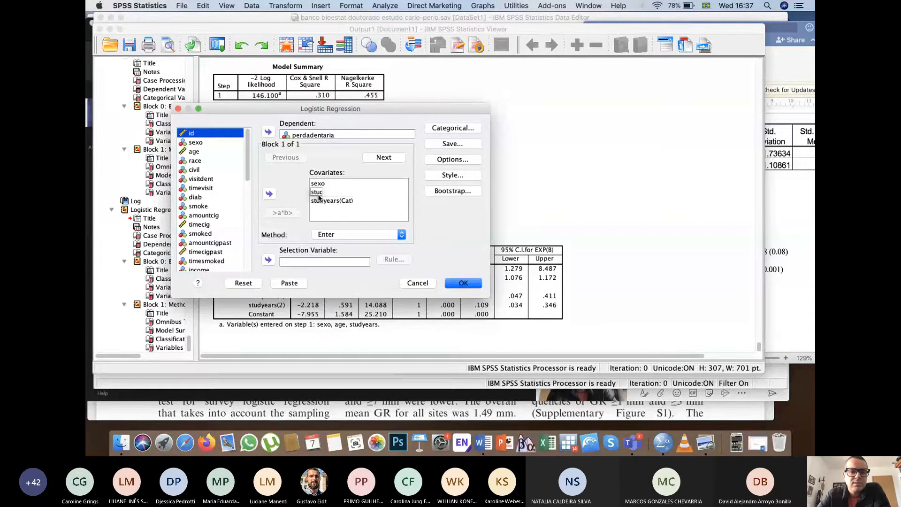
click(317, 193)
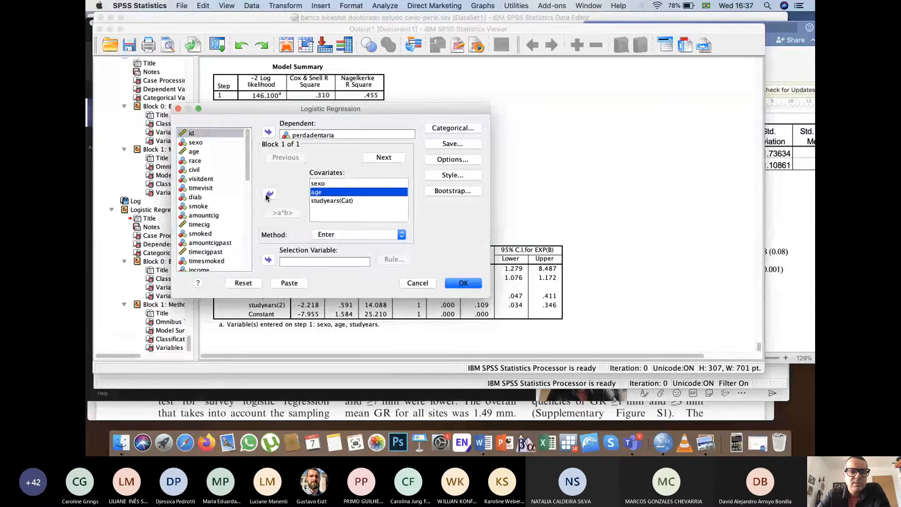
click(268, 194)
click(463, 283)
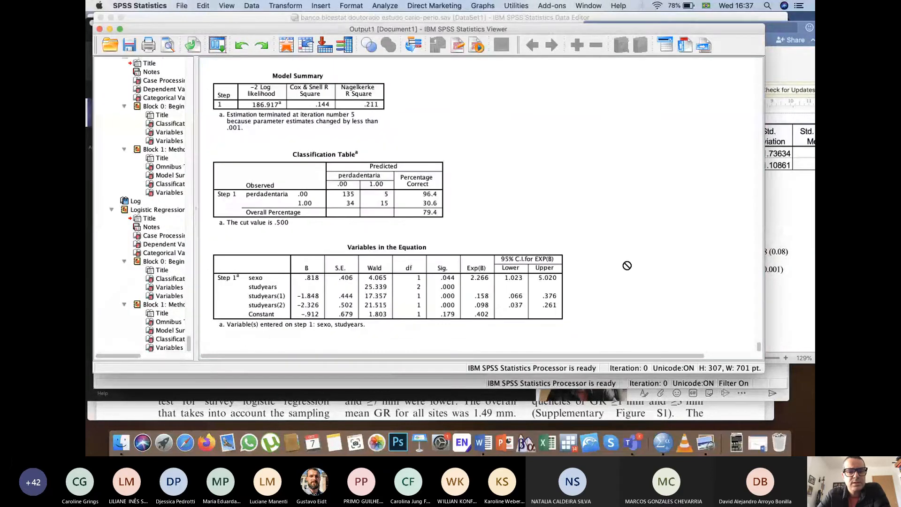
click(467, 289)
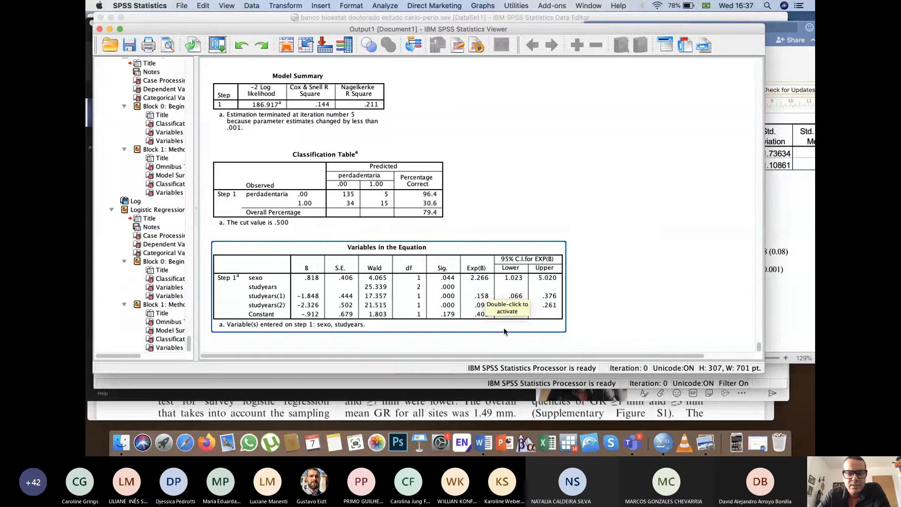
click(620, 302)
- Replace studyears with age in the logistic regression covariates, rerun the model, and inspect its Variables in the Equation table
click(217, 45)
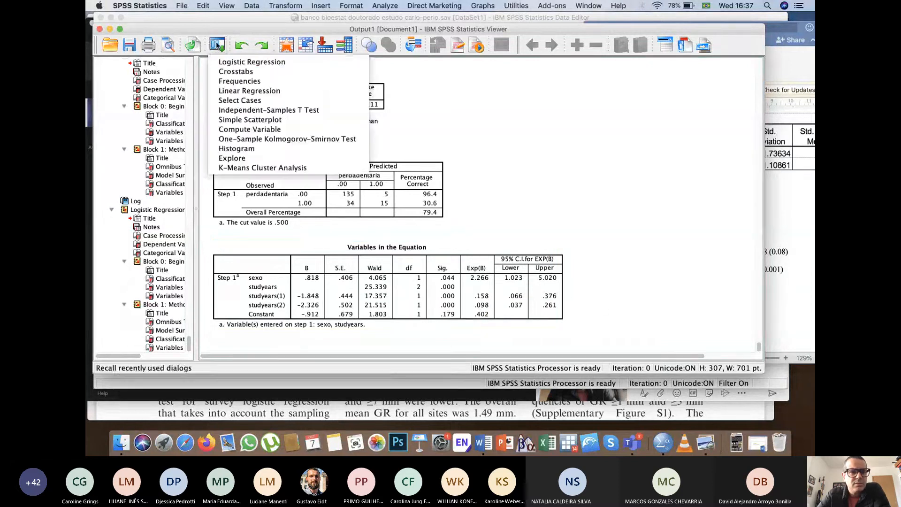
click(252, 62)
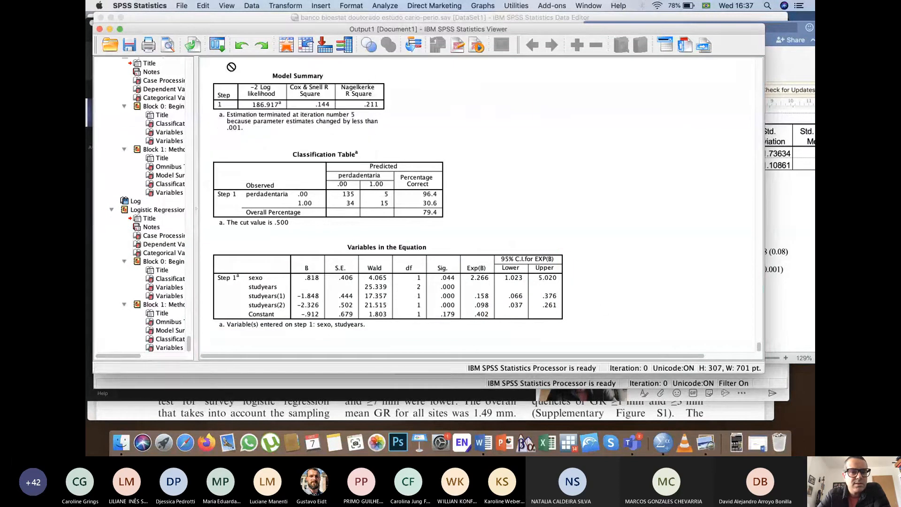
click(343, 192)
click(270, 195)
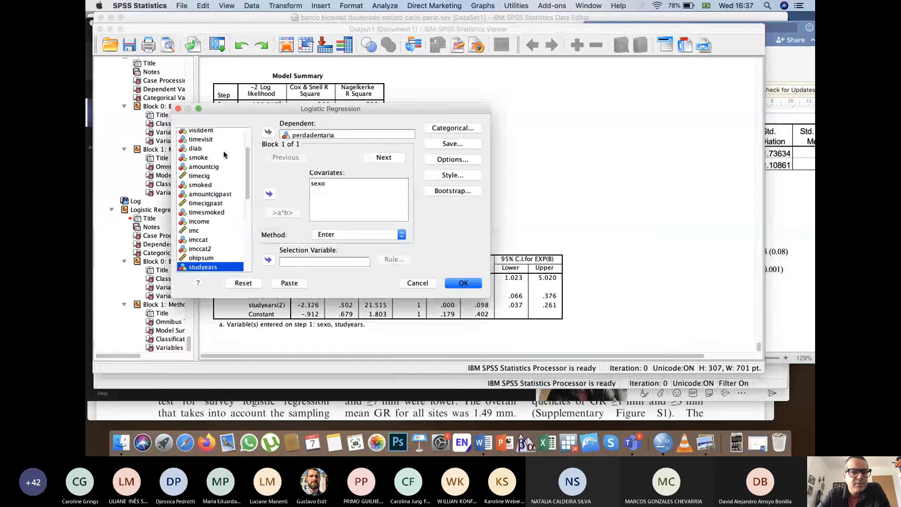
scroll(192, 155, up, 5)
click(192, 154)
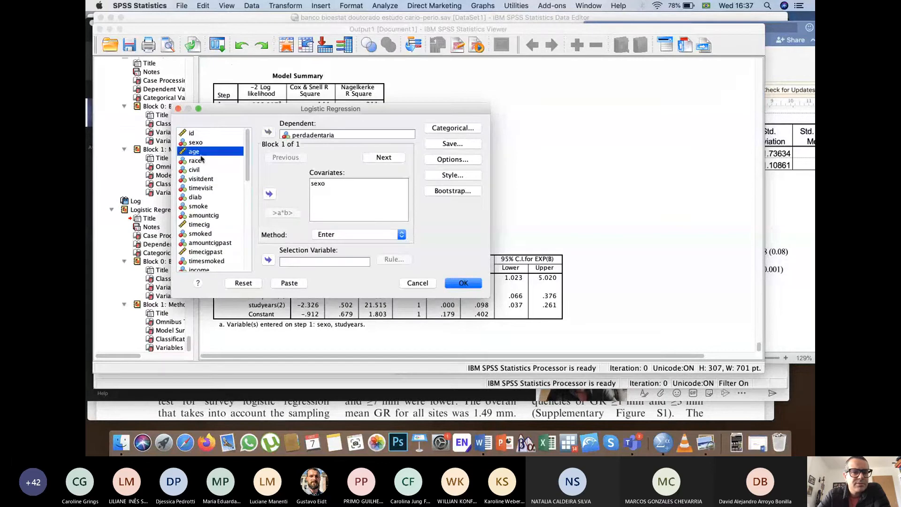
click(269, 193)
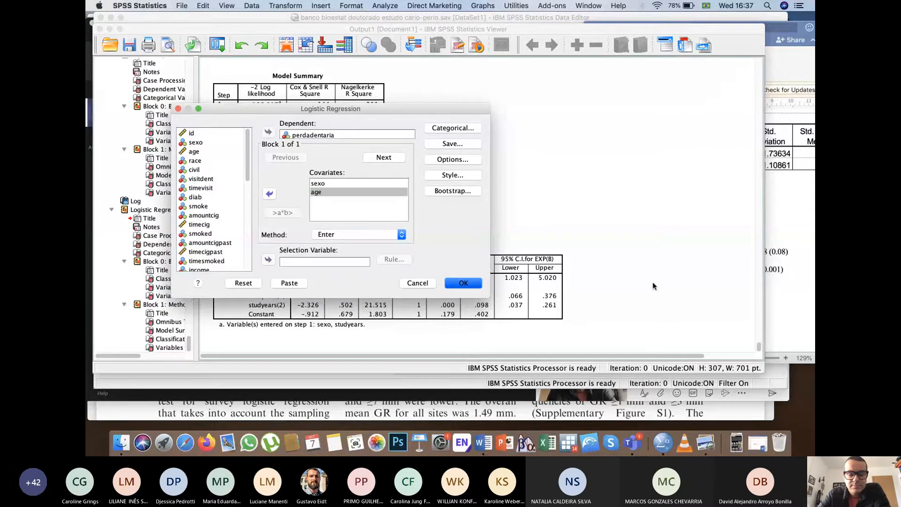
key(Return)
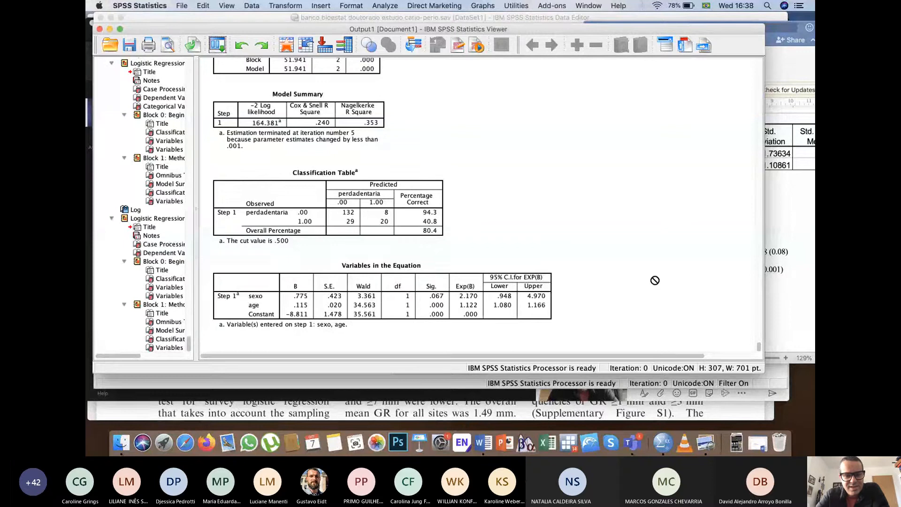
click(454, 269)
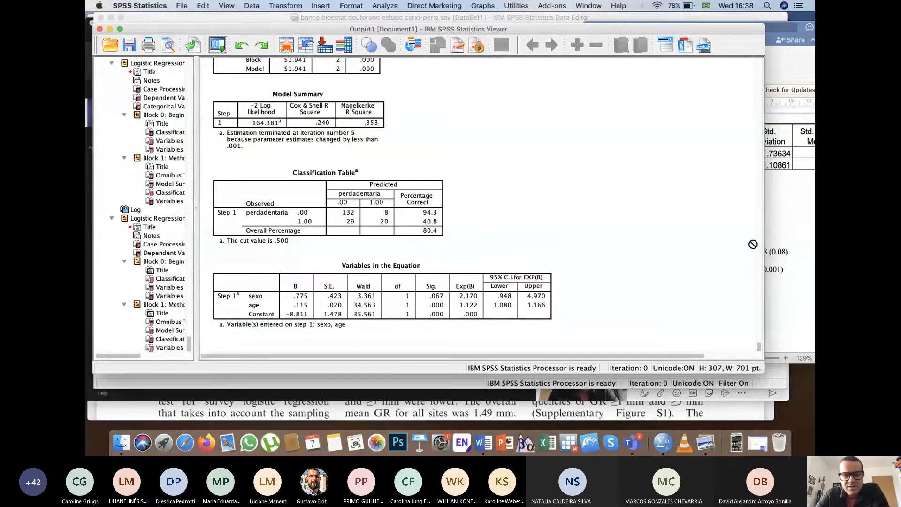
- Compare the univariate odds ratio and p-value for sexo in the Word notes with its row in the SPSS Variables in the Equation table
click(772, 244)
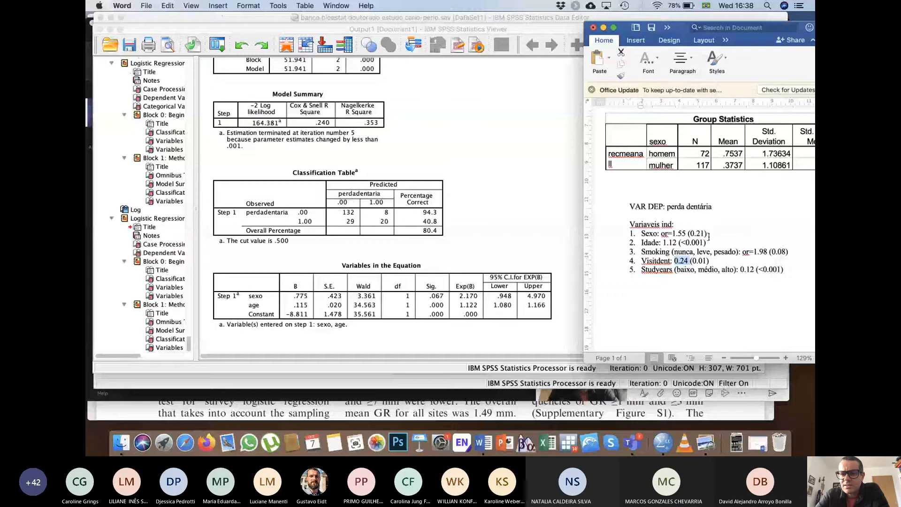
drag(706, 234, 693, 234)
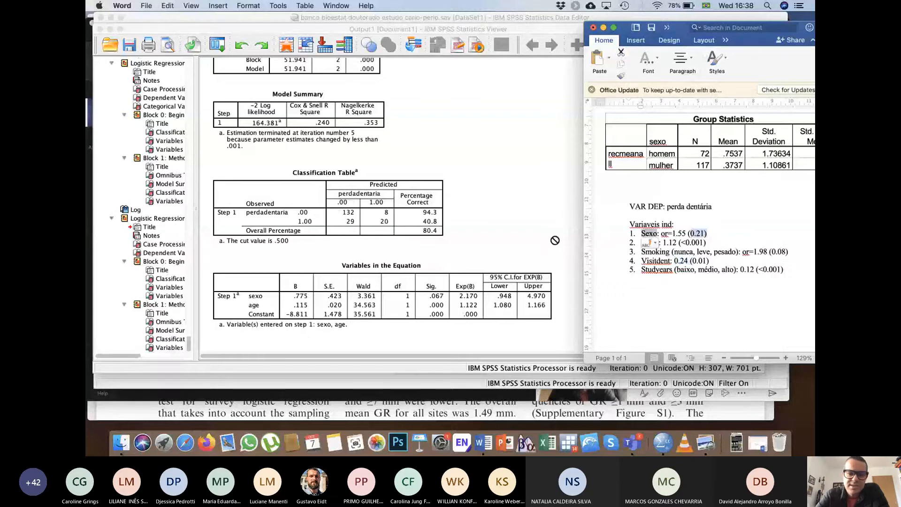
click(462, 318)
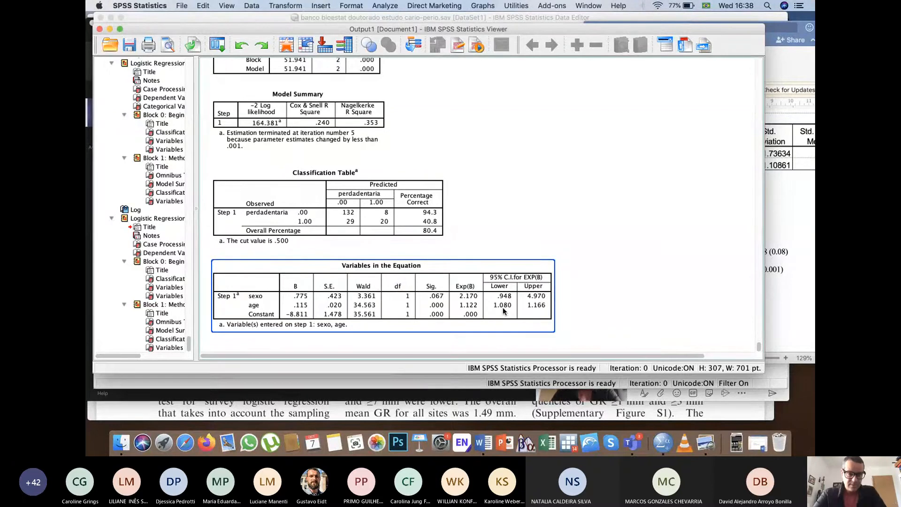
click(521, 215)
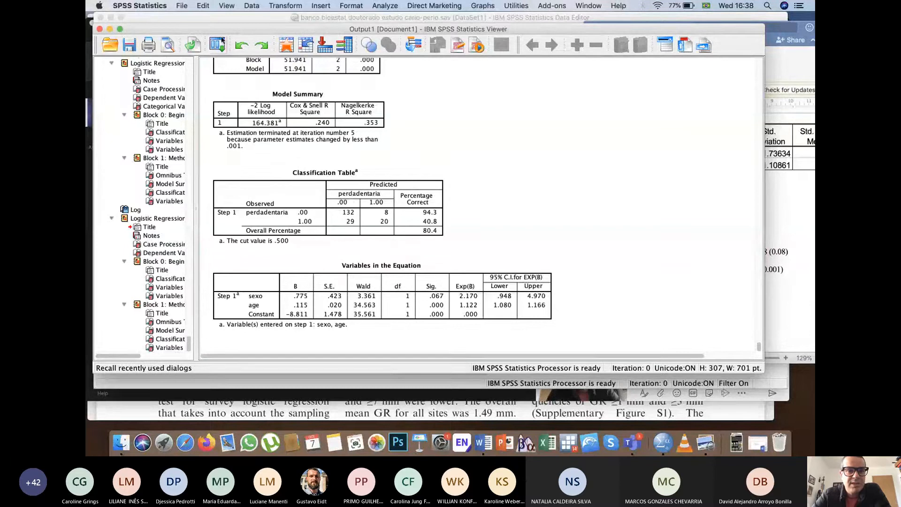
- Reopen the logistic regression and add studyears to the covariates alongside sexo and age
drag(230, 32, 230, 34)
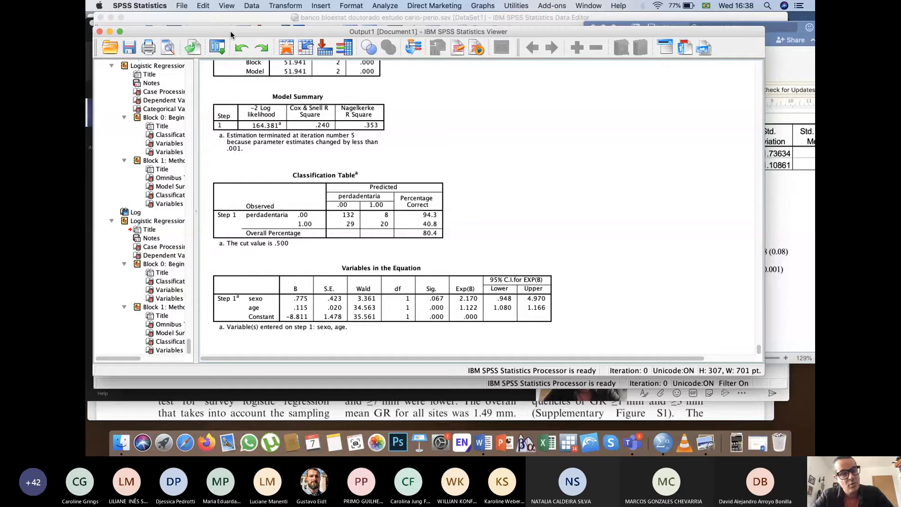
click(216, 47)
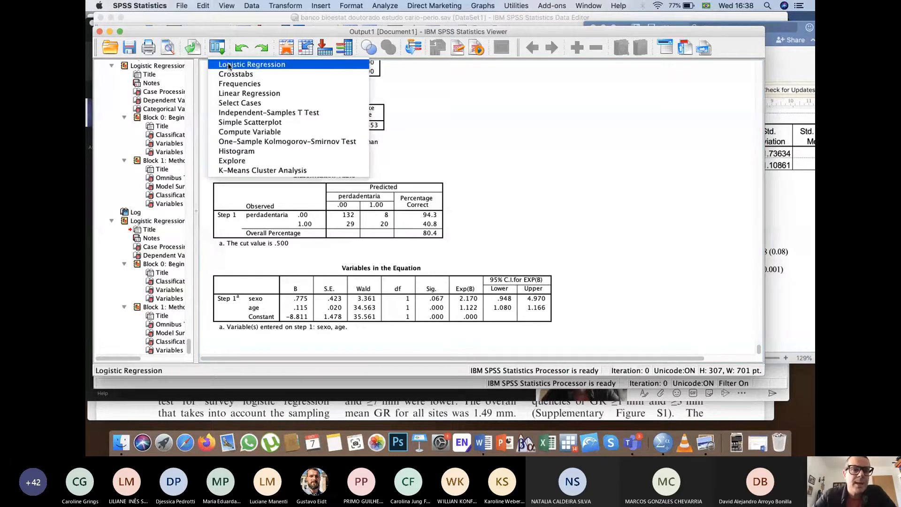
click(228, 64)
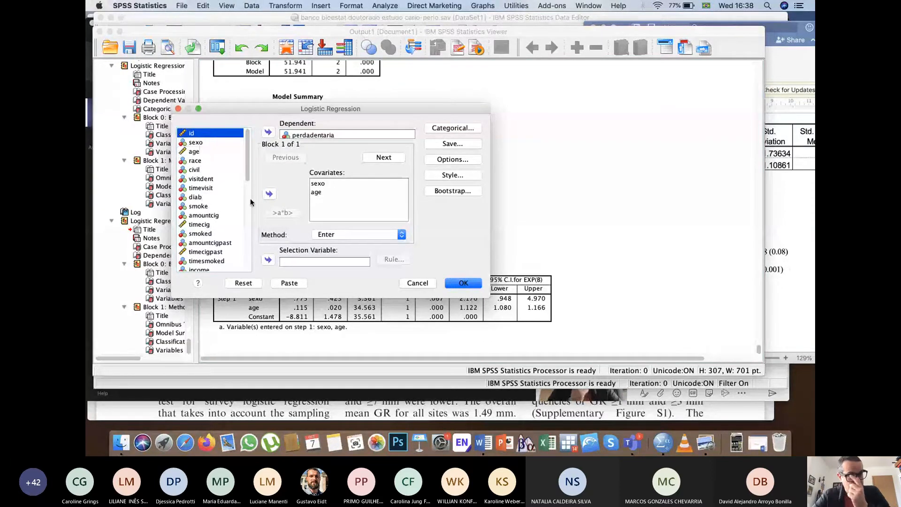
scroll(228, 205, down, 3)
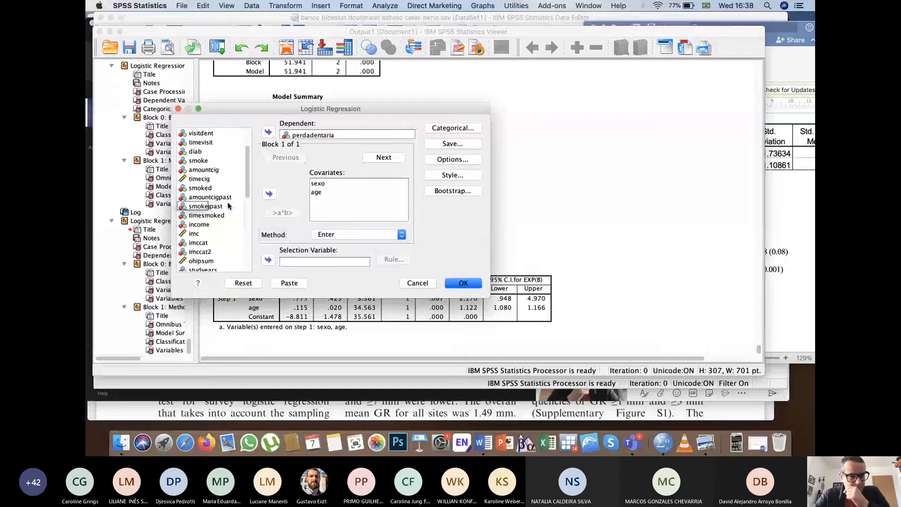
scroll(229, 205, down, 1)
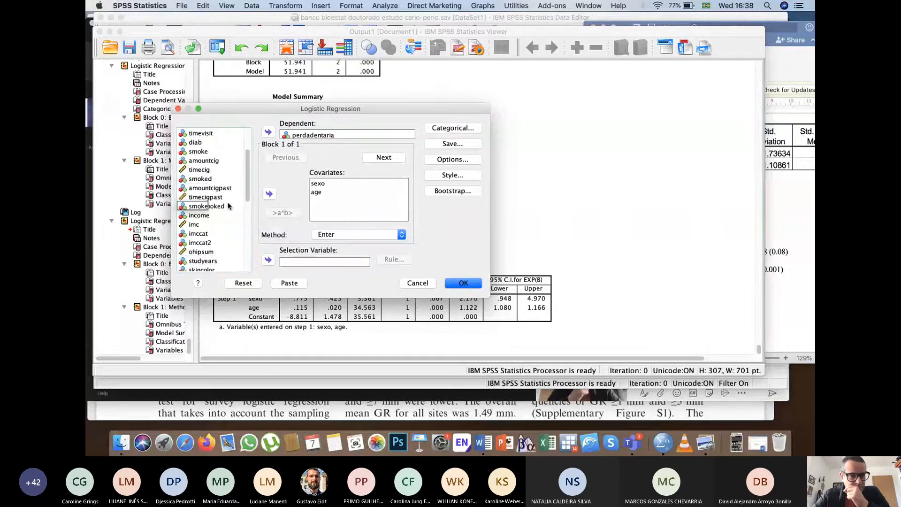
scroll(229, 206, down, 2)
scroll(228, 206, down, 1)
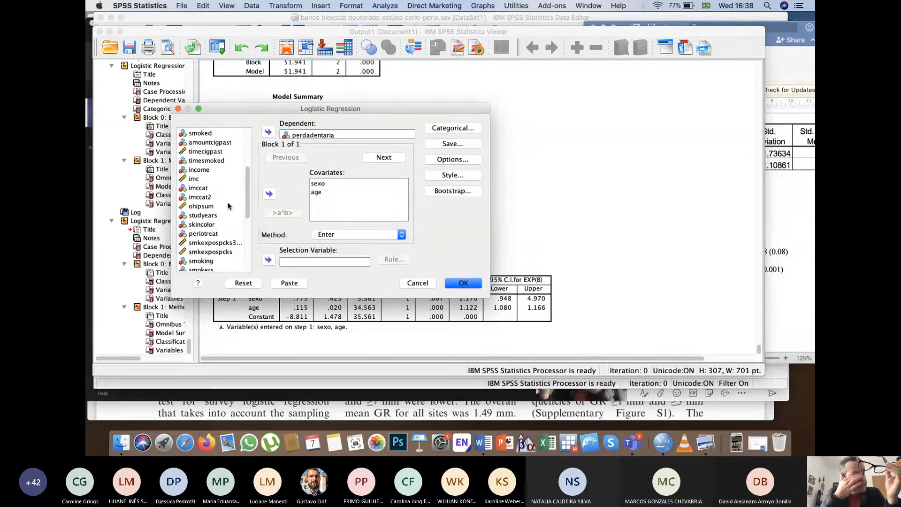
click(203, 215)
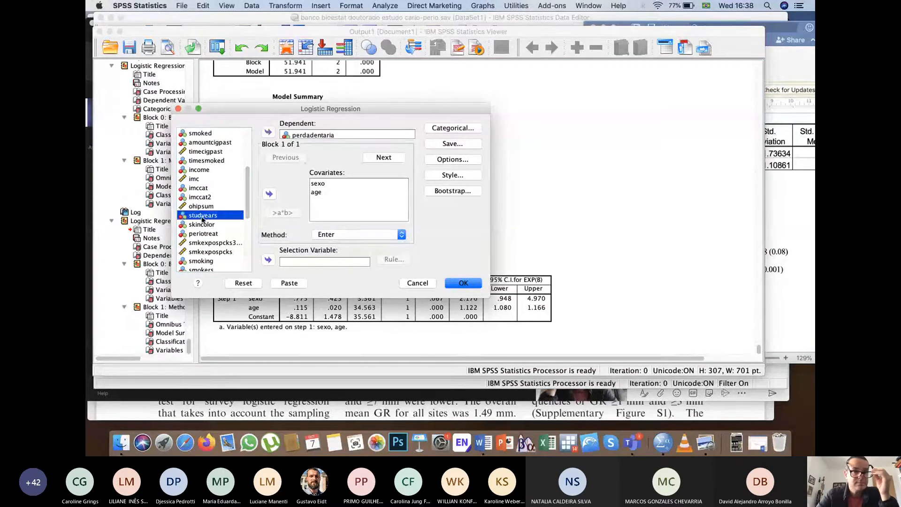
click(268, 193)
- Add smoking to the logistic regression covariates and run the model
scroll(230, 216, down, 2)
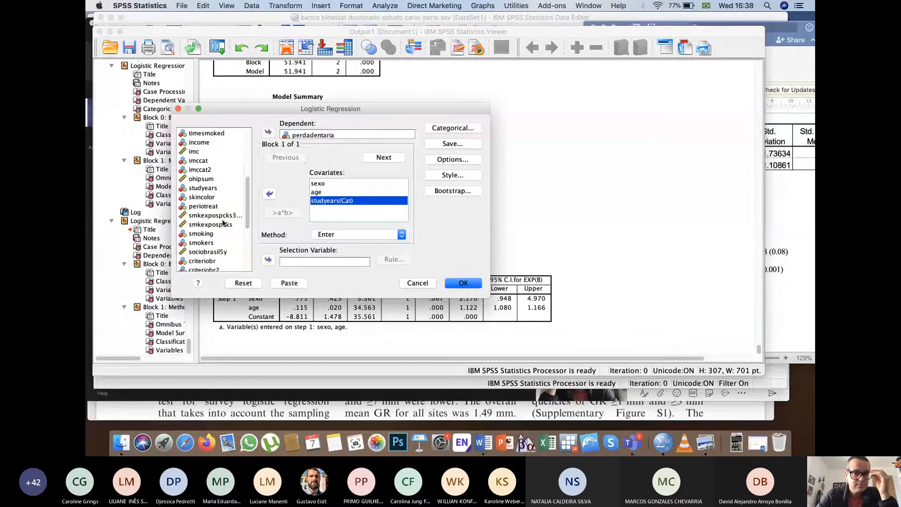
click(208, 235)
click(268, 194)
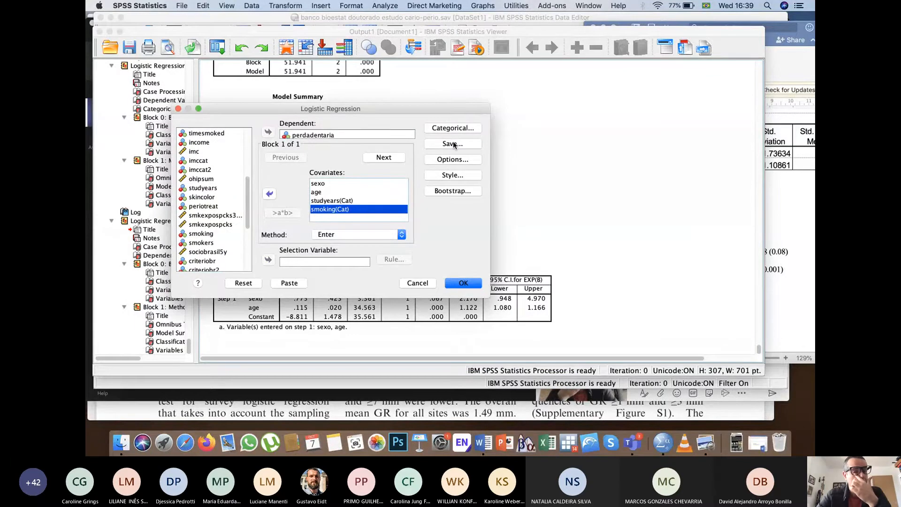
click(469, 284)
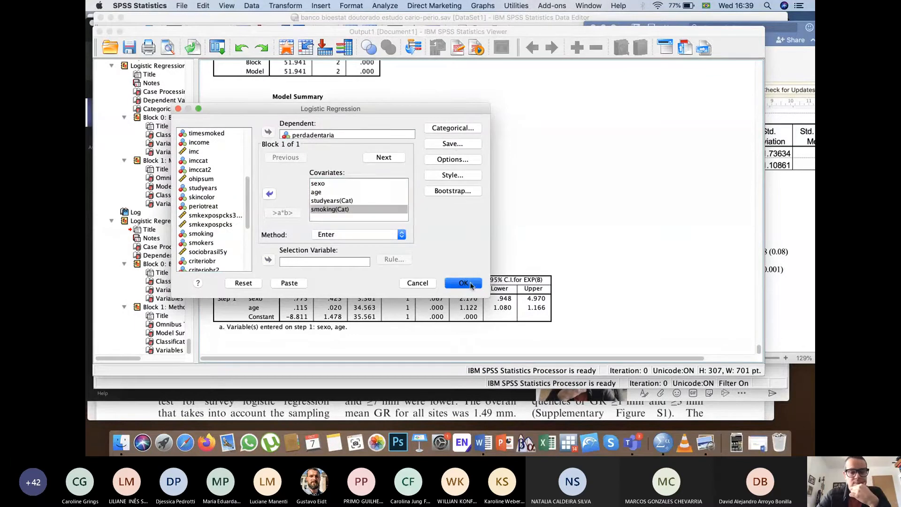
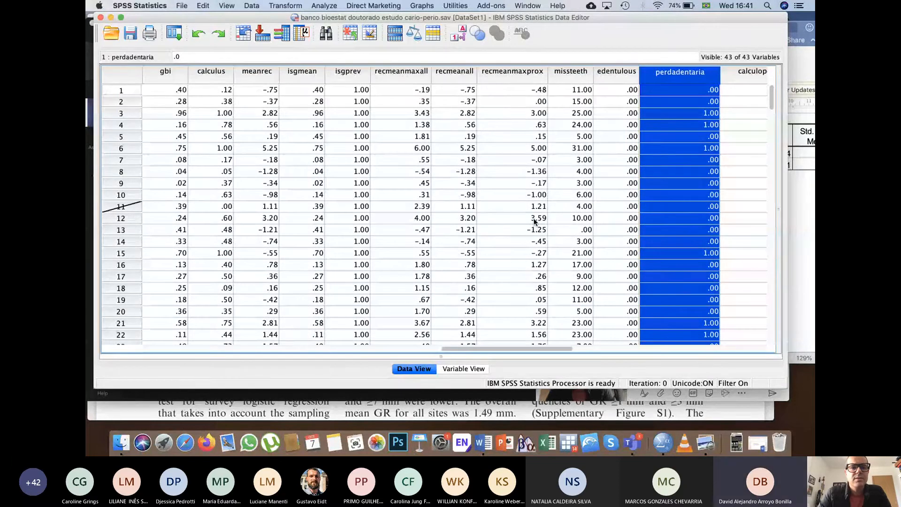
- Return to the output from the data, reopen the logistic regression, and add diab and imc to the covariates
scroll(534, 222, left, 5)
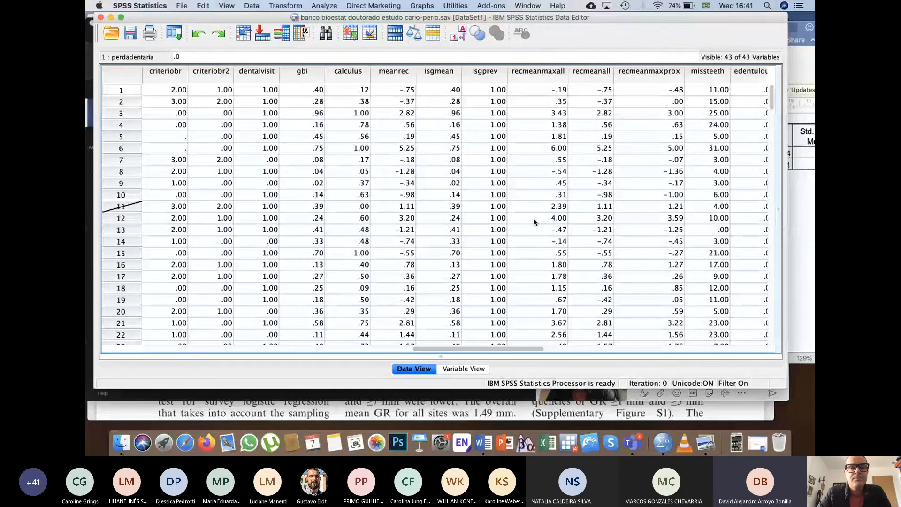
key(super+grave)
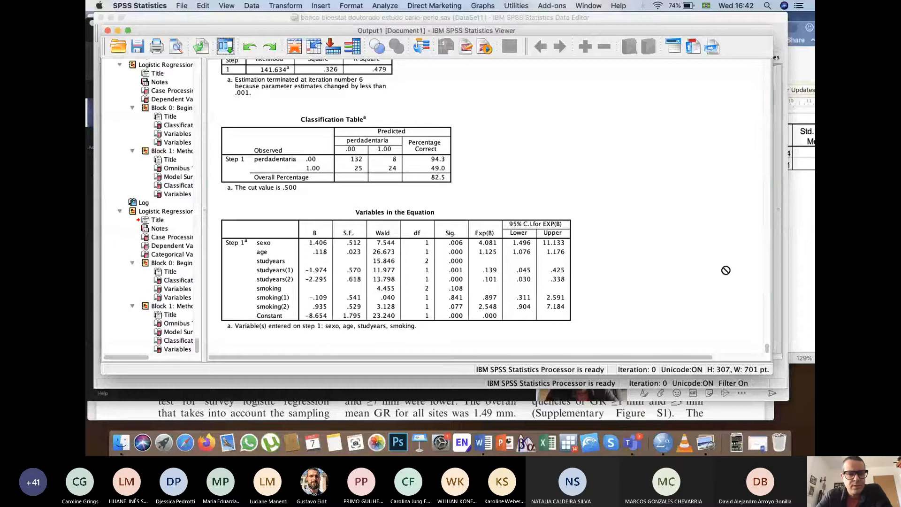
click(225, 46)
click(236, 65)
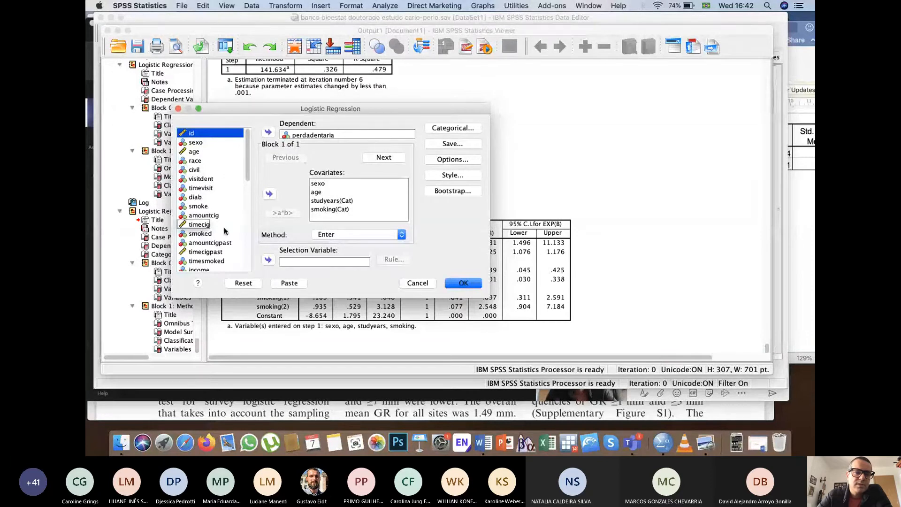
click(199, 197)
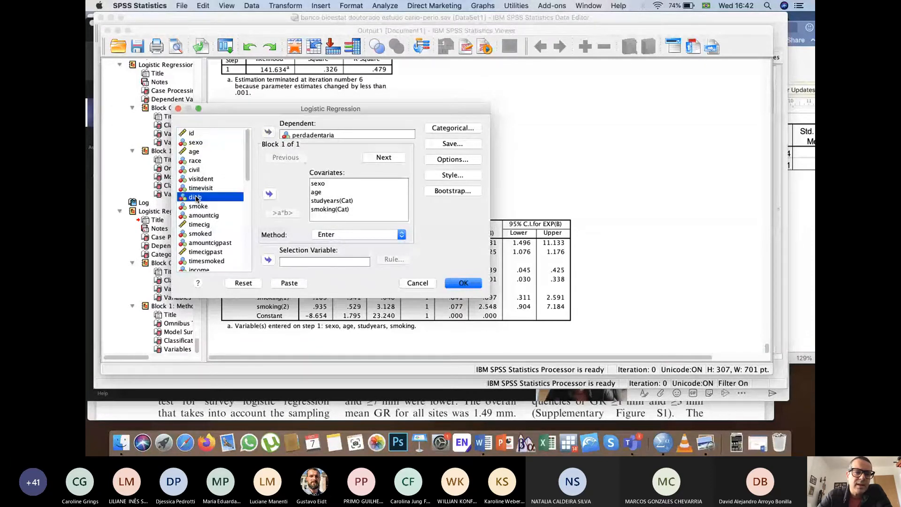
click(270, 194)
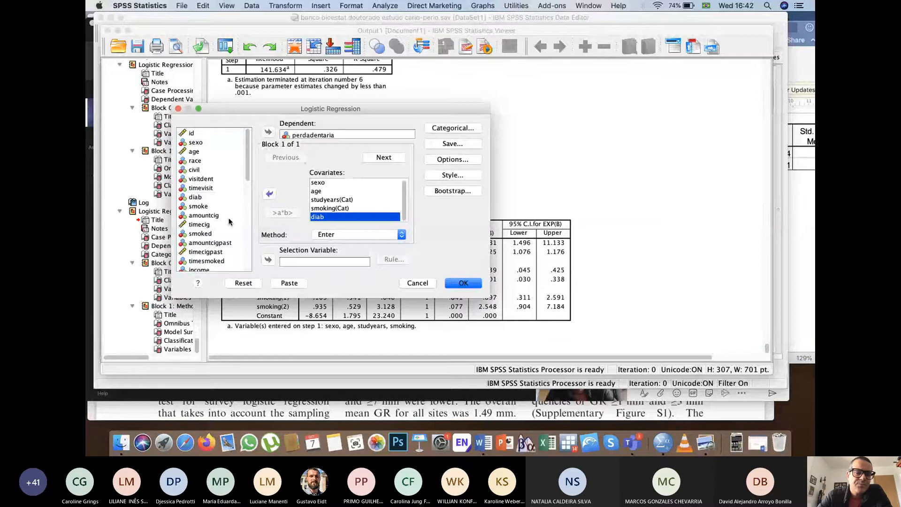
scroll(230, 221, down, 5)
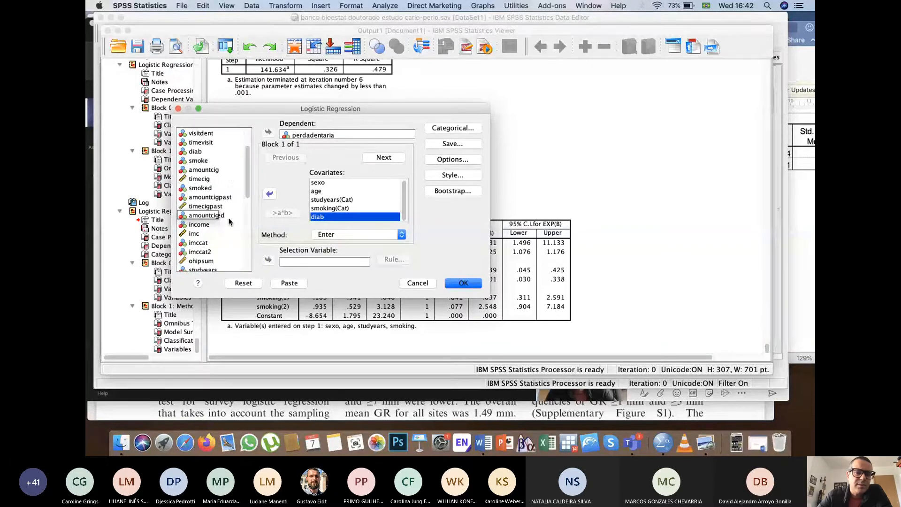
click(202, 234)
click(269, 194)
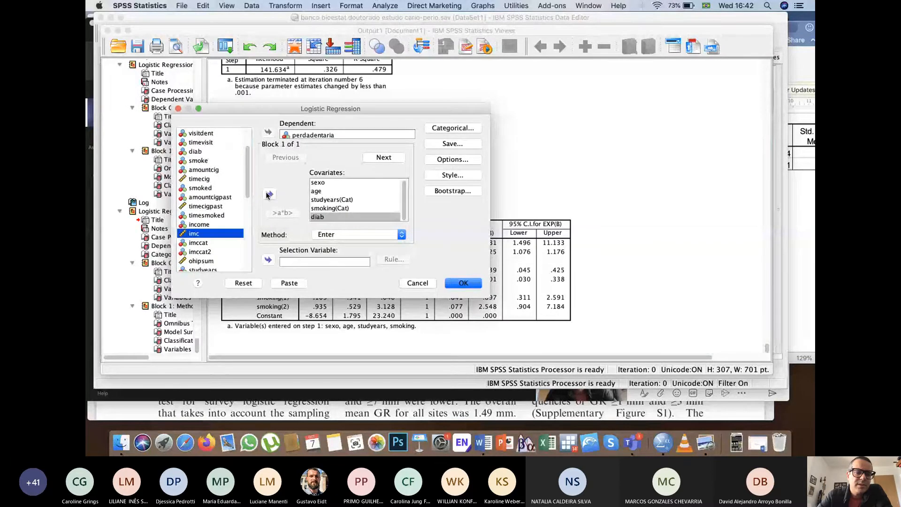
- Add skincolor, periotreat and gbi to the logistic regression covariates and run the expanded model
scroll(227, 216, down, 4)
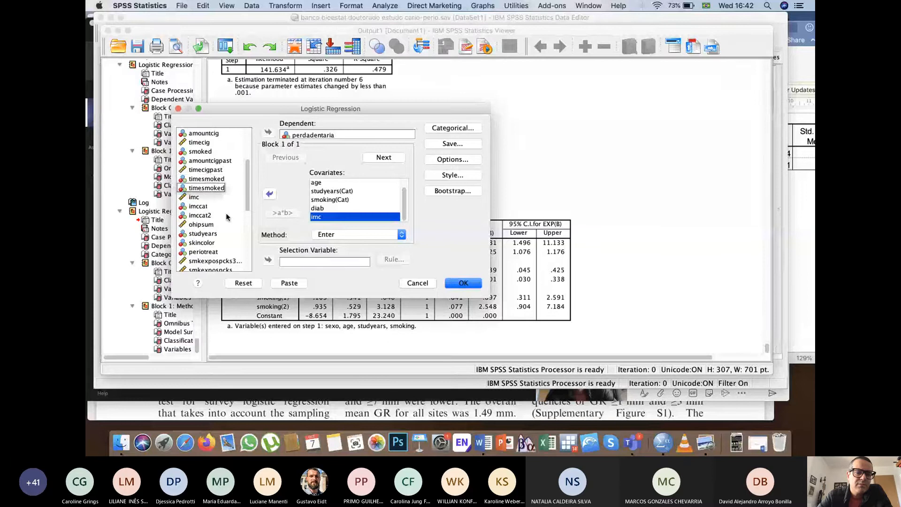
scroll(225, 217, down, 2)
click(212, 224)
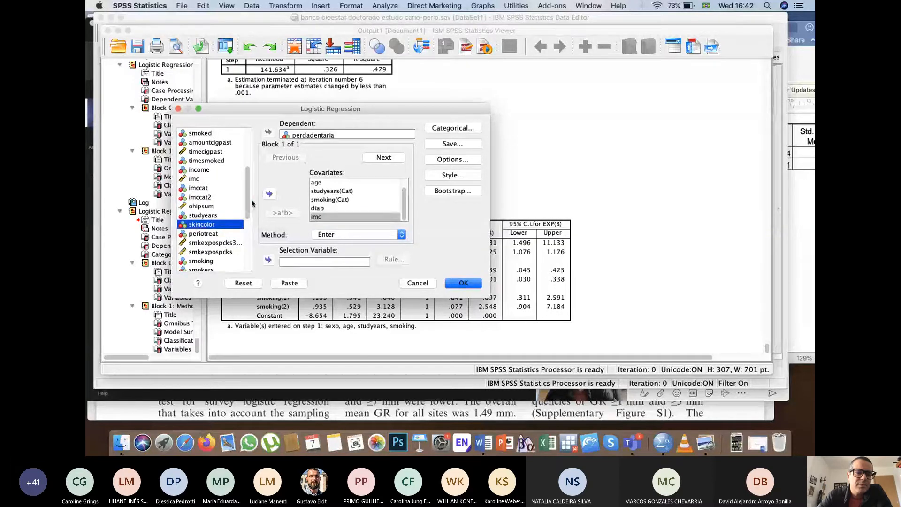
click(269, 194)
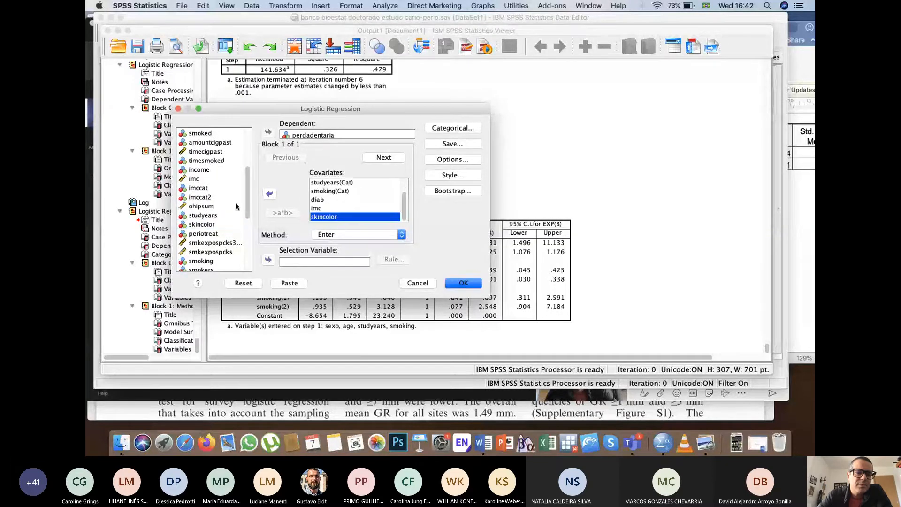
click(210, 235)
double_click(209, 234)
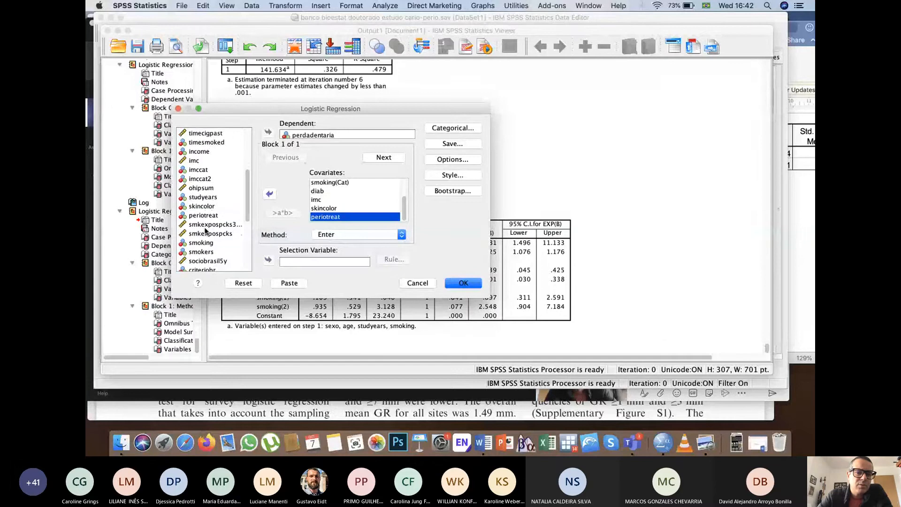
scroll(205, 231, down, 3)
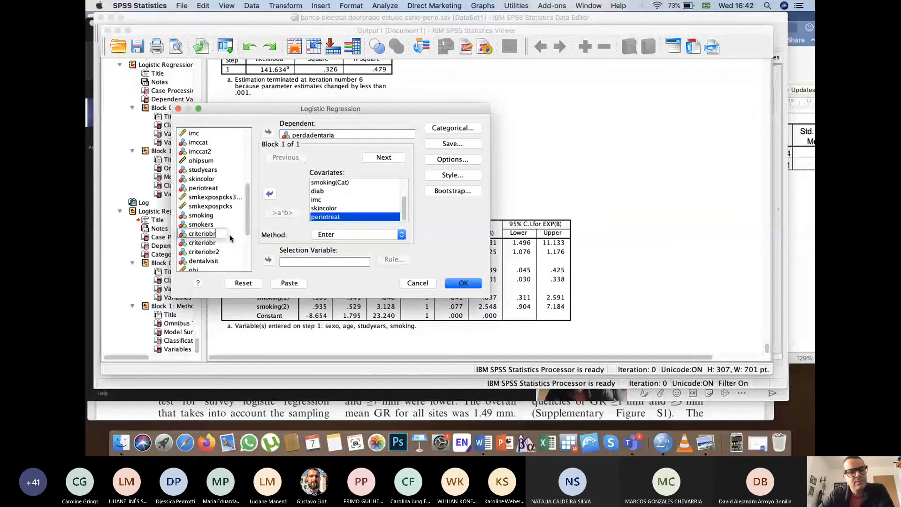
scroll(195, 251, down, 3)
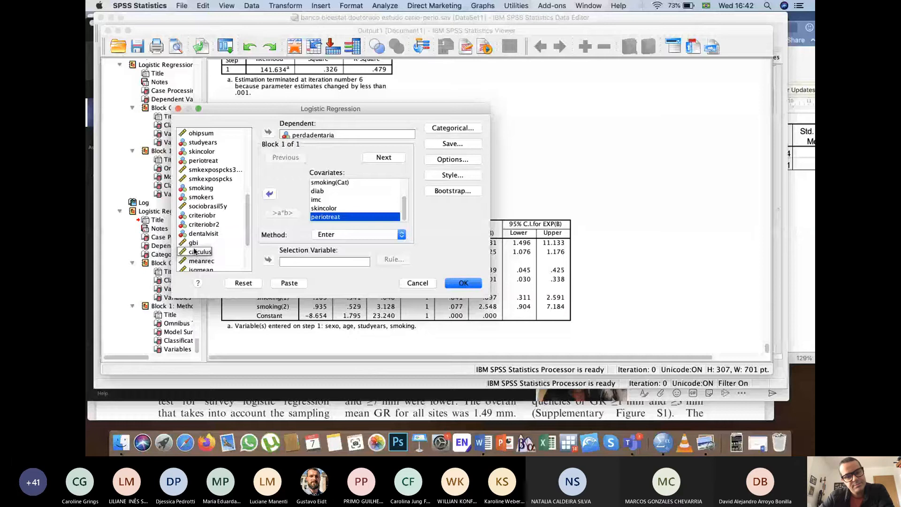
drag(194, 242, 362, 202)
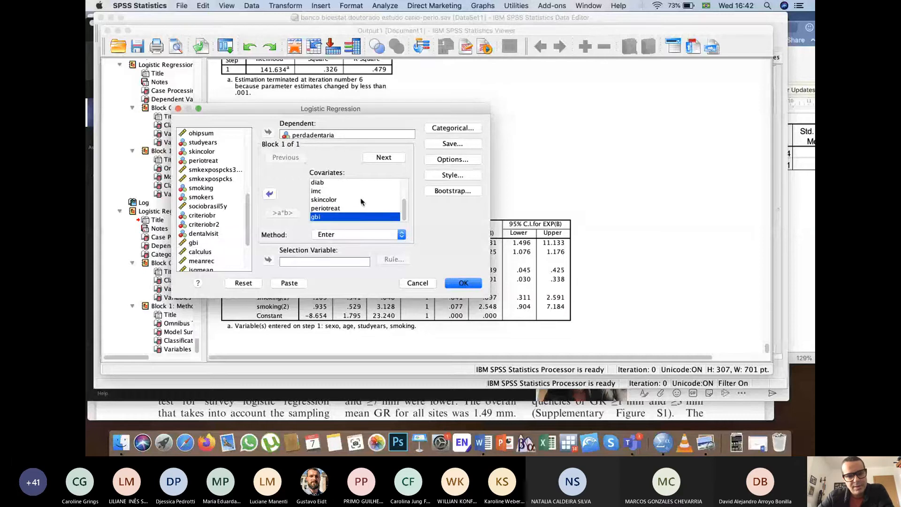
click(464, 283)
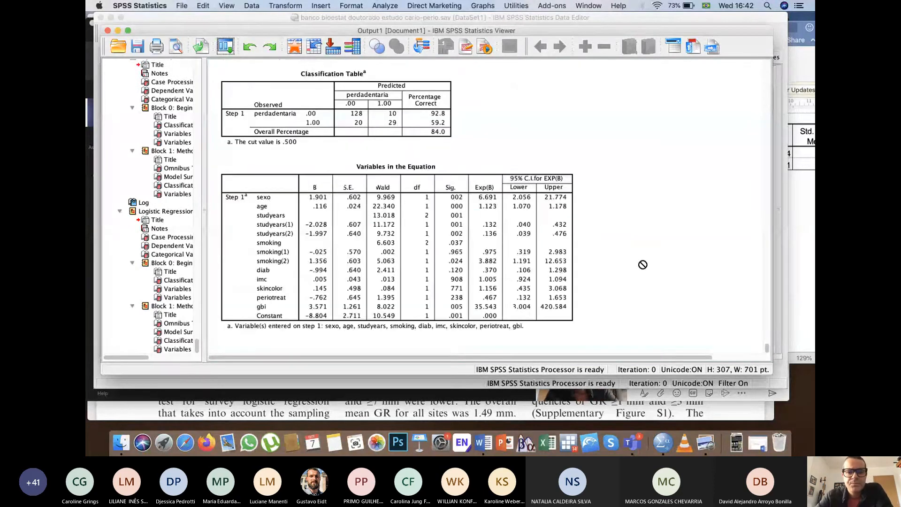
- Compare the Exp(B) confidence intervals in the expanded model's Variables in the Equation table with those of the previous four-covariate model
click(534, 231)
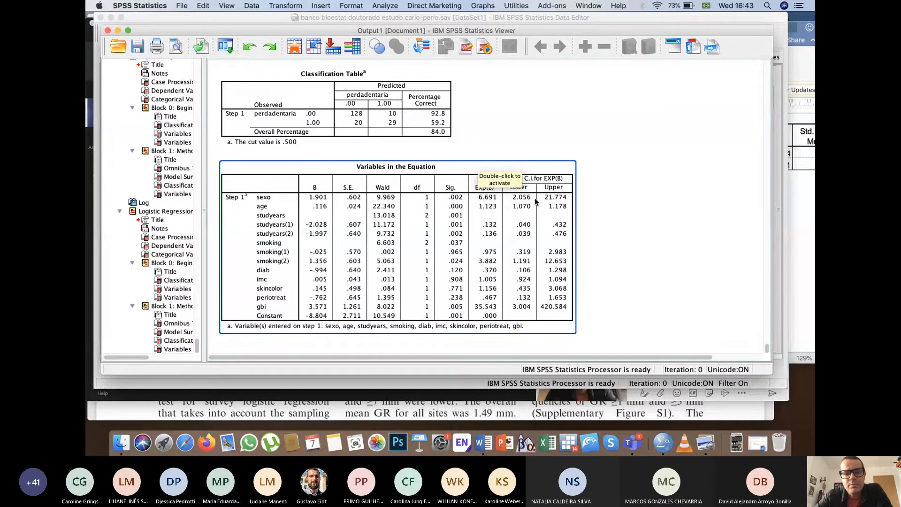
scroll(545, 223, up, 10)
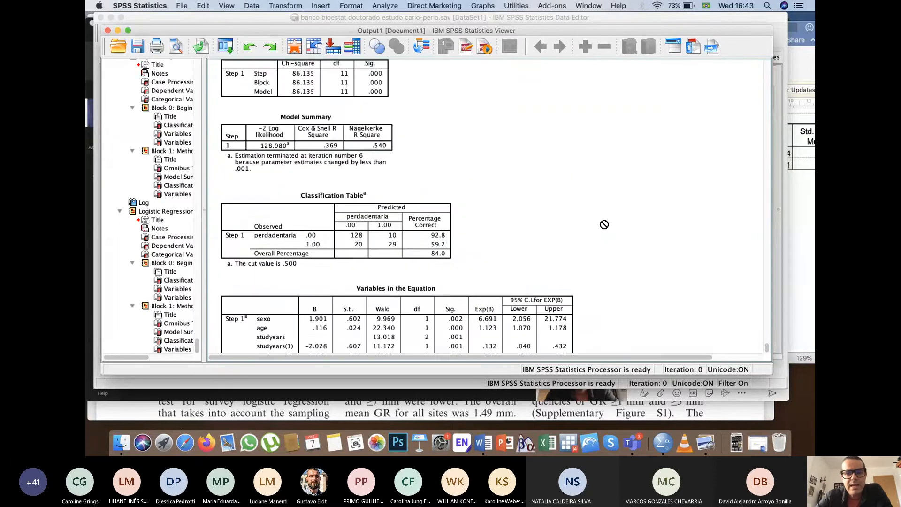
scroll(604, 224, up, 15)
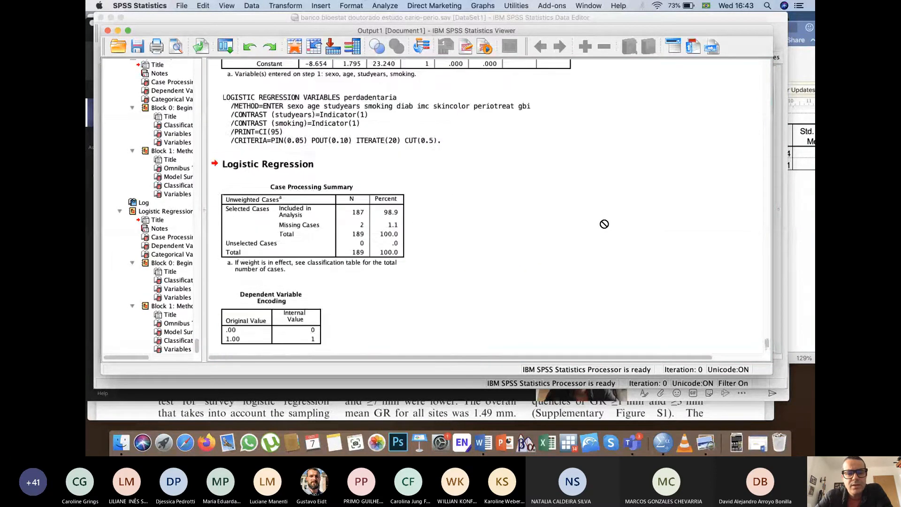
scroll(604, 224, up, 1)
click(544, 193)
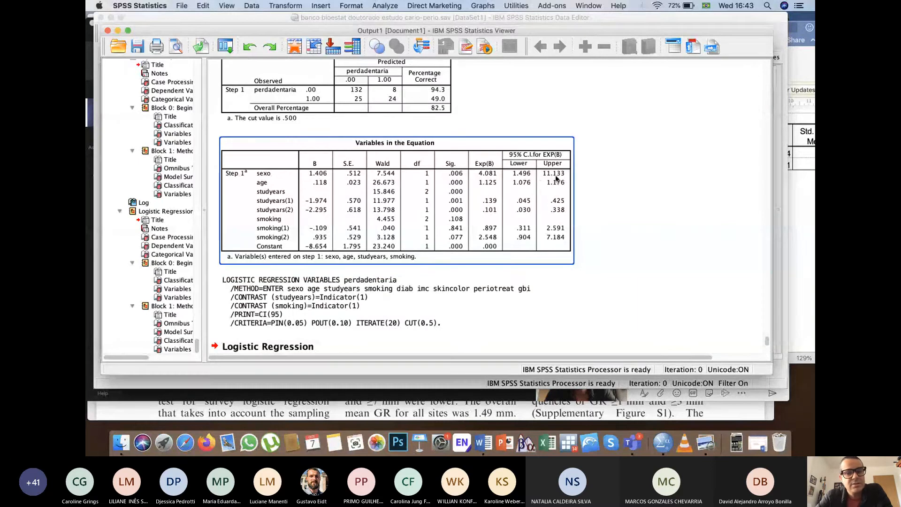
click(640, 243)
scroll(641, 243, down, 15)
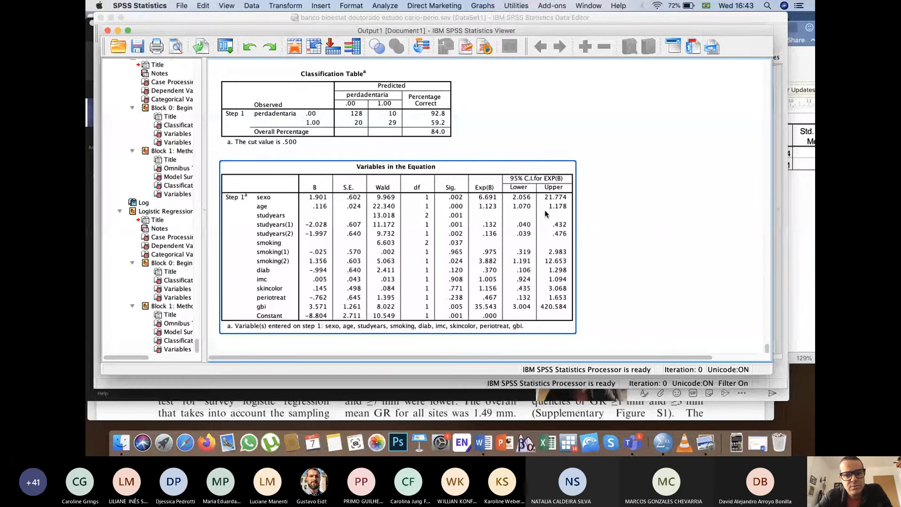
click(473, 277)
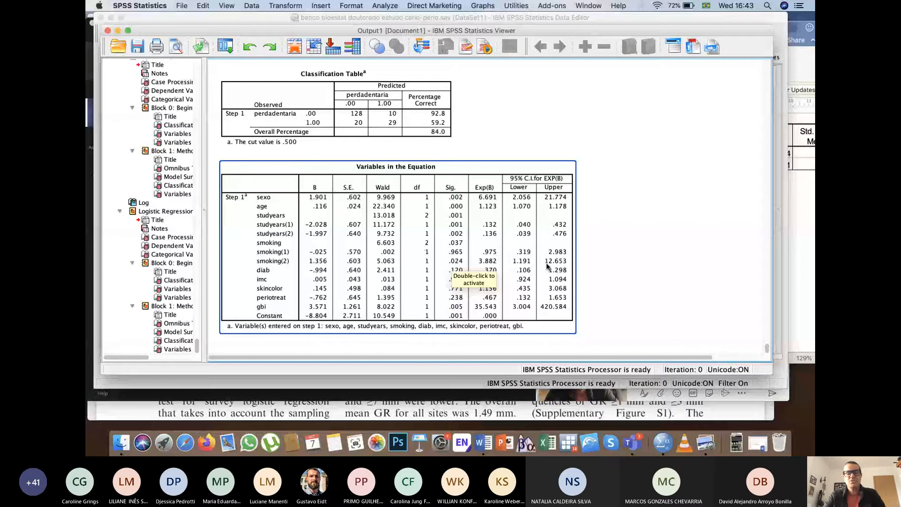
click(621, 268)
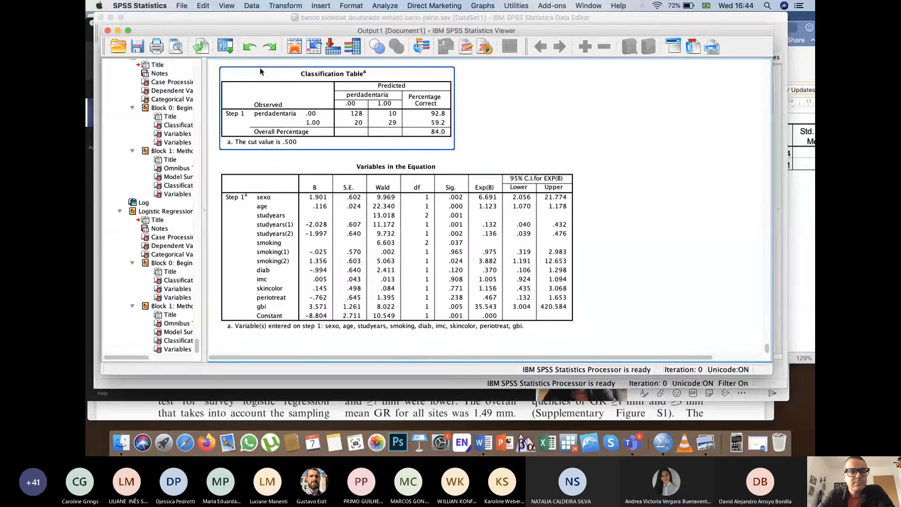
- Reopen the logistic regression and remove gbi, periotreat, skincolor, imc and diab from the covariates
click(225, 46)
click(228, 64)
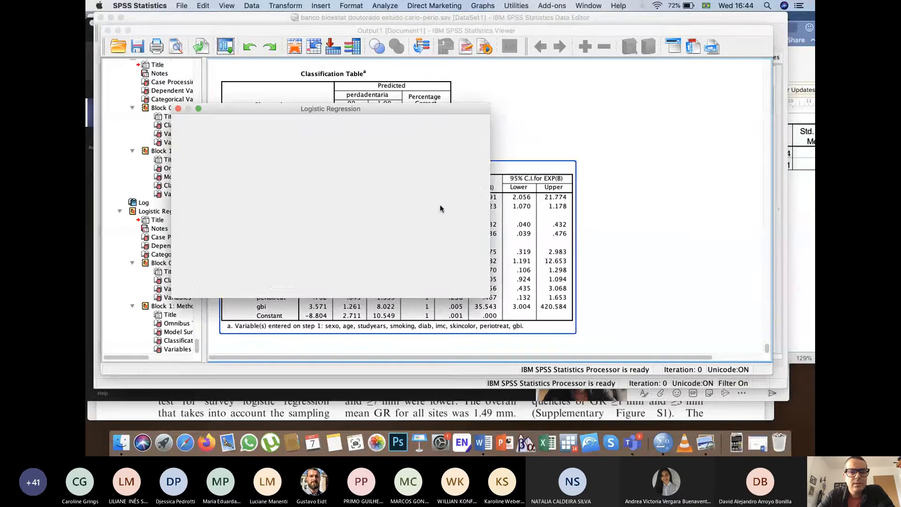
scroll(335, 207, down, 2)
scroll(335, 207, down, 2)
double_click(319, 218)
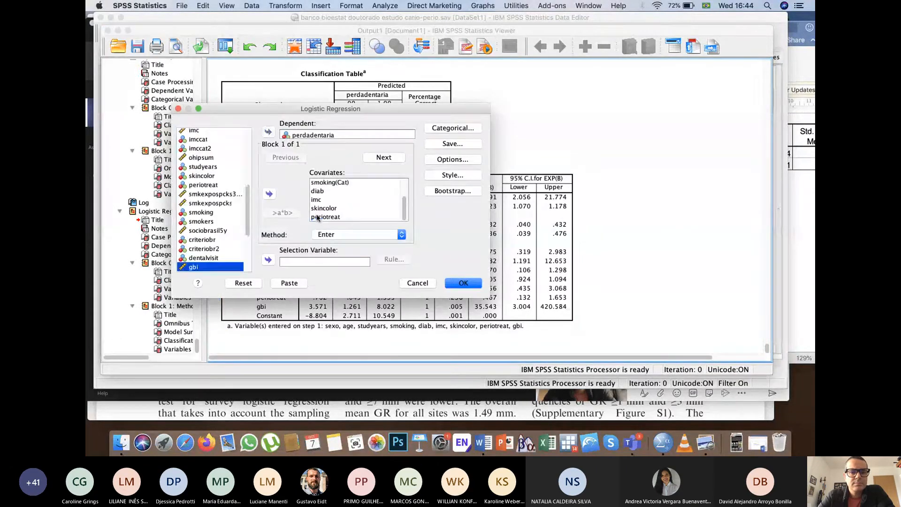
double_click(318, 219)
double_click(318, 218)
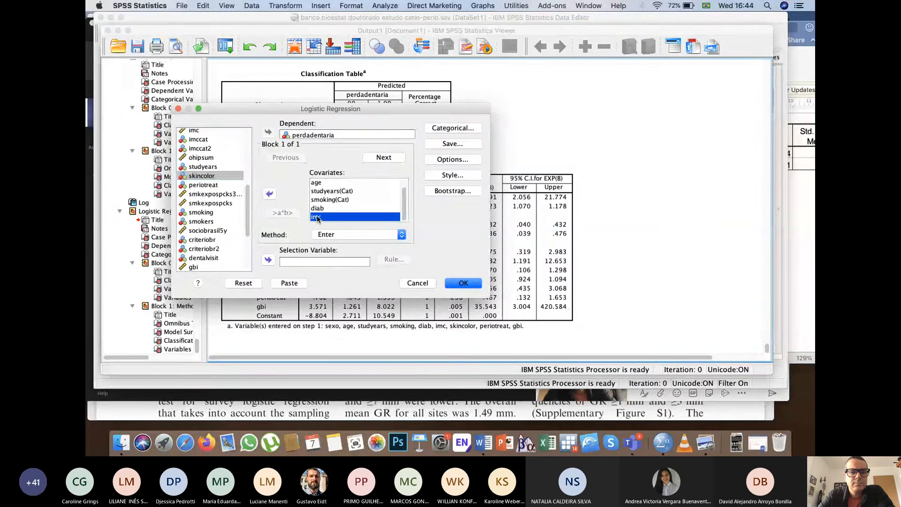
double_click(317, 216)
double_click(318, 216)
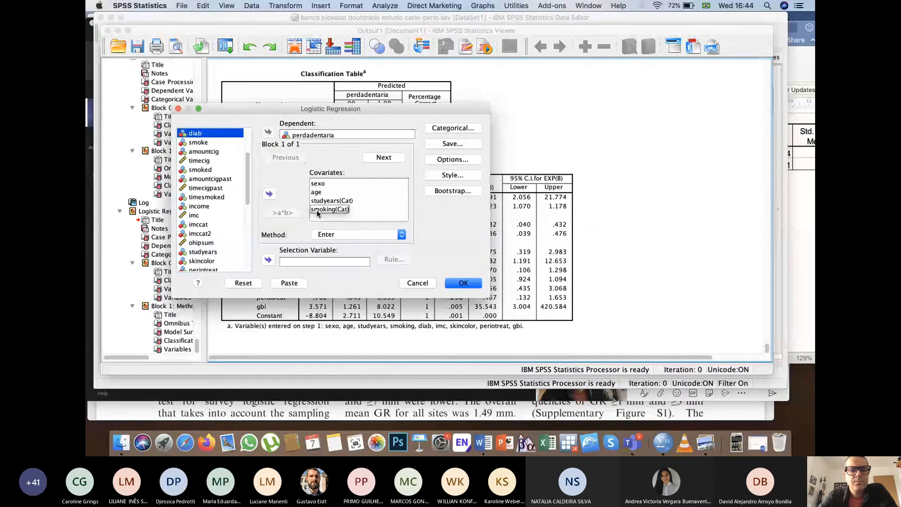
- Clear the remaining covariates smoking, studyears, age and sexo from the logistic regression
double_click(317, 211)
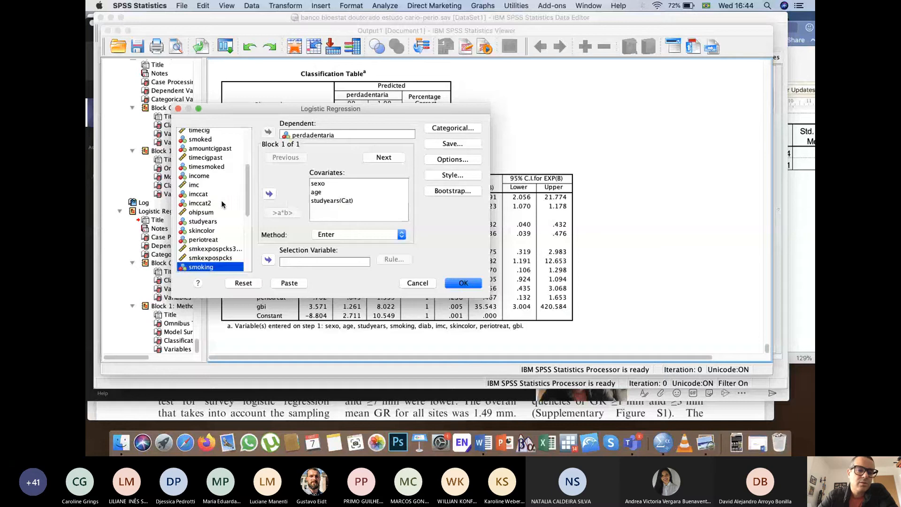
scroll(222, 204, down, 8)
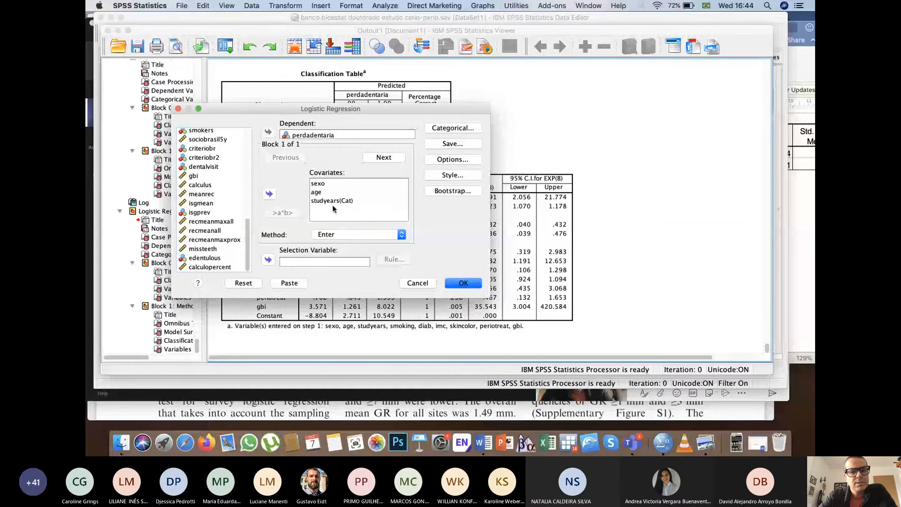
drag(332, 205, 211, 136)
drag(316, 192, 219, 184)
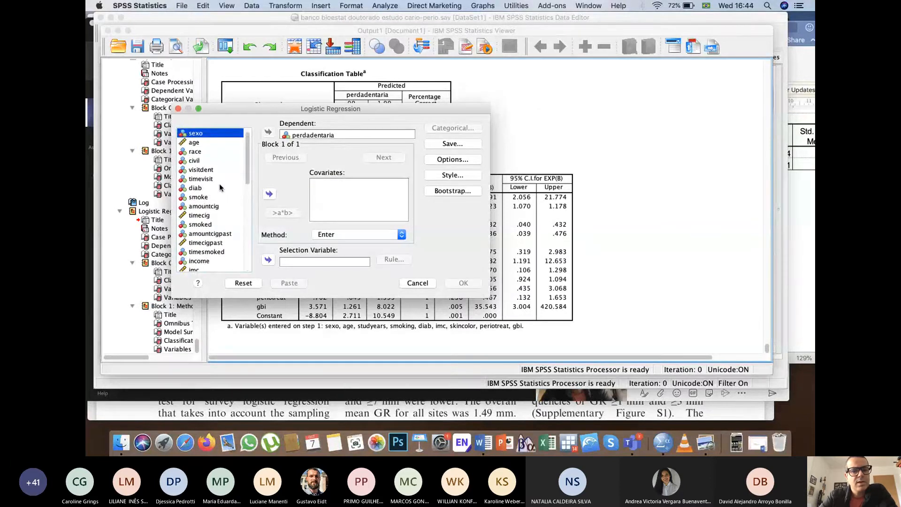
- Add isgmean as the only covariate for perdadentaria and run the logistic regression
scroll(219, 184, down, 10)
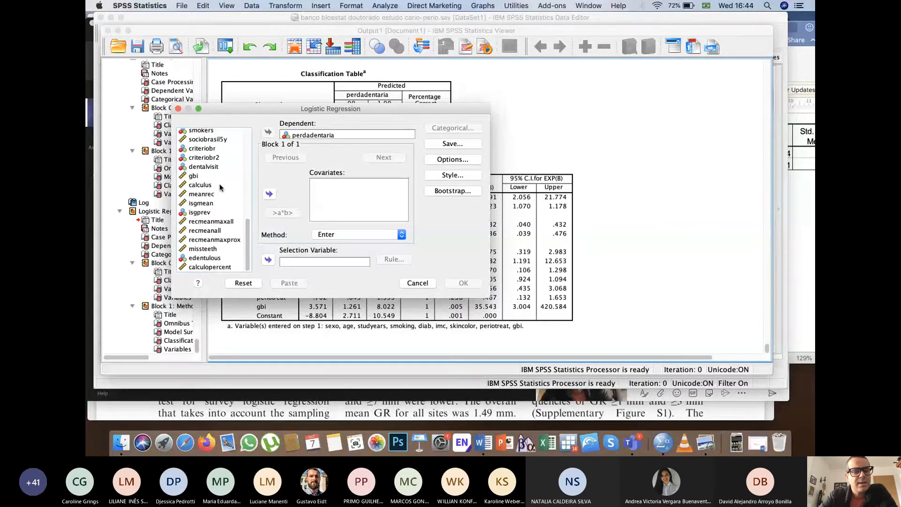
click(193, 176)
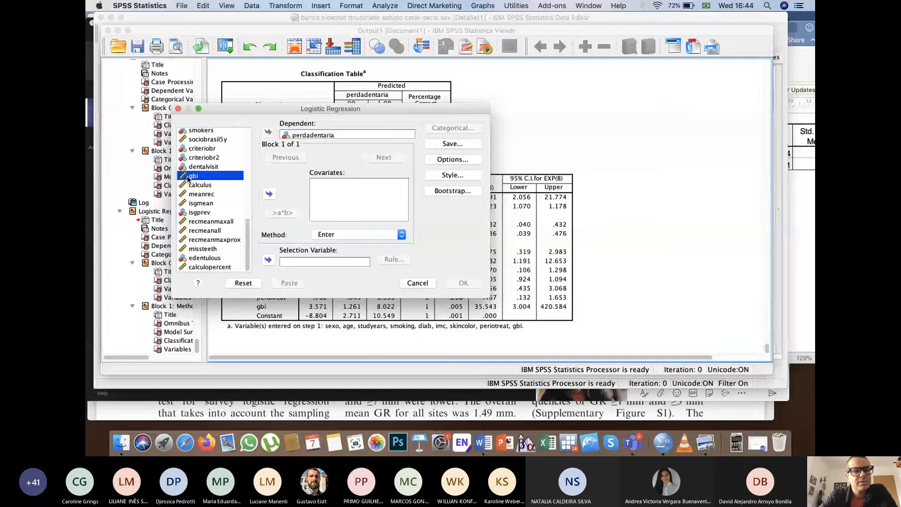
click(268, 194)
click(272, 192)
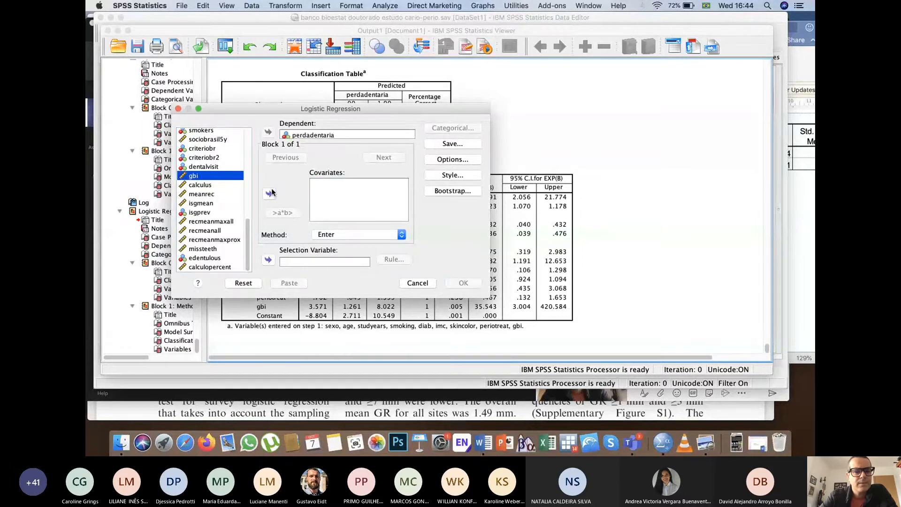
click(223, 213)
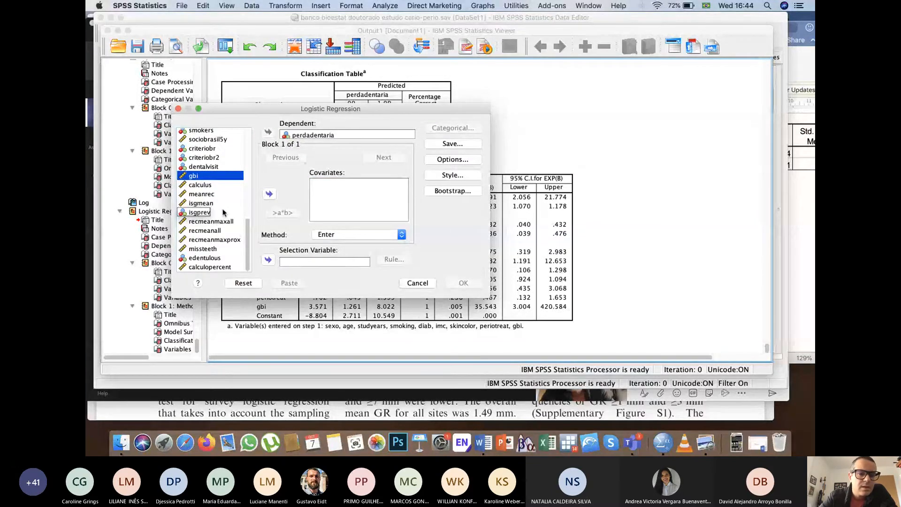
click(201, 204)
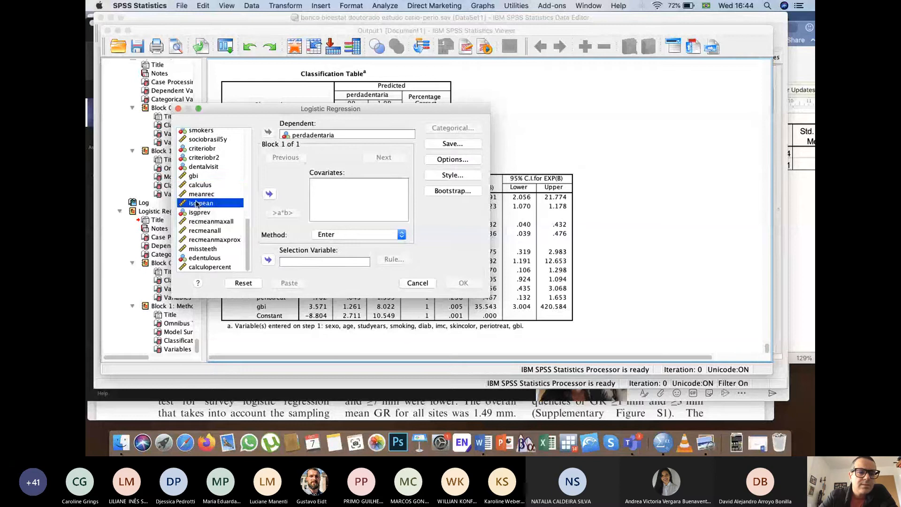
click(269, 194)
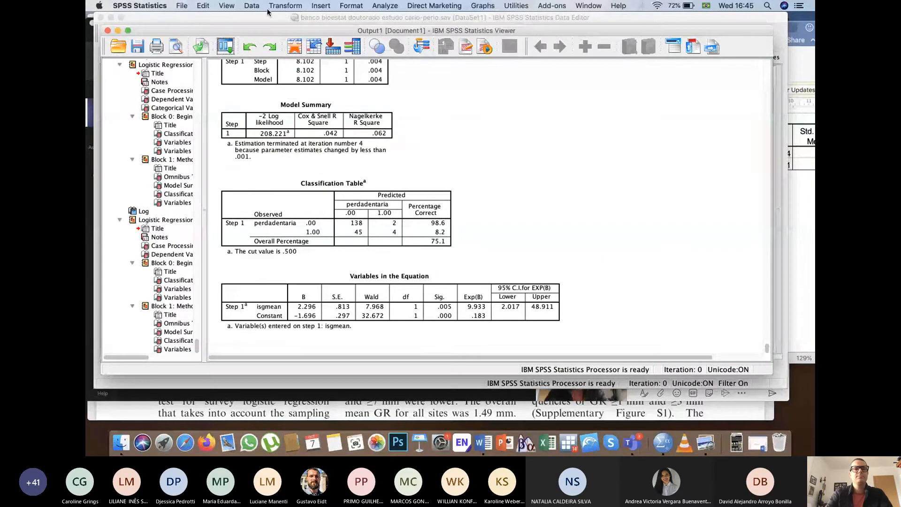
- Run a frequency table for isgmean, replacing studyears as the analysed variable
click(249, 6)
click(385, 6)
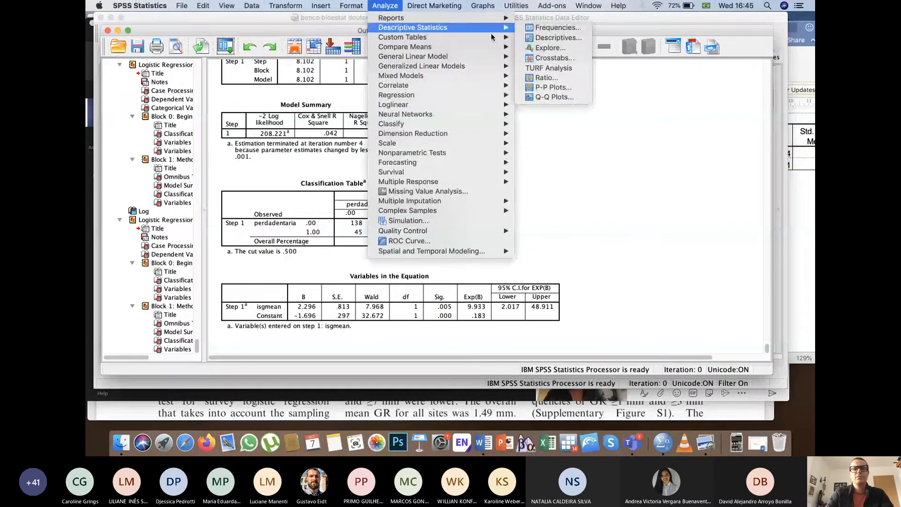
click(539, 30)
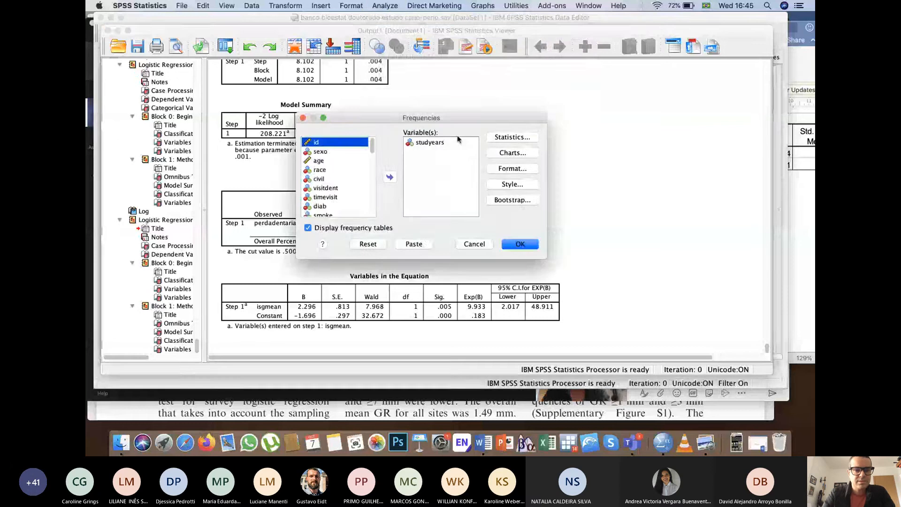
double_click(458, 140)
scroll(322, 206, down, 5)
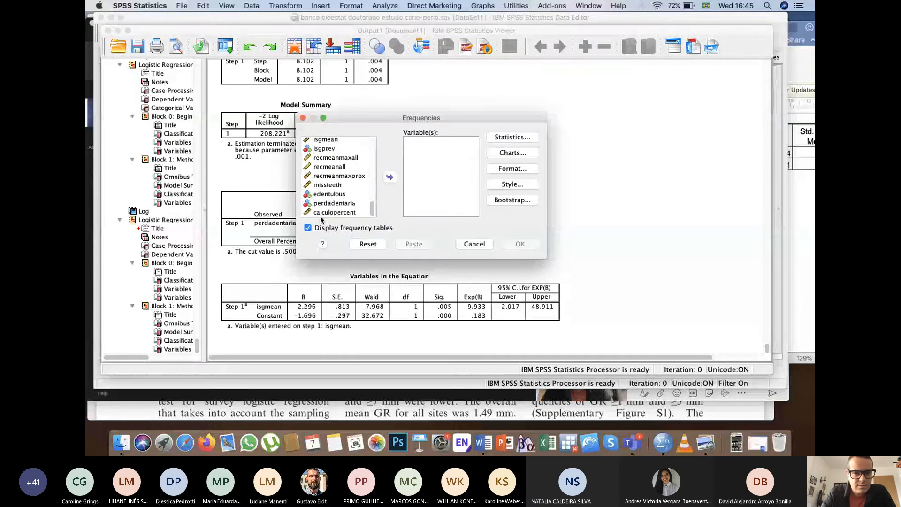
click(331, 147)
click(390, 177)
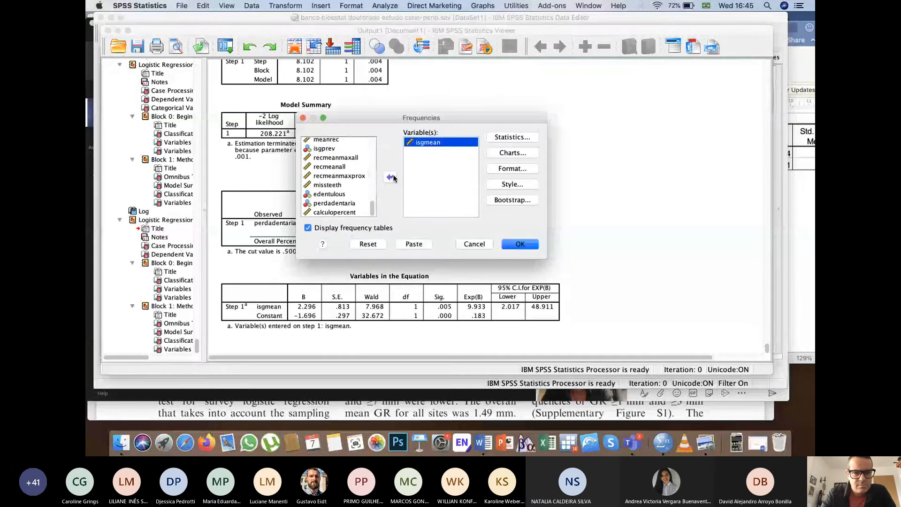
click(516, 244)
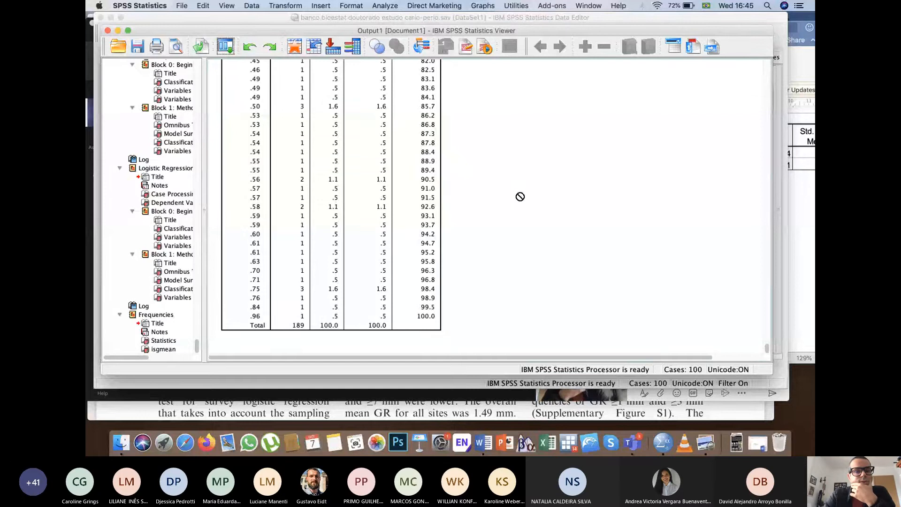
- Run the logistic regression for perdadentaria with calculus as the only covariate instead of isgmean
click(226, 46)
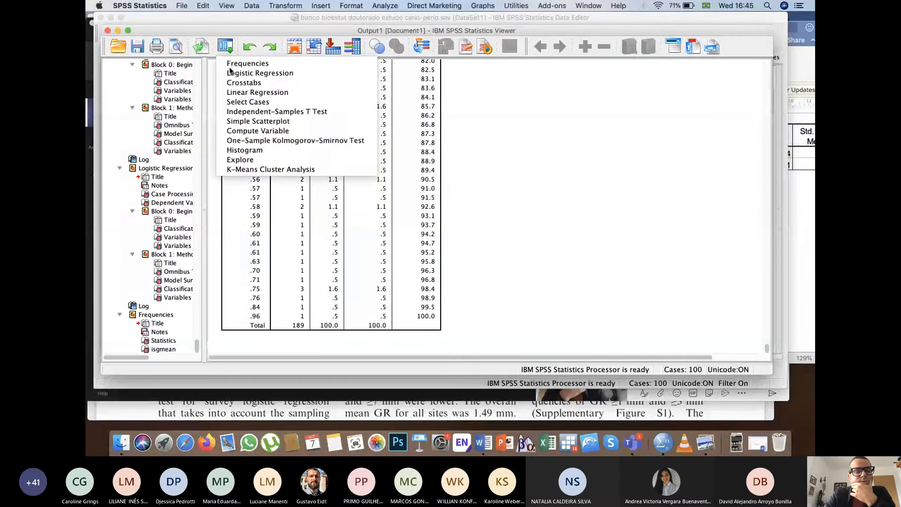
click(230, 73)
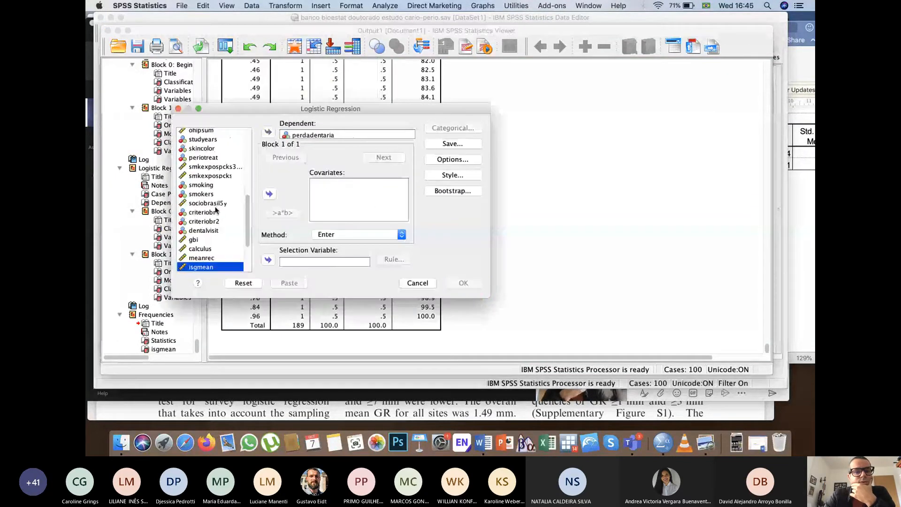
scroll(216, 210, down, 5)
click(201, 185)
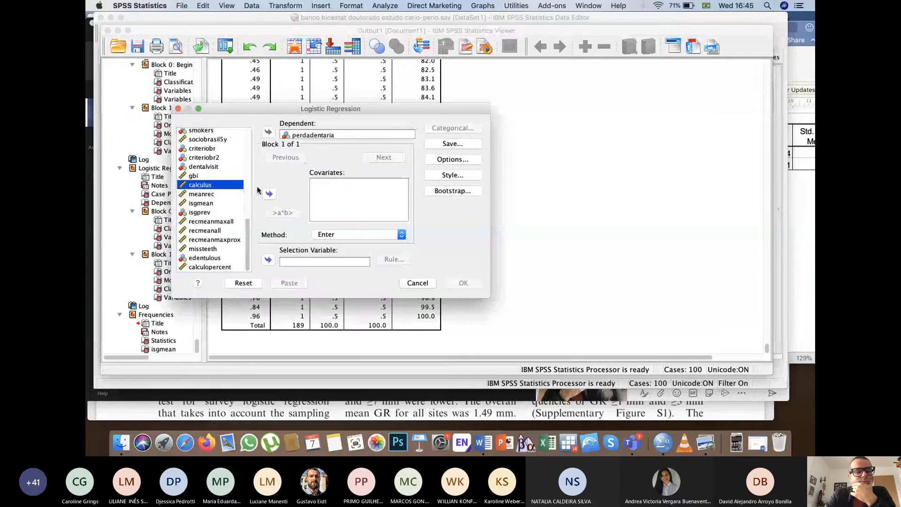
click(269, 193)
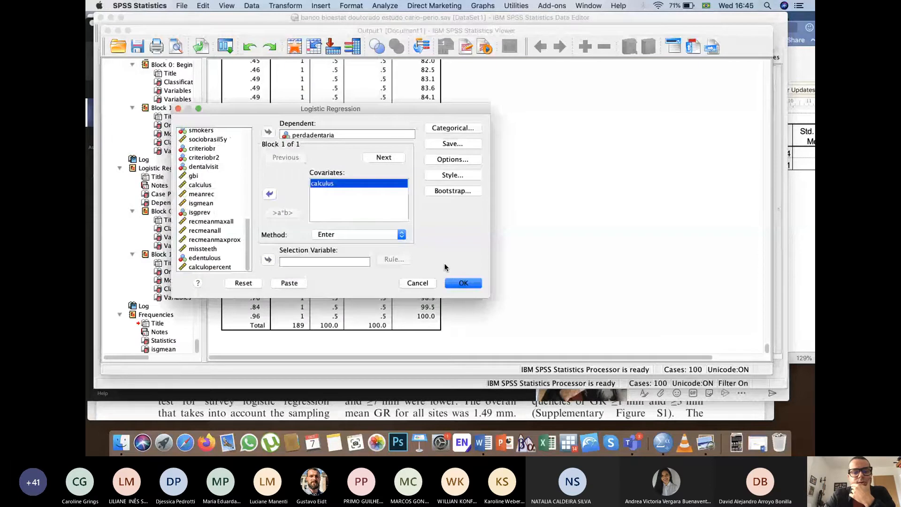
click(457, 283)
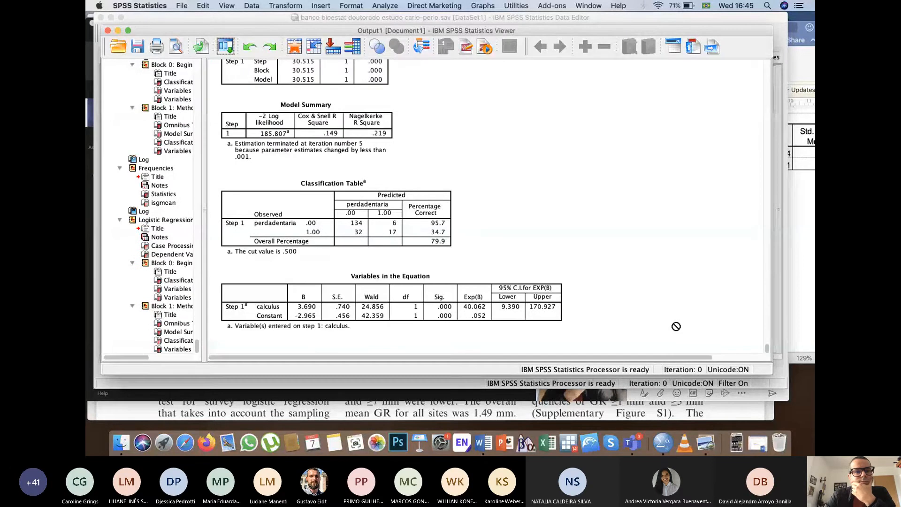
- Add isgmean alongside calculus in the logistic regression covariates and run the two-covariate model
click(225, 46)
click(263, 60)
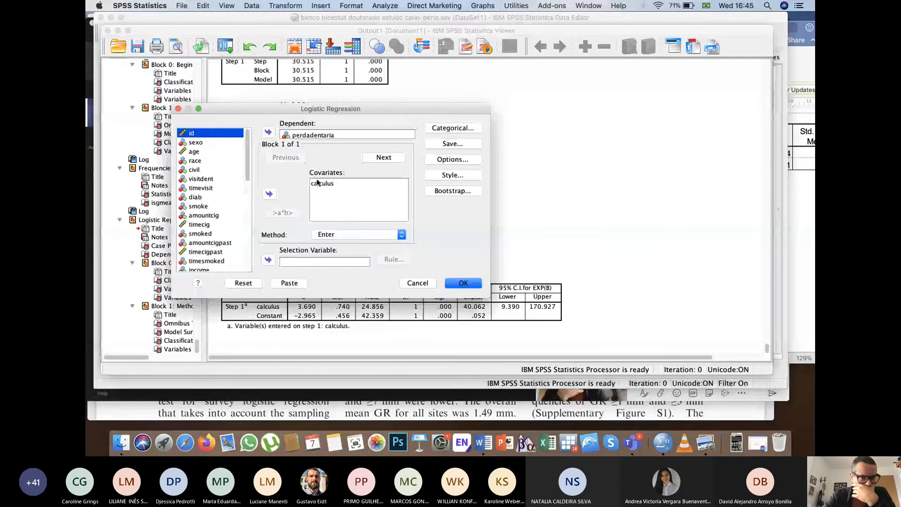
scroll(221, 225, down, 10)
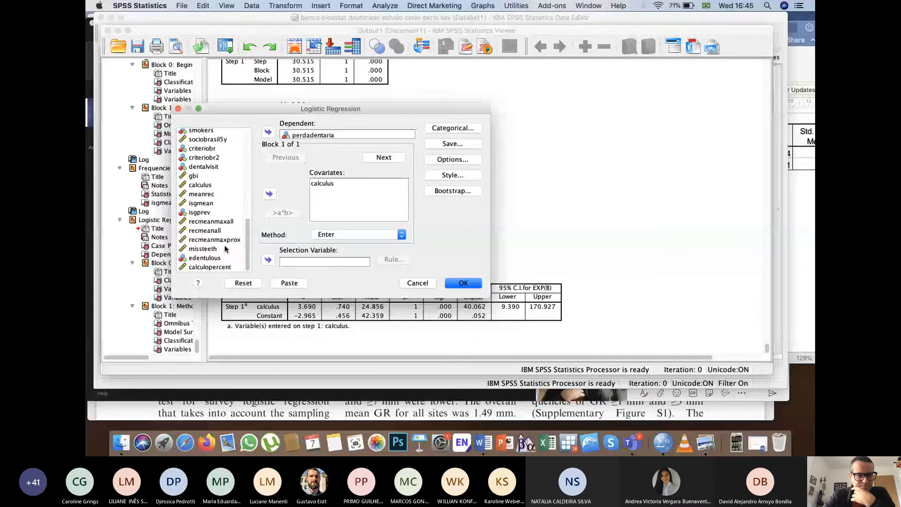
click(211, 204)
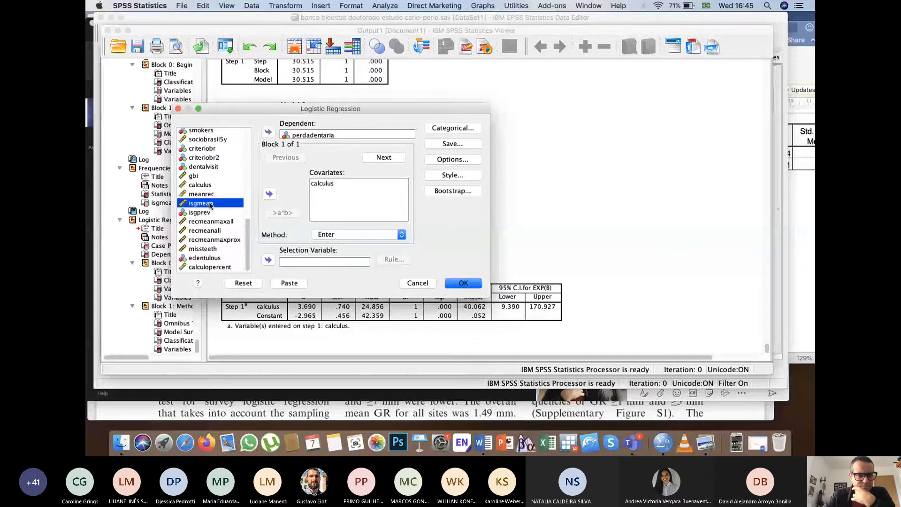
click(268, 195)
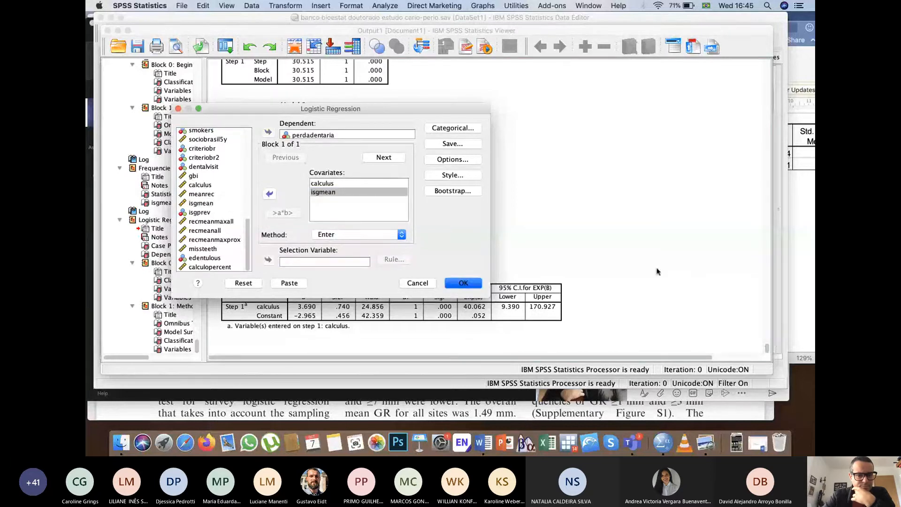
key(Return)
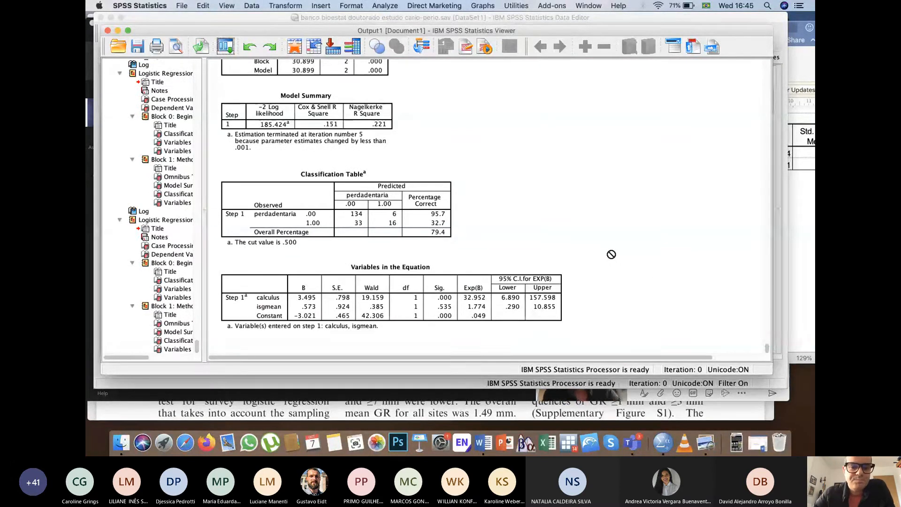
- Review the output of the calculus-only model and the start of the combined calculus and isgmean model
scroll(611, 254, up, 15)
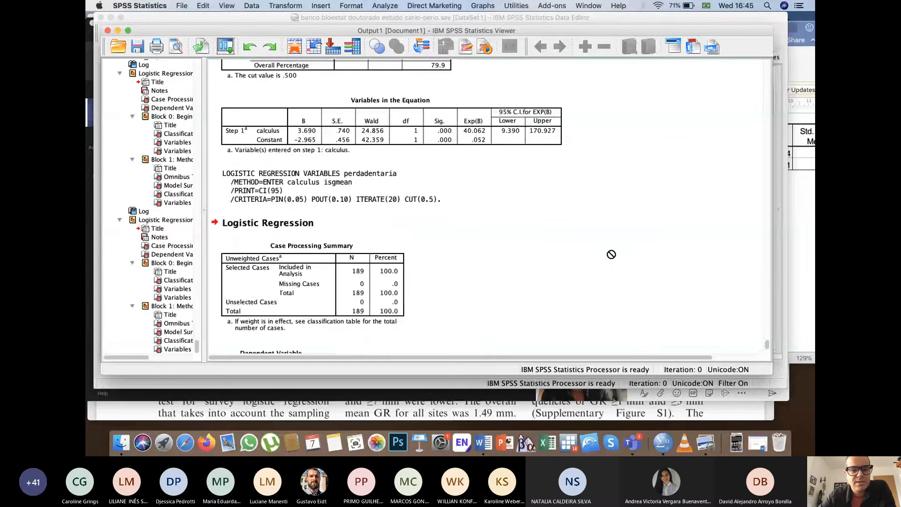
scroll(611, 254, up, 20)
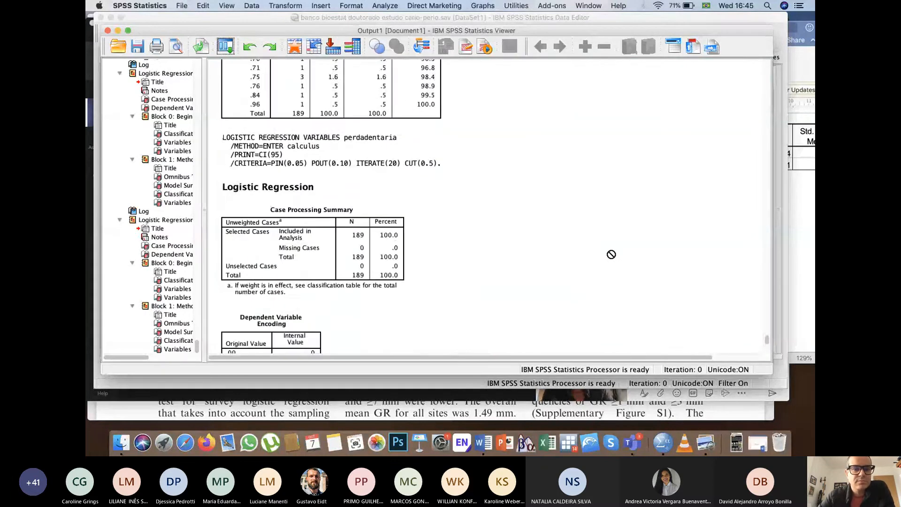
scroll(611, 254, down, 10)
scroll(608, 253, up, 2)
click(605, 253)
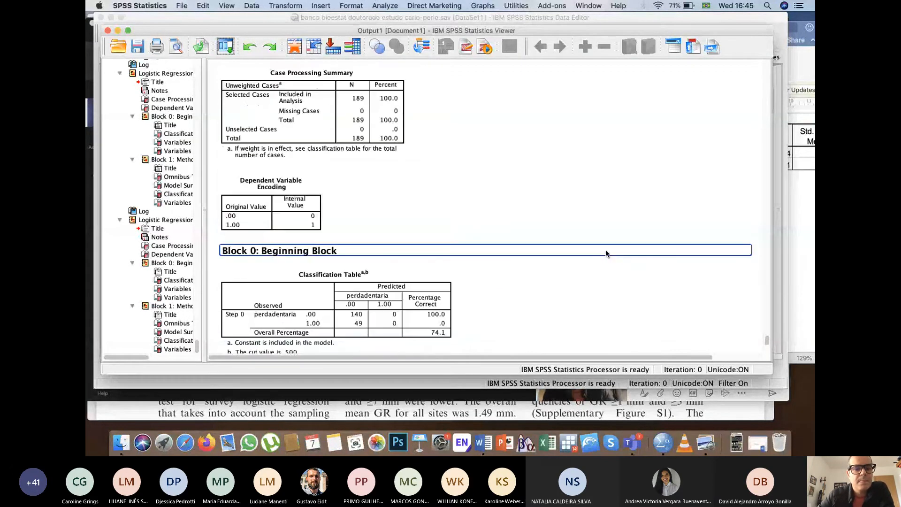
scroll(384, 221, up, 1)
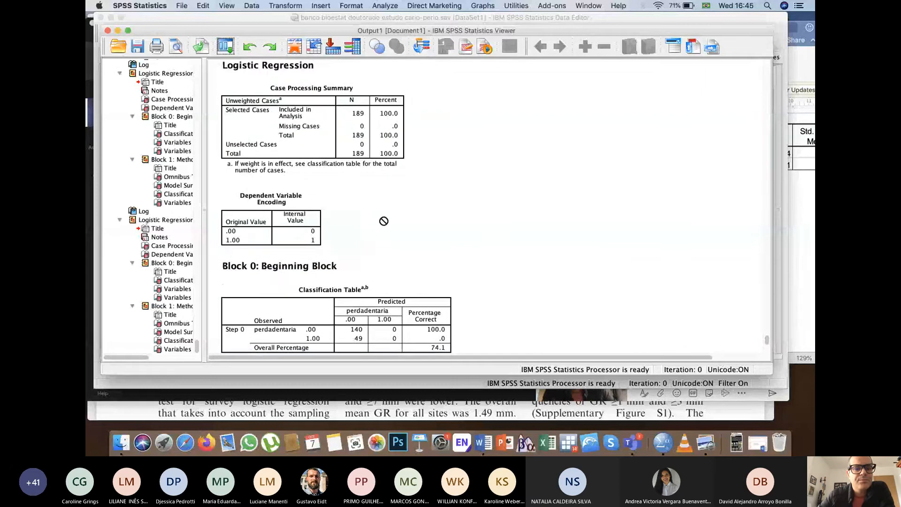
click(301, 150)
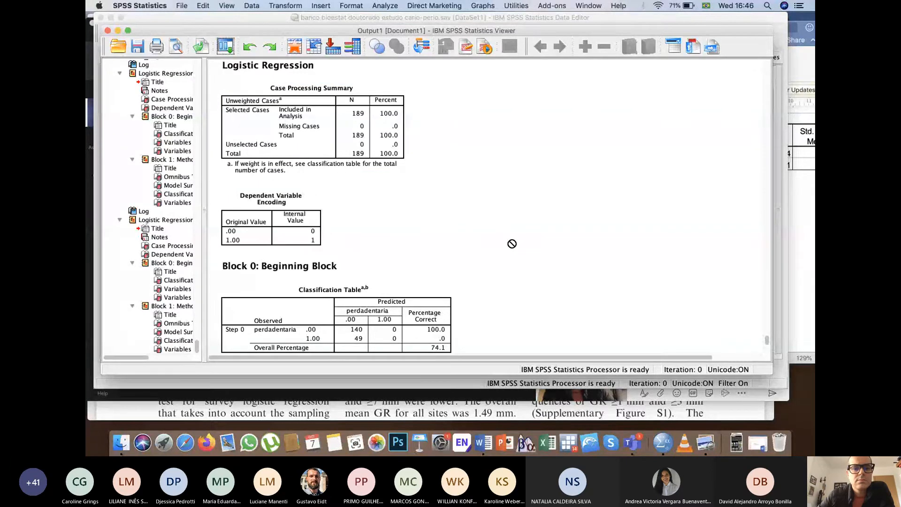
- Examine the calculus-only regression output down to its coefficients, odds ratio and confidence interval, plus the combined model's coefficients
scroll(512, 244, down, 8)
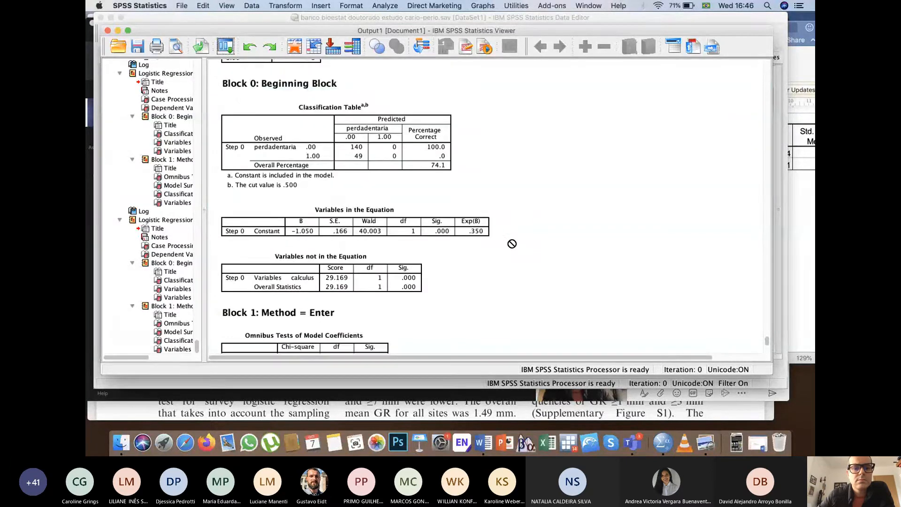
scroll(512, 243, down, 5)
scroll(512, 244, up, 9)
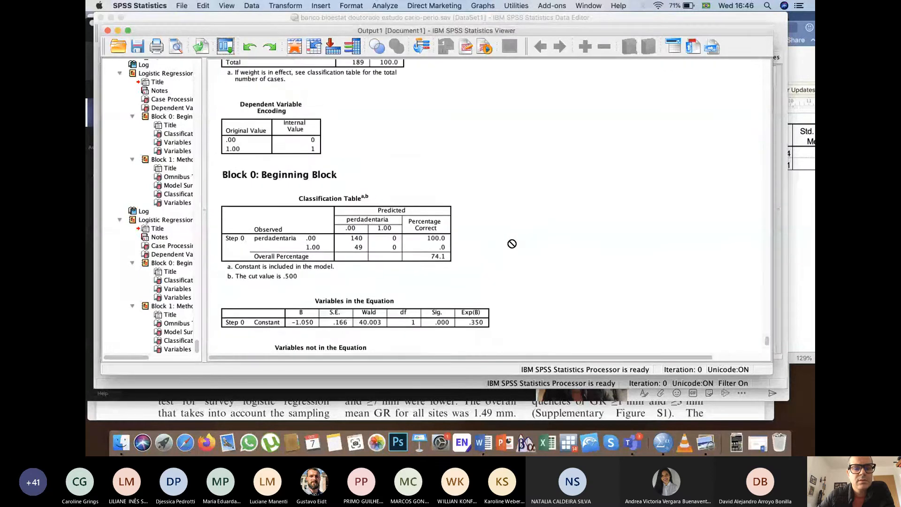
scroll(512, 243, up, 3)
click(512, 244)
scroll(512, 244, up, 1)
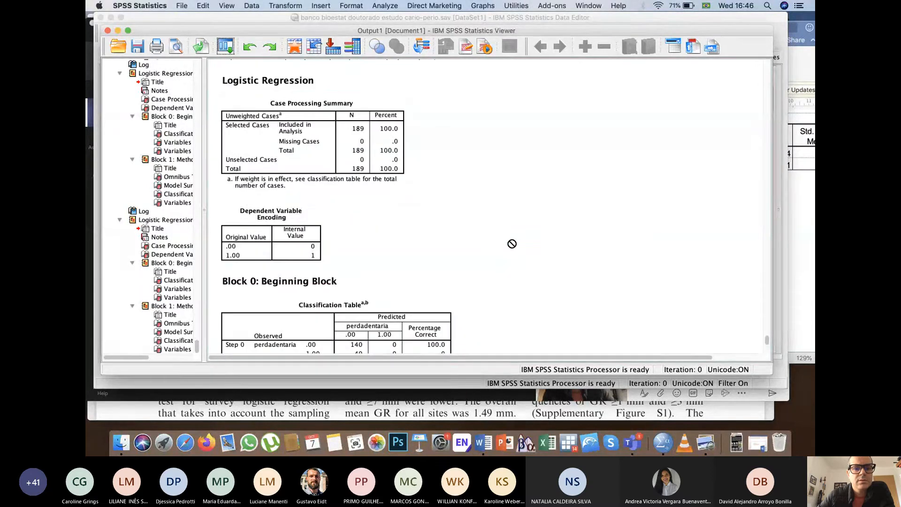
scroll(512, 244, up, 2)
scroll(512, 243, down, 2)
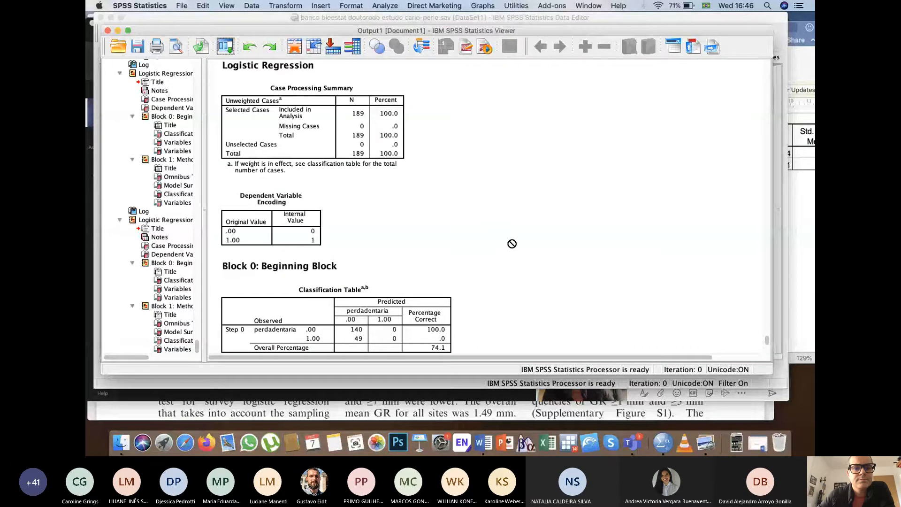
scroll(512, 243, down, 1)
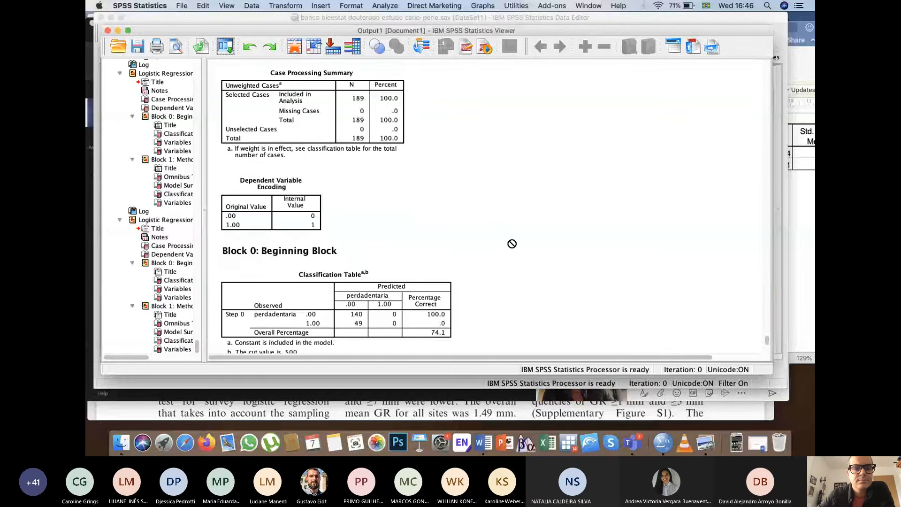
scroll(512, 243, down, 3)
scroll(512, 243, down, 10)
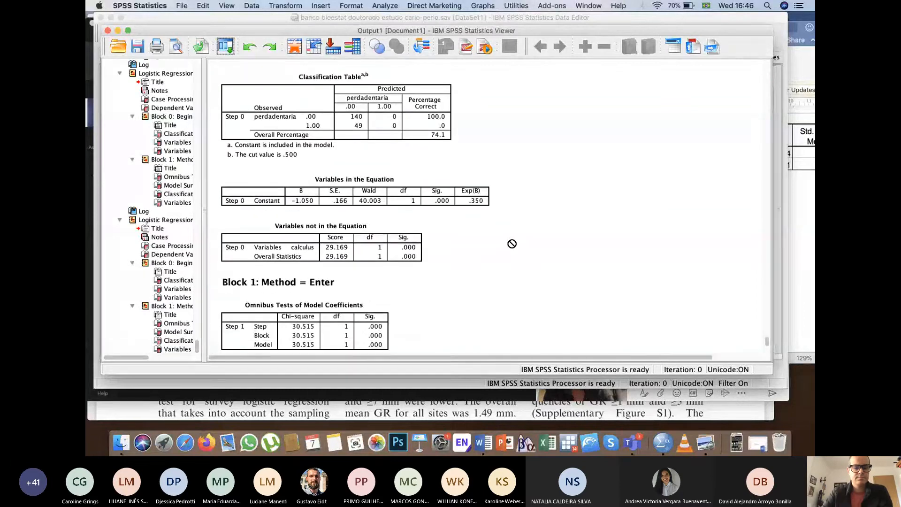
scroll(512, 244, down, 15)
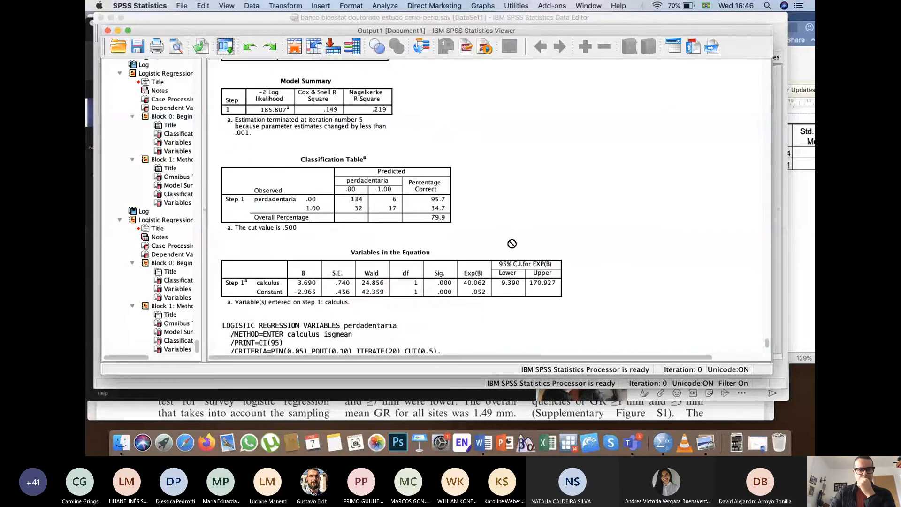
scroll(512, 244, down, 1)
click(293, 265)
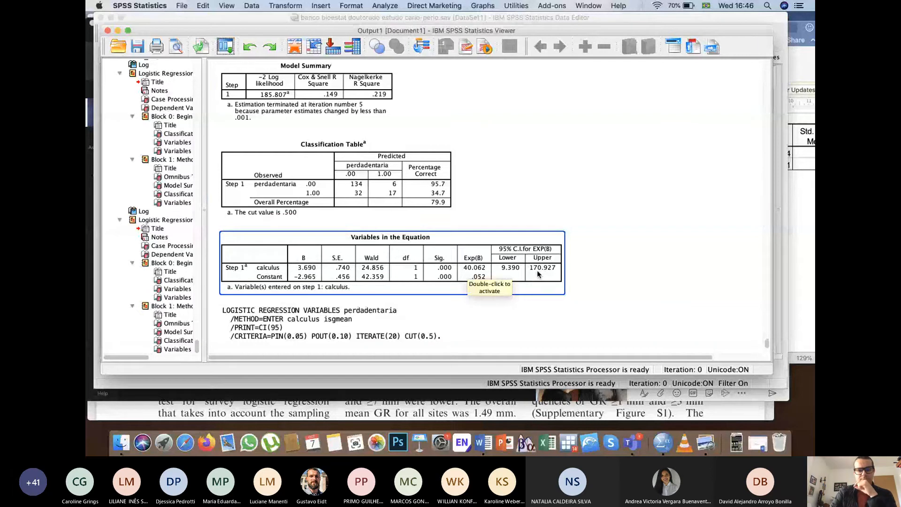
click(623, 267)
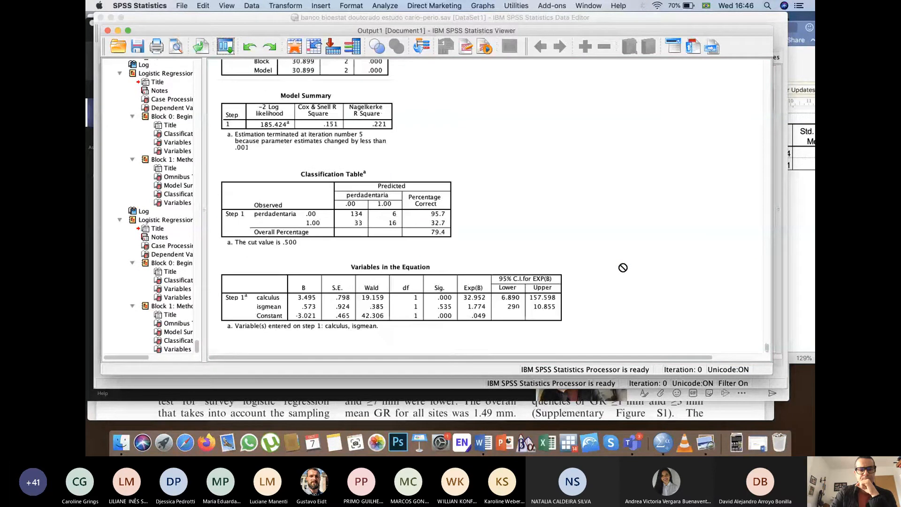
- Remove calculus from the logistic regression covariates, run the perdadentaria model with isgmean alone, and inspect its Variables in the Equation table
click(226, 47)
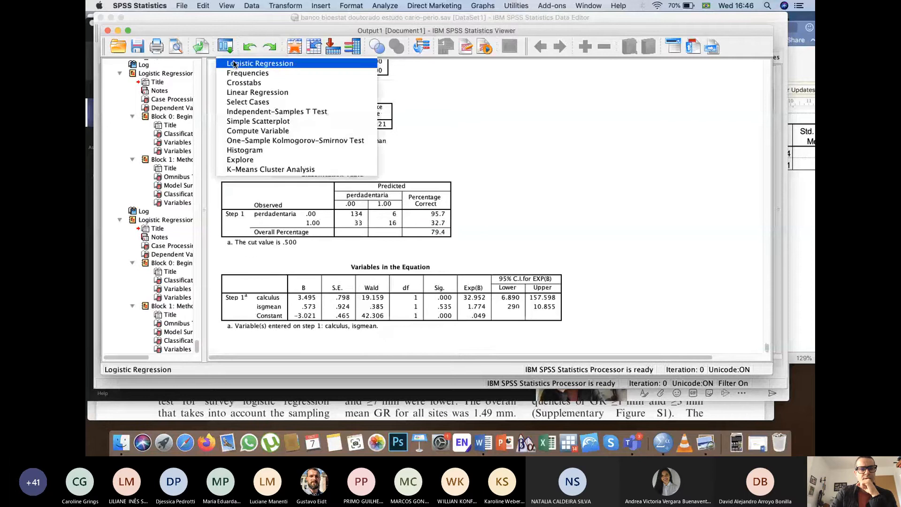
click(247, 62)
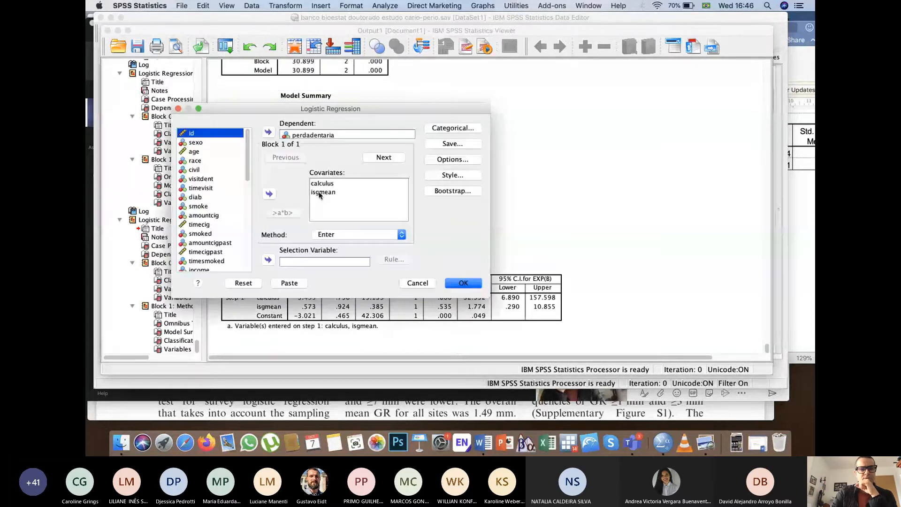
click(270, 194)
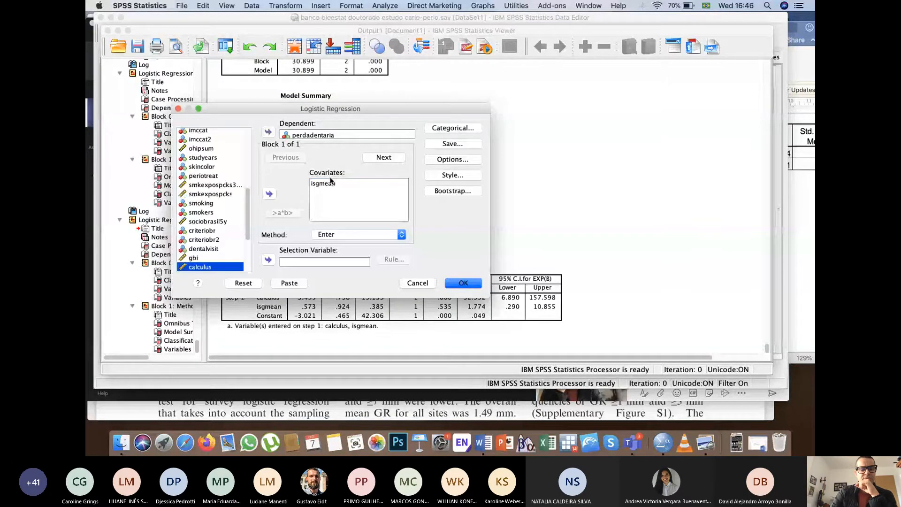
click(457, 283)
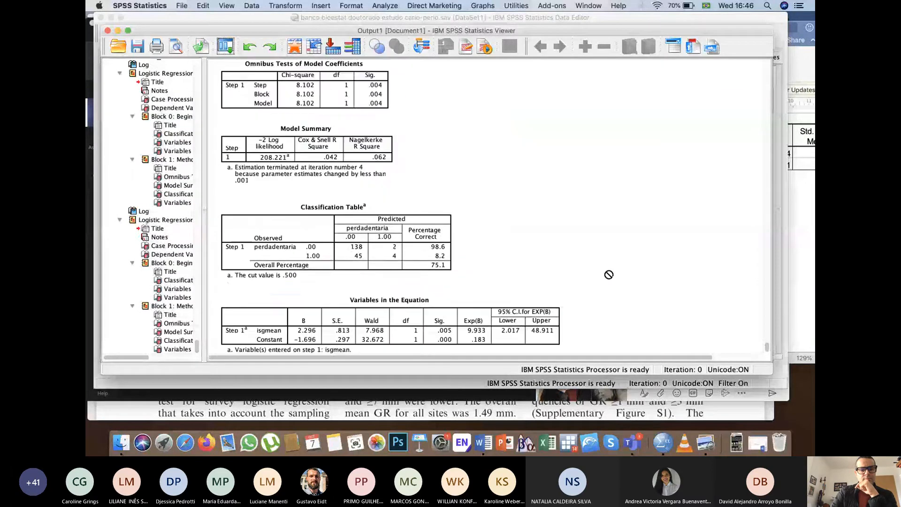
click(518, 305)
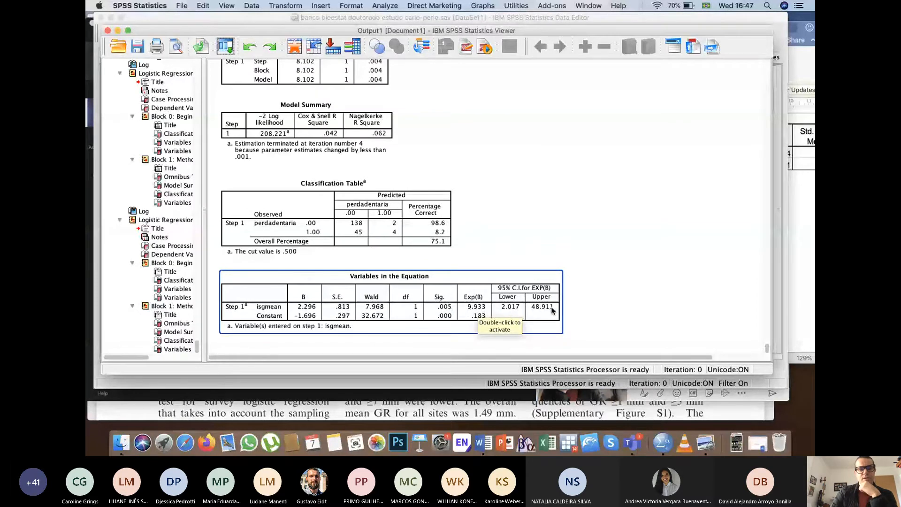
click(401, 133)
- Add calculus after isgmean in the logistic regression covariates, run the combined model, and inspect its Variables in the Equation table
click(225, 46)
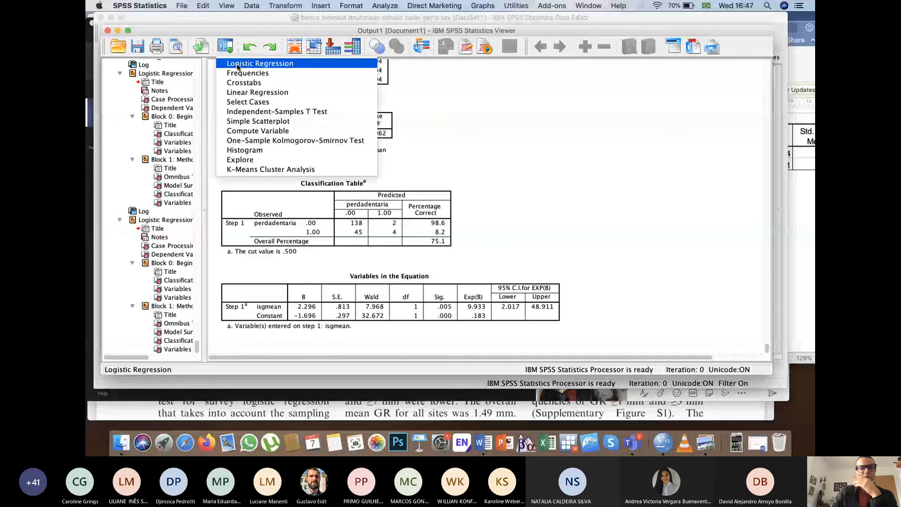
click(261, 62)
scroll(230, 222, down, 10)
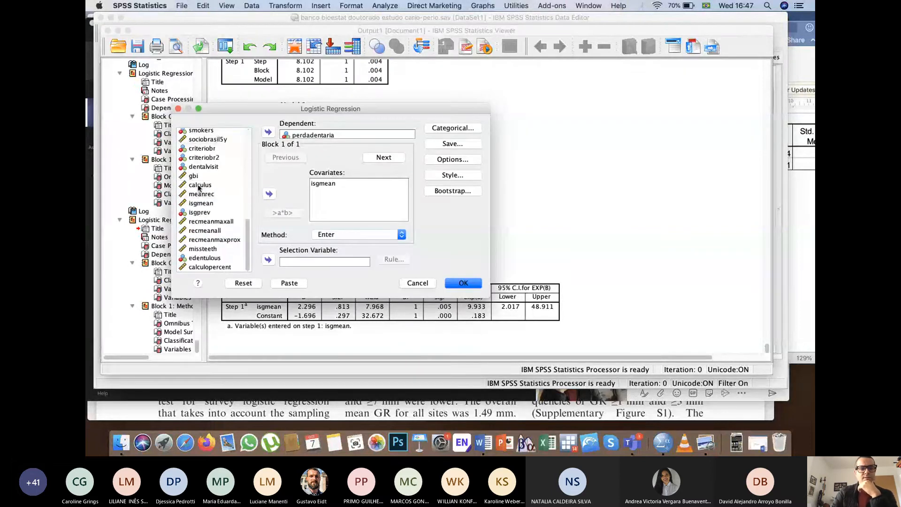
click(267, 195)
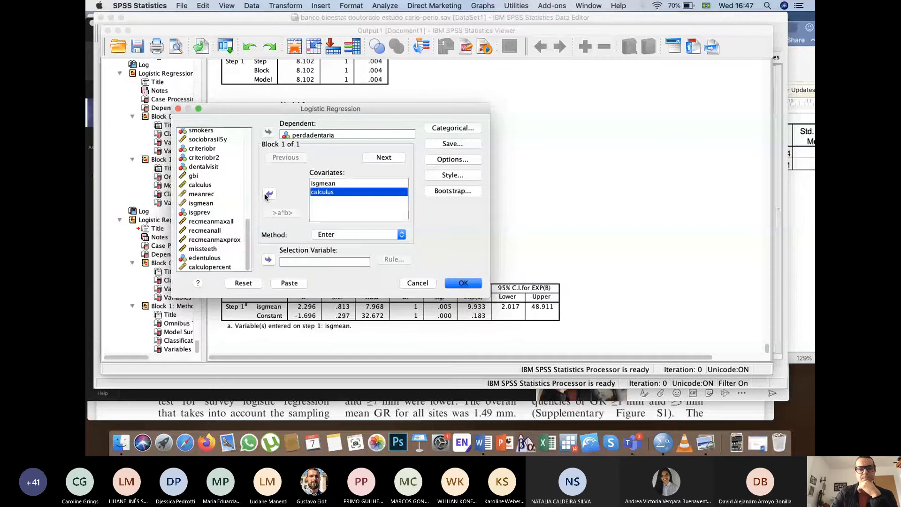
click(453, 283)
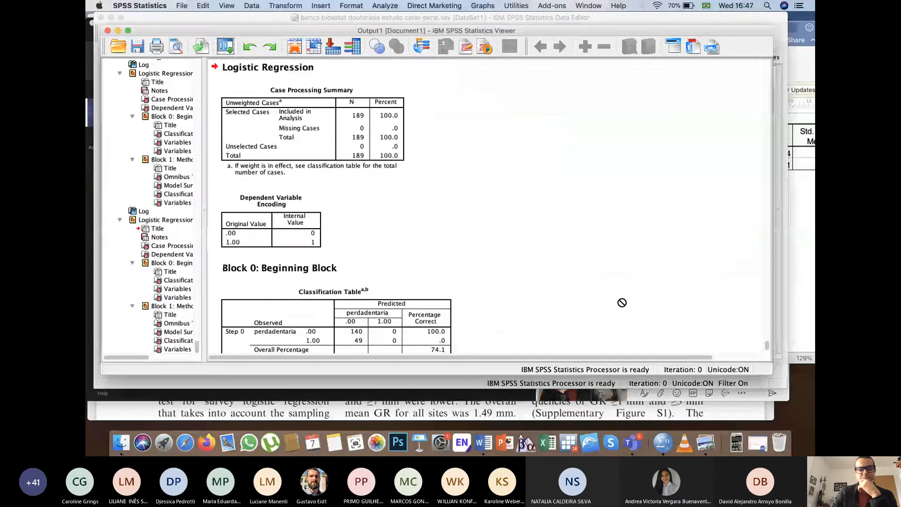
click(328, 313)
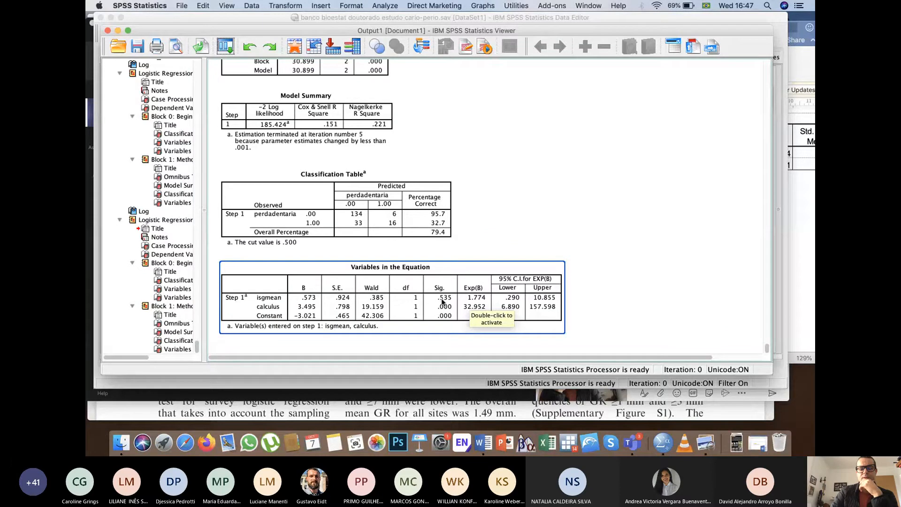
click(604, 315)
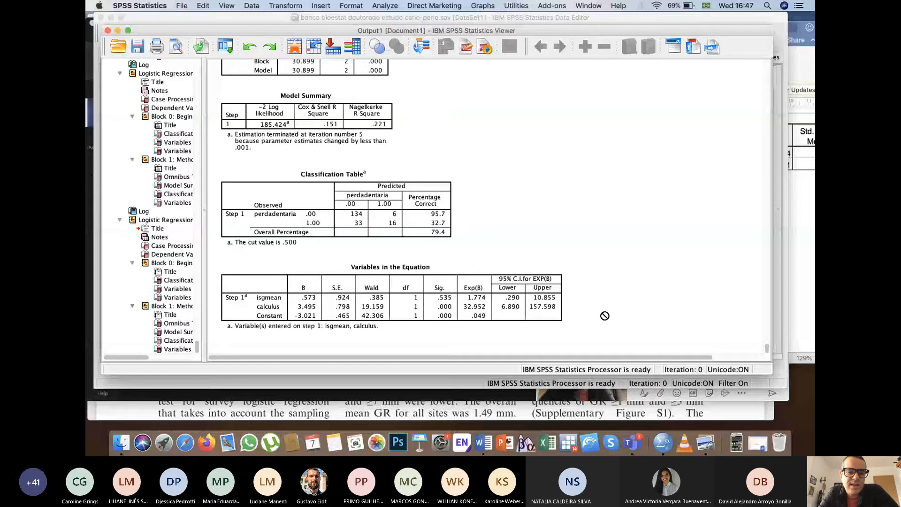
- Create a simple scatterplot with calculus on the Y axis and isgmean on the X axis, clearing the previous variable assignments
click(481, 6)
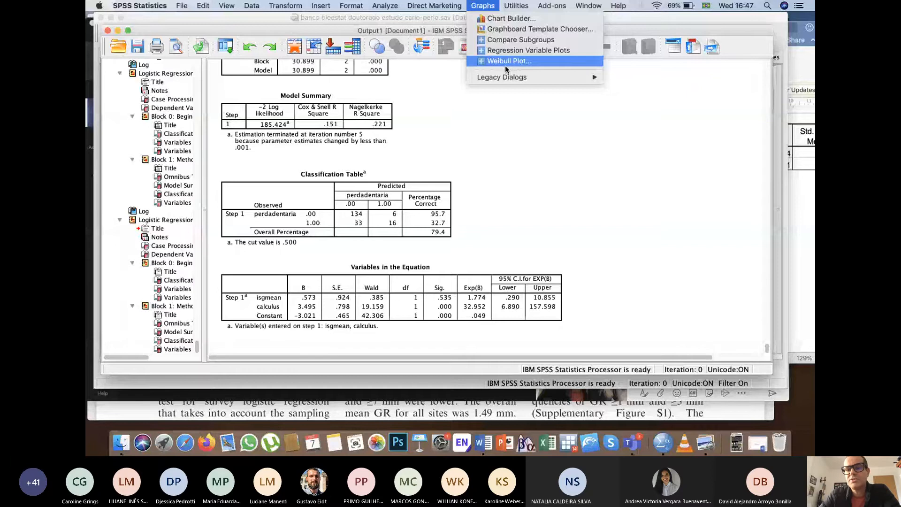
mouse_move(517, 77)
click(637, 181)
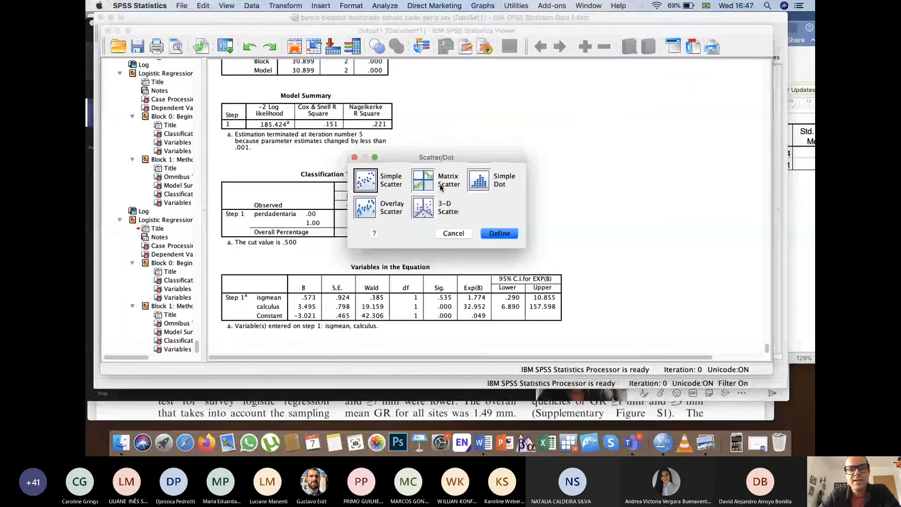
click(499, 234)
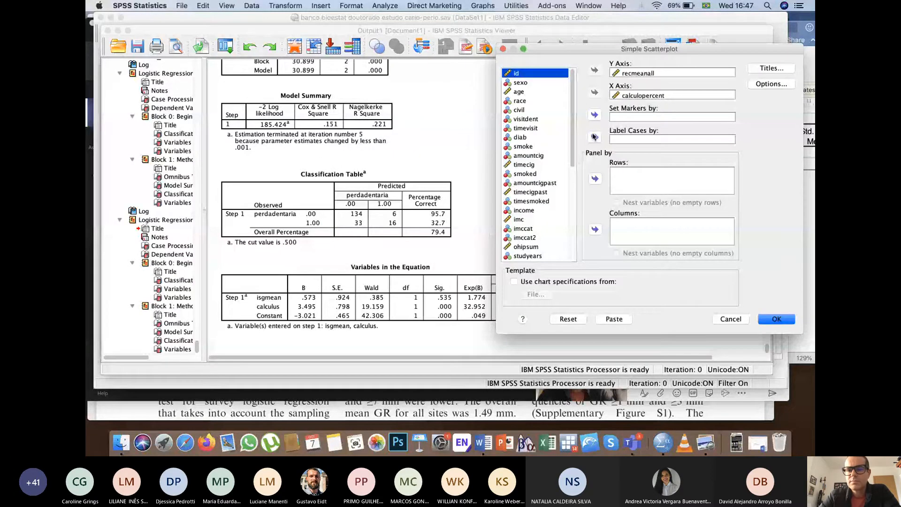
click(564, 319)
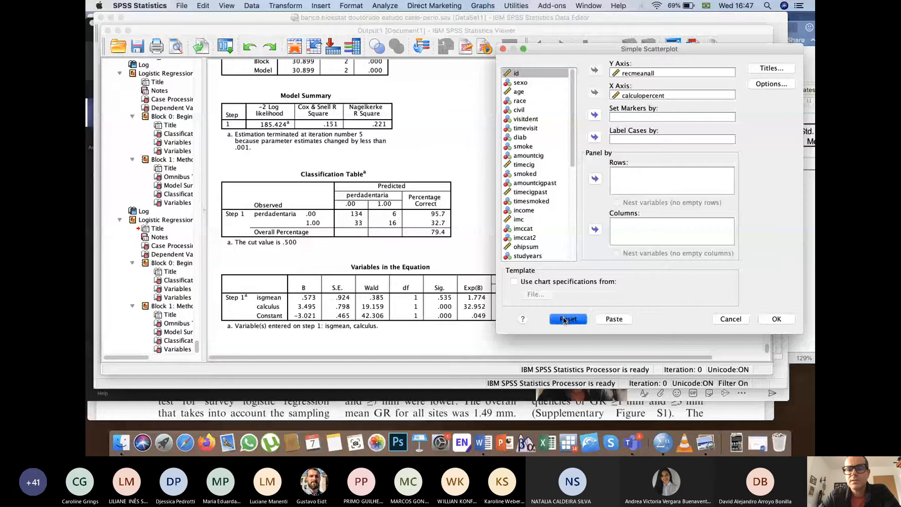
scroll(534, 165, down, 10)
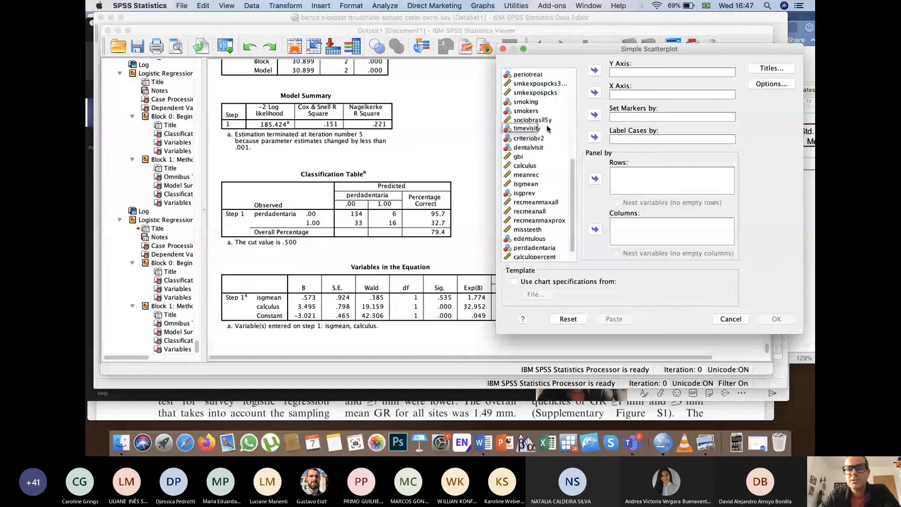
click(525, 167)
click(594, 70)
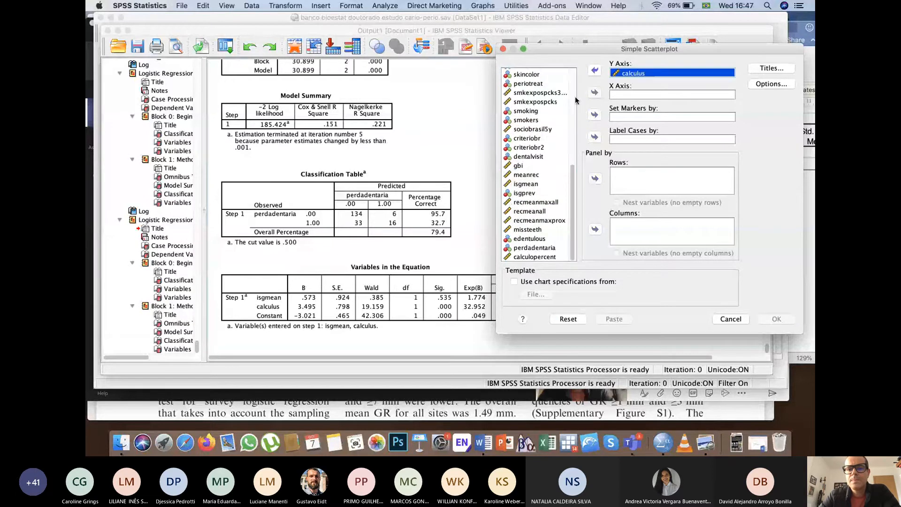
click(526, 184)
click(595, 94)
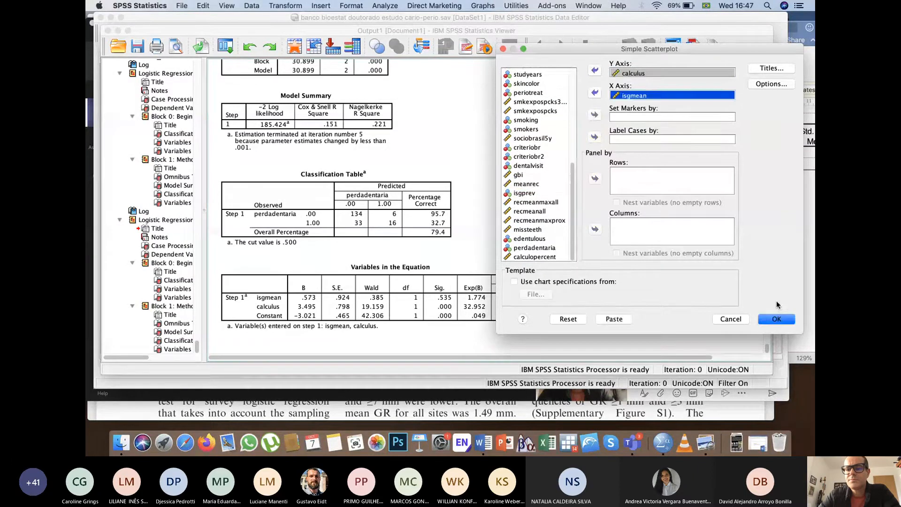
click(776, 319)
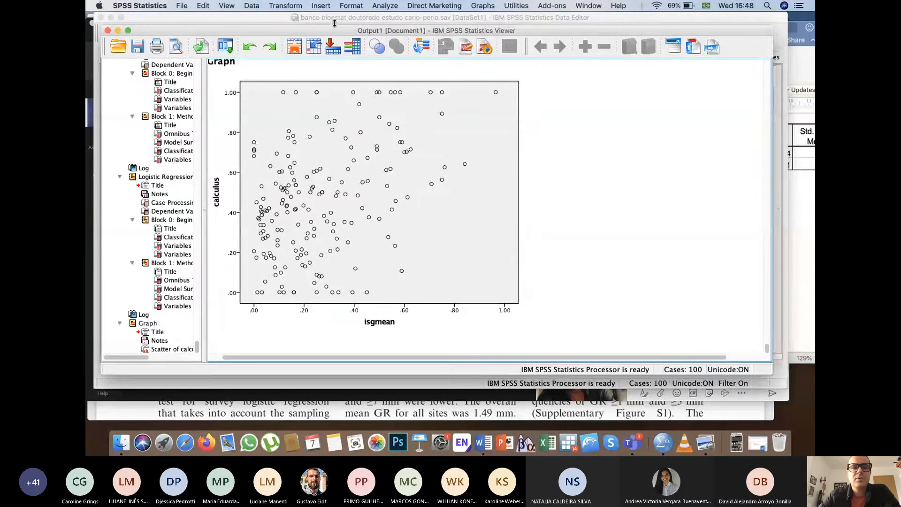
click(393, 8)
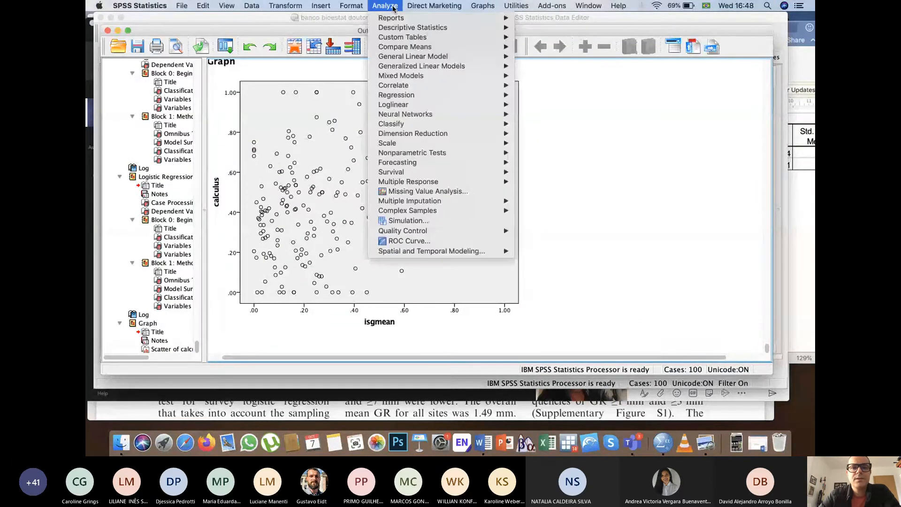
mouse_move(394, 29)
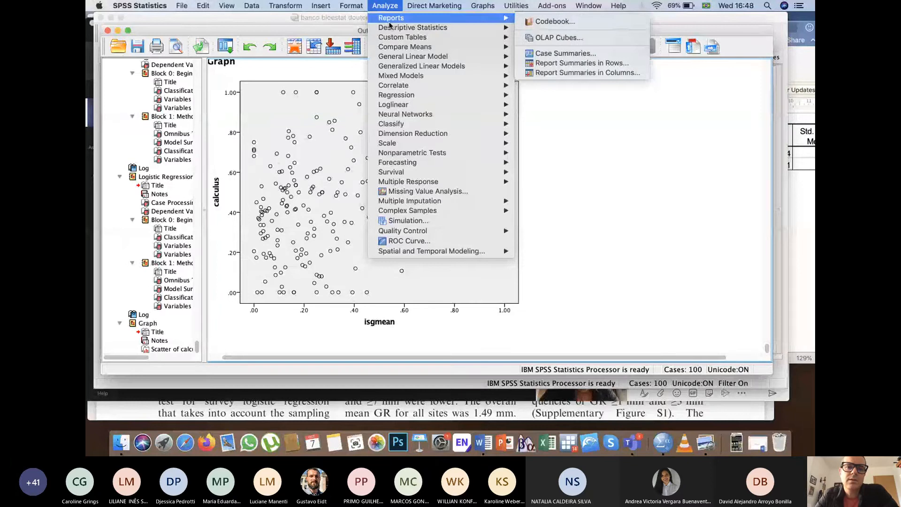
mouse_move(431, 29)
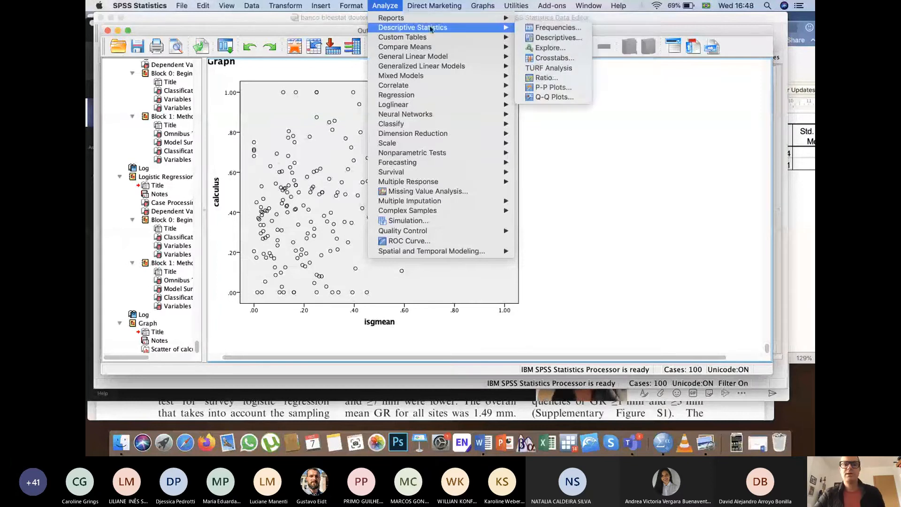
click(546, 62)
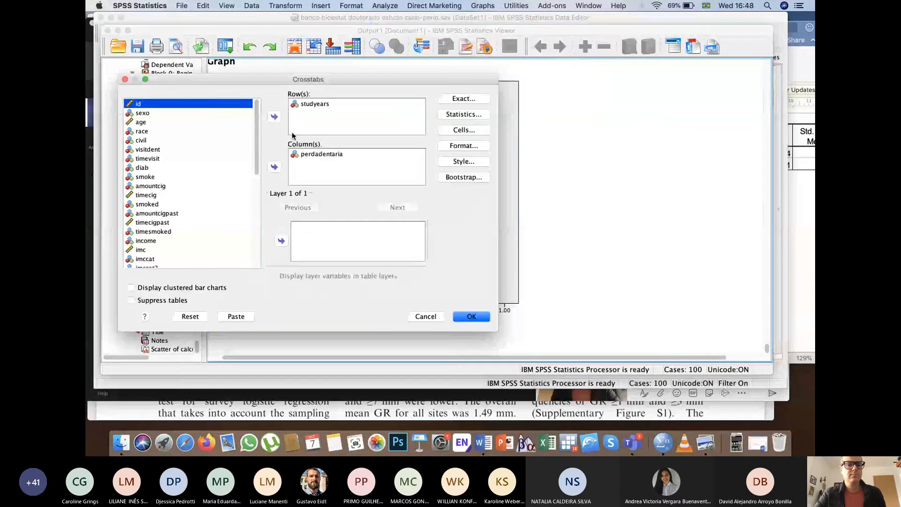
click(199, 321)
scroll(187, 160, down, 10)
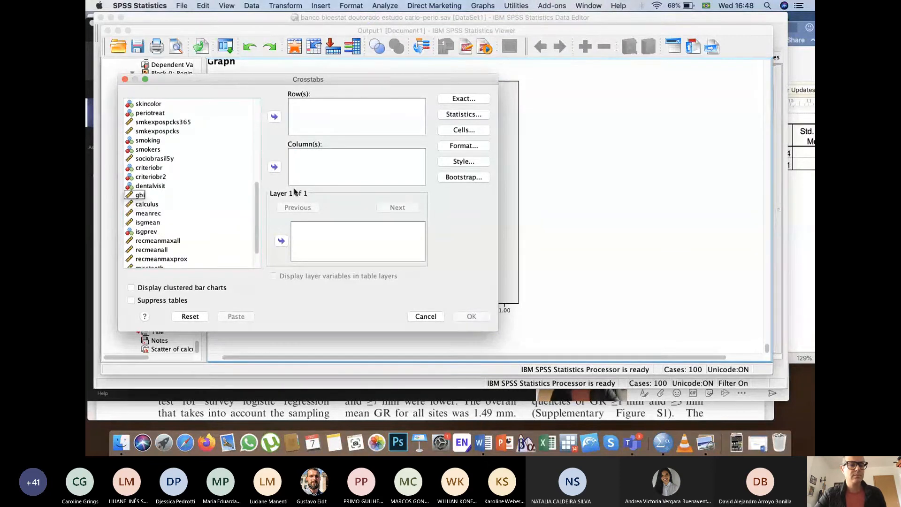
click(425, 316)
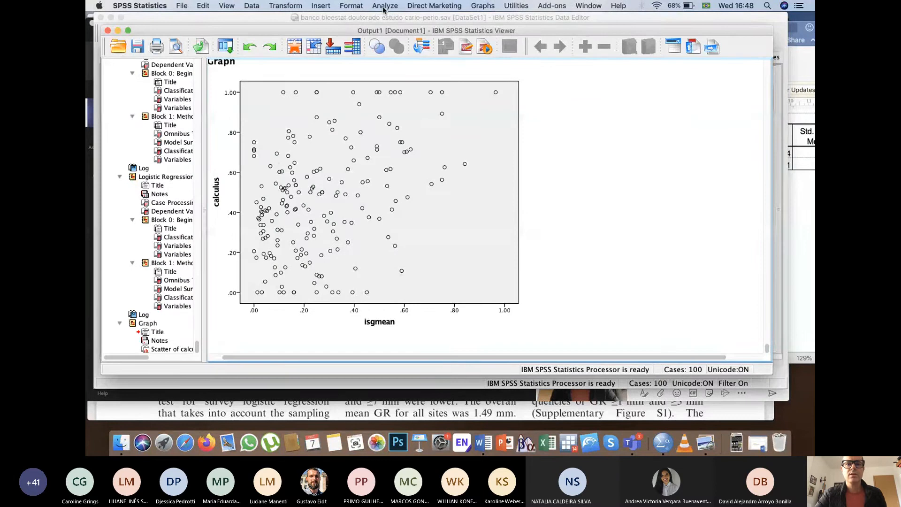
- Run a two-tailed Pearson bivariate correlation between calculus and isgmean, and inspect the resulting Correlations table
click(383, 6)
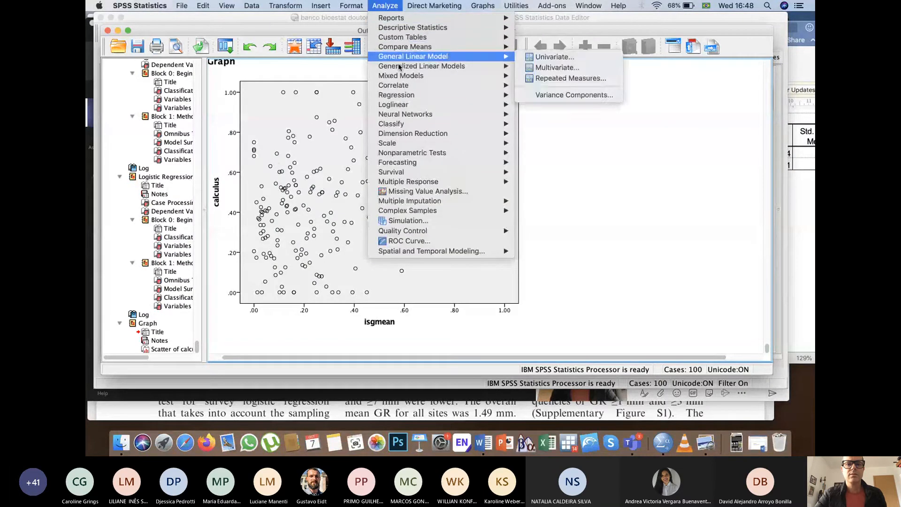
mouse_move(402, 77)
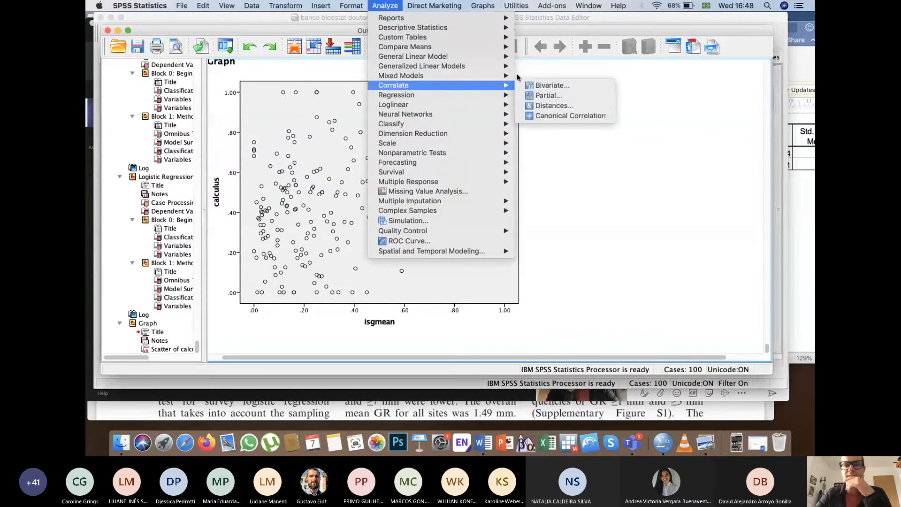
click(562, 89)
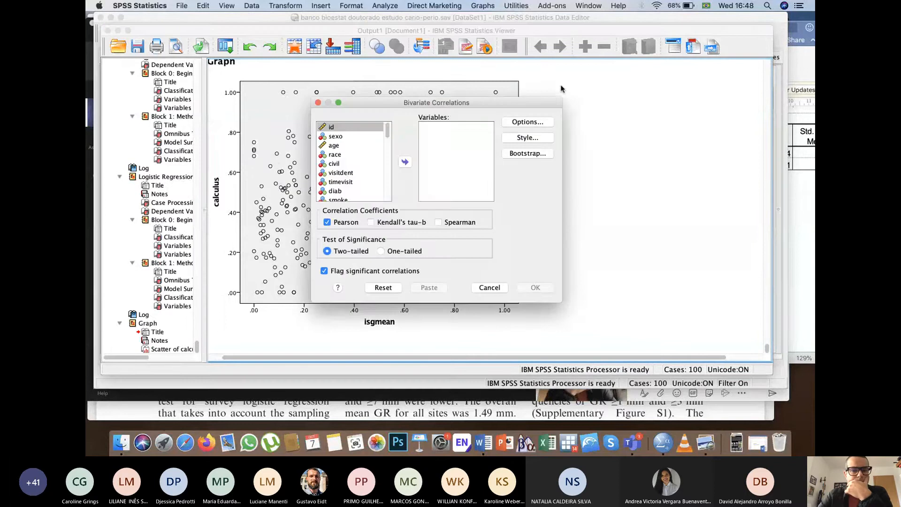
scroll(361, 170, down, 10)
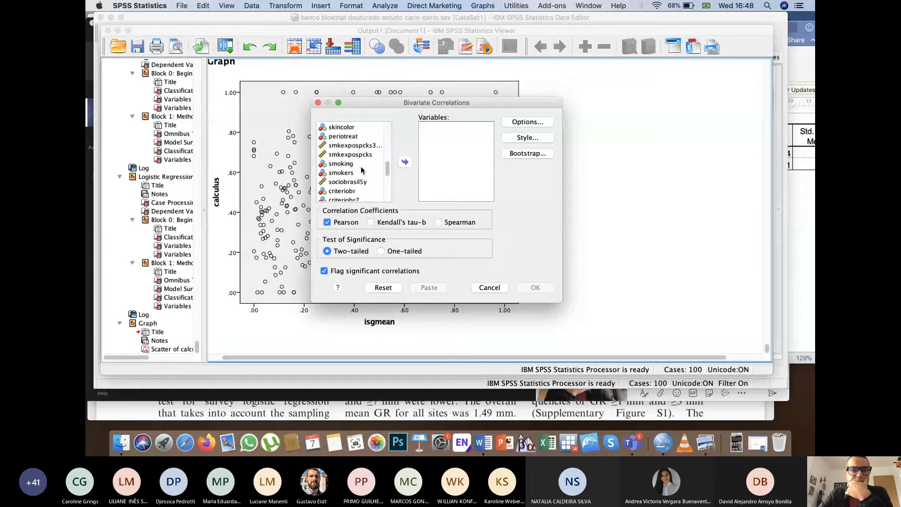
scroll(352, 155, up, 2)
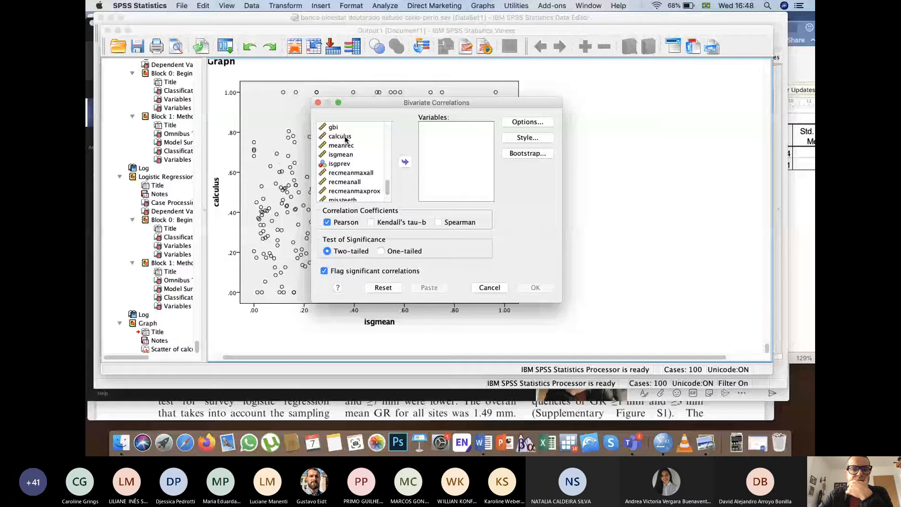
click(345, 137)
click(405, 162)
click(341, 145)
click(405, 163)
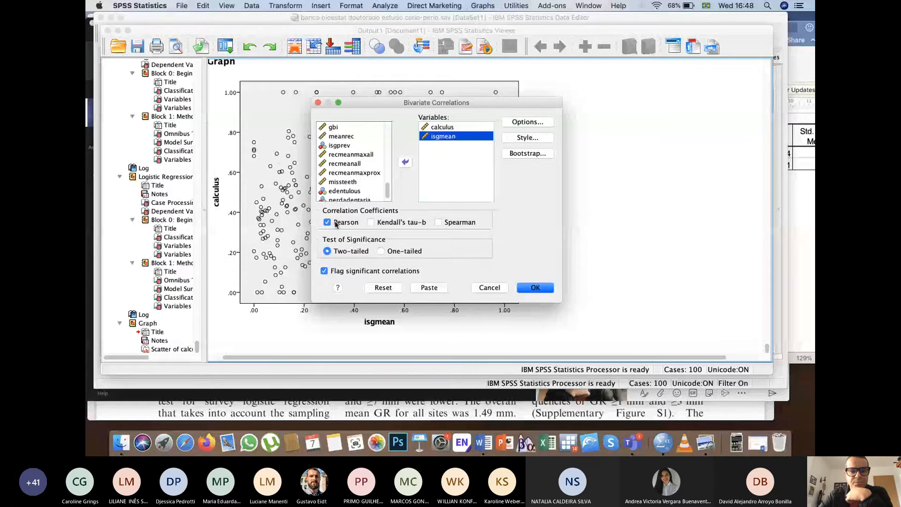
click(535, 287)
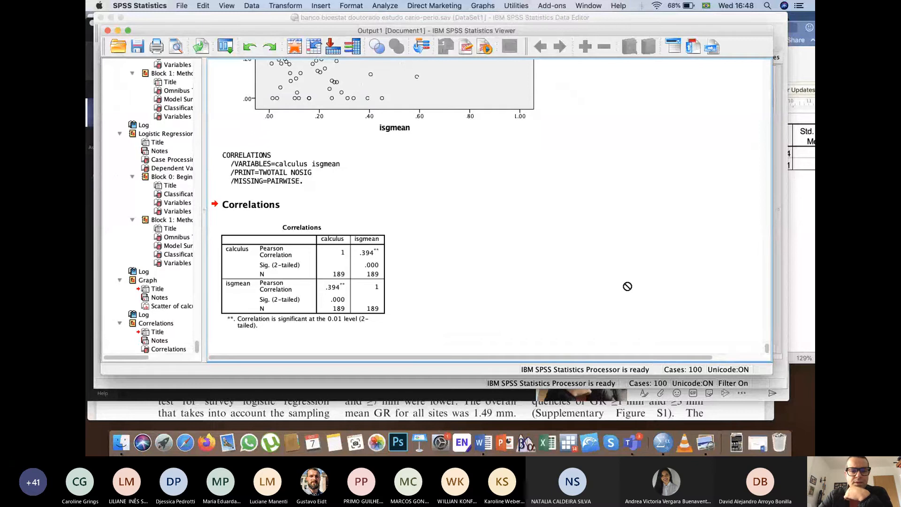
click(376, 291)
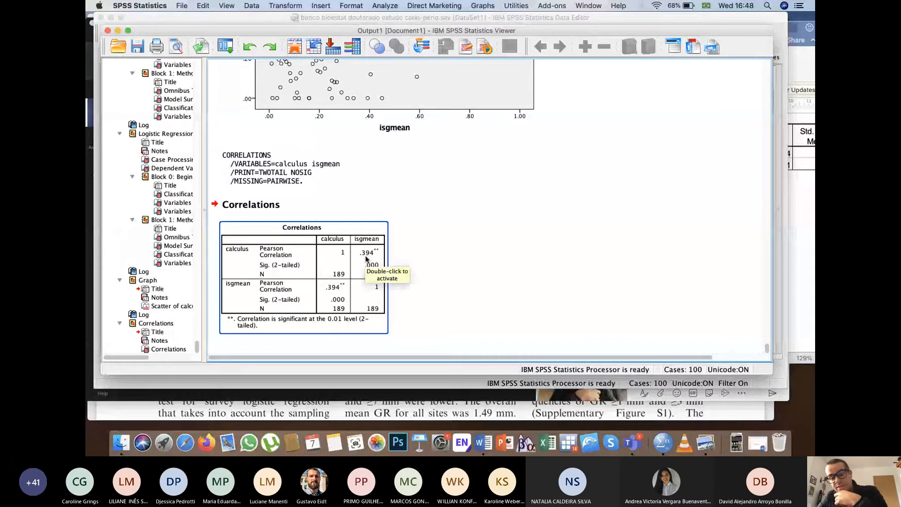
click(581, 256)
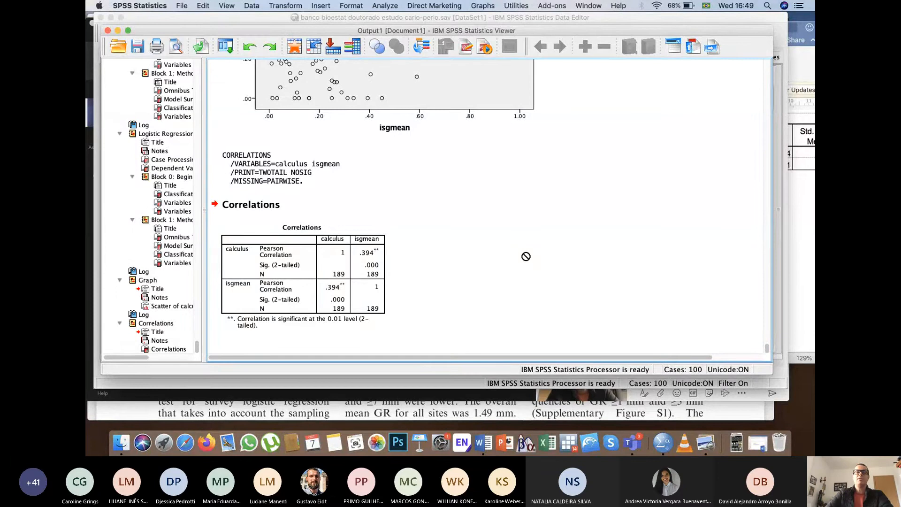
- Review the calculus–isgmean scatterplot and the combined logistic model's Variables in the Equation table above the correlation output
scroll(525, 256, up, 10)
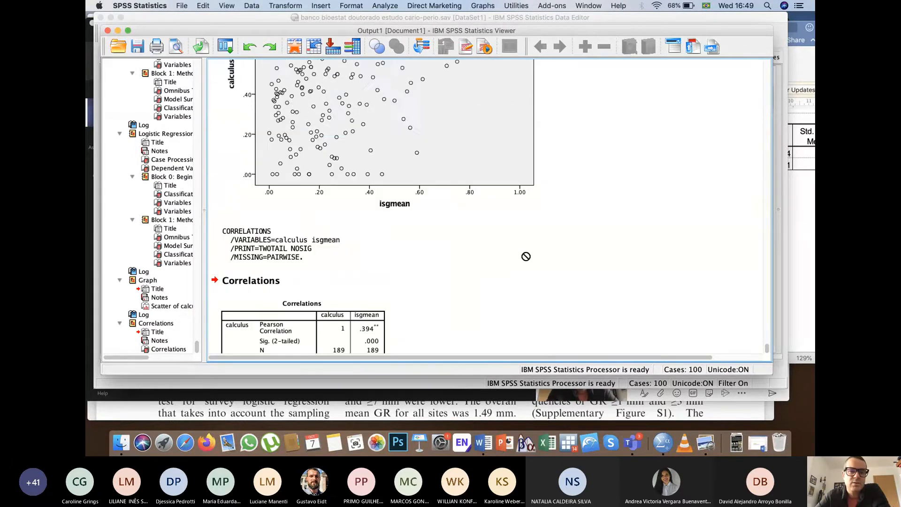
scroll(597, 212, up, 2)
click(595, 211)
scroll(595, 208, up, 1)
click(299, 167)
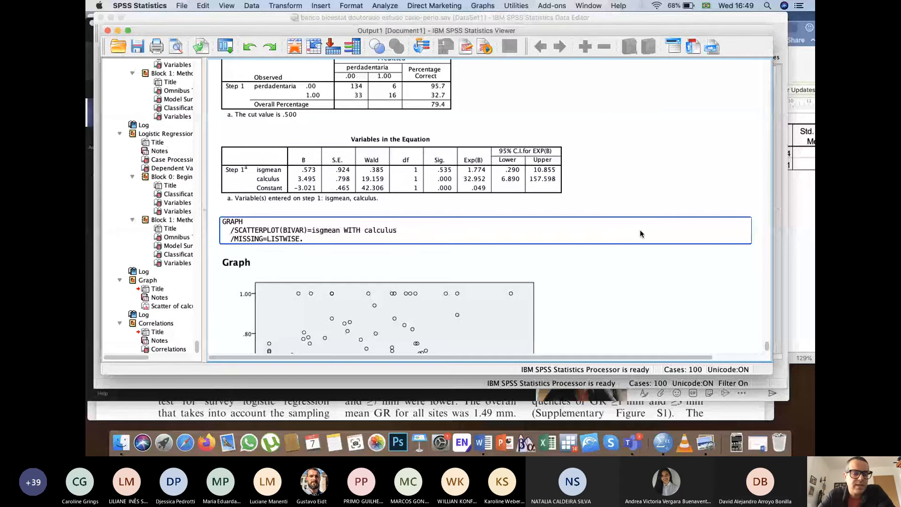
- Reopen the binary logistic regression setup for perdadentaria and remove both isgmean and calculus from the covariates
click(226, 47)
click(235, 83)
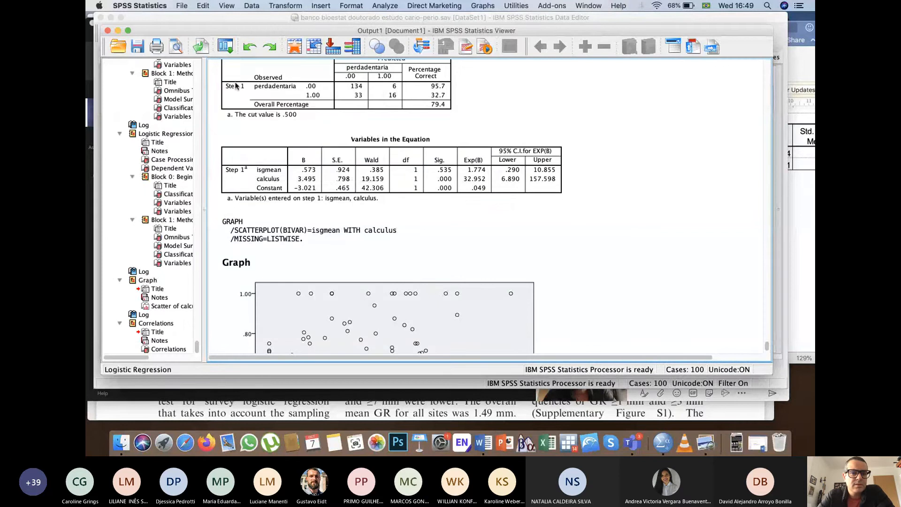
double_click(330, 193)
double_click(327, 185)
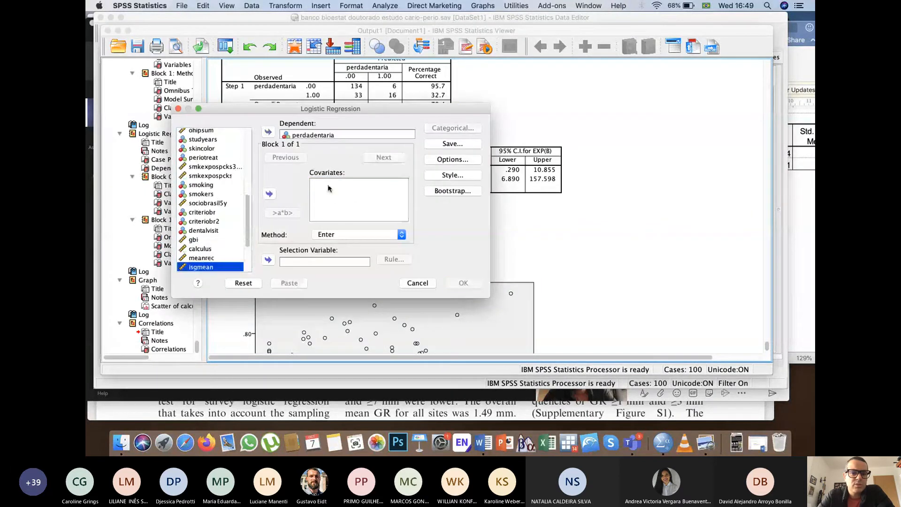
- Add sexo and age as covariates in the perdadentaria logistic regression
scroll(225, 197, up, 10)
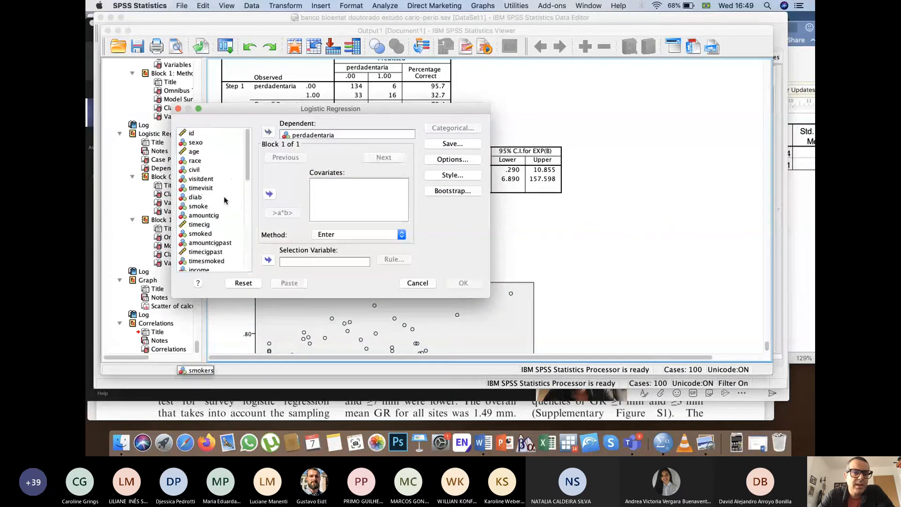
click(195, 142)
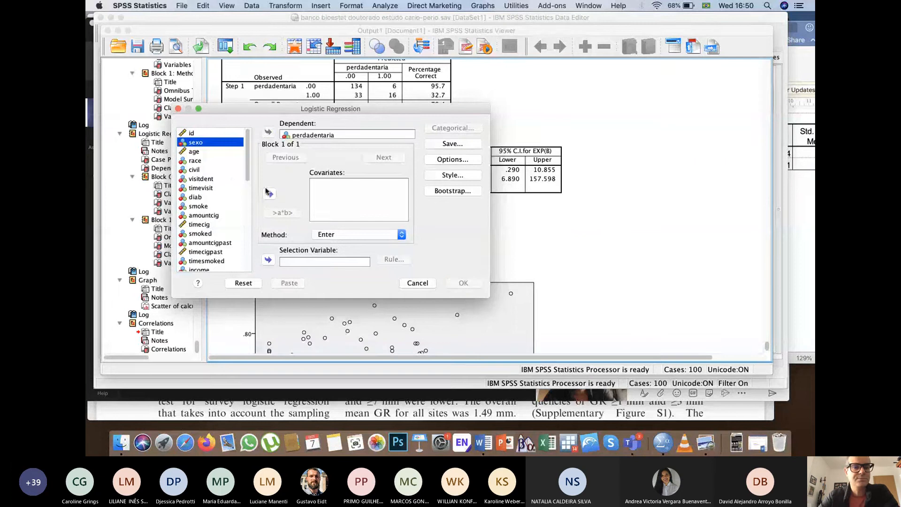
click(269, 193)
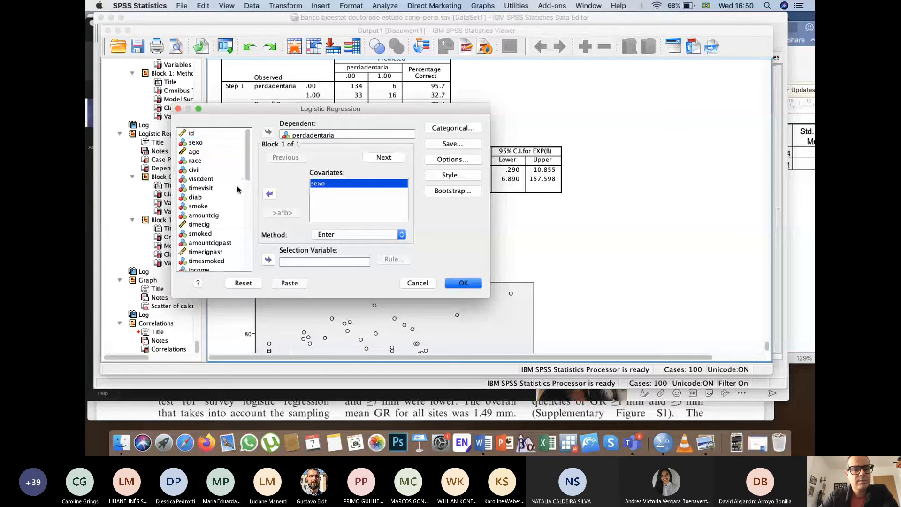
click(195, 152)
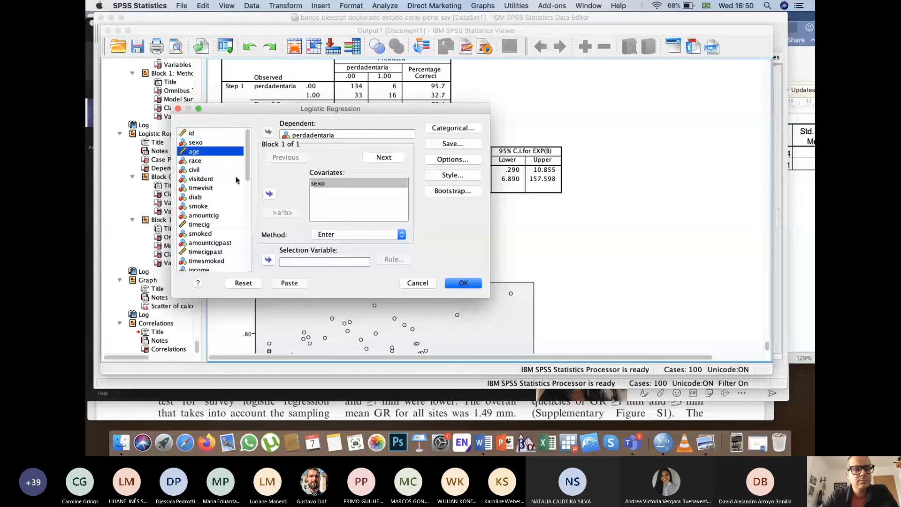
click(269, 194)
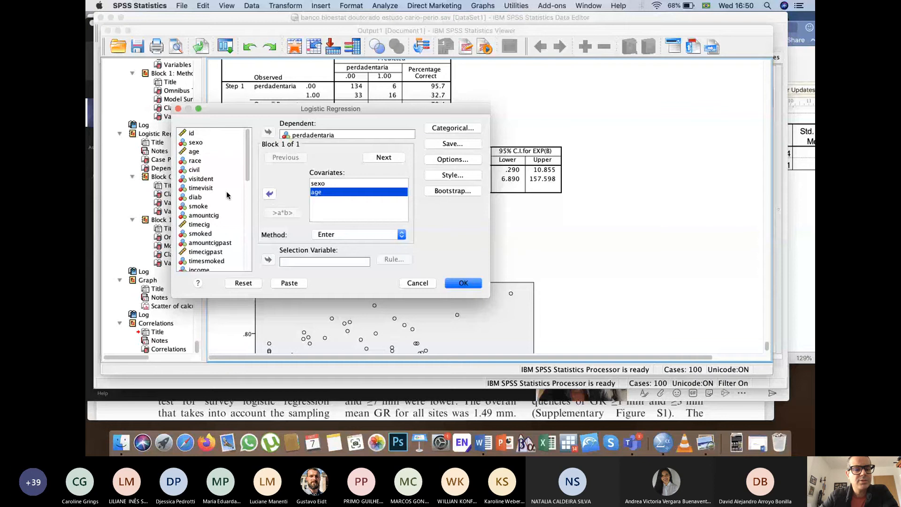
- Add studyears and smoking to the covariates after age, and run the perdadentaria logistic regression
scroll(226, 195, down, 2)
scroll(226, 196, down, 4)
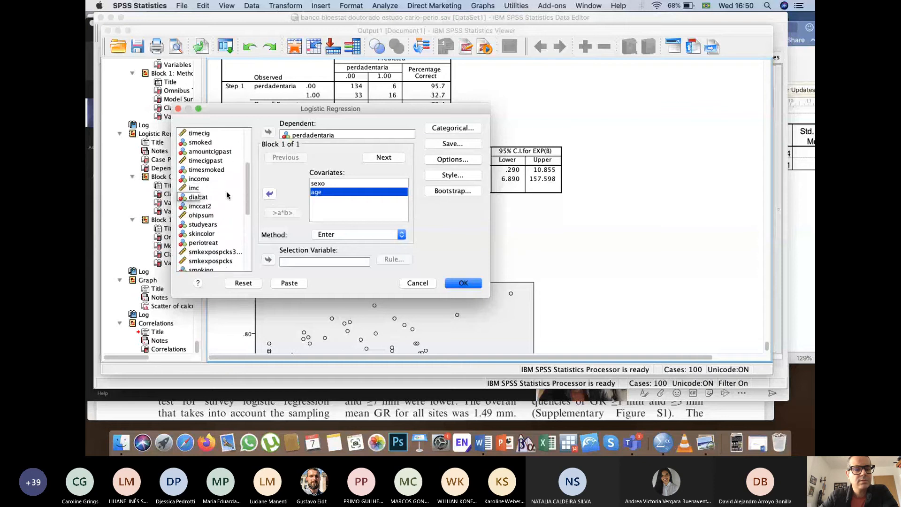
click(203, 215)
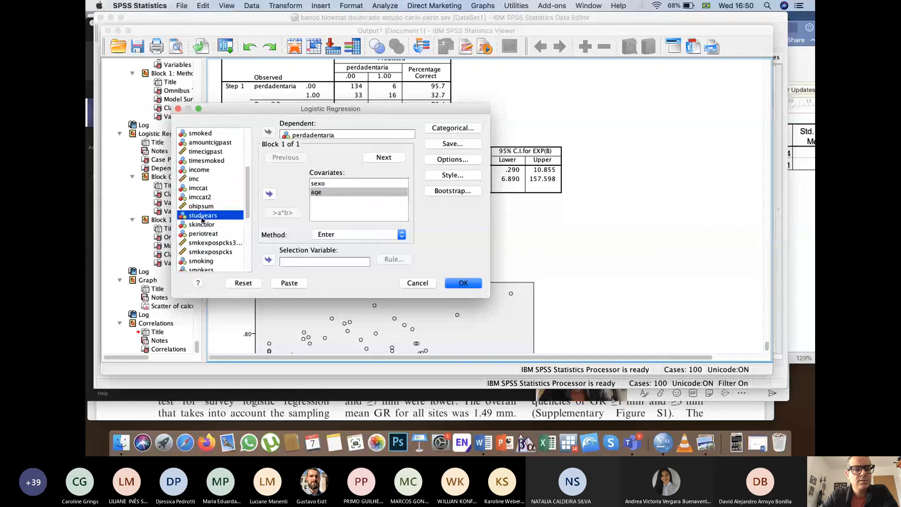
click(269, 193)
scroll(230, 201, down, 4)
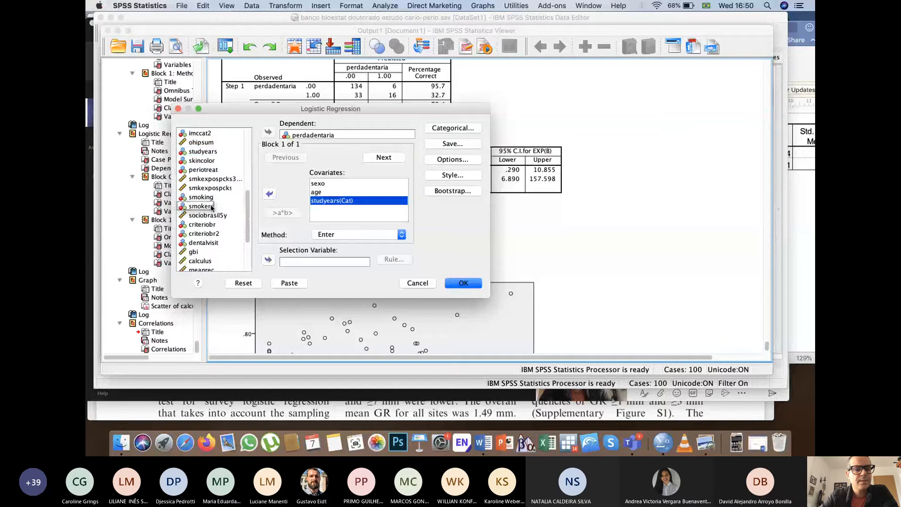
click(237, 196)
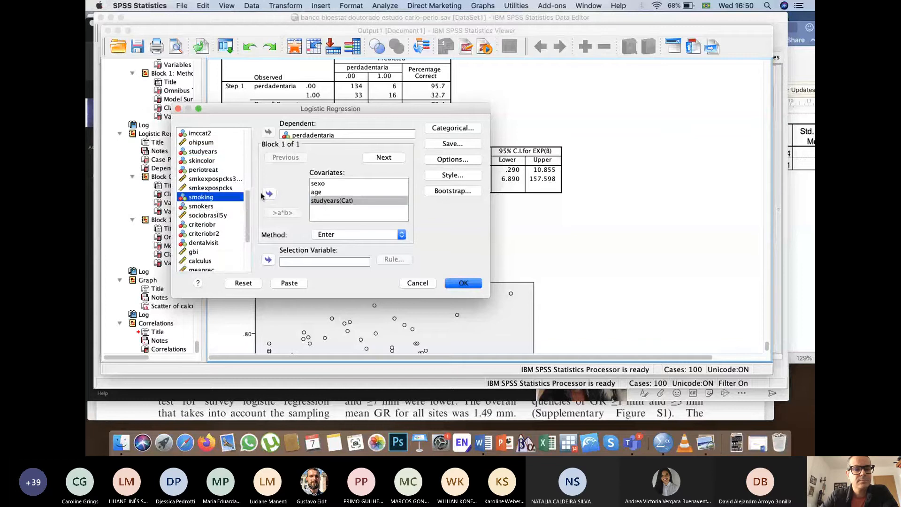
click(269, 193)
click(463, 283)
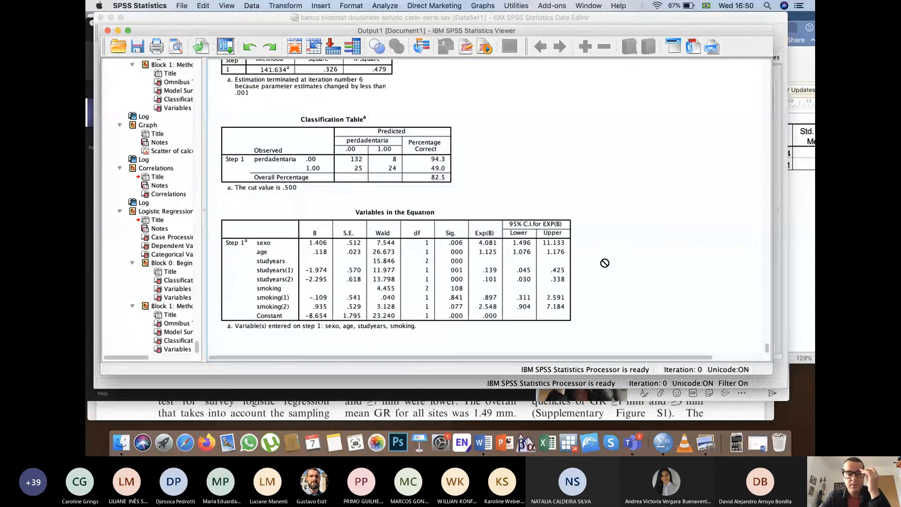
- Examine the Variables in the Equation table for sexo, age, studyears and smoking, including significance, odds ratios and confidence intervals
click(435, 258)
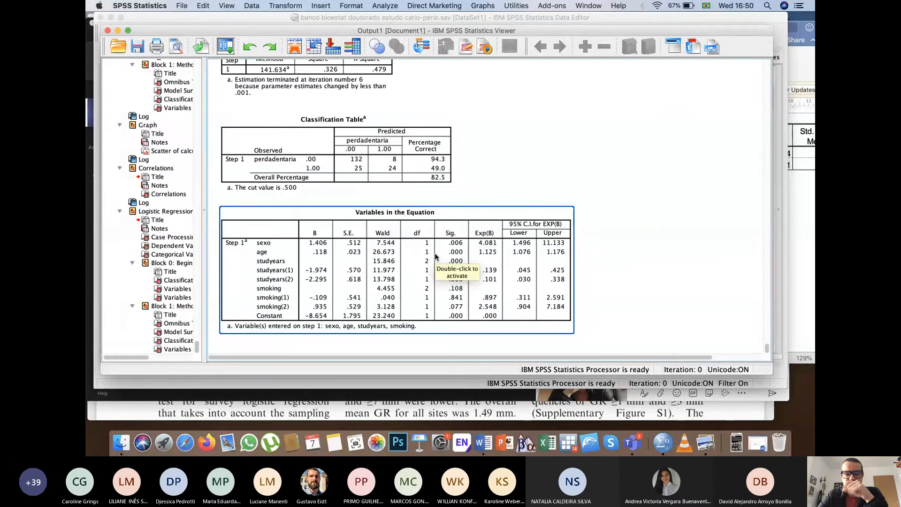
click(669, 226)
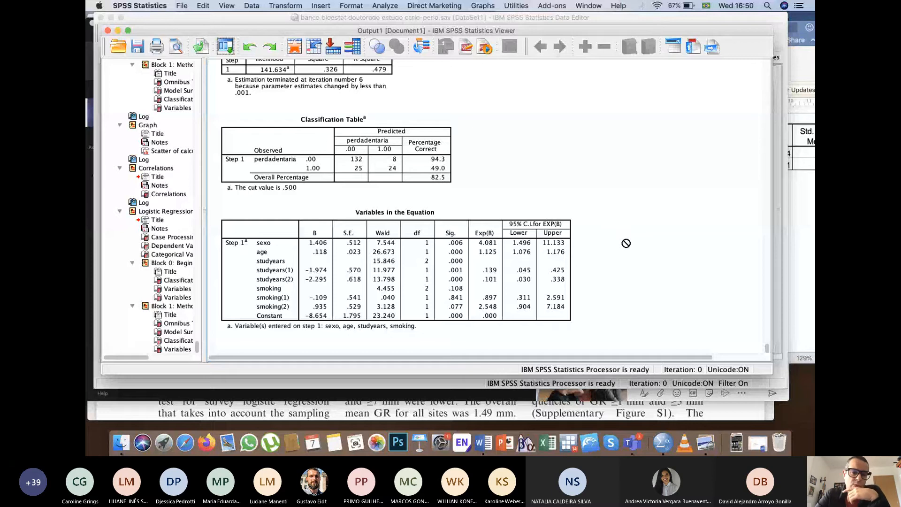
click(267, 263)
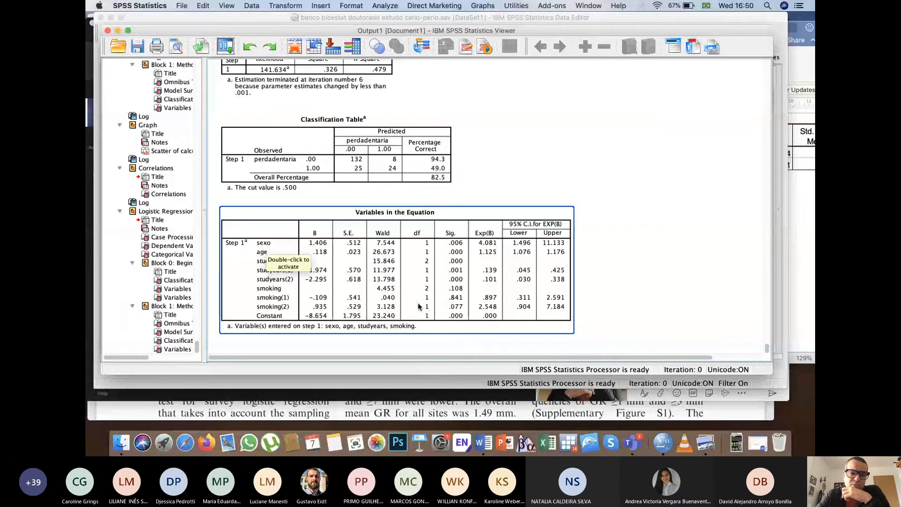
click(664, 293)
click(569, 293)
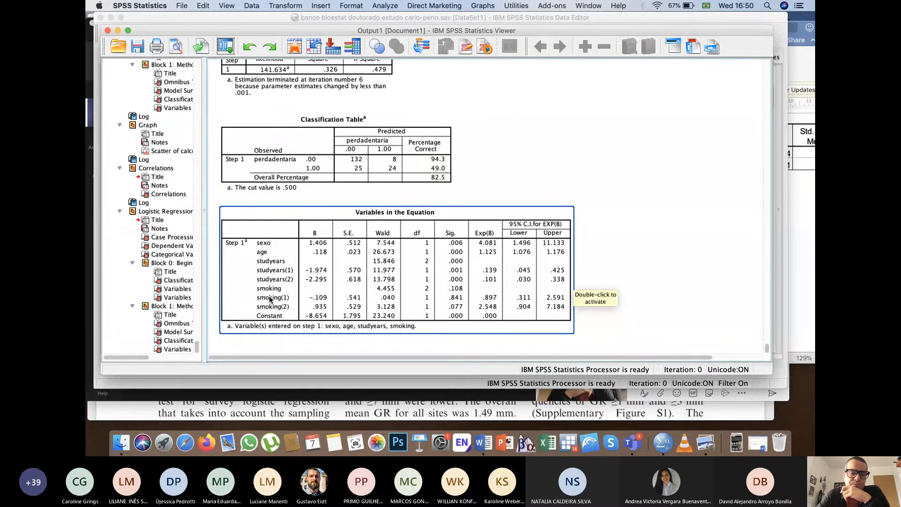
click(701, 220)
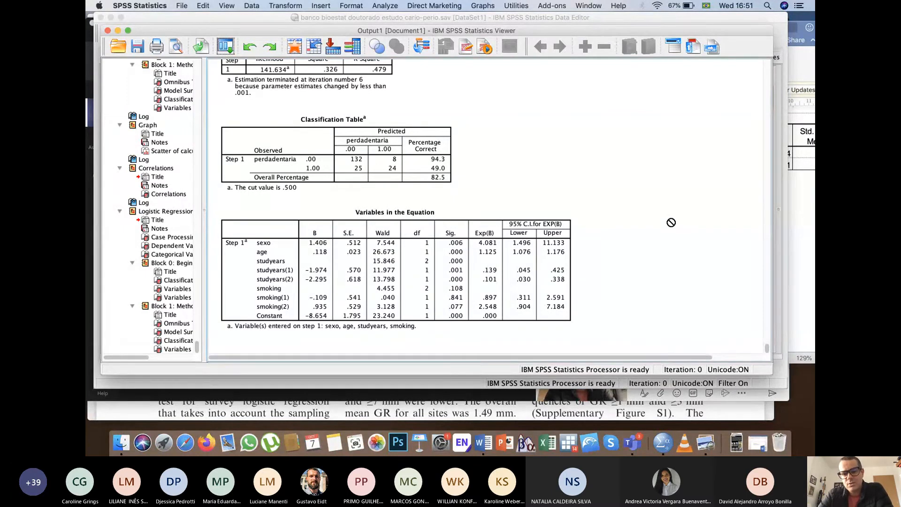
- Check which logistic regression covariates are defined as categorical and their reference categories, leaving the definitions unchanged
click(384, 5)
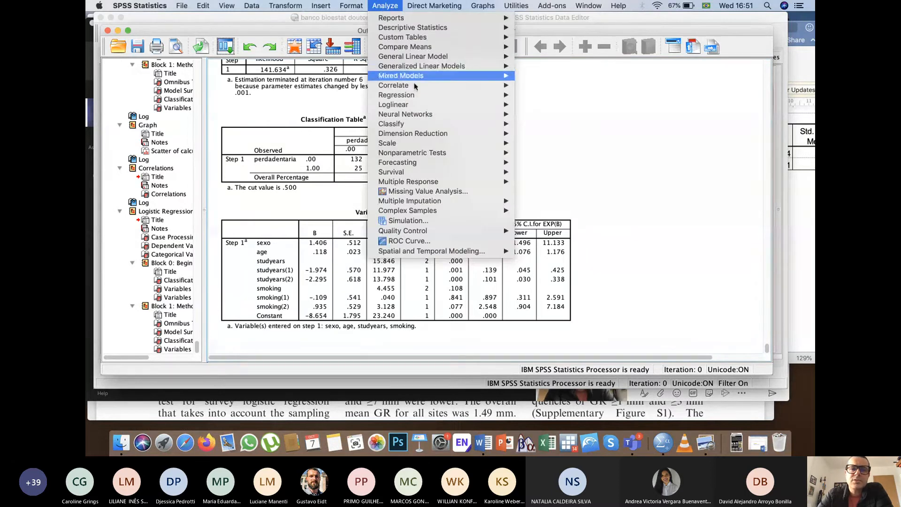
mouse_move(417, 95)
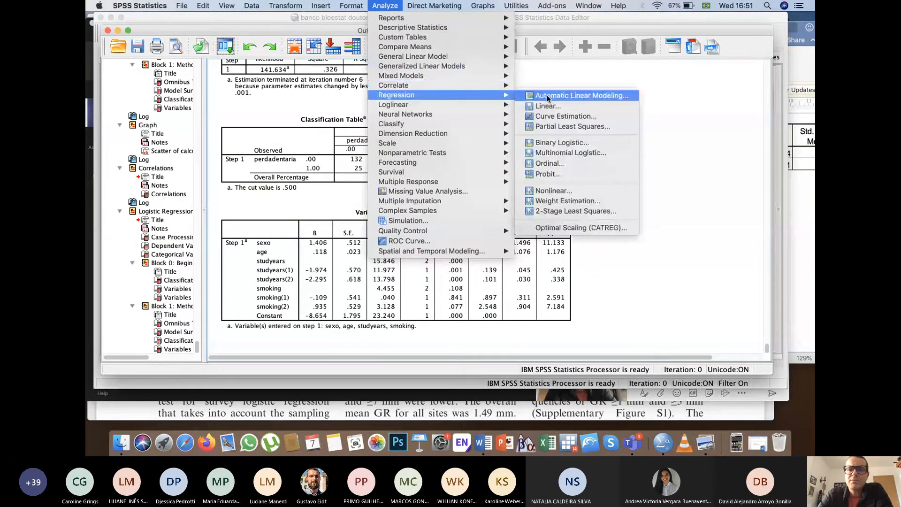
click(553, 142)
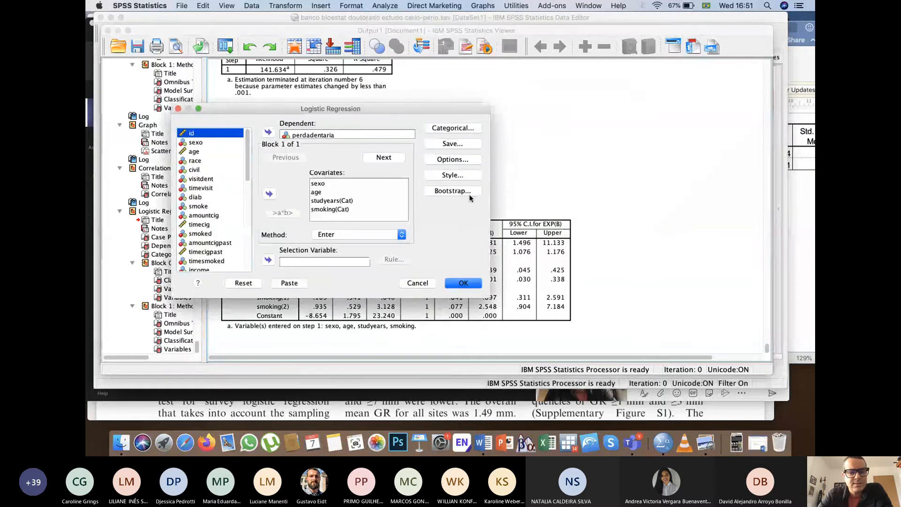
click(453, 129)
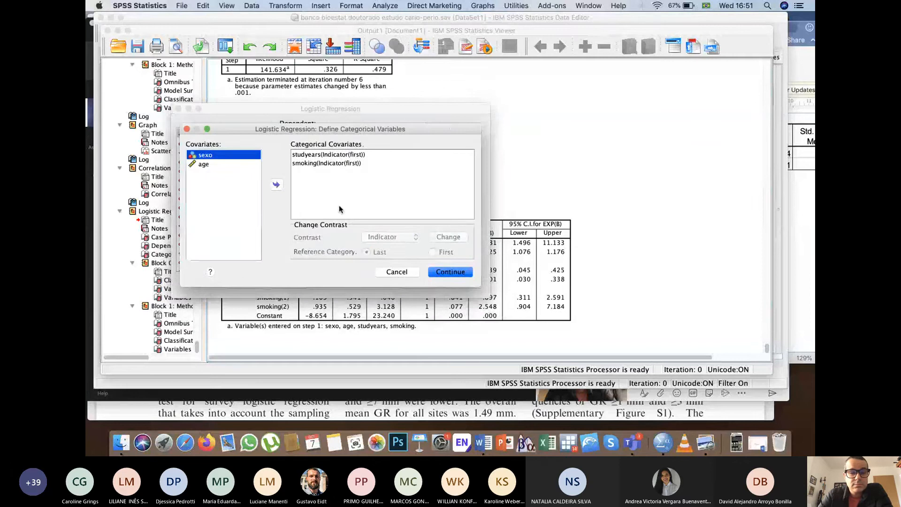
click(398, 271)
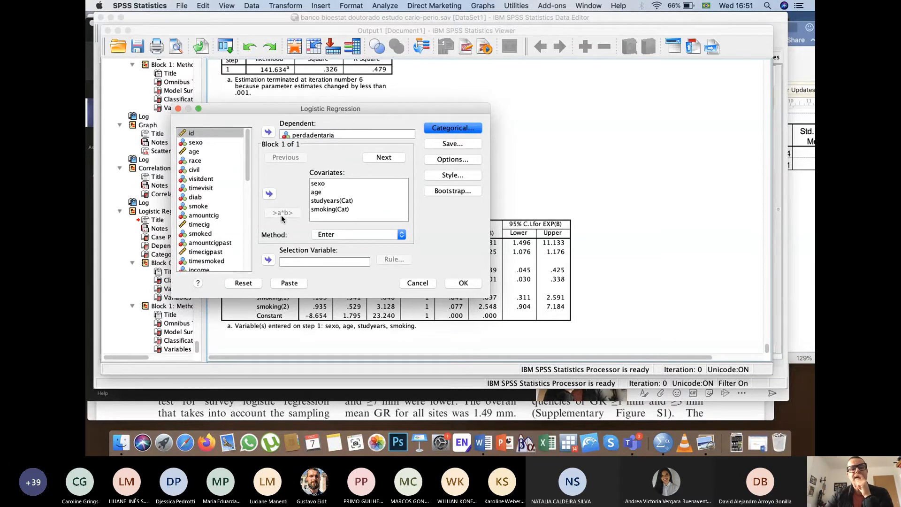
- Remove studyears and sexo from the logistic regression covariates, keeping age and smoking
click(319, 211)
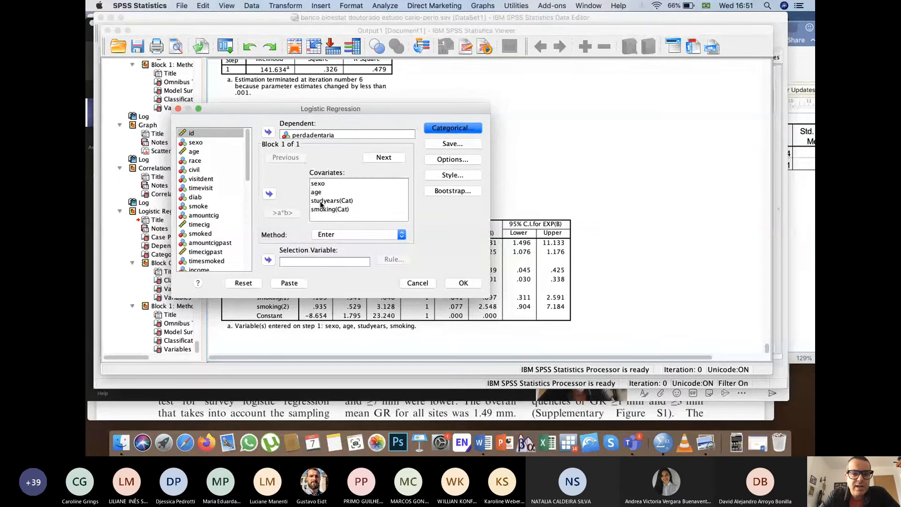
double_click(317, 200)
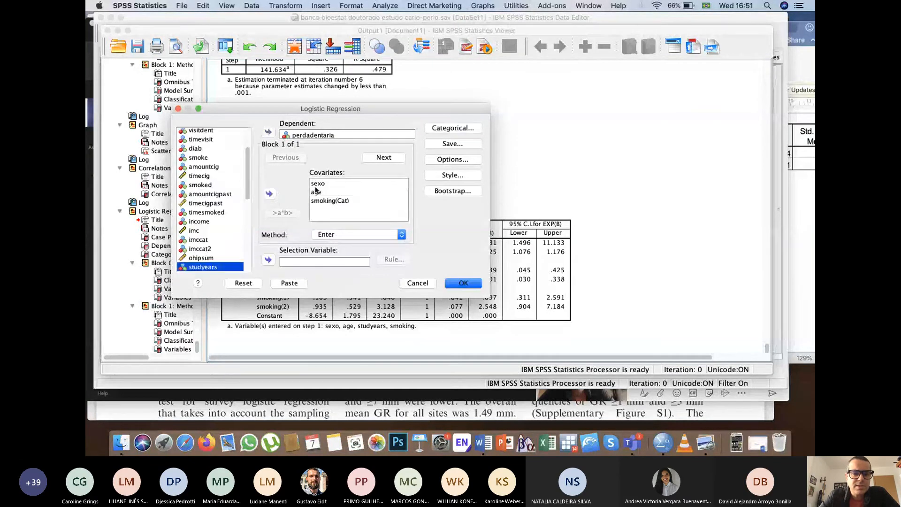
click(316, 186)
click(269, 194)
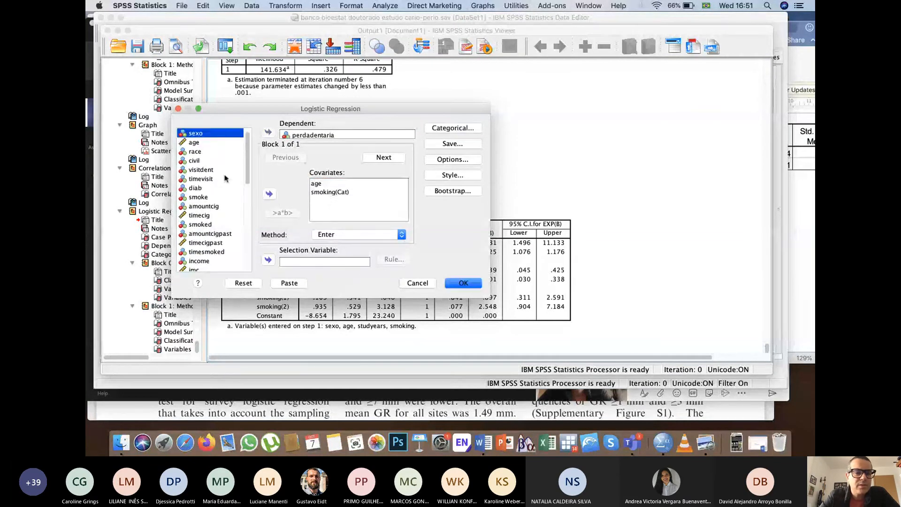
- Add the sexo*studyears interaction term to the covariates and run the perdadentaria logistic regression
click(225, 179)
scroll(221, 188, down, 5)
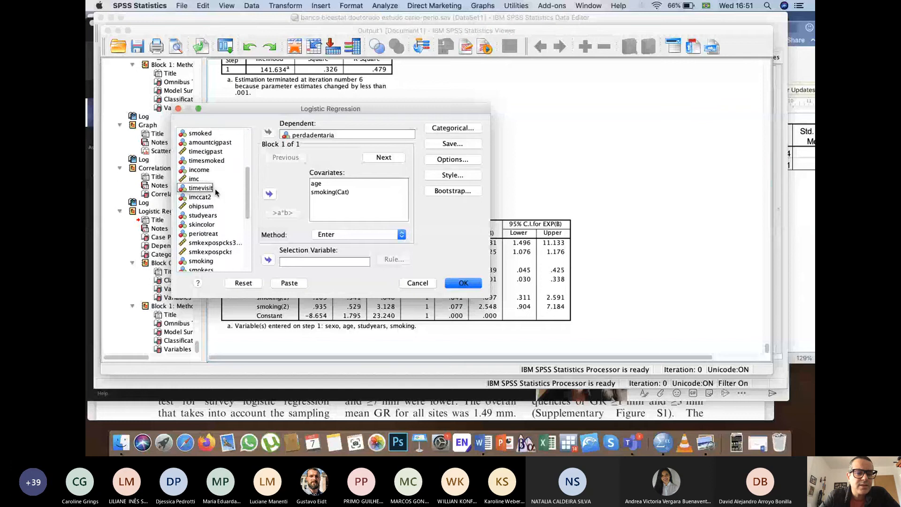
mouse_move(216, 192)
mouse_down()
mouse_move(217, 207)
mouse_move(228, 210)
mouse_move(212, 206)
mouse_up()
super+click(209, 207)
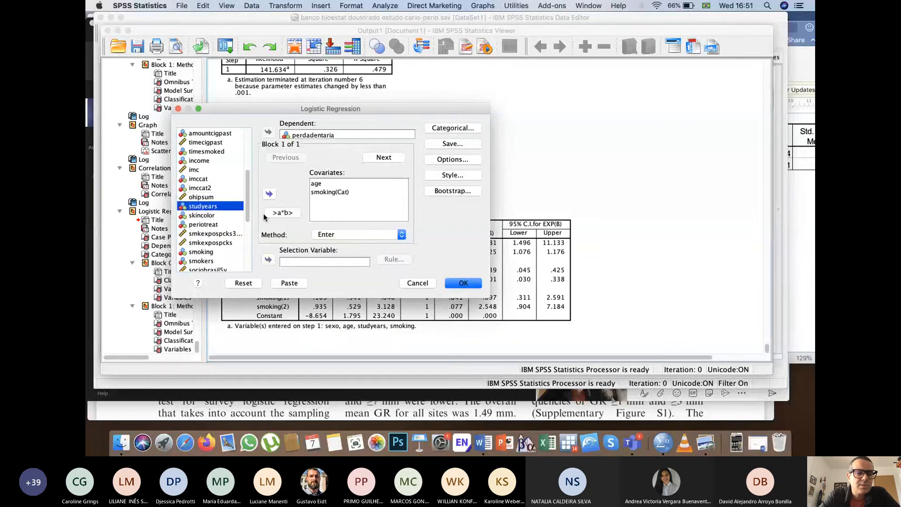
click(290, 213)
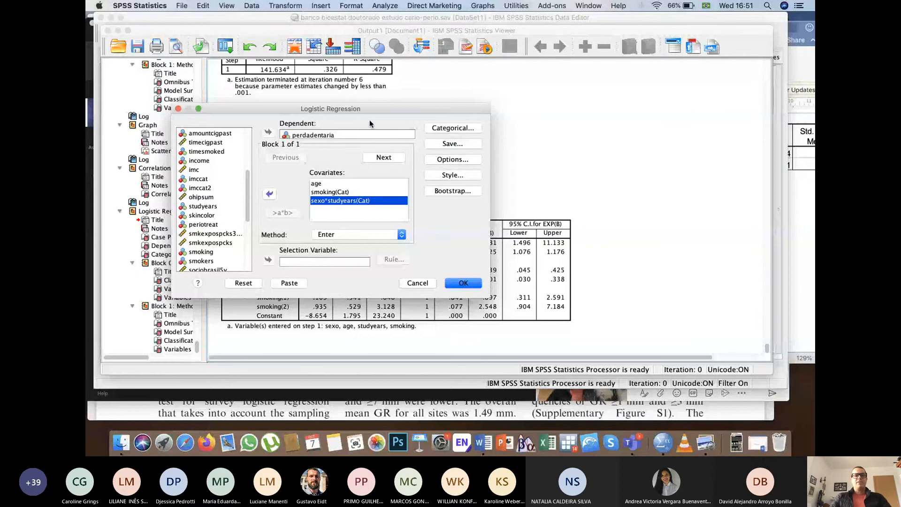
drag(368, 109, 367, 116)
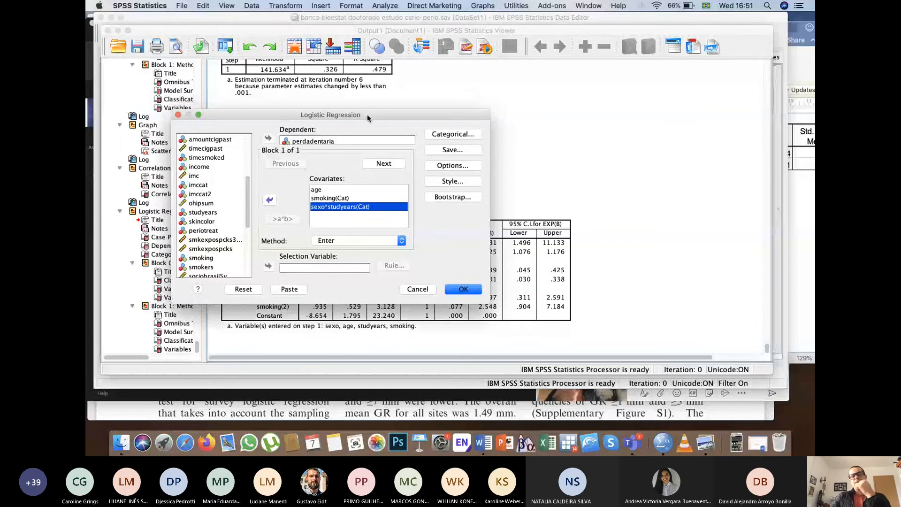
click(463, 289)
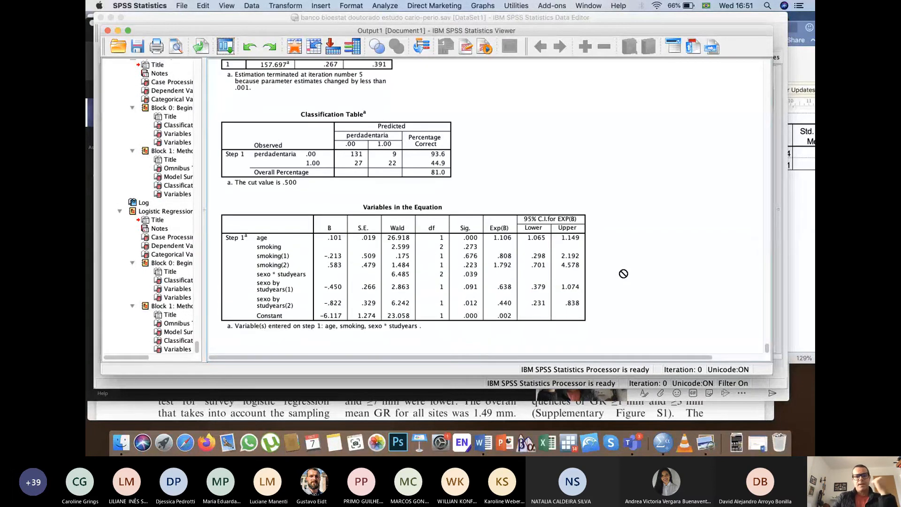
- Examine the Variables in the Equation table for age, smoking and the sexo by studyears interaction, including significance and odds ratios
click(274, 236)
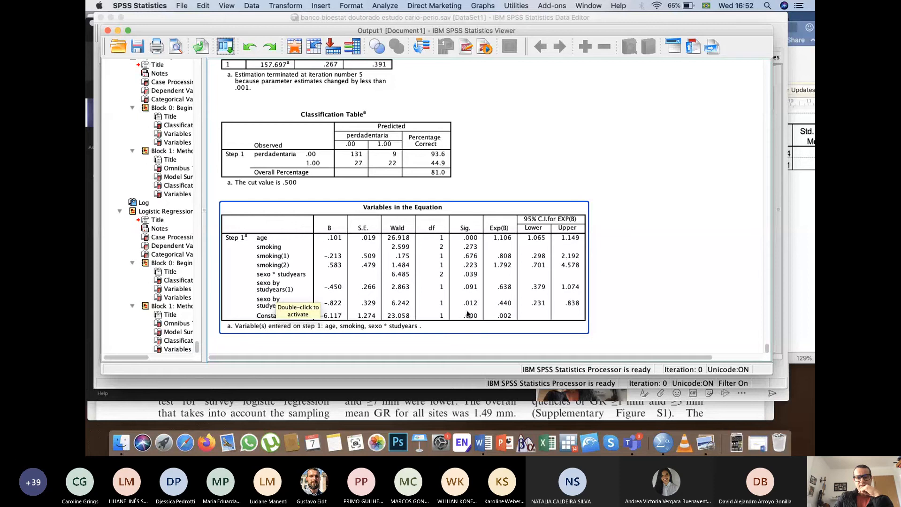
click(640, 281)
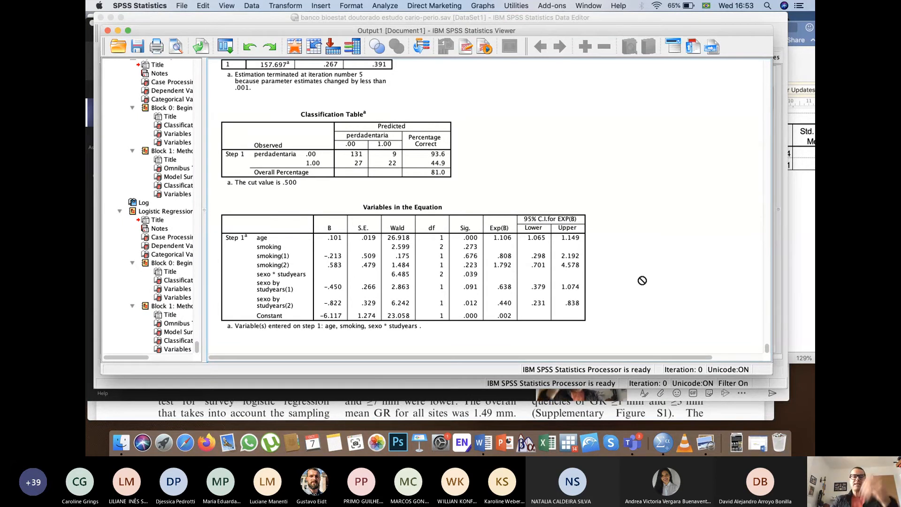
click(515, 313)
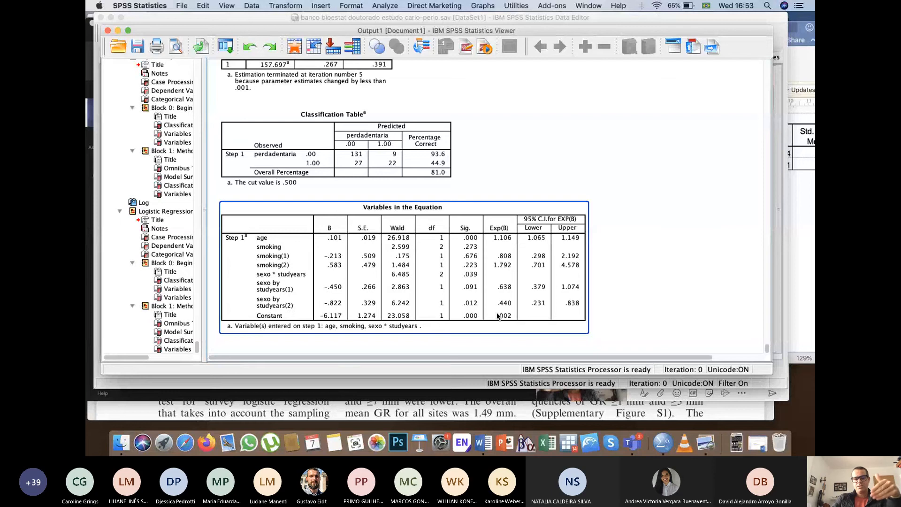
click(644, 288)
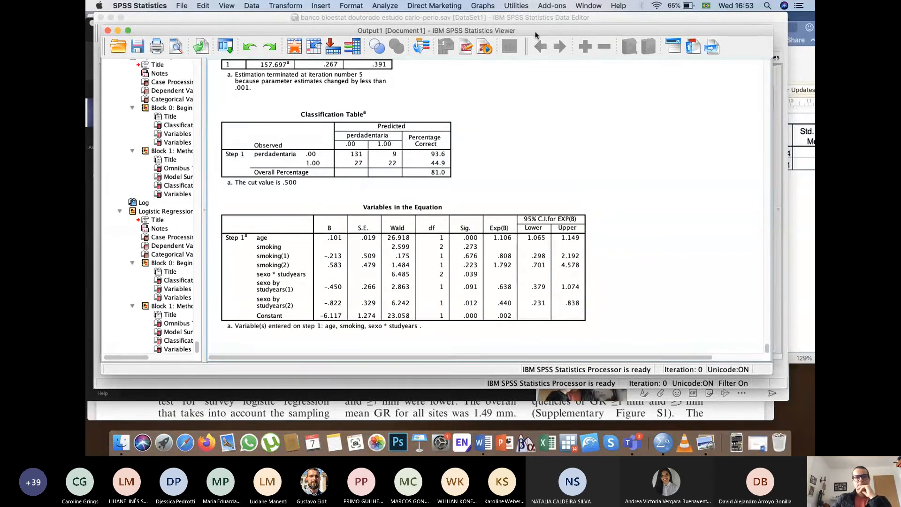
drag(539, 32, 536, 38)
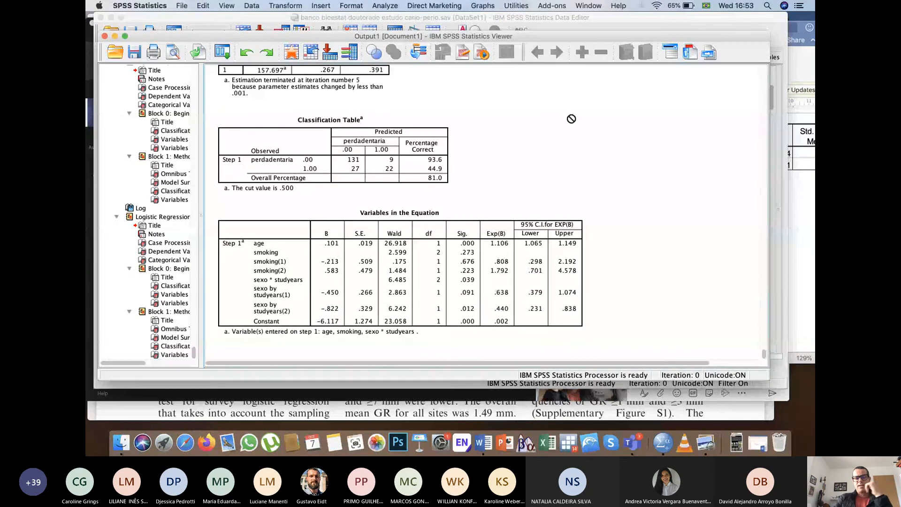
- Reopen the perdadentaria logistic regression and add sexo as a separate covariate alongside the interaction term
click(222, 51)
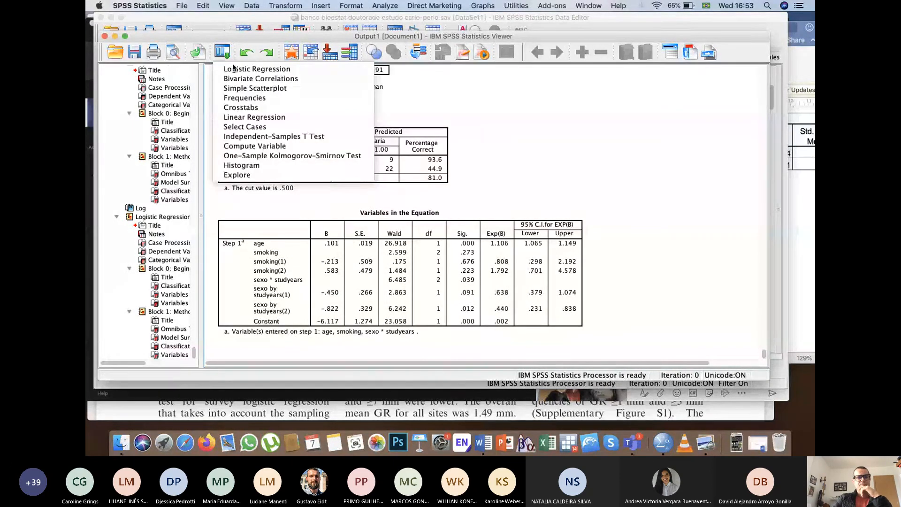
click(234, 71)
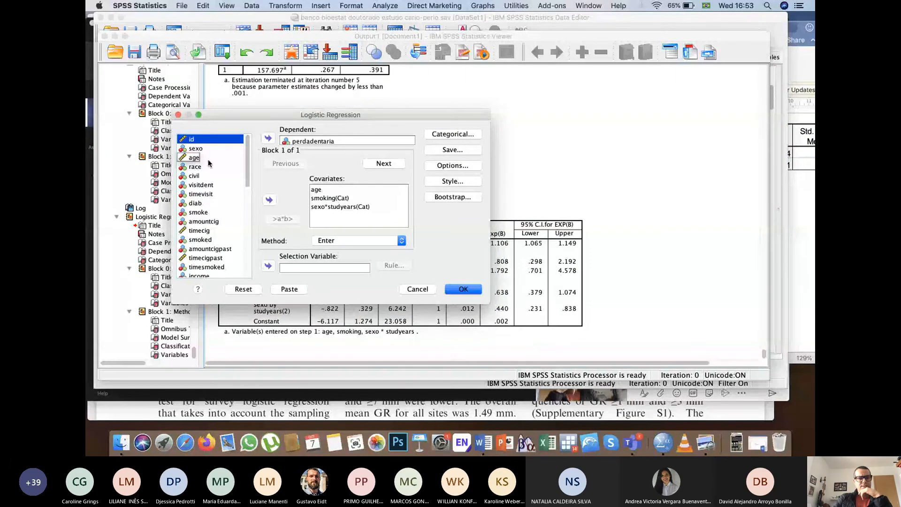
click(196, 148)
click(268, 200)
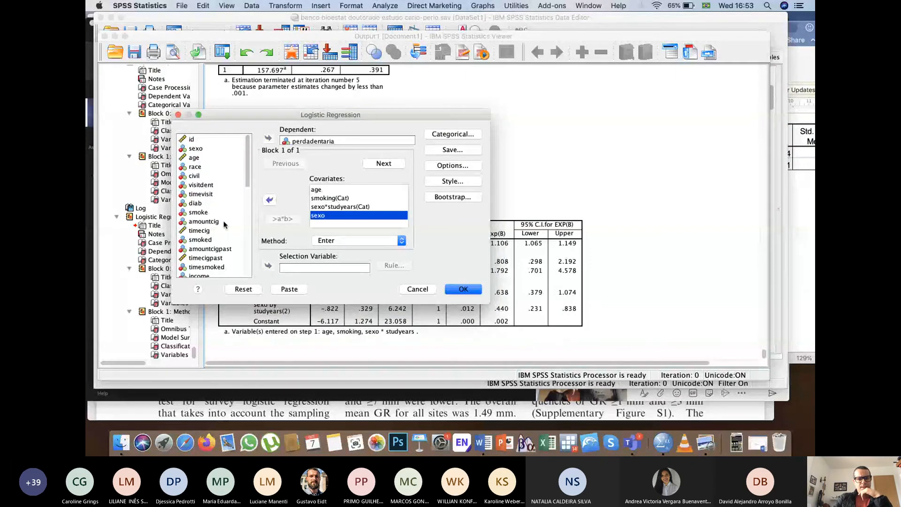
- Add studyears as a separate covariate after sexo and run the logistic regression with the interaction and both main effects
scroll(224, 221, down, 2)
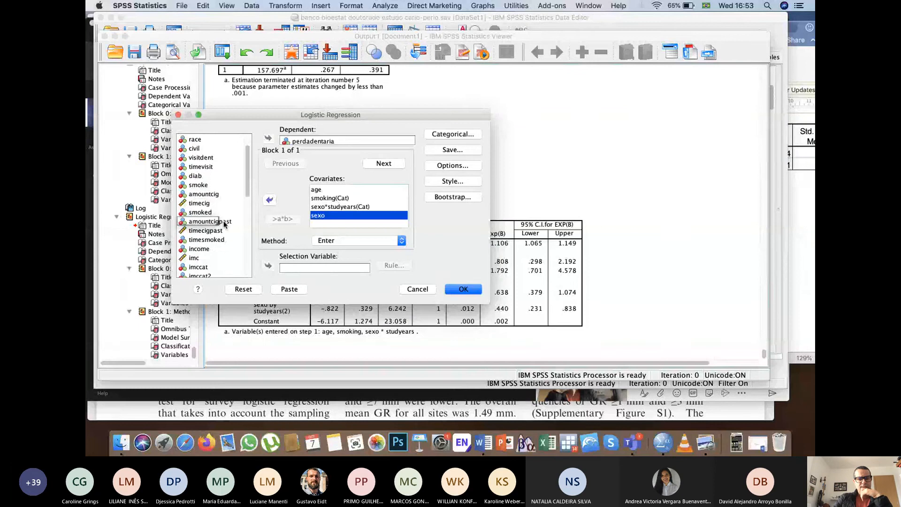
scroll(224, 221, down, 5)
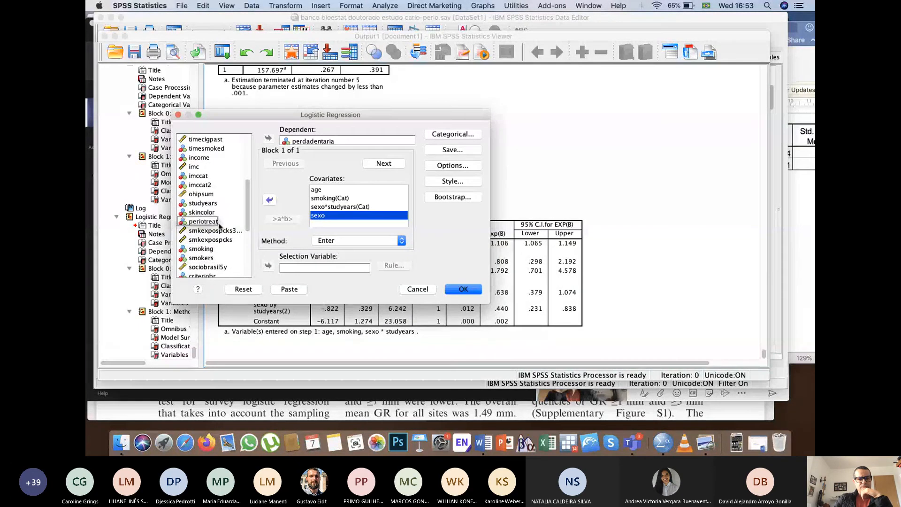
scroll(221, 220, down, 5)
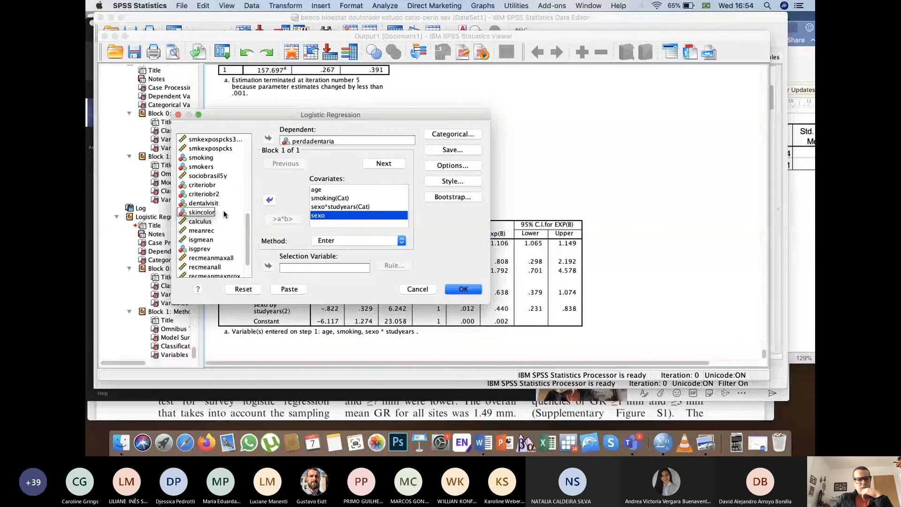
scroll(224, 214, down, 3)
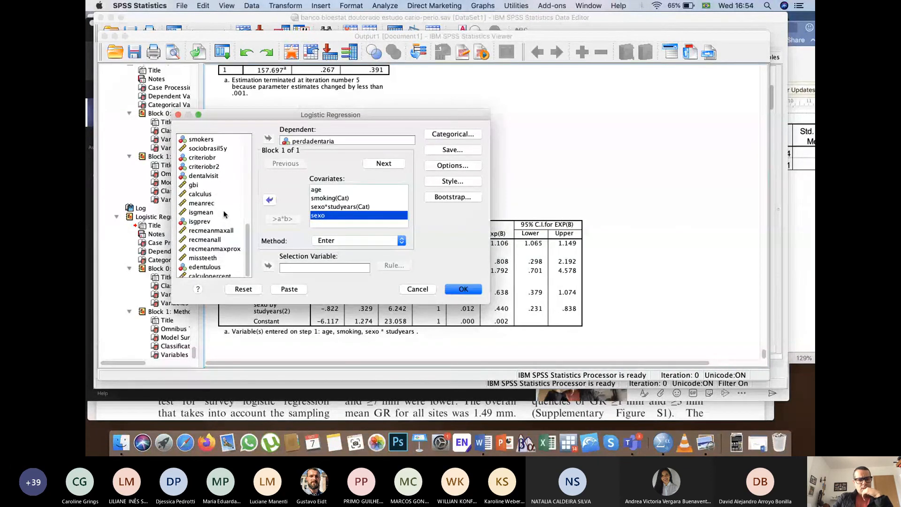
scroll(223, 210, up, 3)
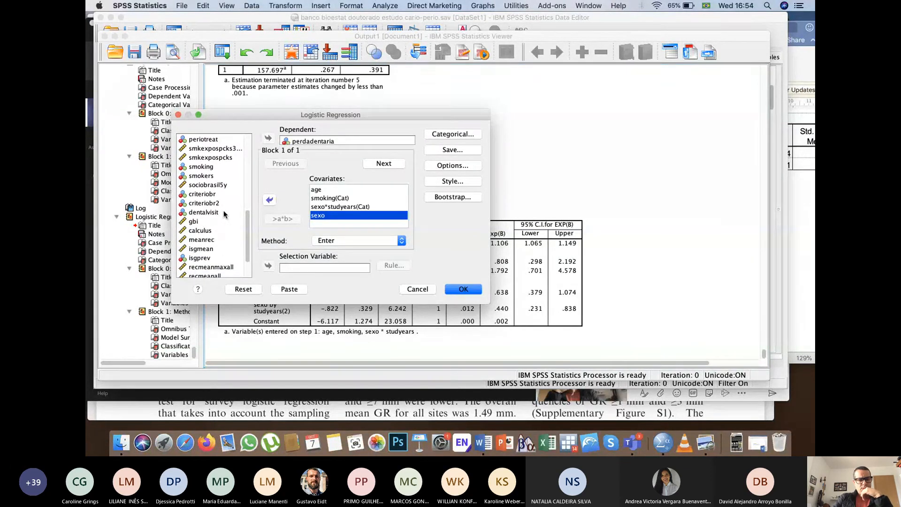
scroll(224, 210, up, 3)
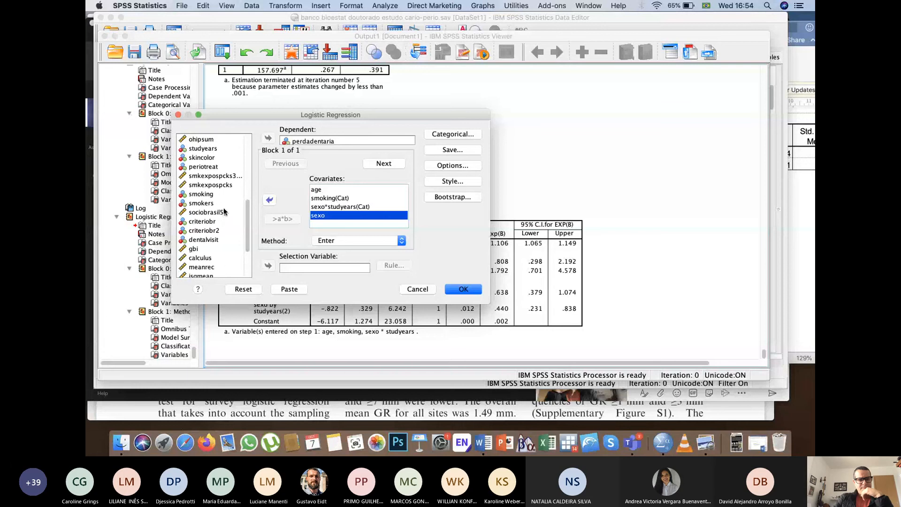
click(206, 149)
click(268, 199)
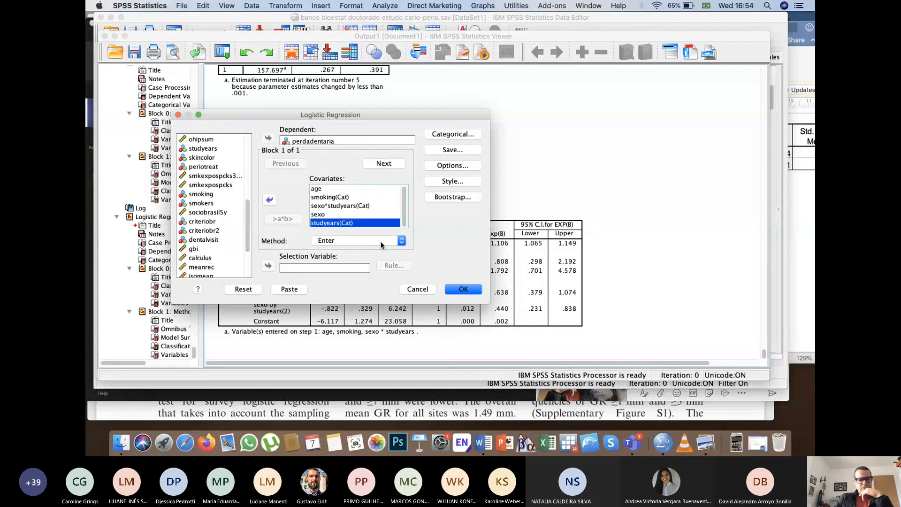
click(464, 291)
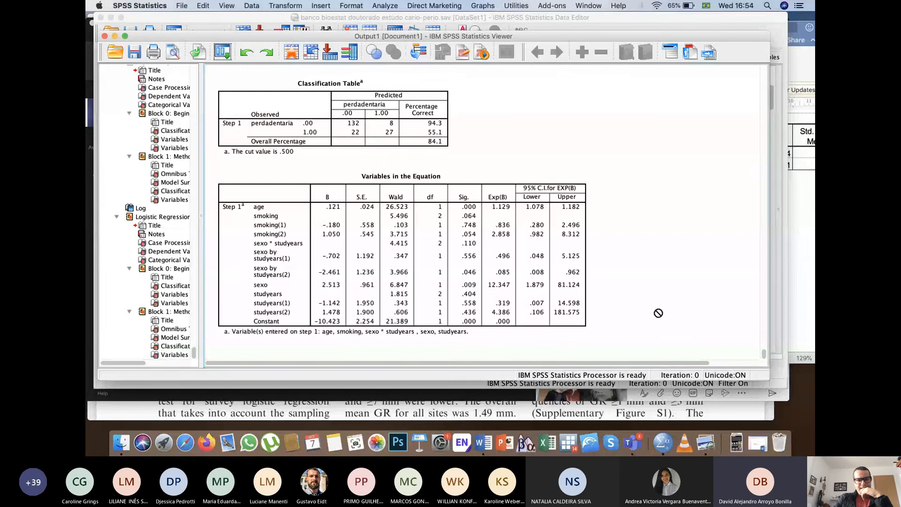
- Examine the coefficients, significance and confidence intervals of the model combining the sexo*studyears interaction with its main effects
click(503, 233)
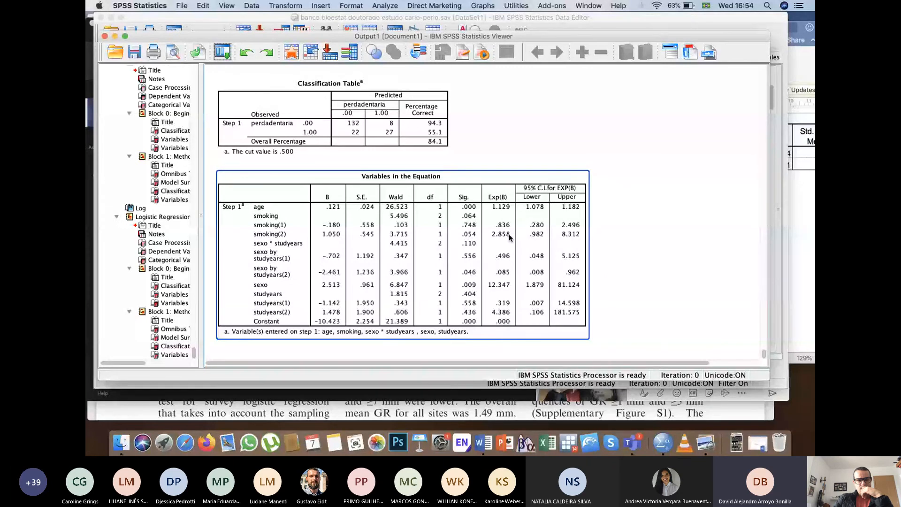
click(626, 267)
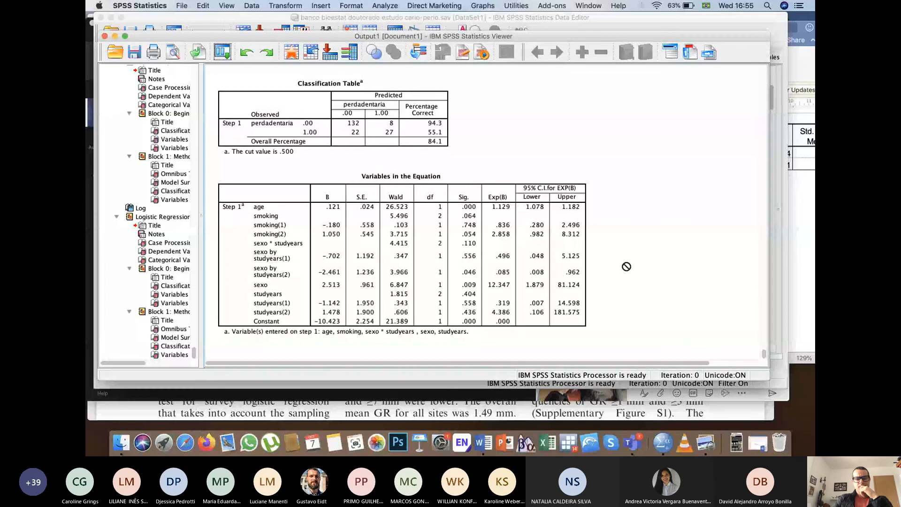
scroll(626, 266, up, 1)
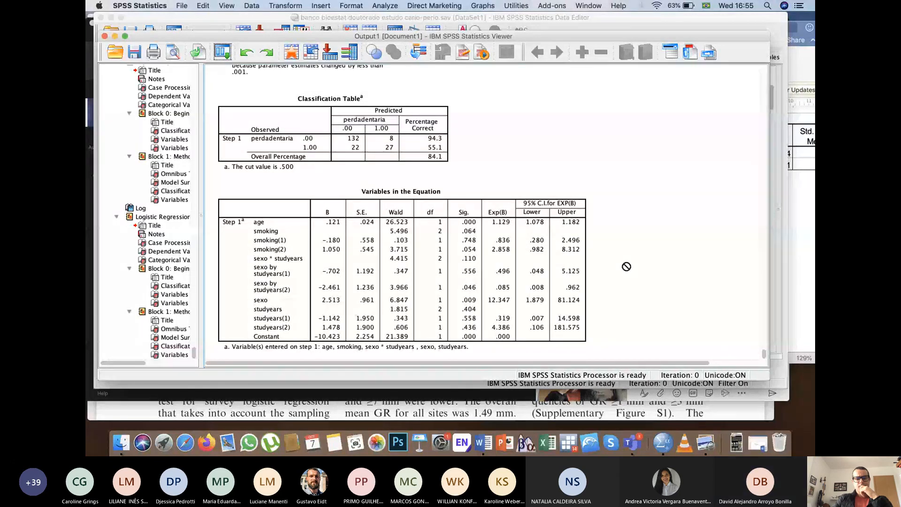
scroll(627, 266, up, 5)
scroll(627, 267, down, 6)
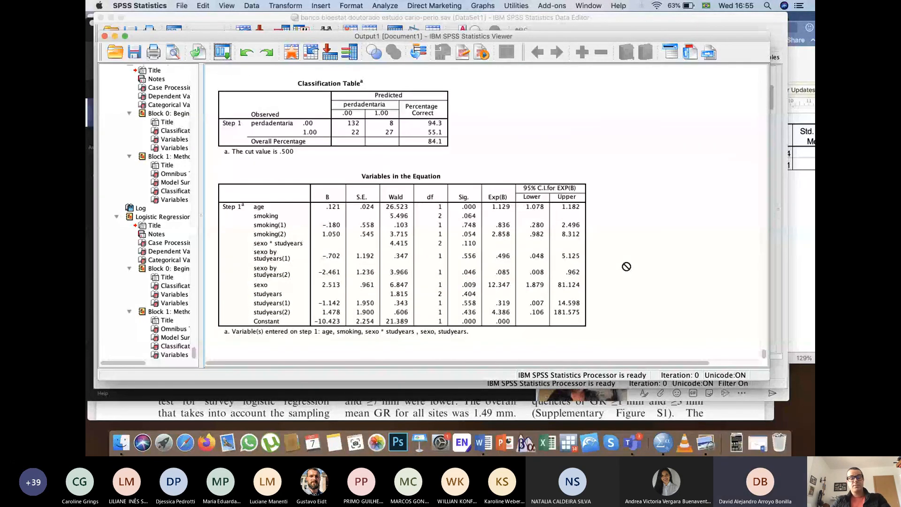
- Switch to Microsoft Teams and request to stop the meeting recording
key(super+Tab)
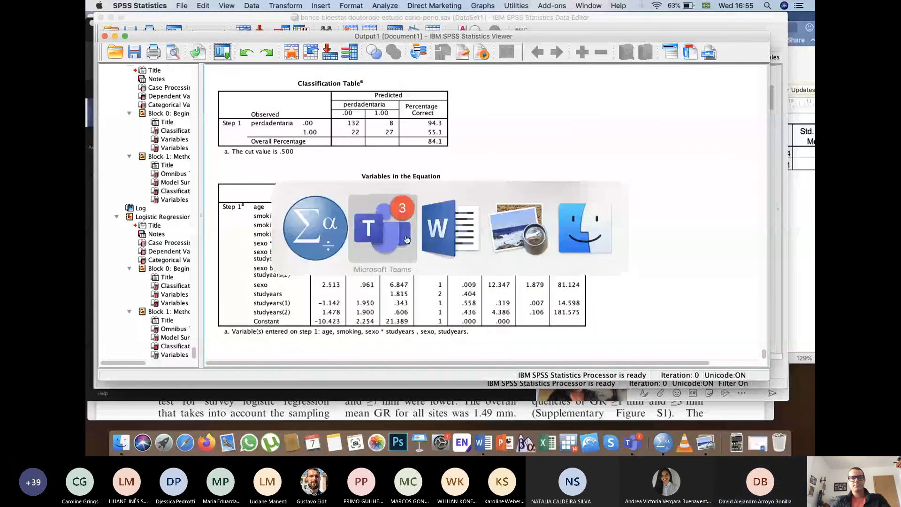
click(381, 239)
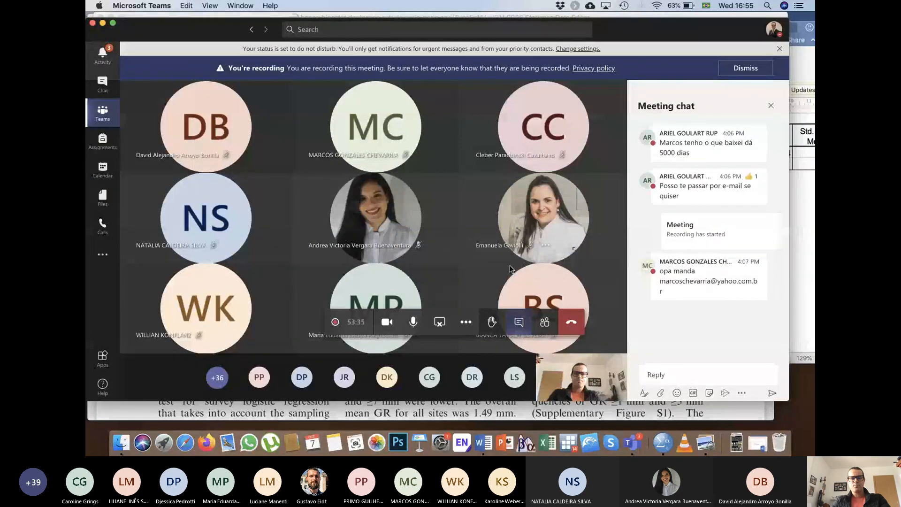
click(470, 327)
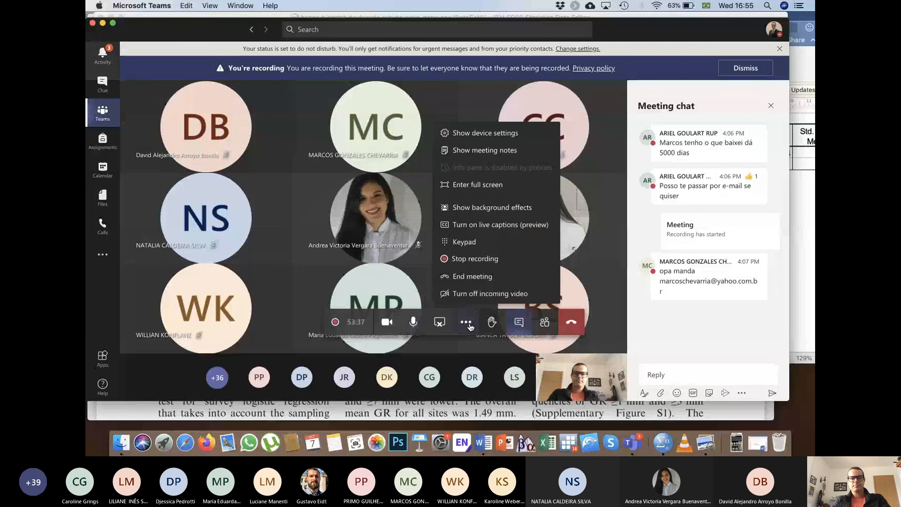
click(465, 261)
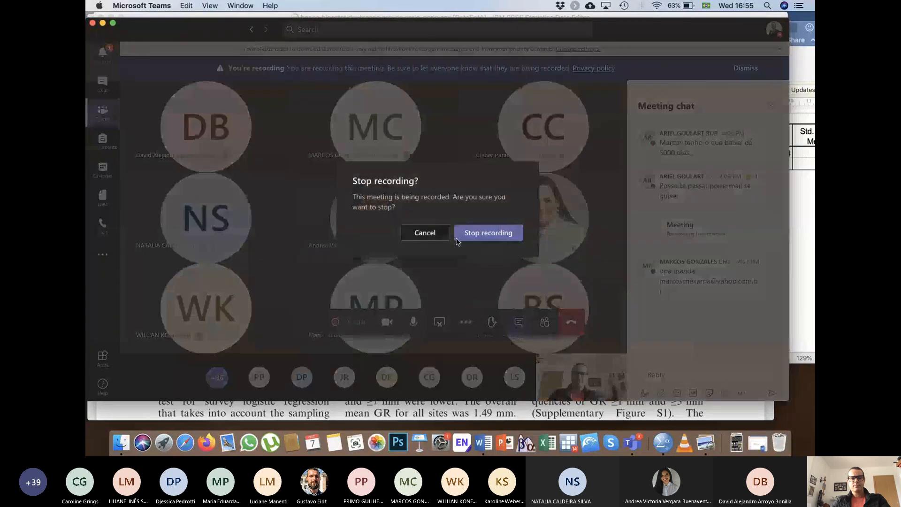